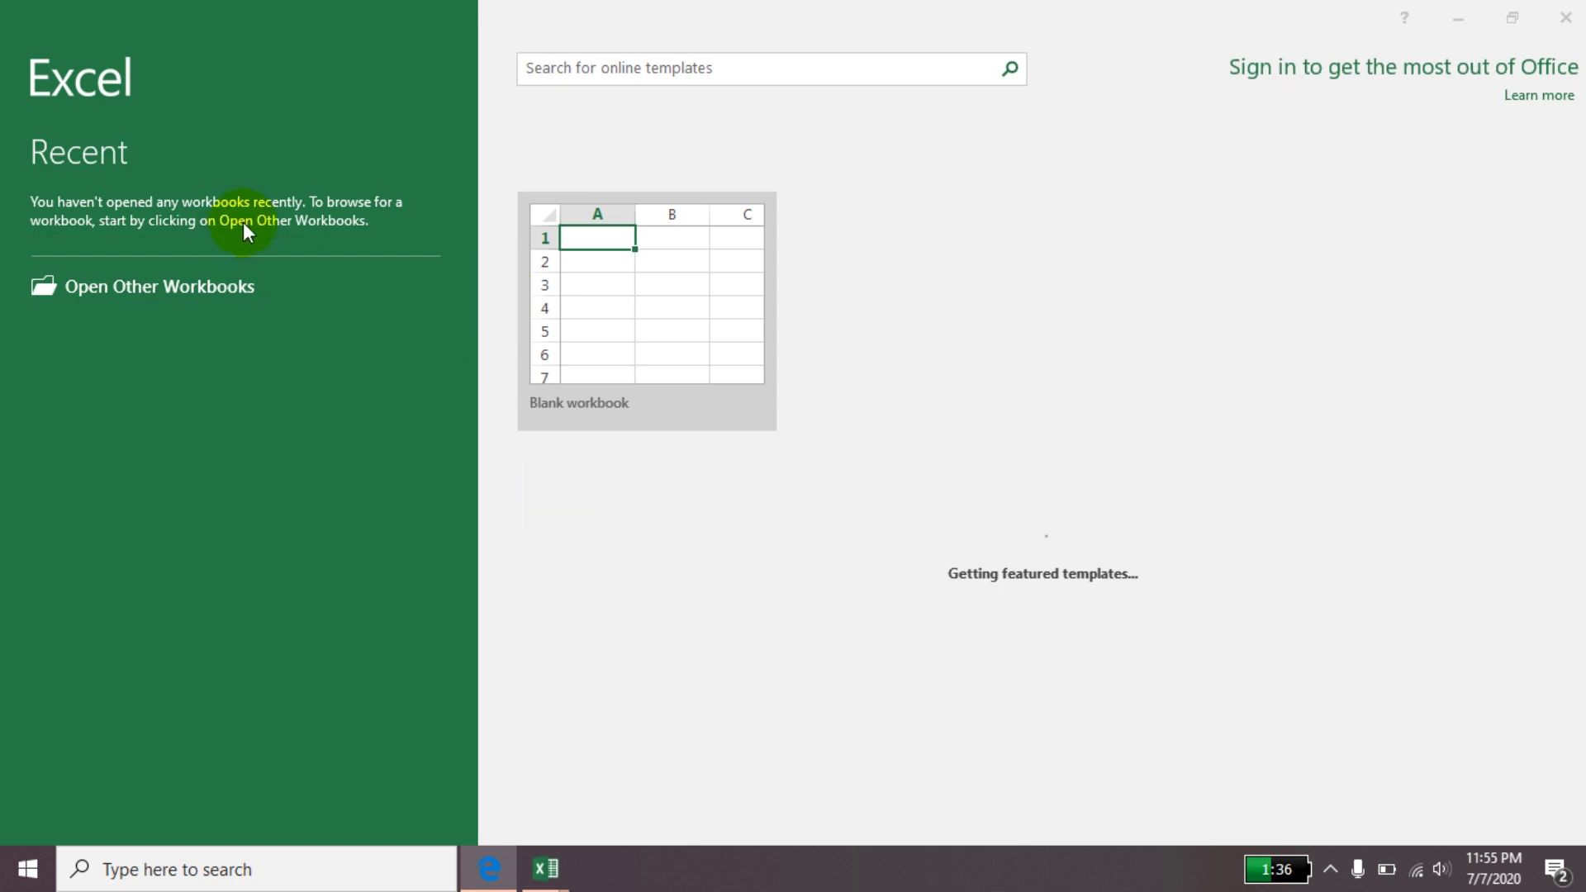
Step: Create a new blank workbook
click(649, 333)
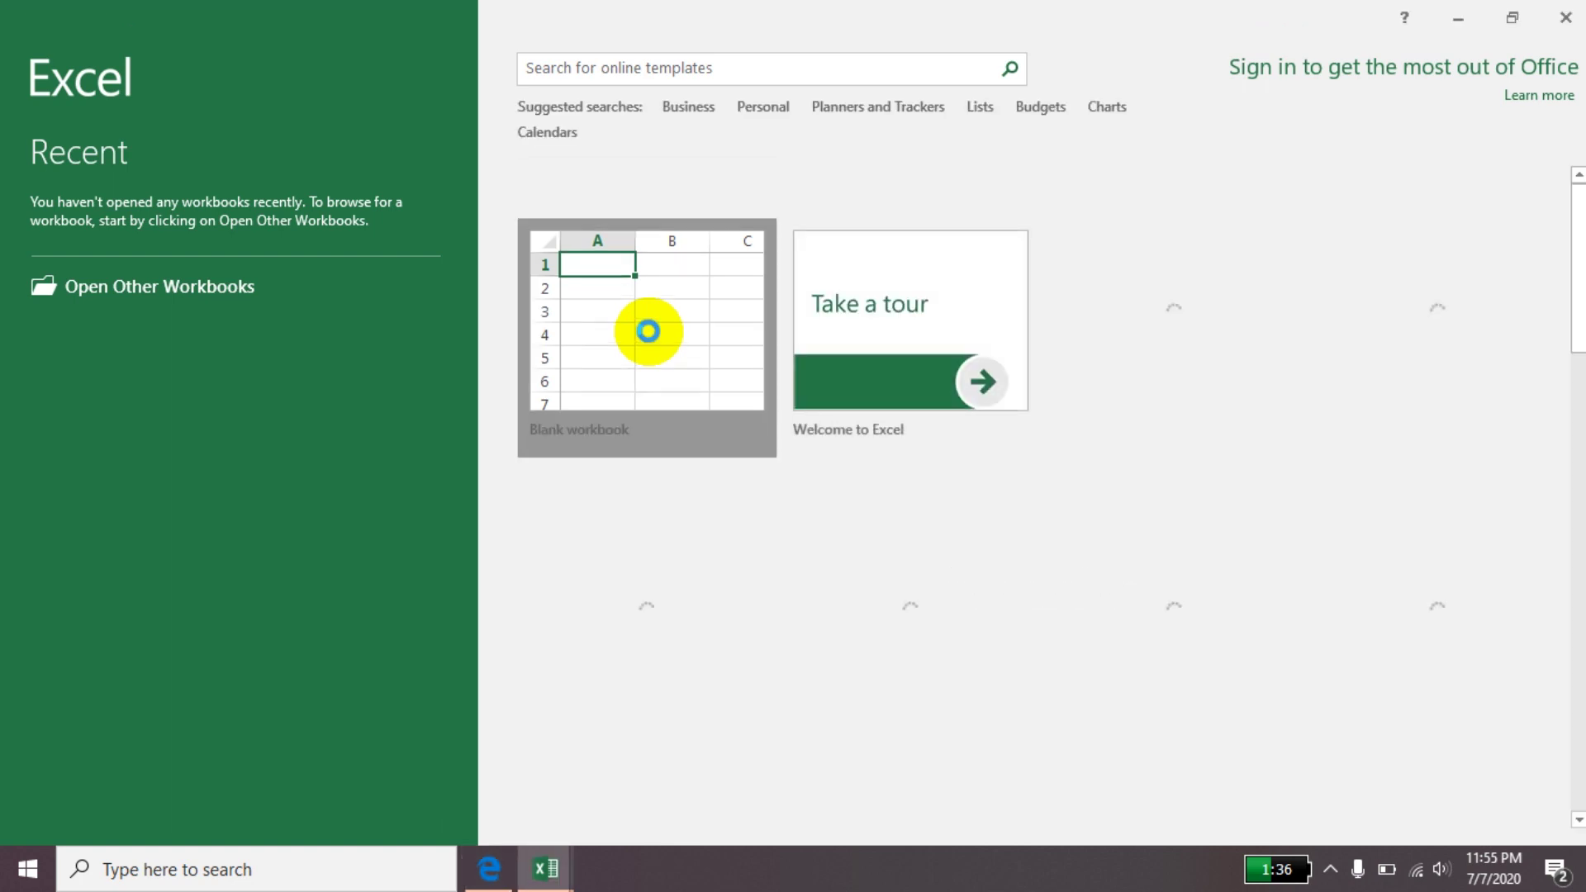
click(647, 331)
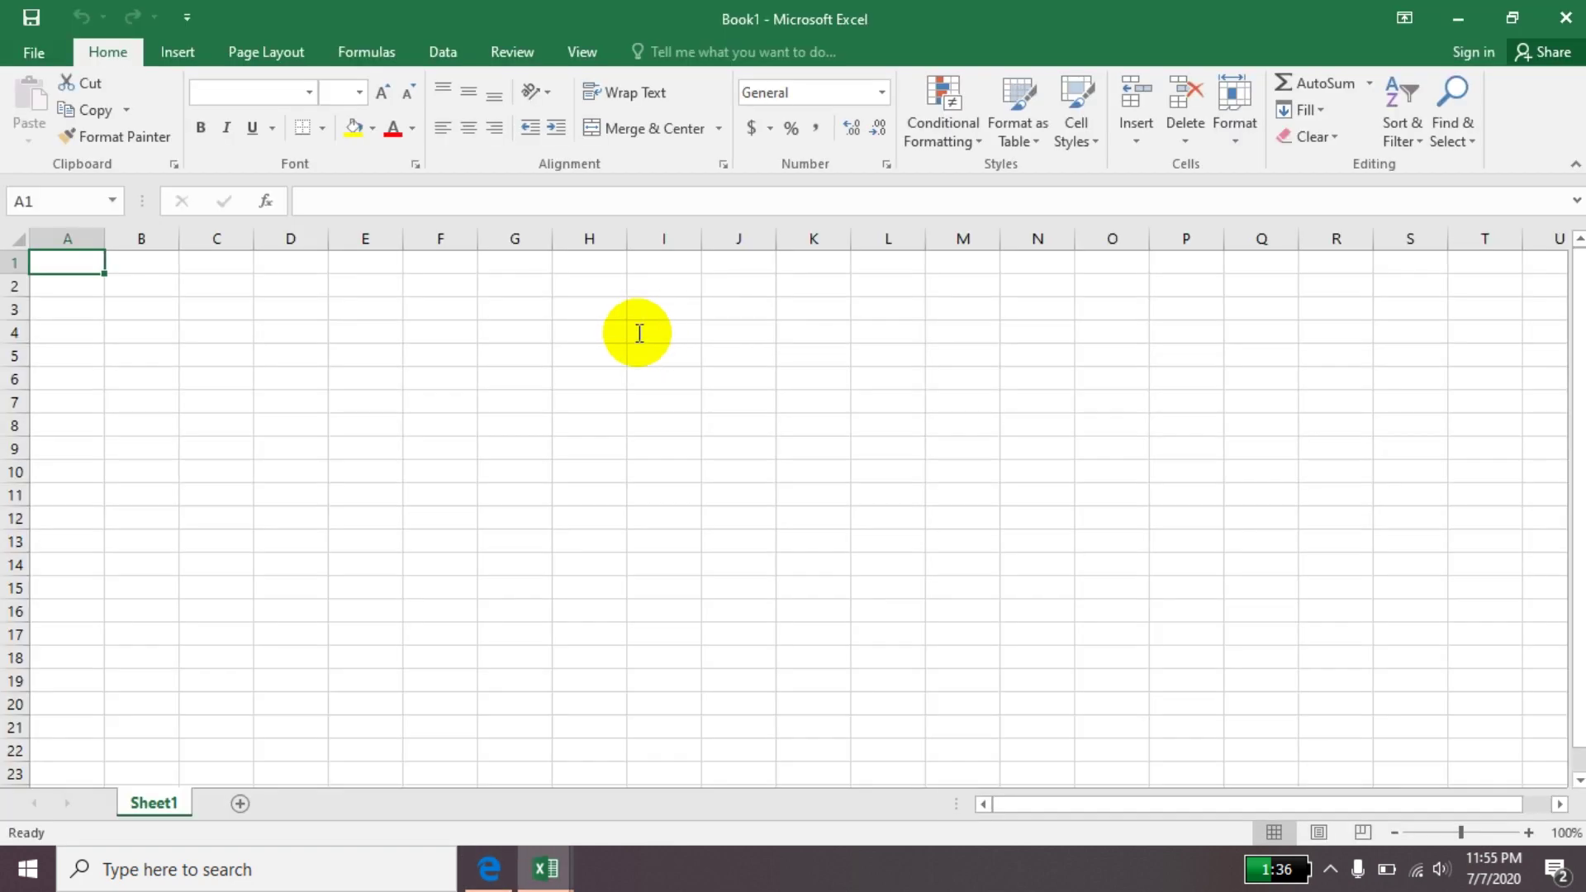
click(637, 331)
click(297, 346)
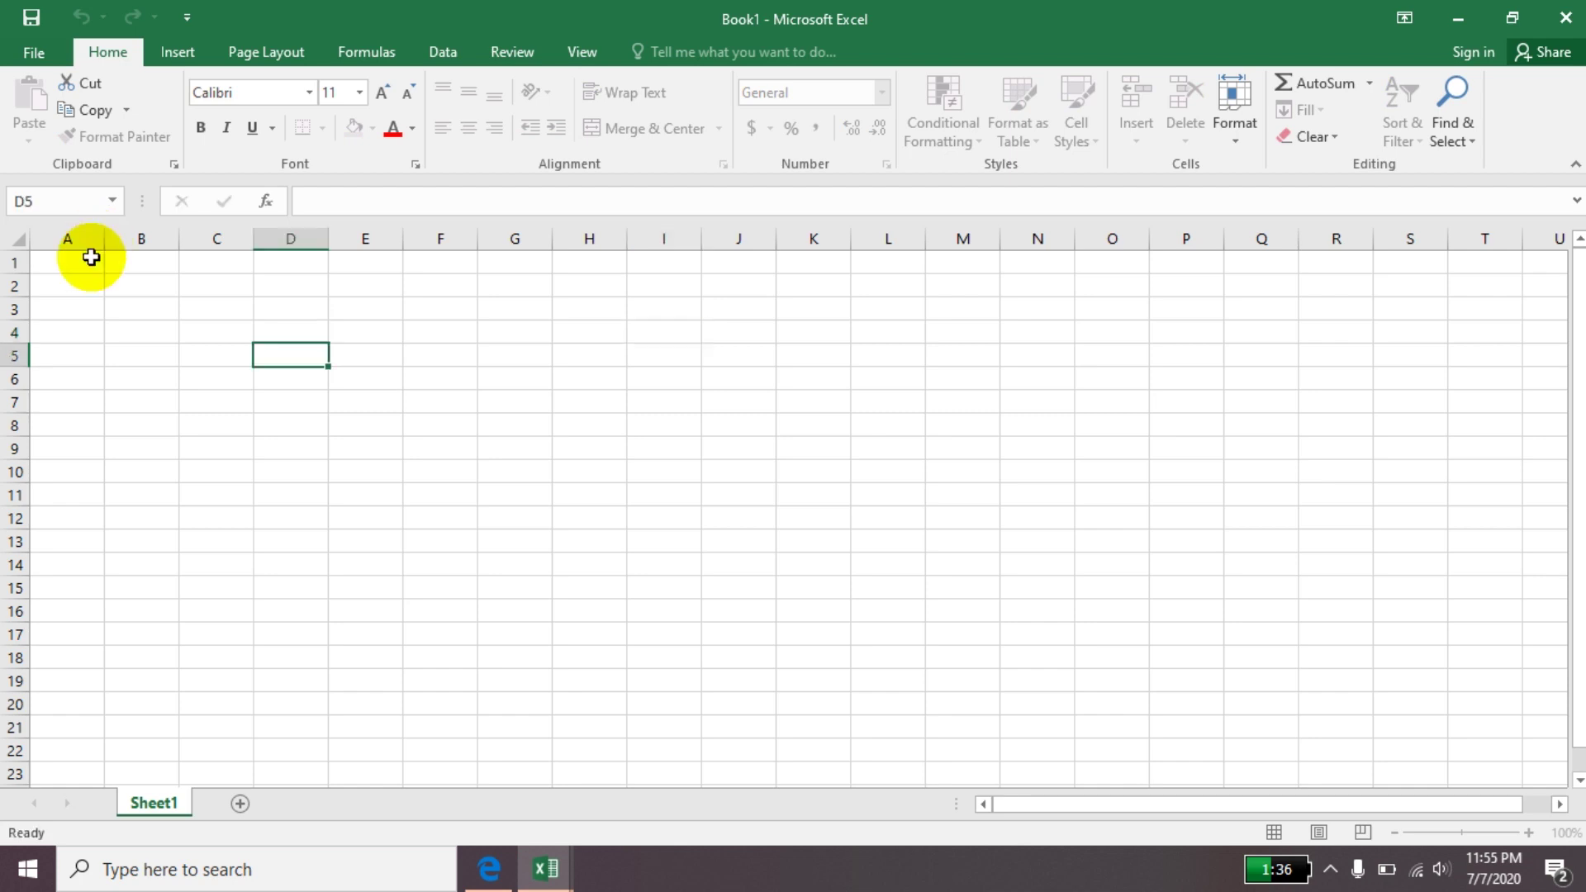
click(62, 259)
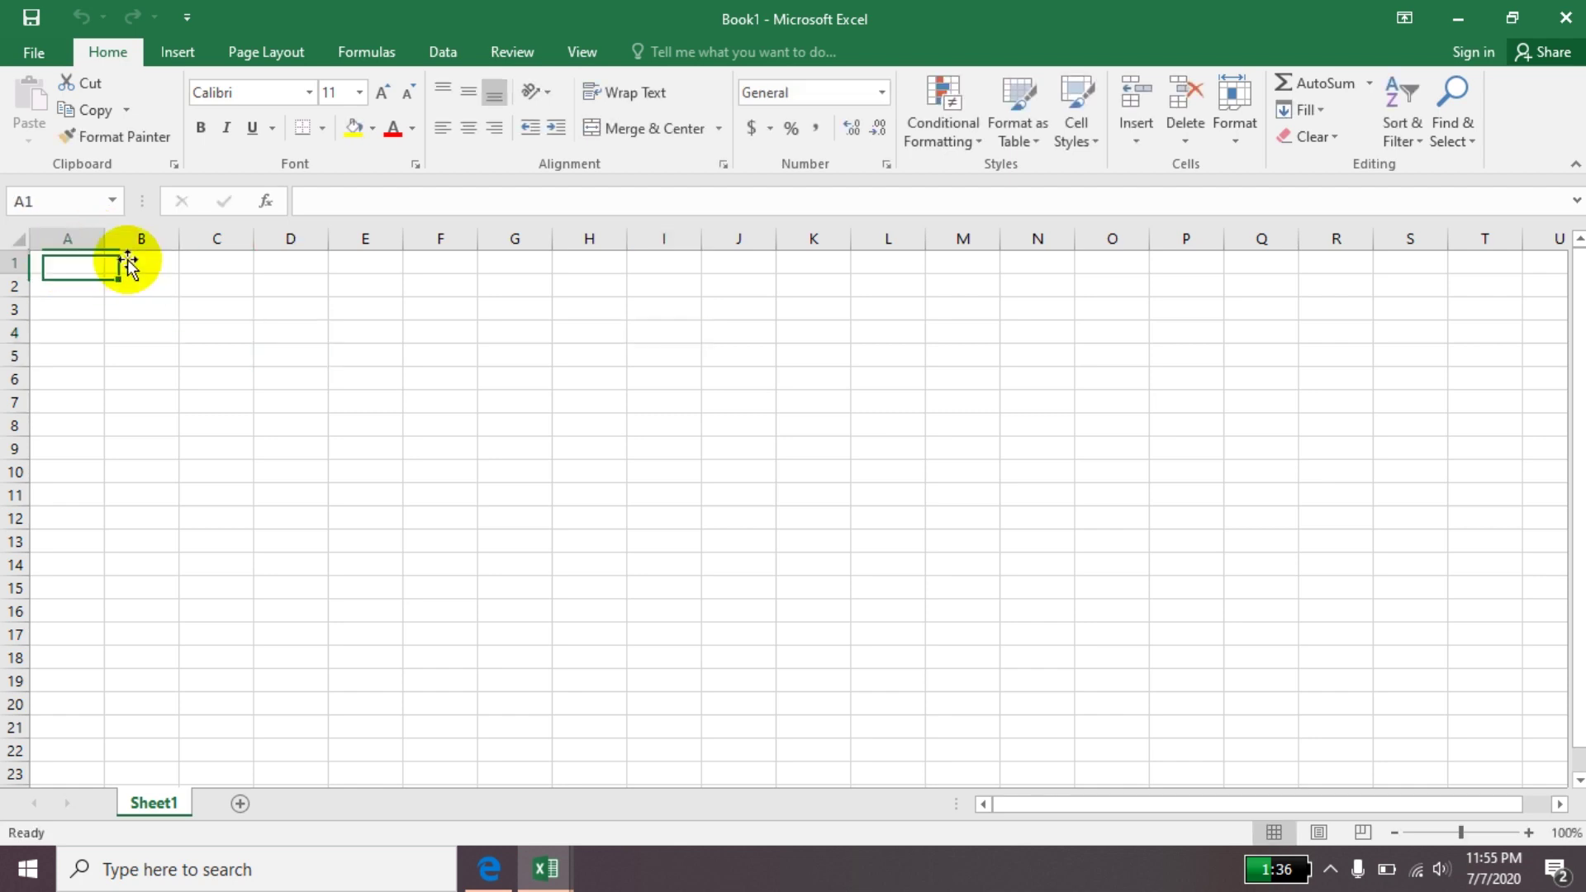
click(305, 376)
click(710, 448)
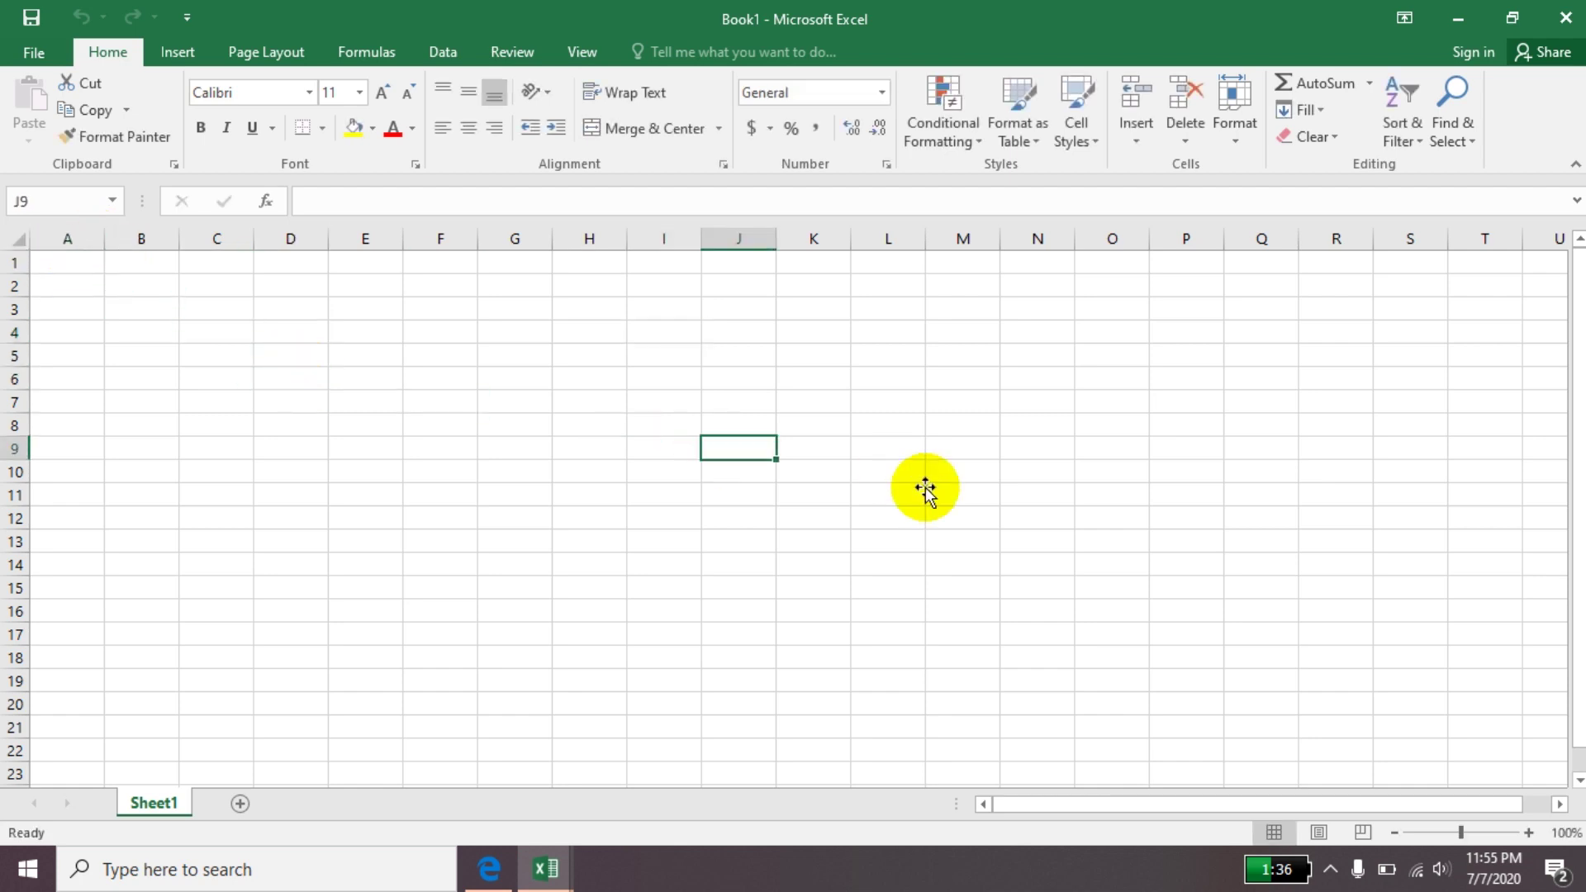
click(921, 490)
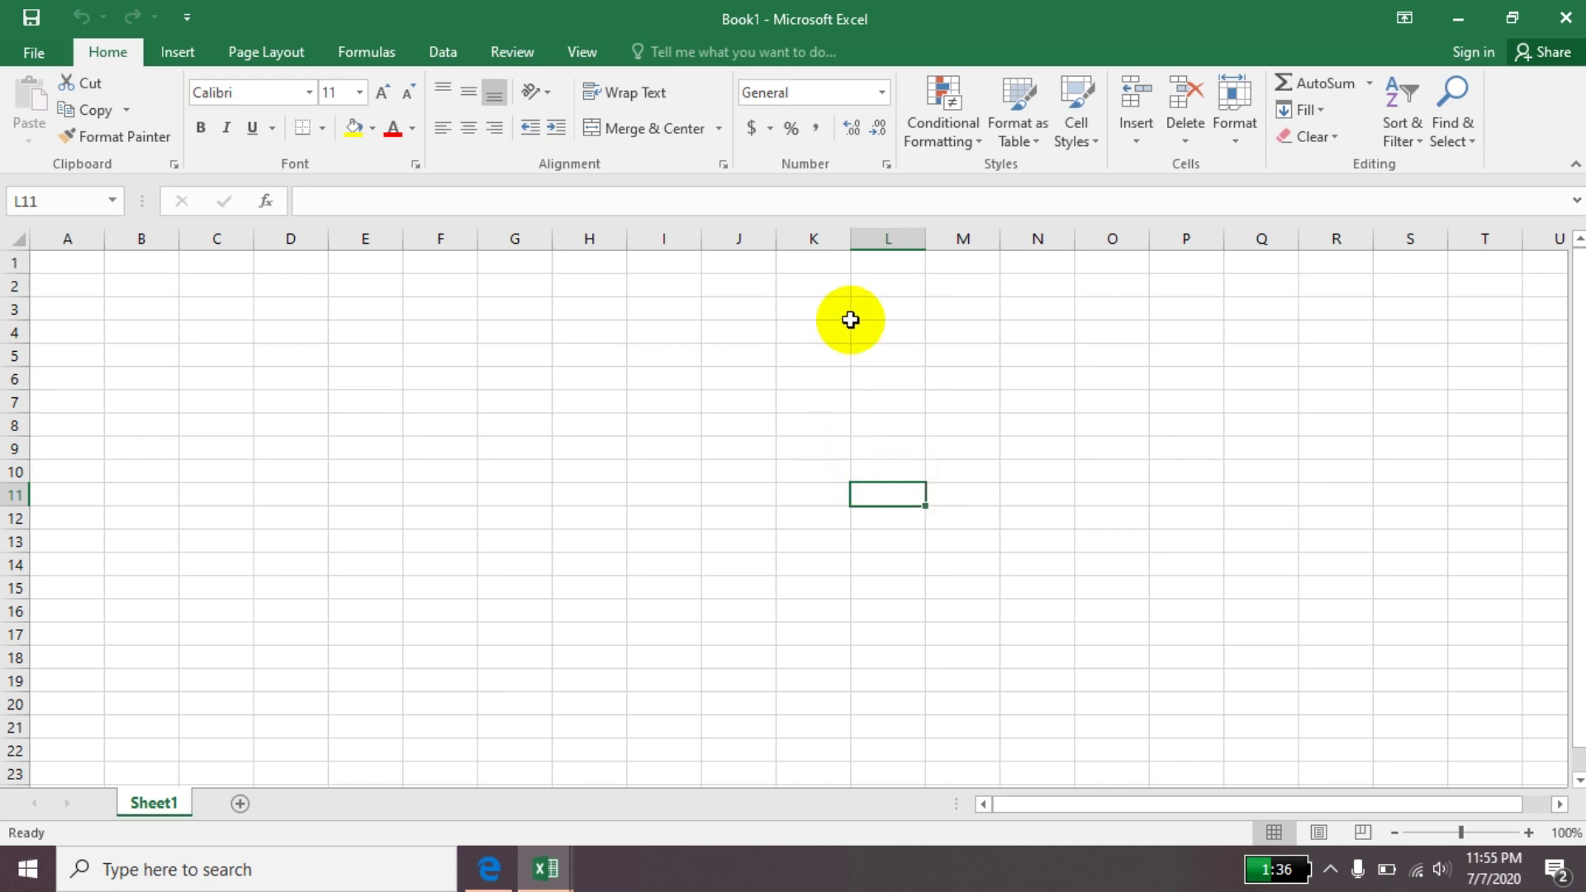
click(551, 439)
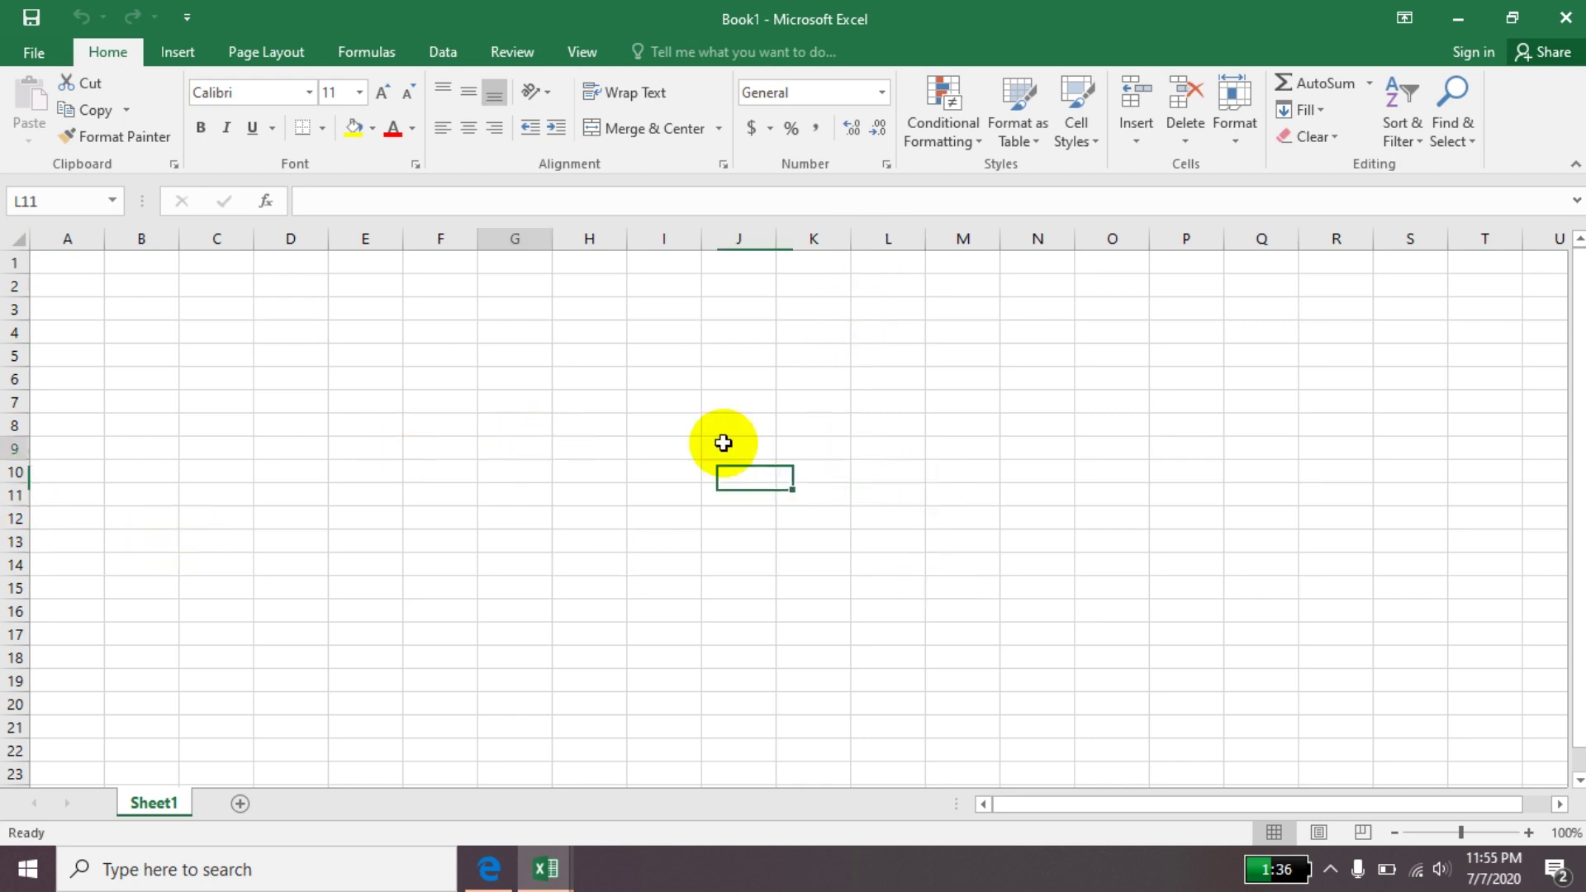
click(722, 442)
click(521, 558)
click(364, 405)
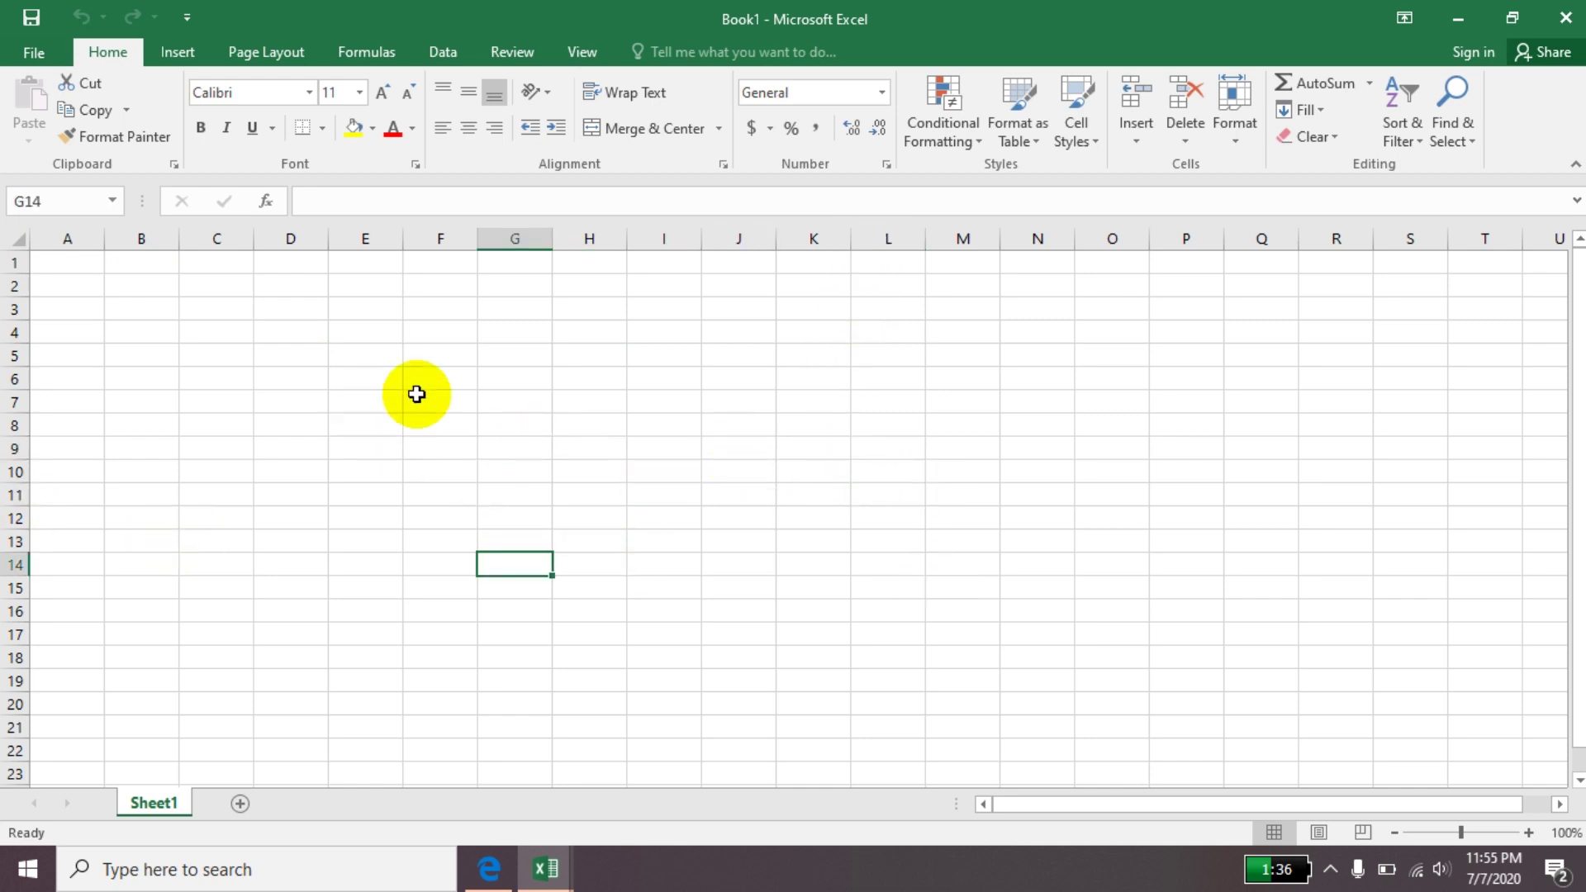
click(688, 485)
click(388, 430)
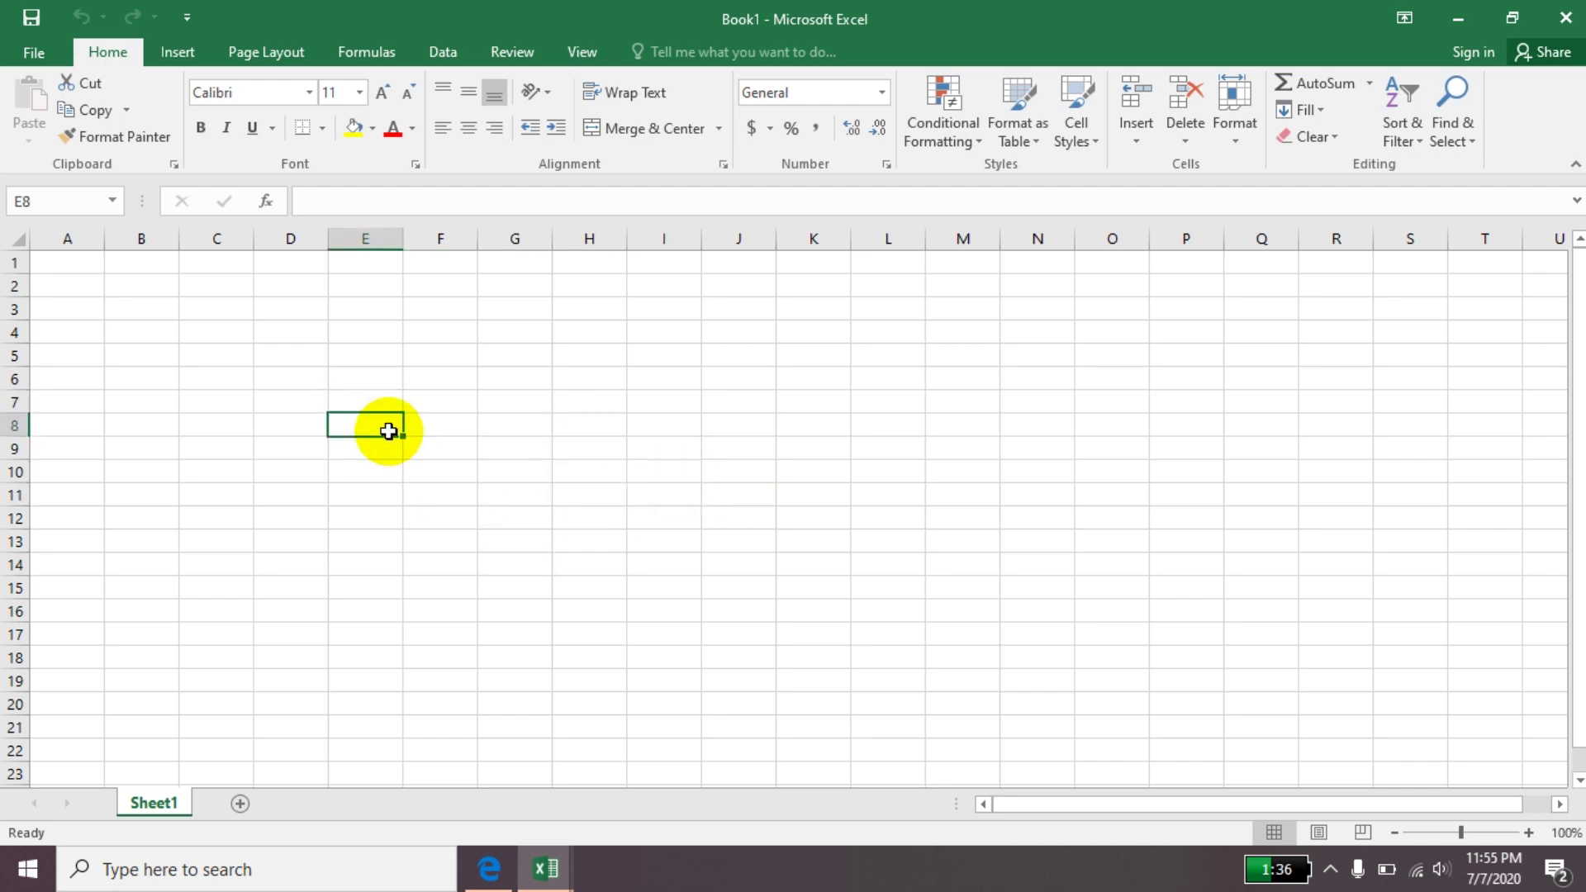
Step: Enter the number 5 in cell A1 and the number 6 in cell A2
ctrl+scroll(388, 430, up, 1)
ctrl+scroll(388, 431, up, 15)
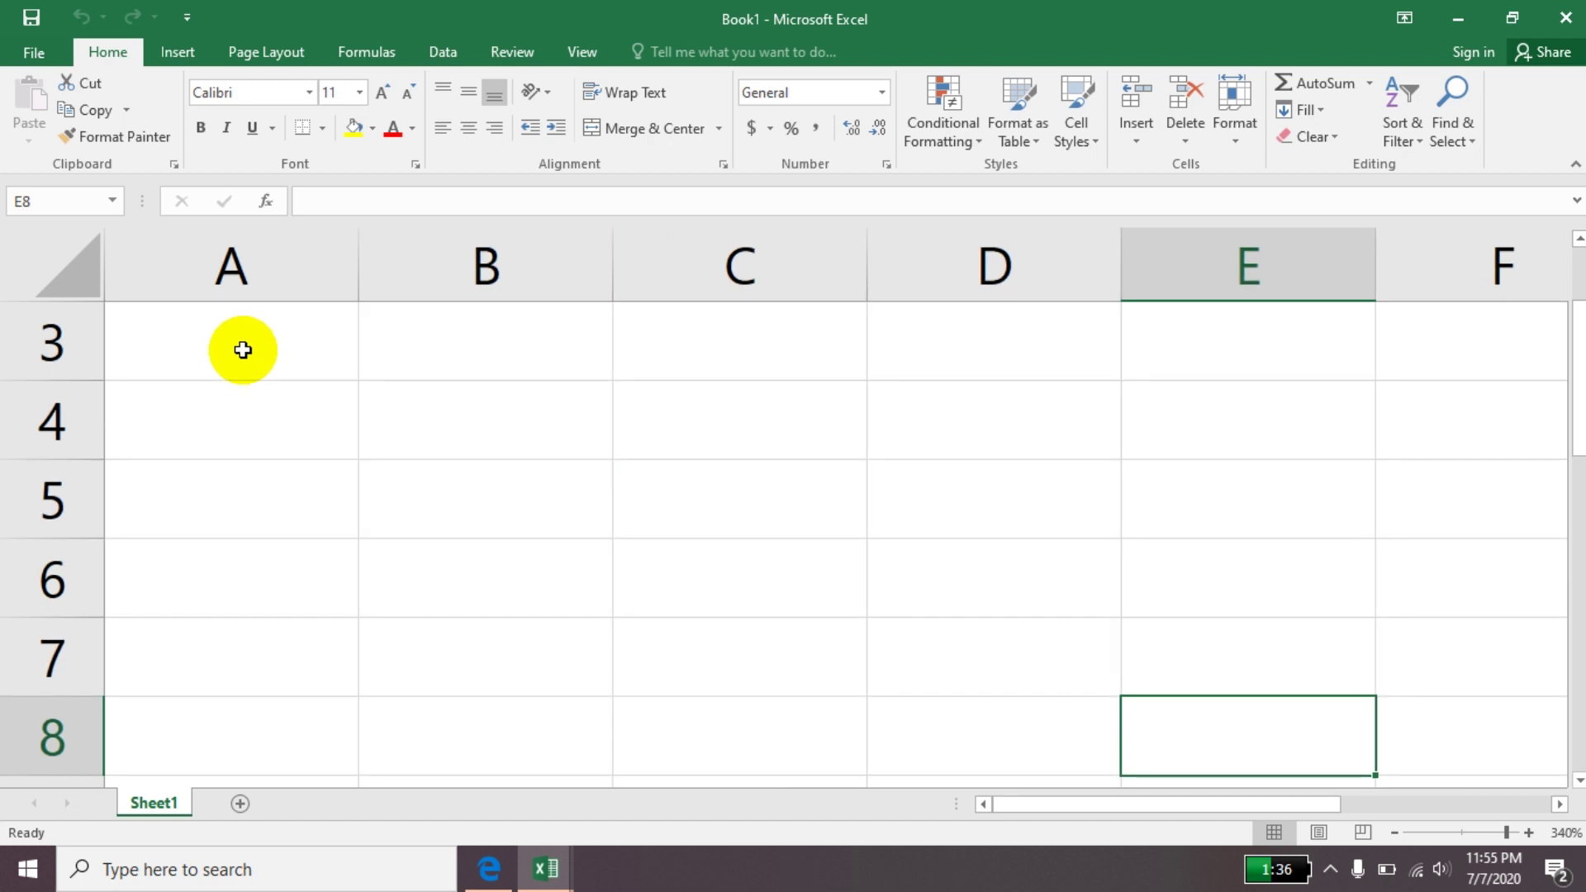
click(243, 352)
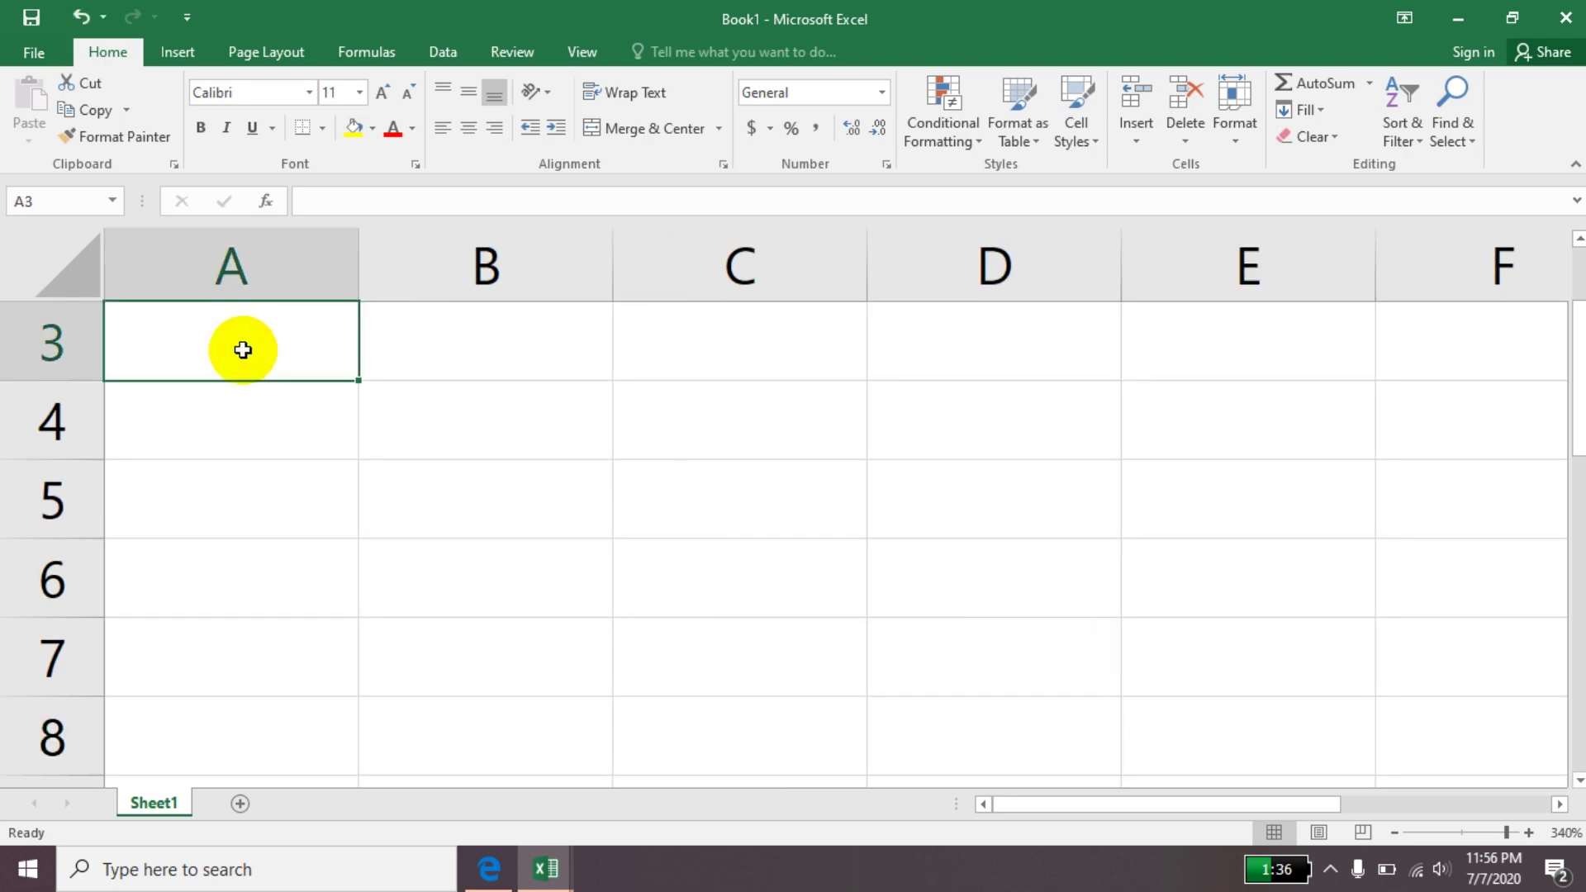
key(Up)
key(Up)
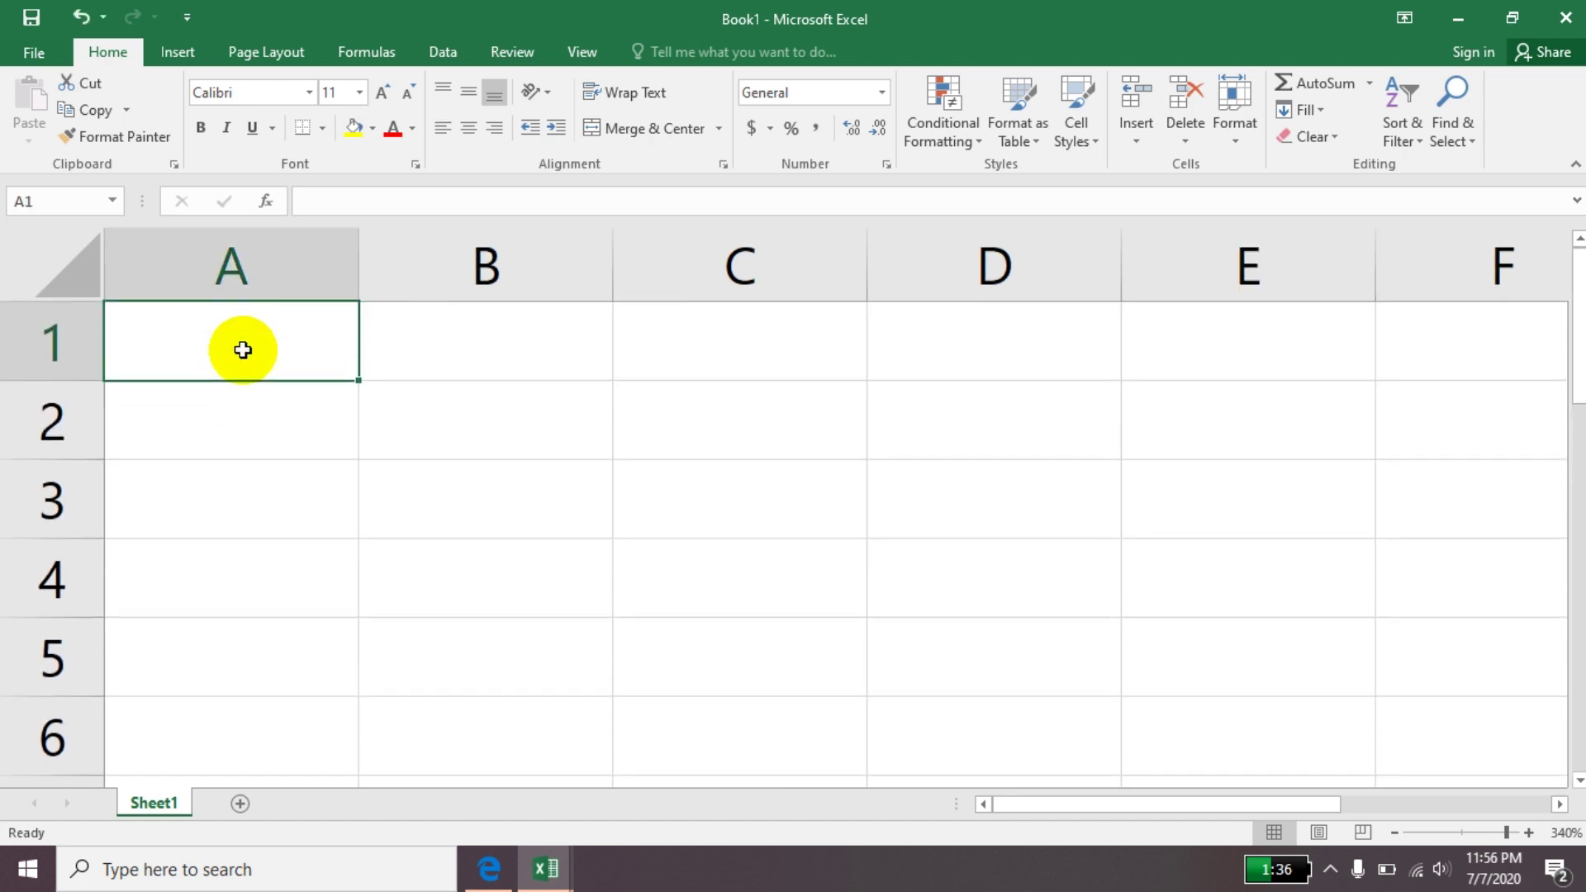
key(Down)
key(Up)
key(Down)
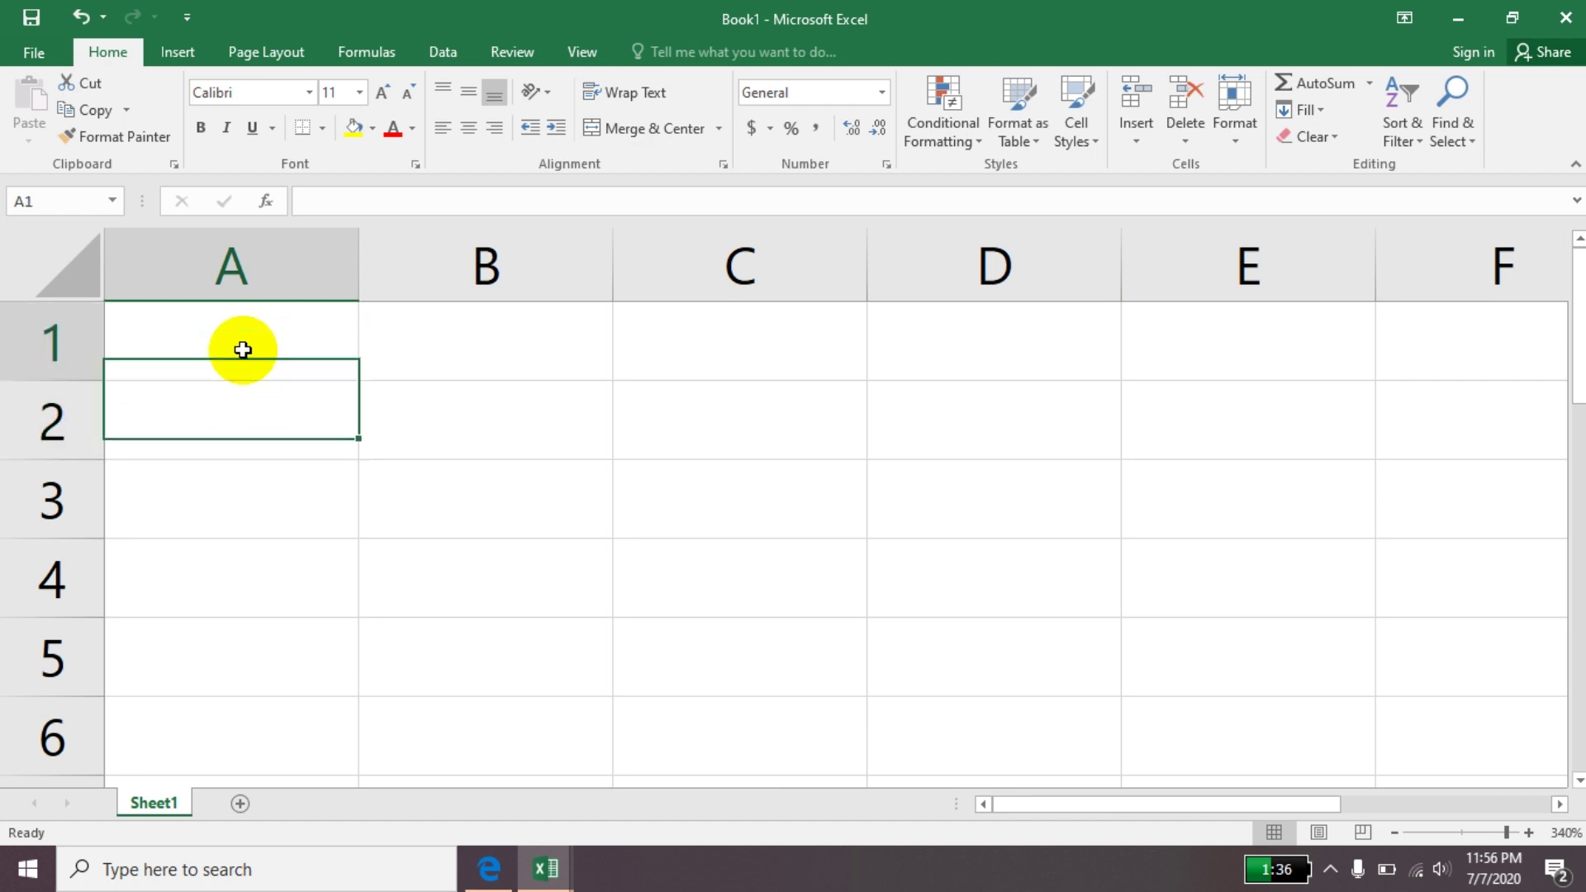
key(Up)
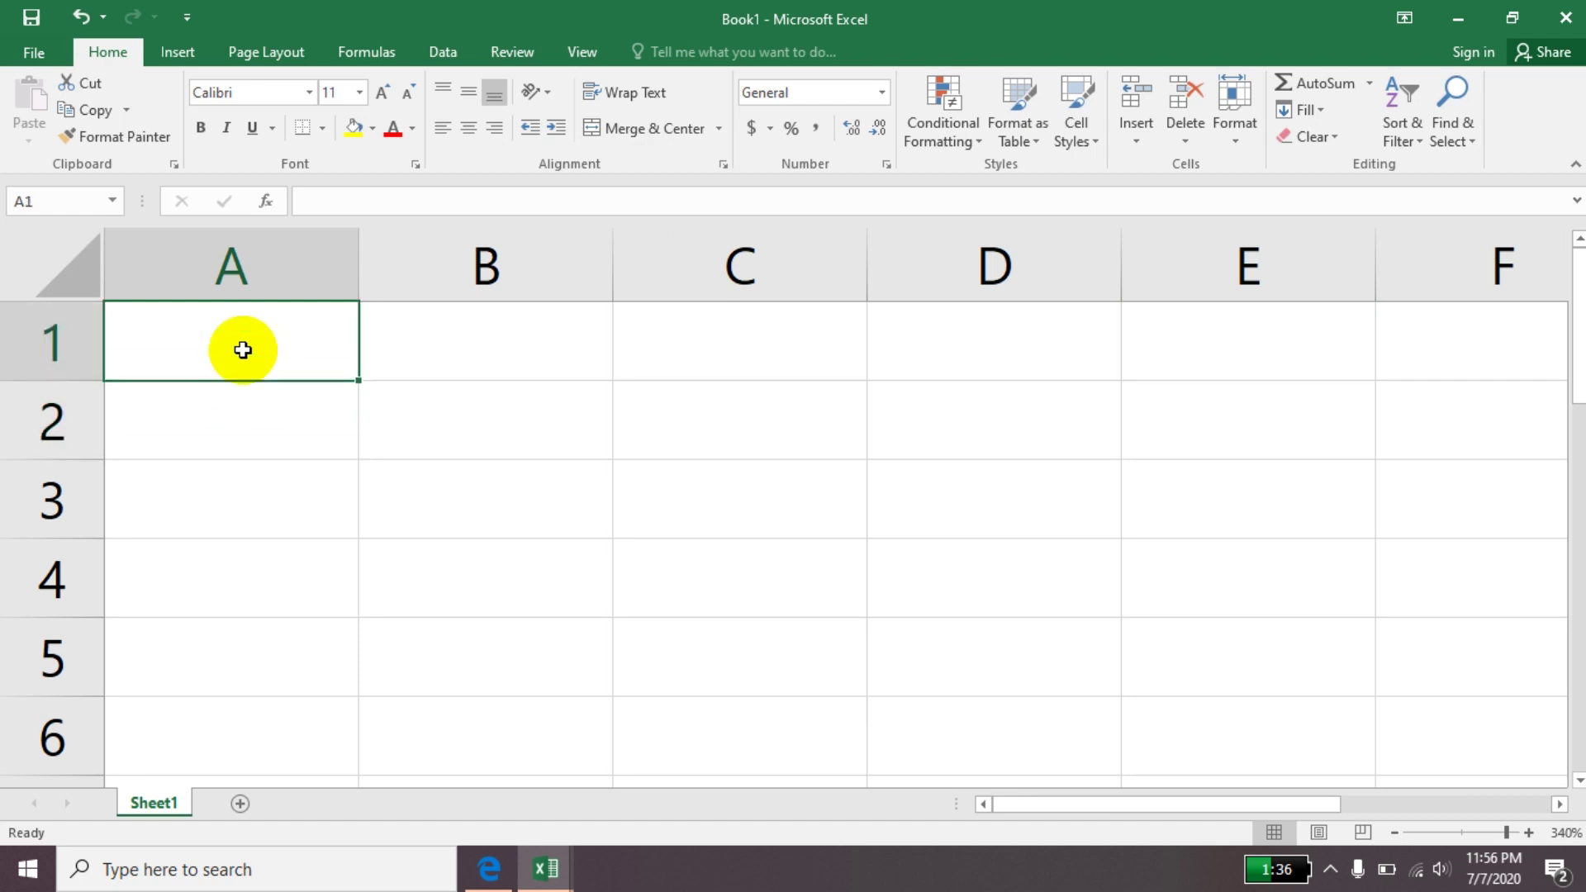
text(5)
key(Return)
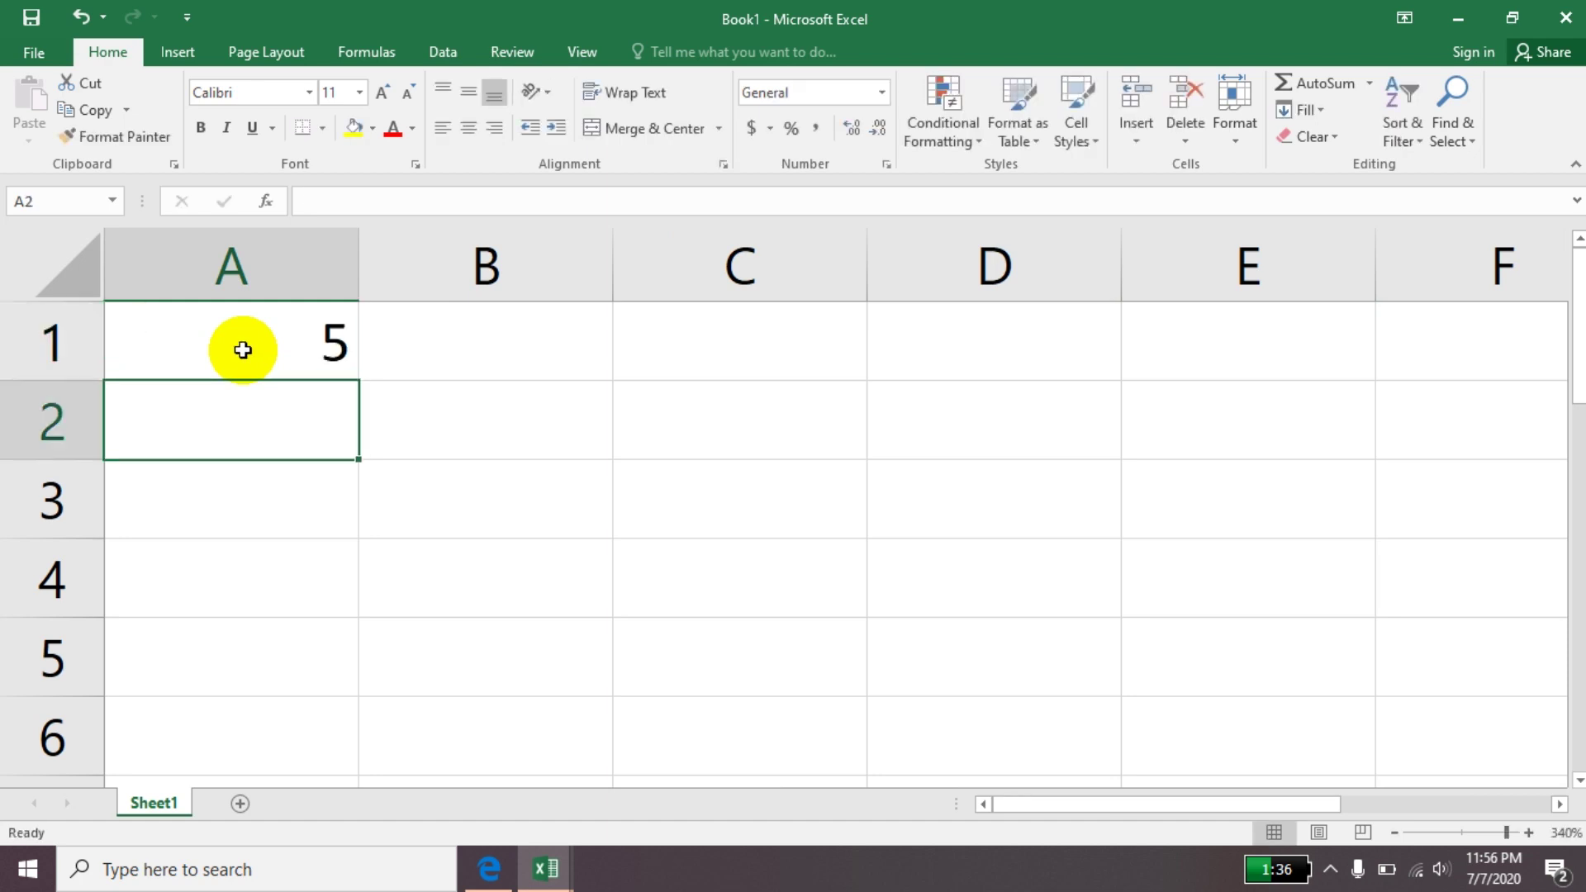
text(6)
key(Return)
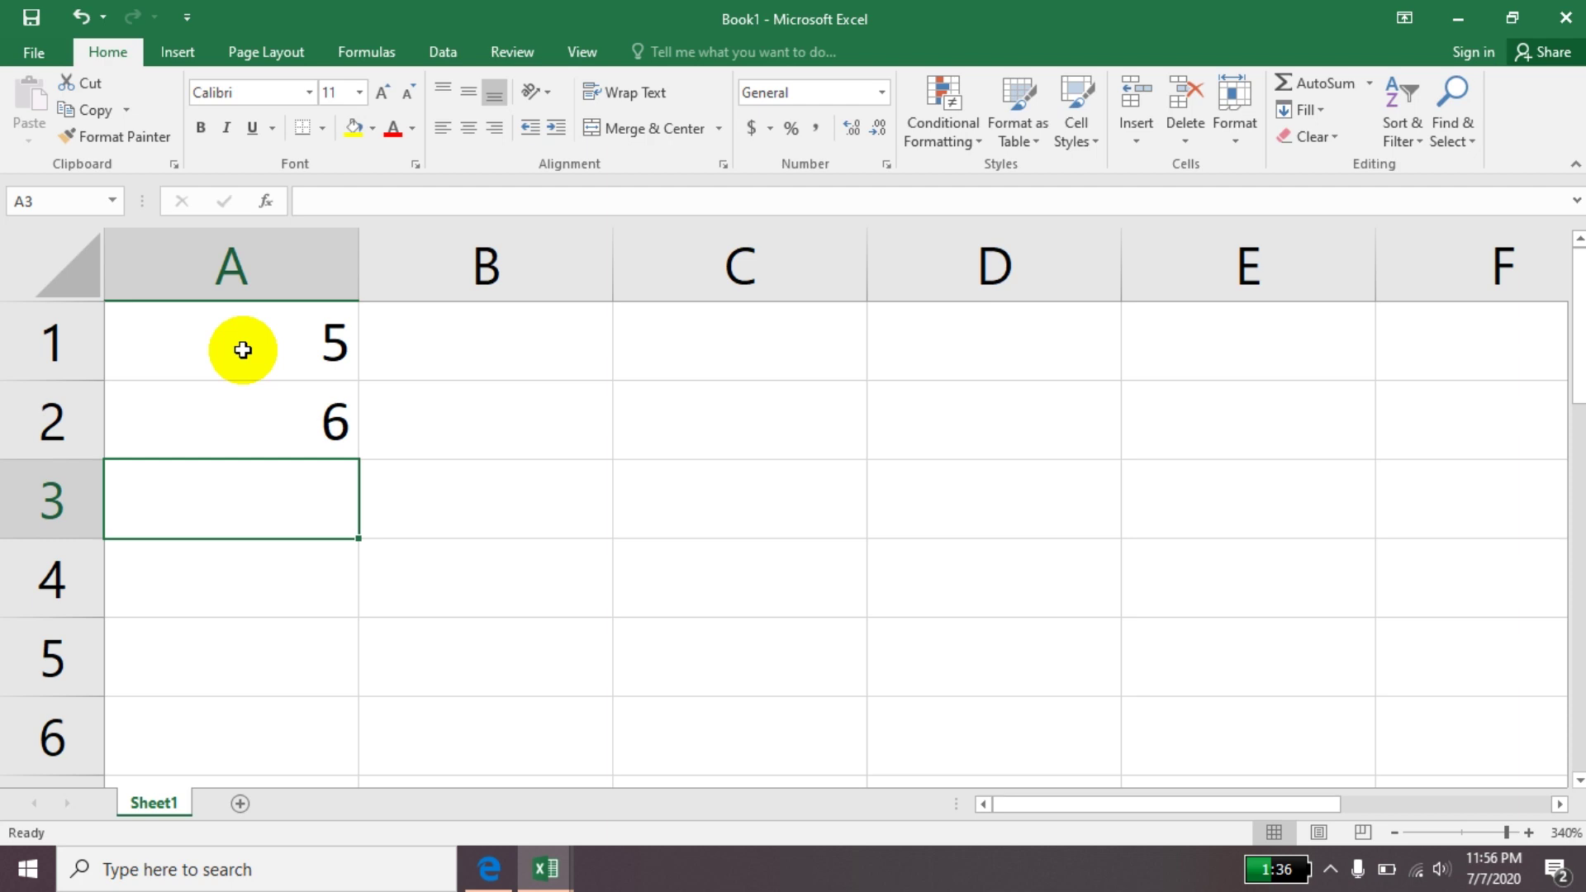
Step: Enter the label D.C in cell B3
key(Right)
key(Left)
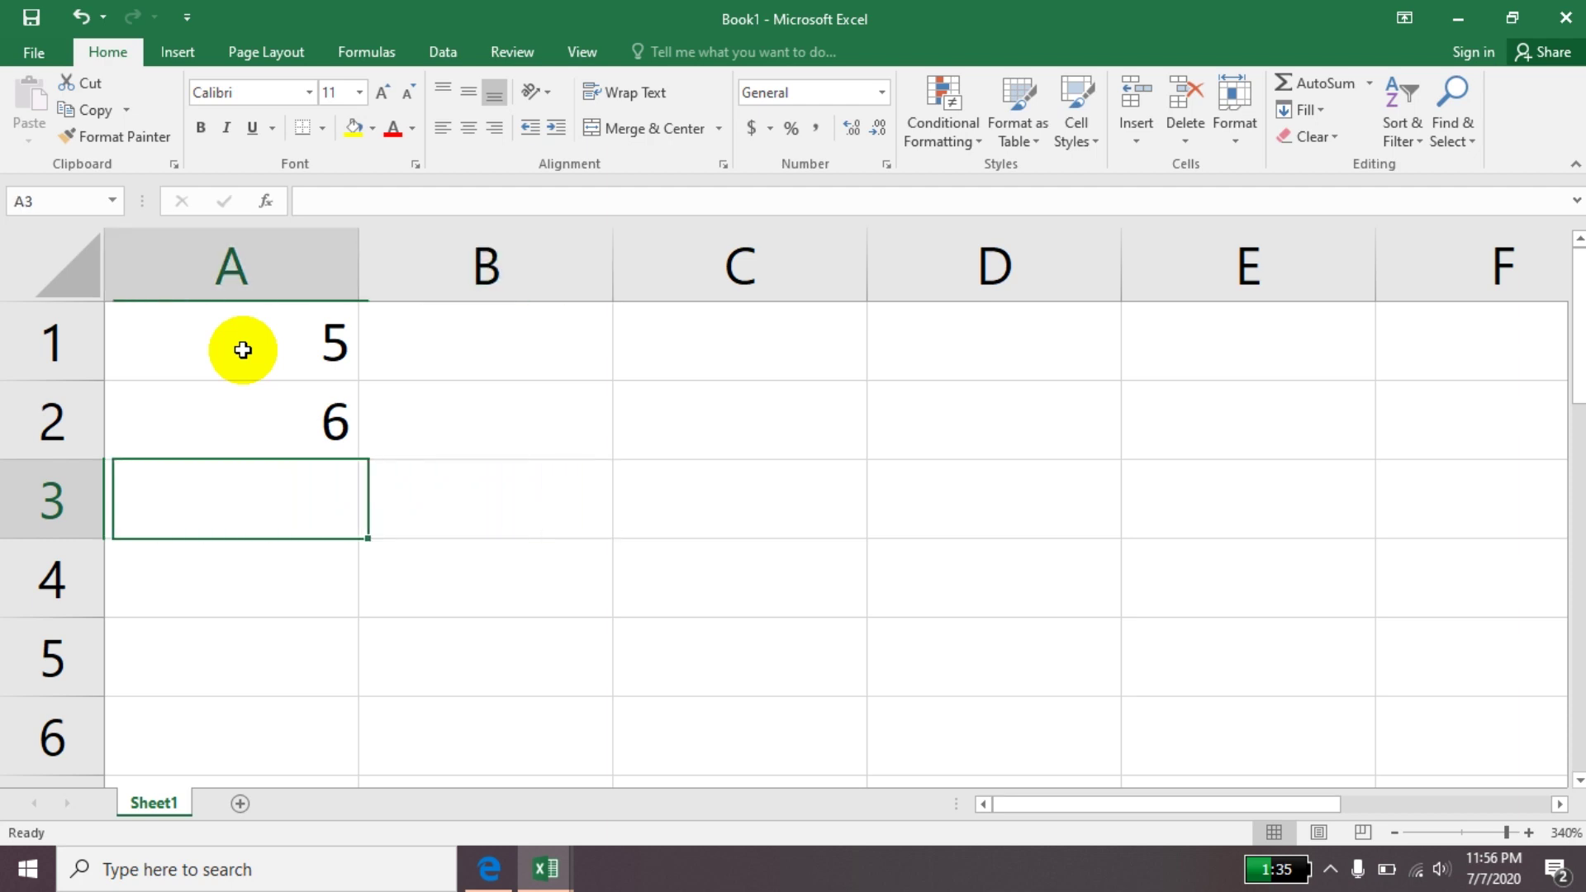
key(Right)
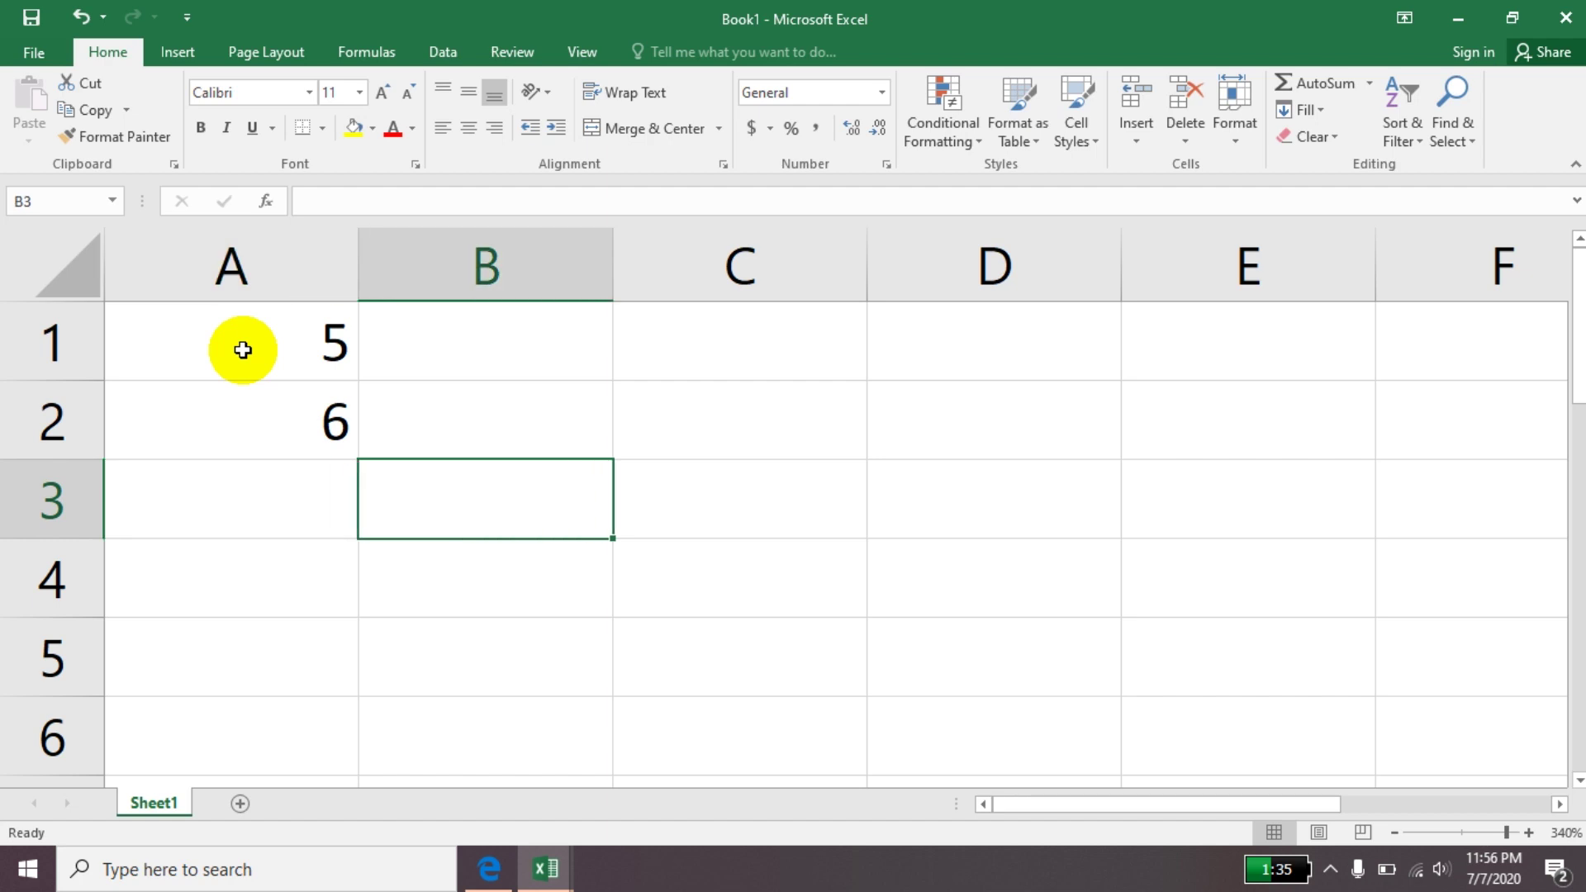
text(d)
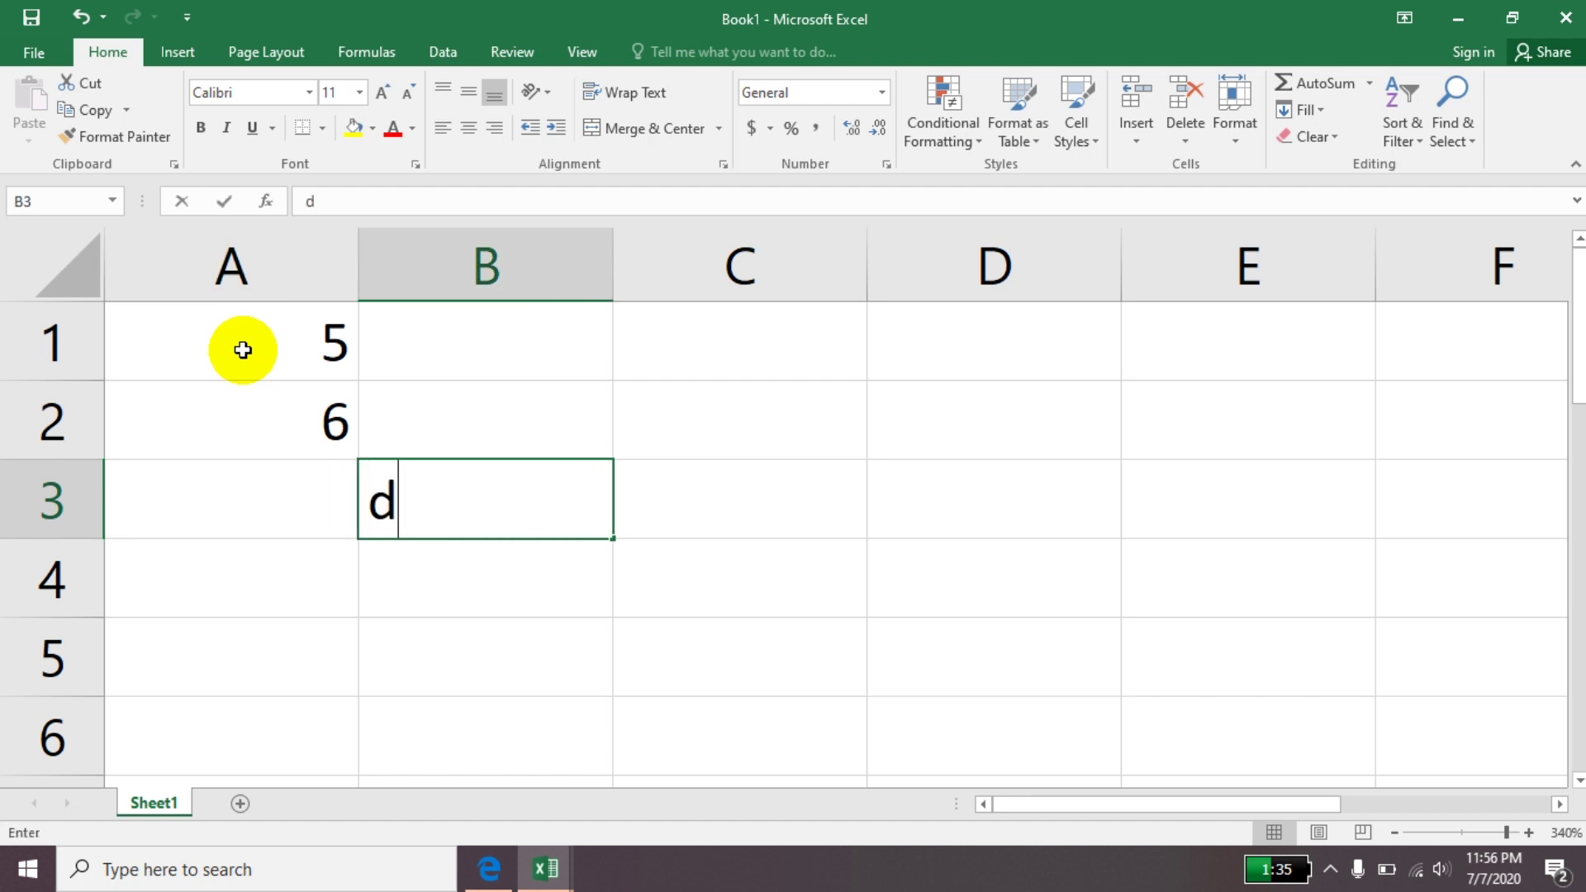
key(BackSpace)
text(D.C)
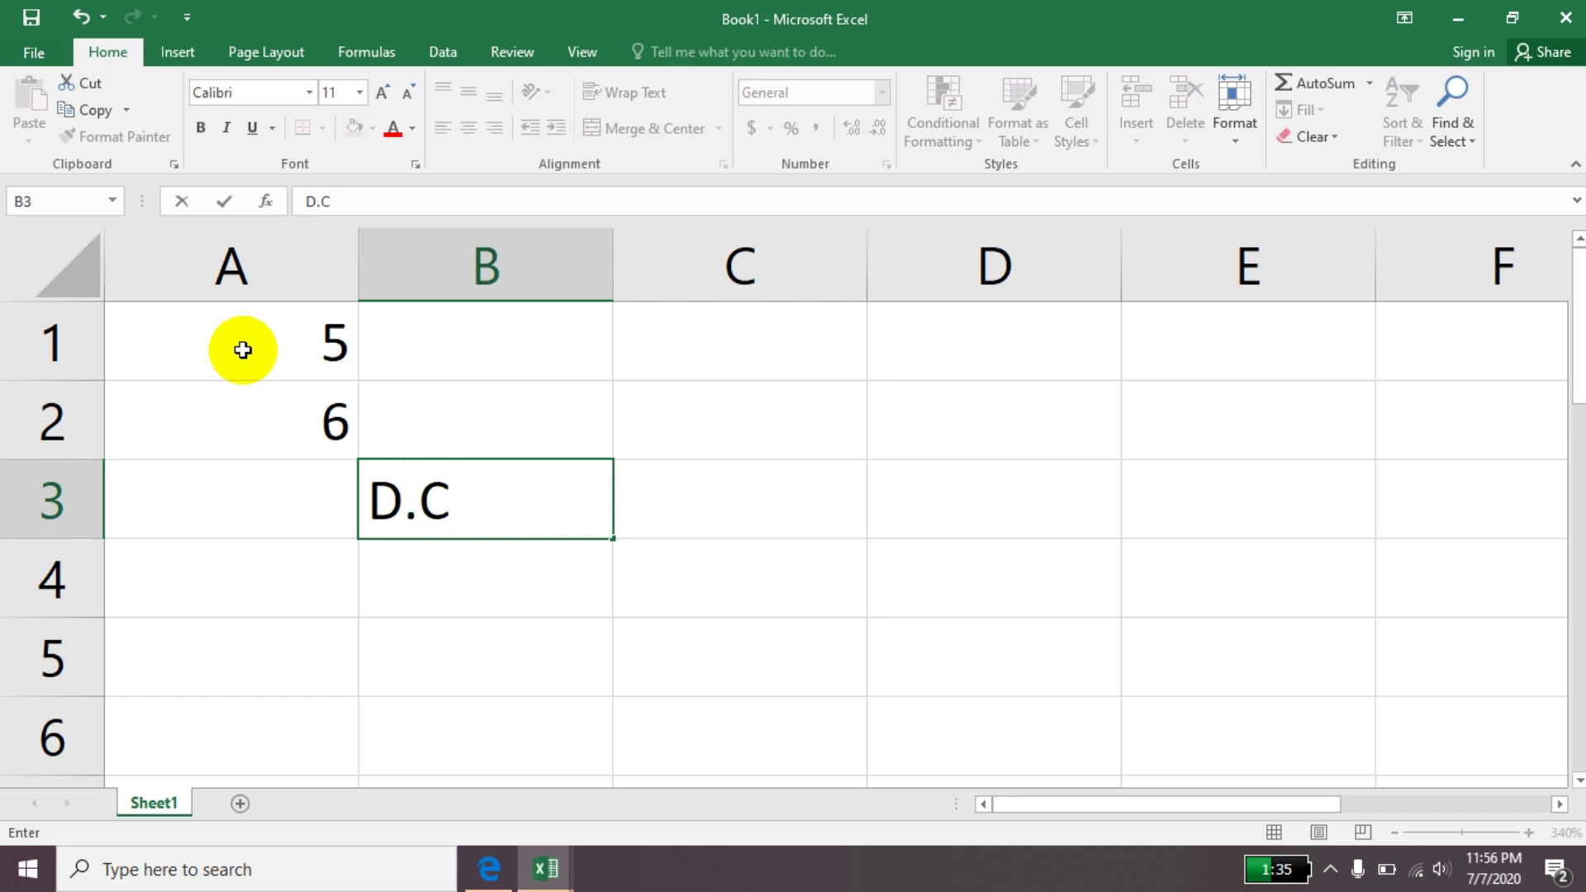
key(Left)
key(Right)
key(Down)
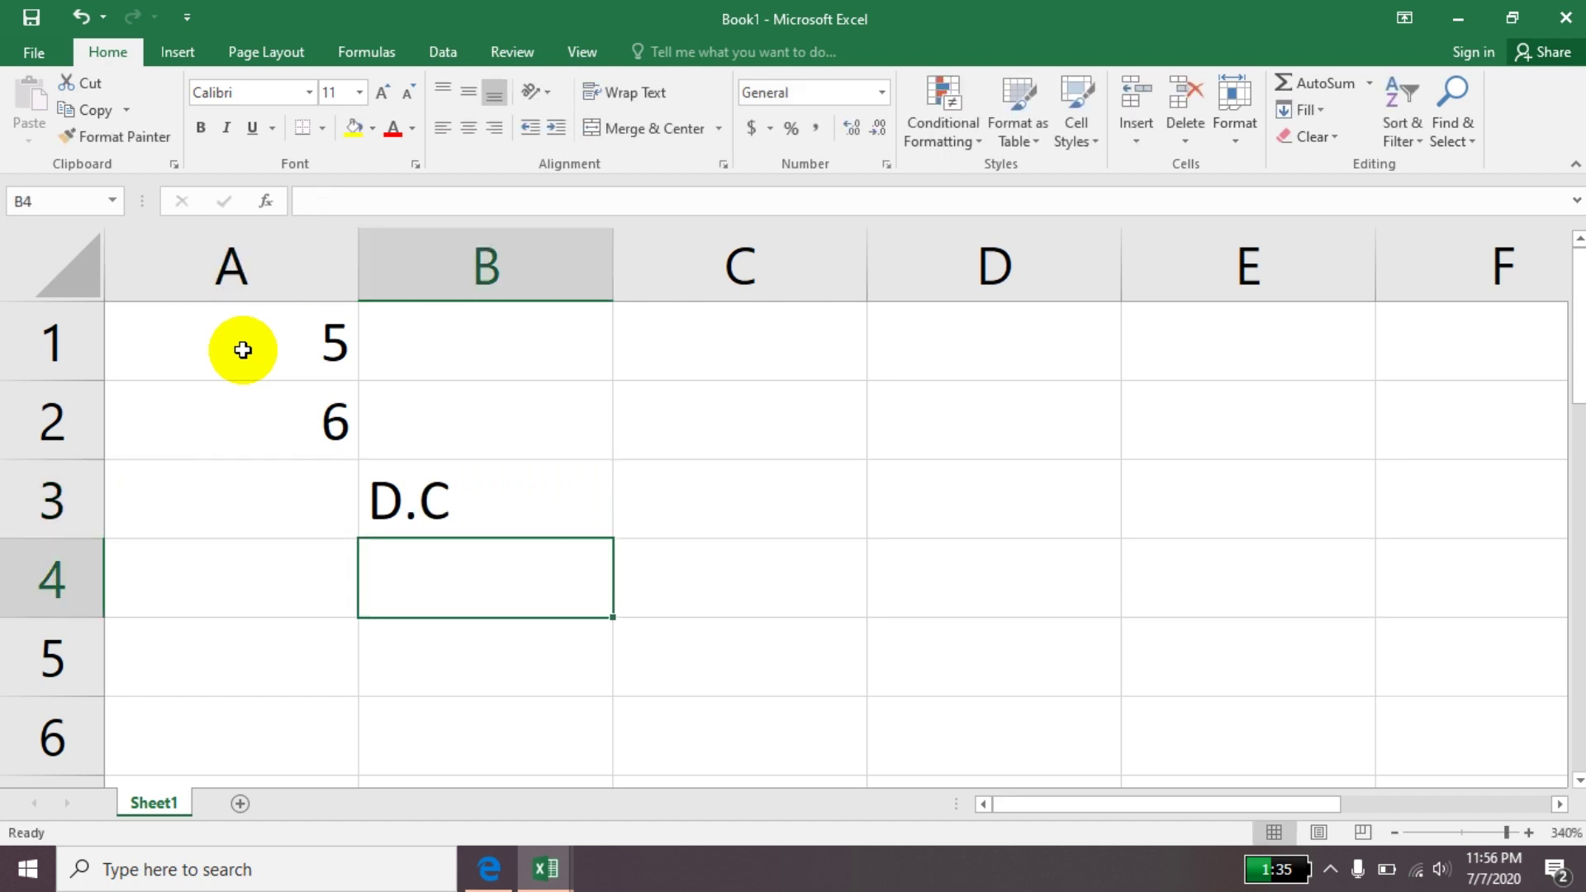
Step: Enter the label R.C in cell B4, directly below the D.C label
key(Left)
key(Up)
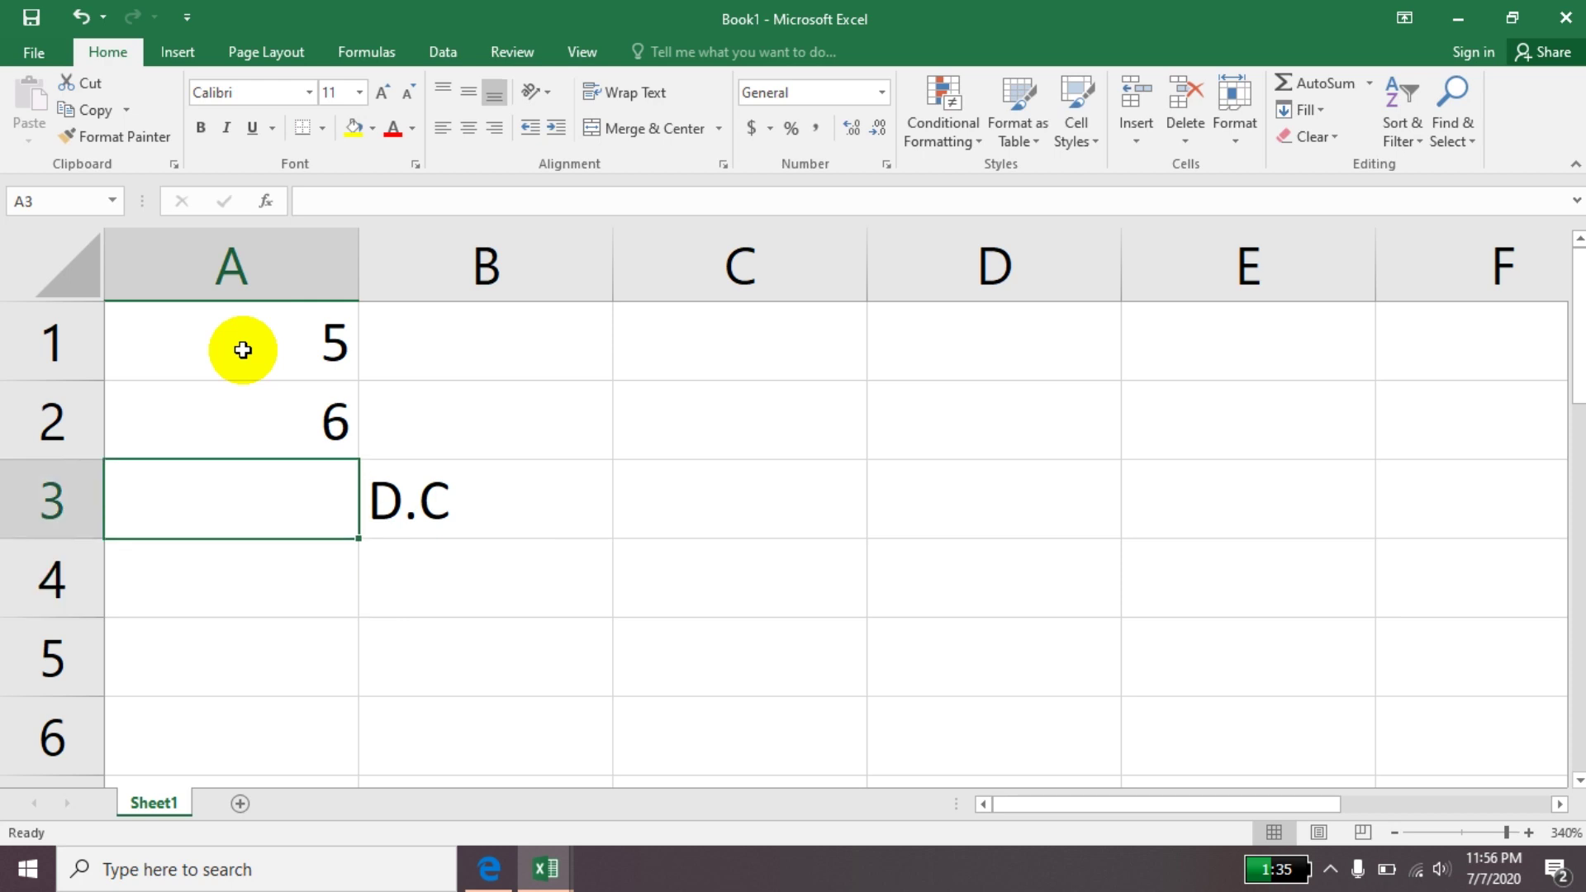
key(Right)
key(Down)
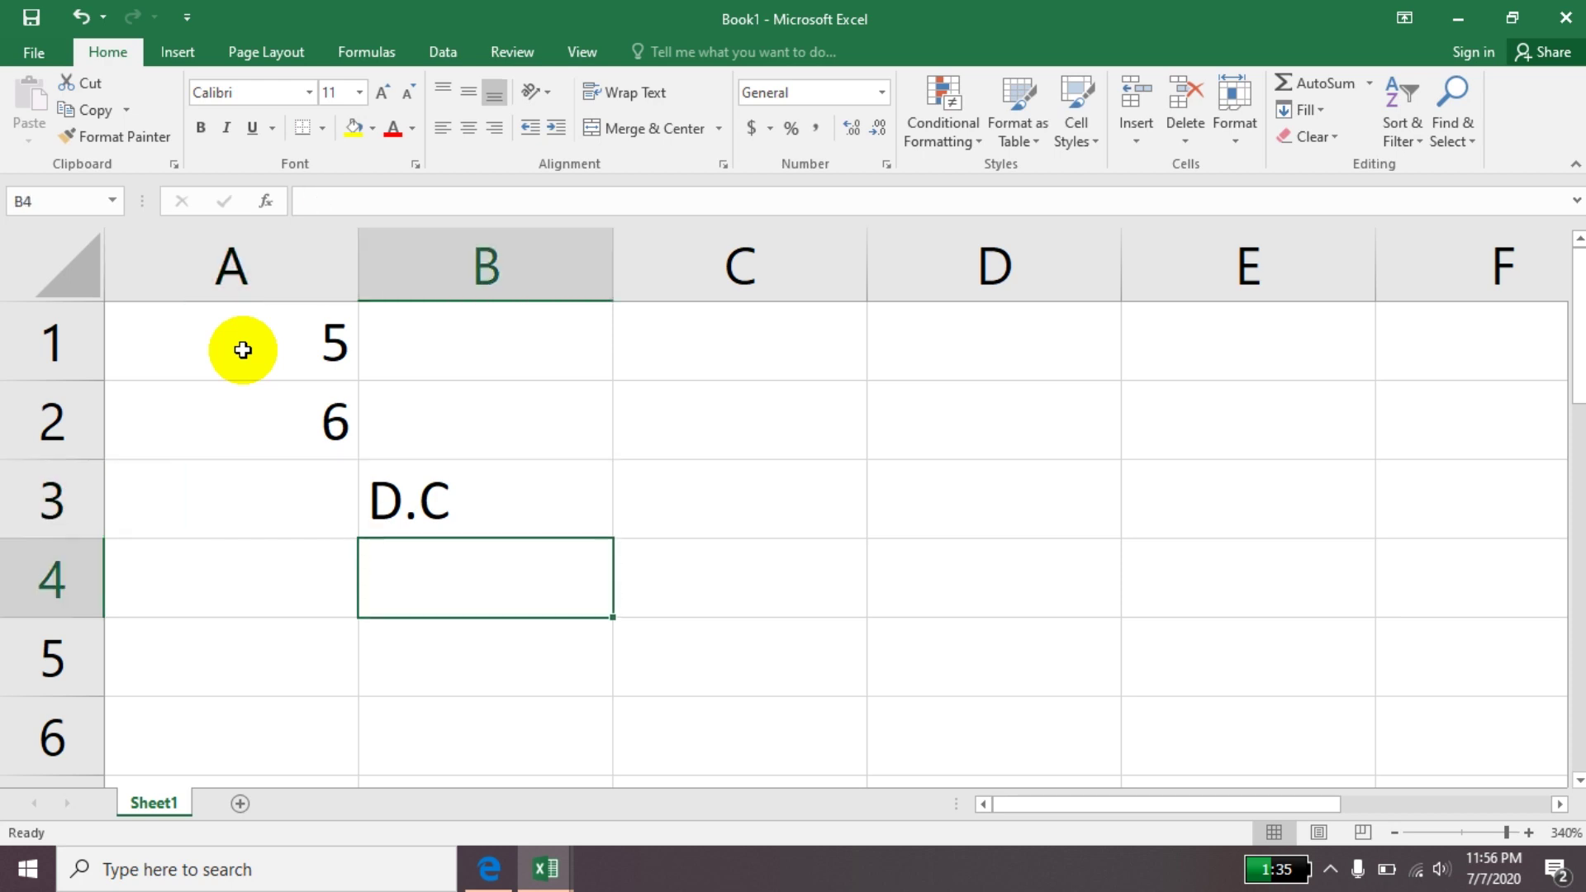
text(R.)
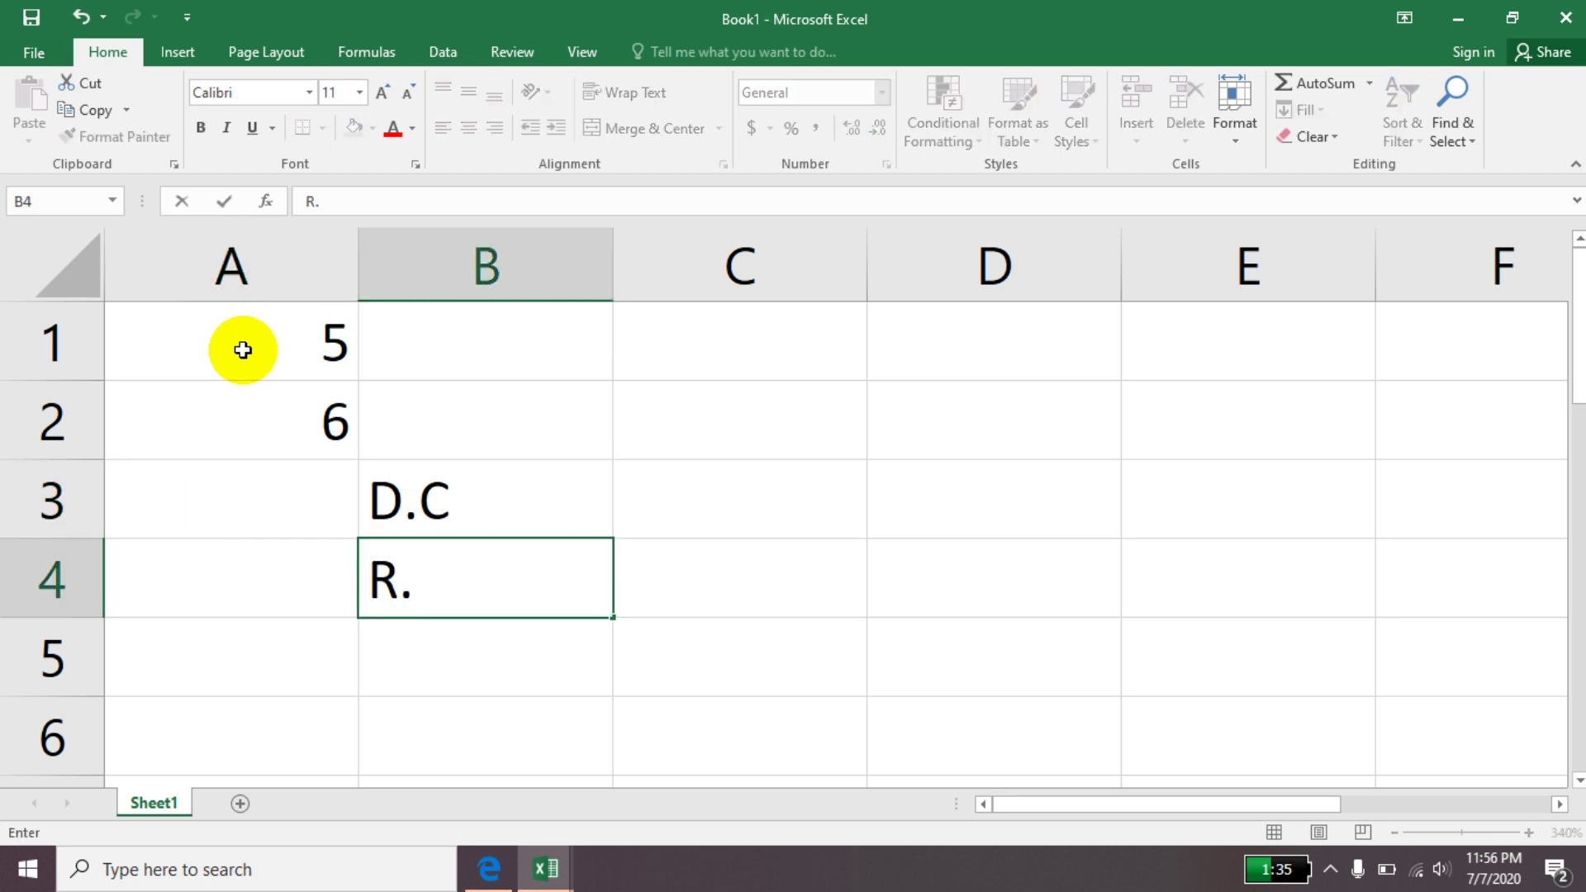
text(C)
key(Left)
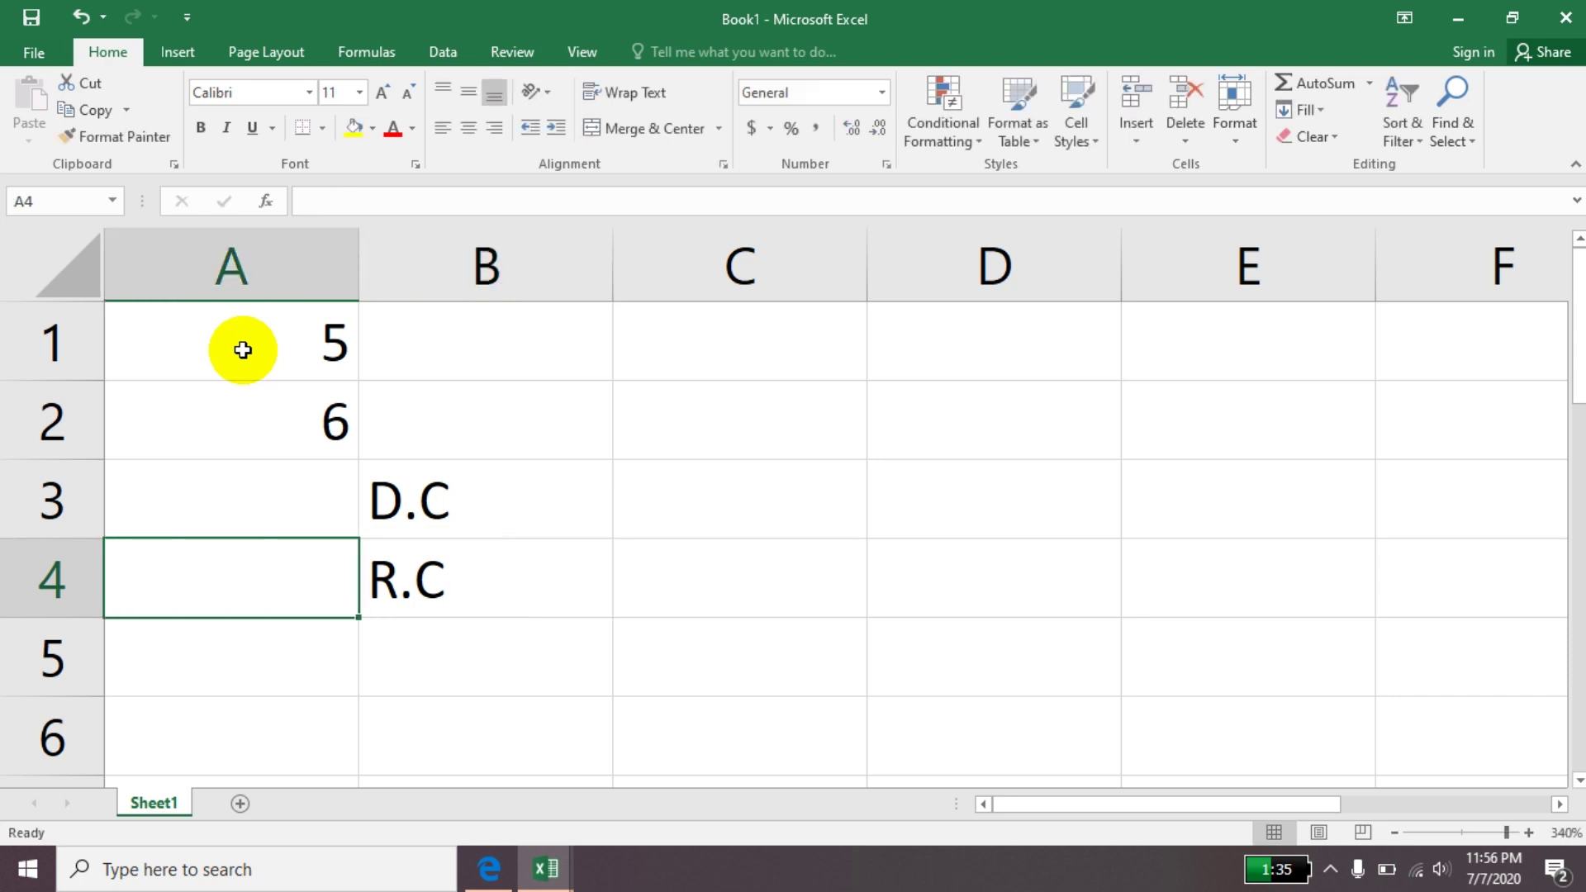
Step: Enter 5+6 without an equals sign in cell A3, beside the D.C label
key(Up)
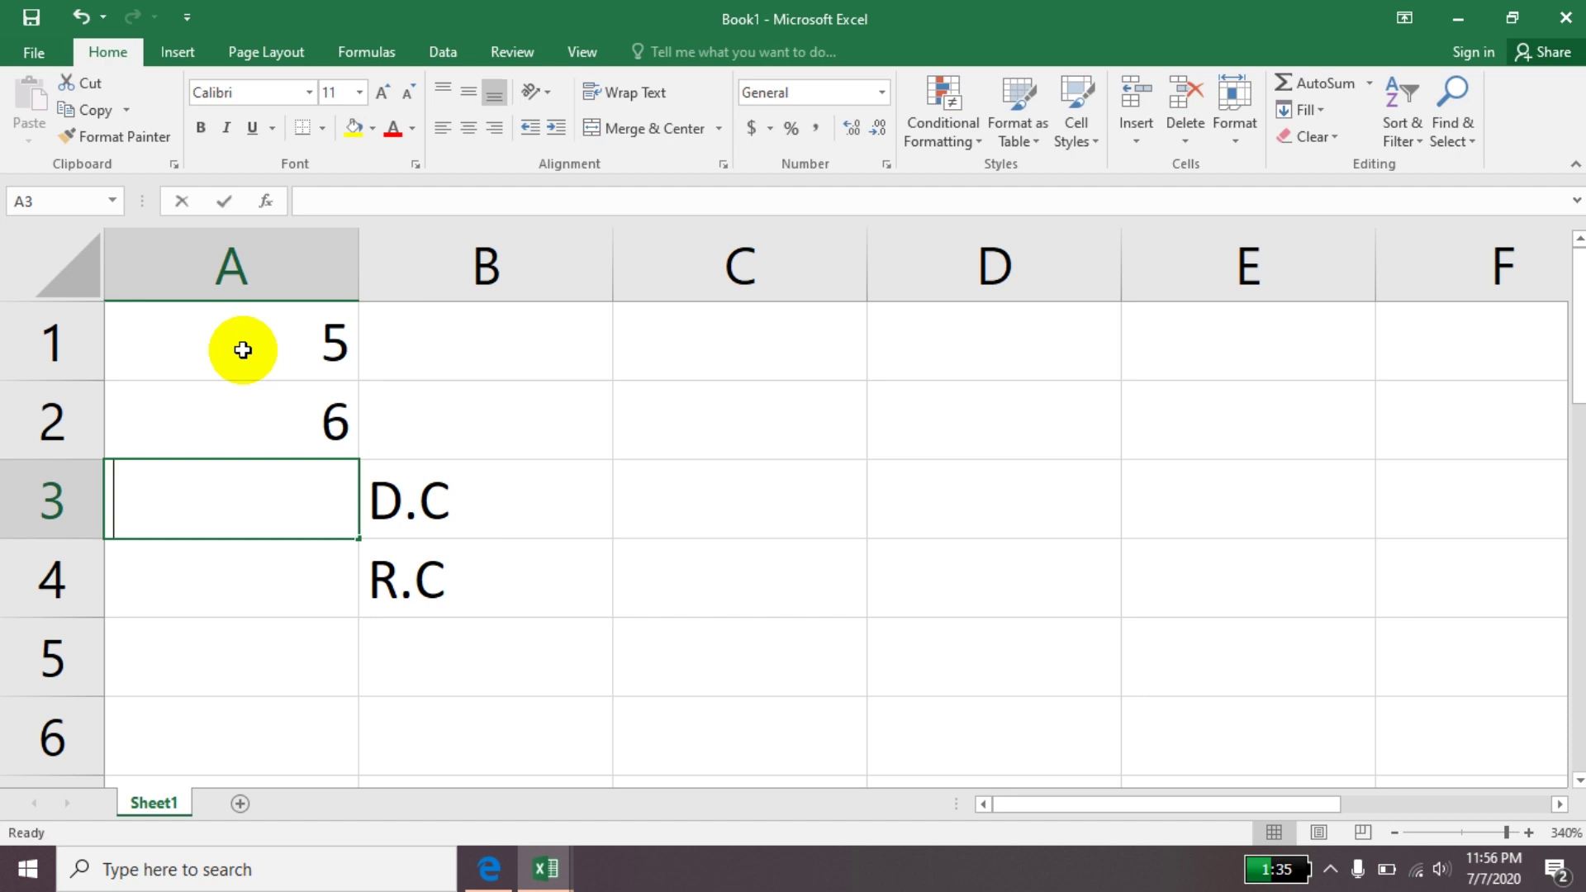
text(=)
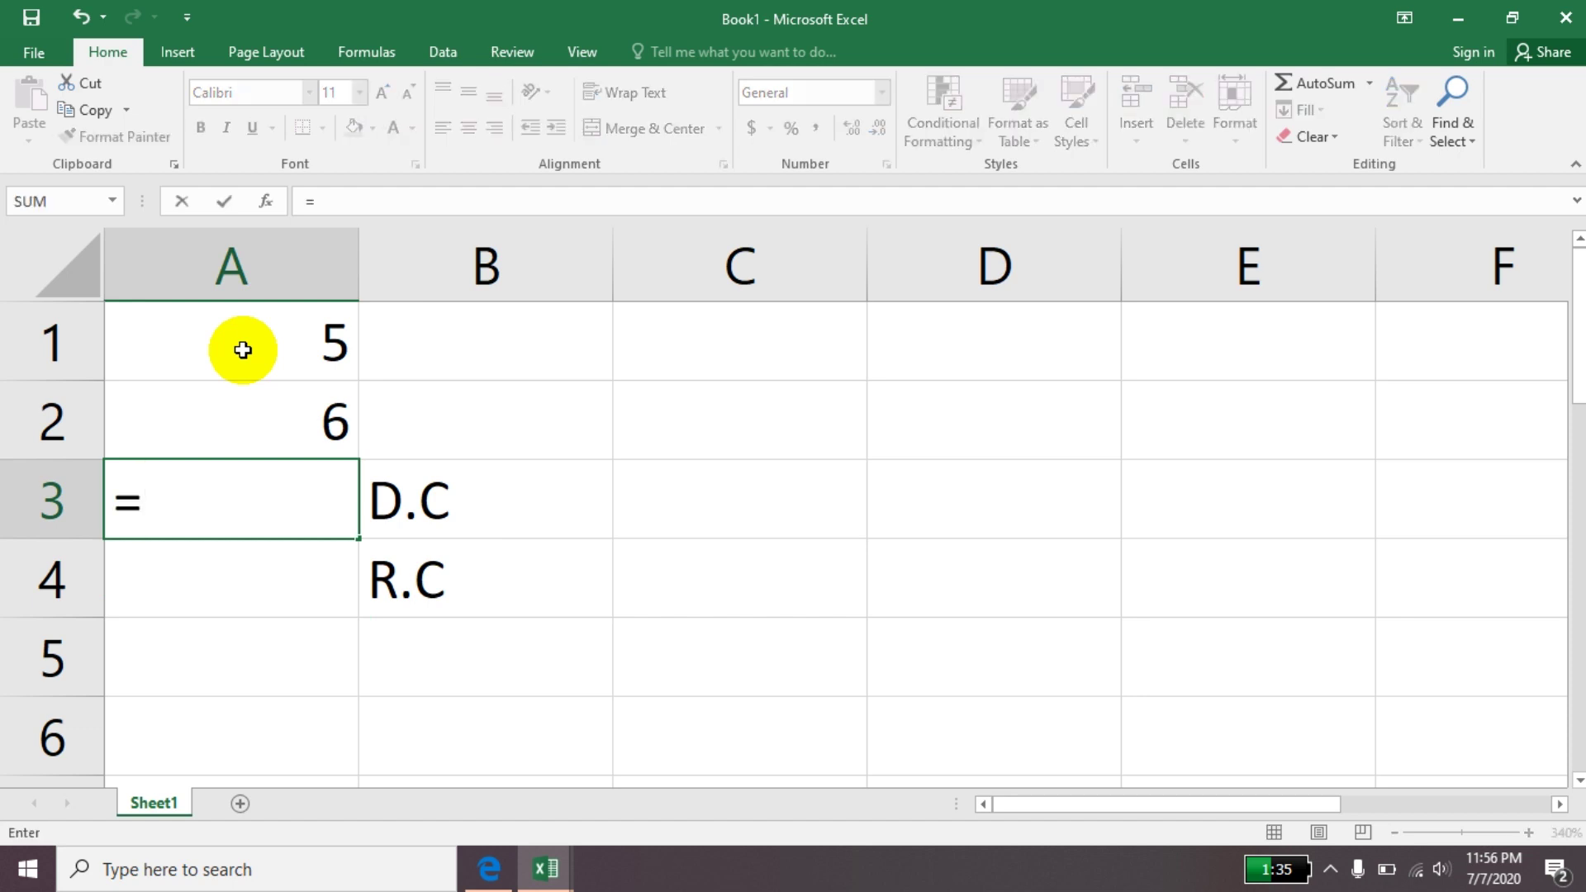
key(BackSpace)
text(5+6)
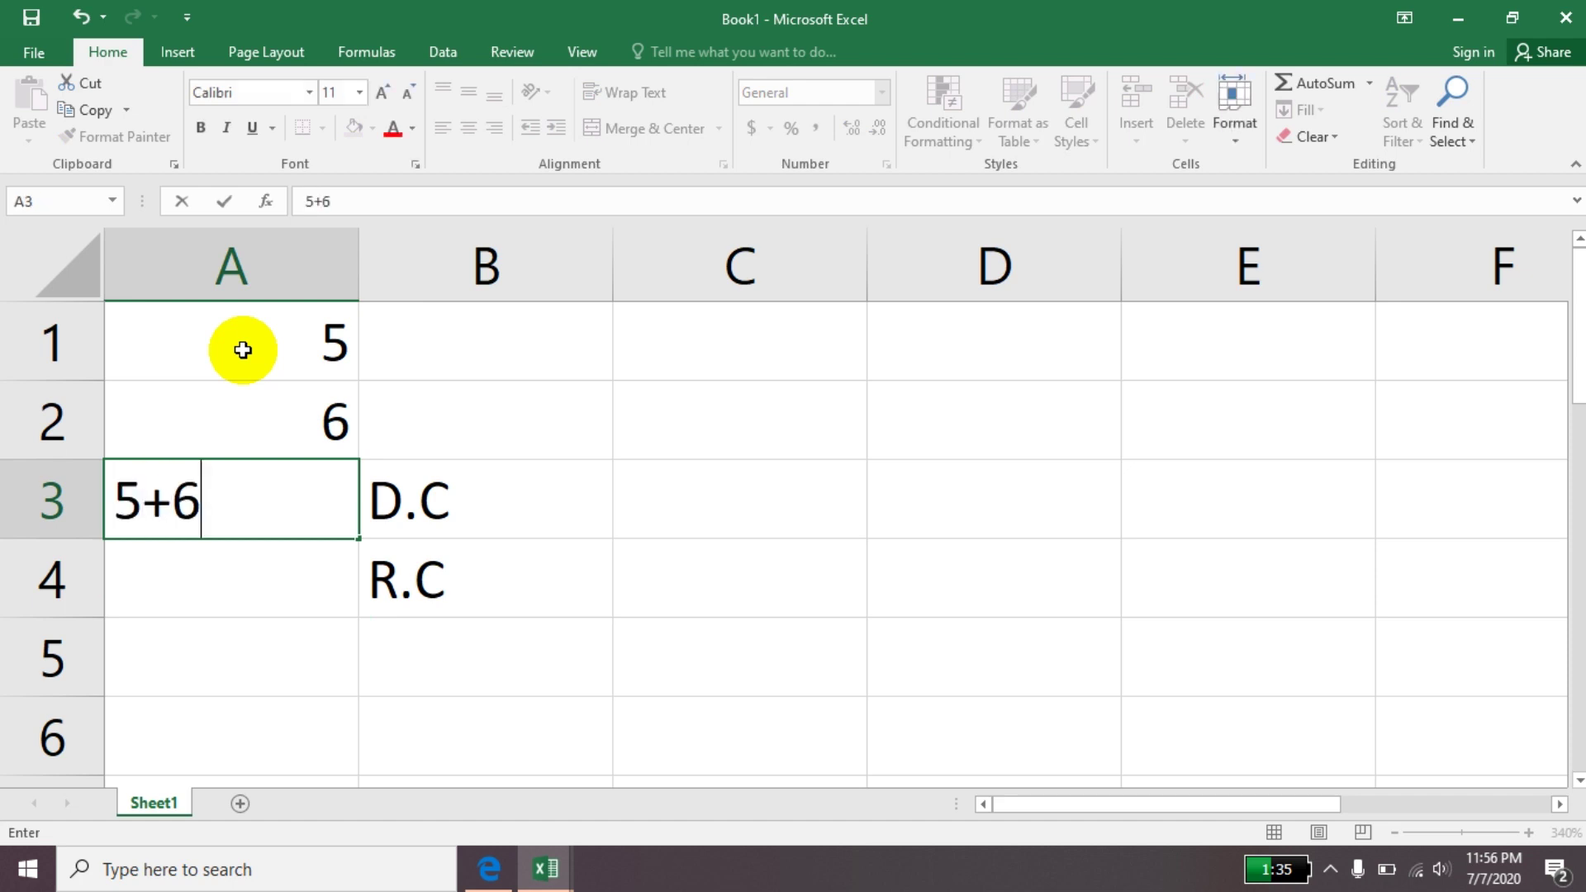
key(Return)
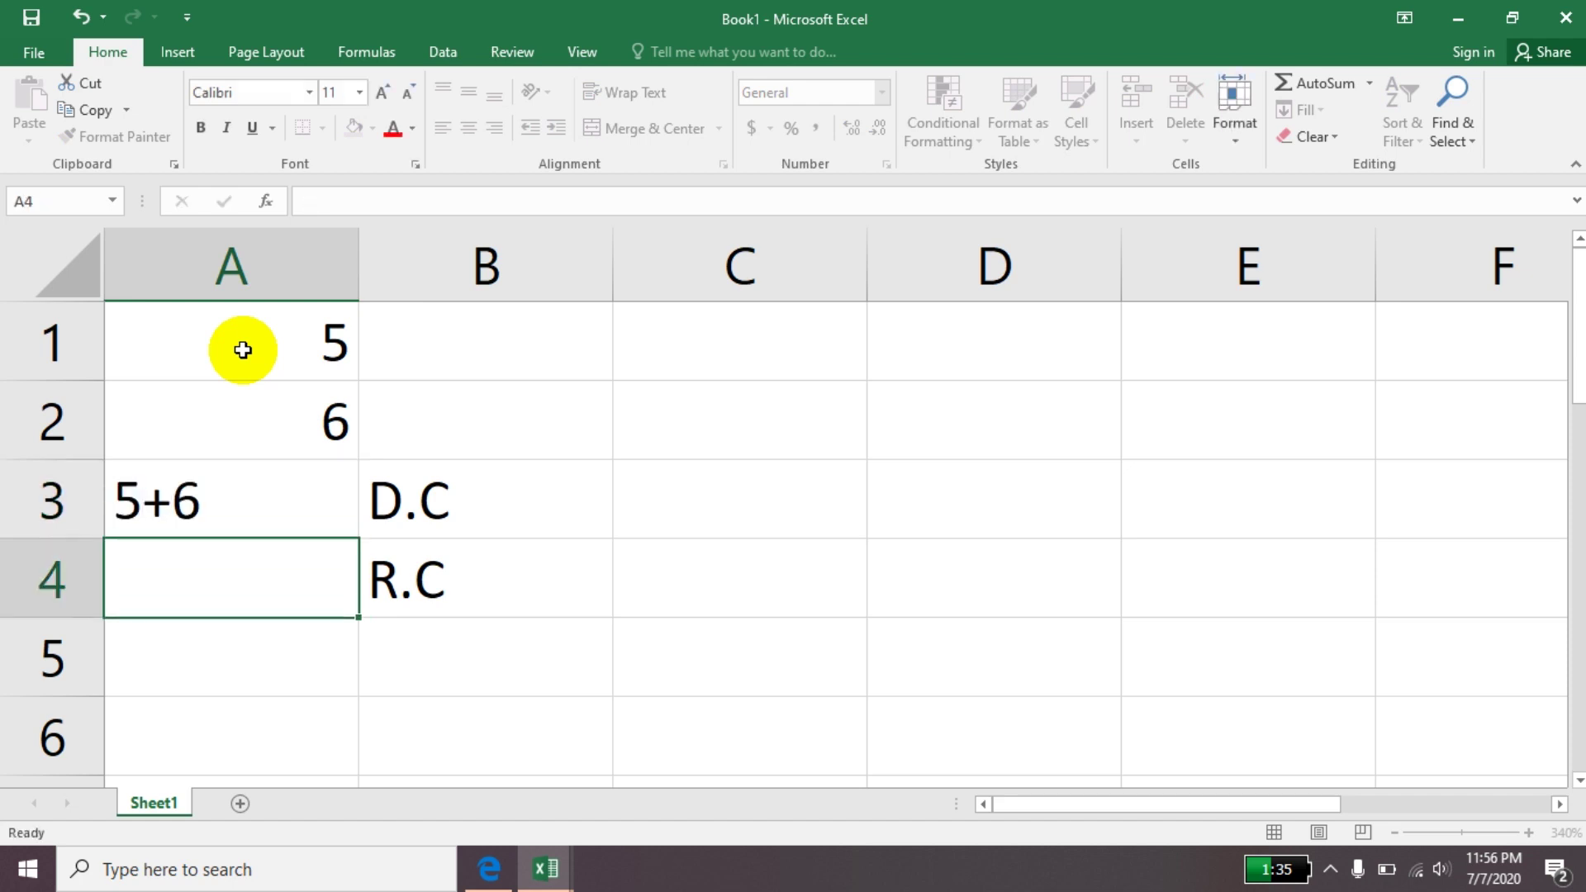
Step: Edit the entry in cell A3 into the formula =5+6 by adding an equals sign at its start
key(Up)
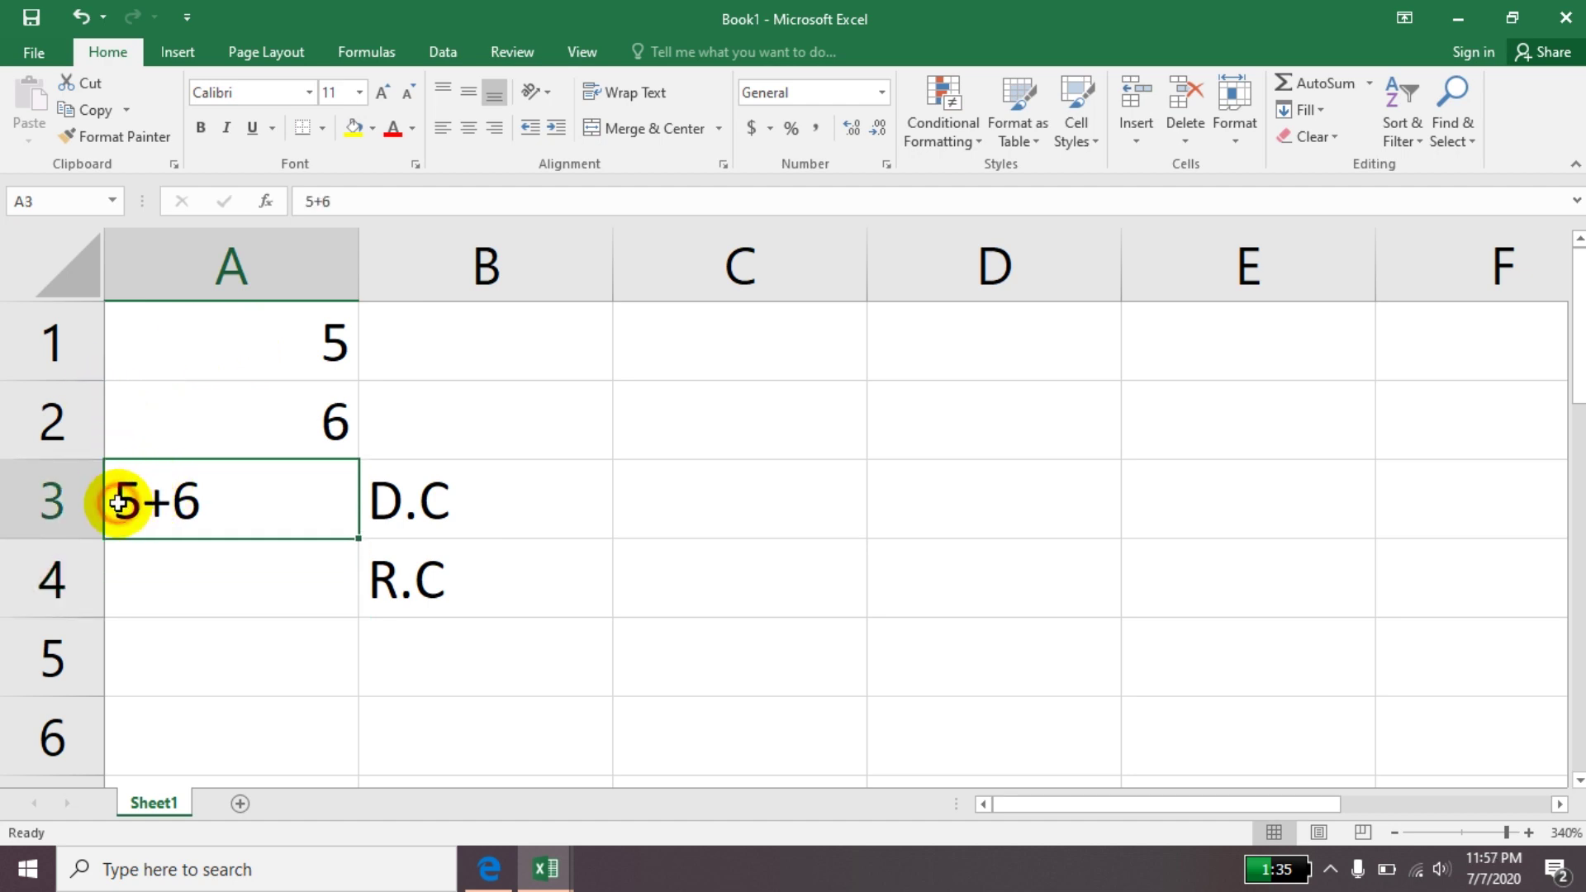
key(F2)
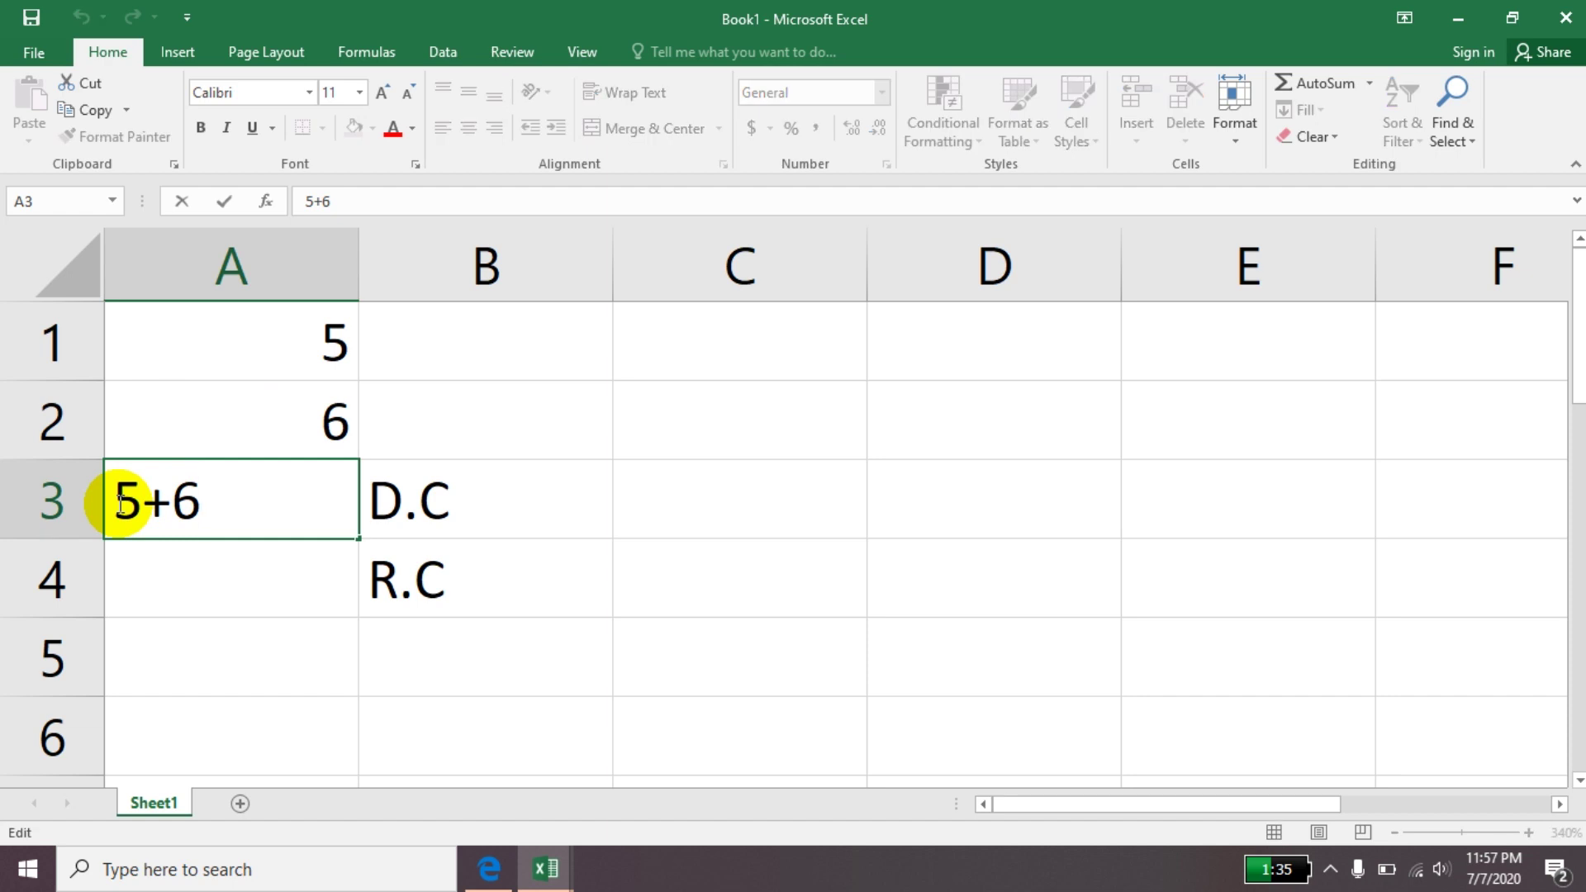
key(Left)
key(Left)
key(Left)
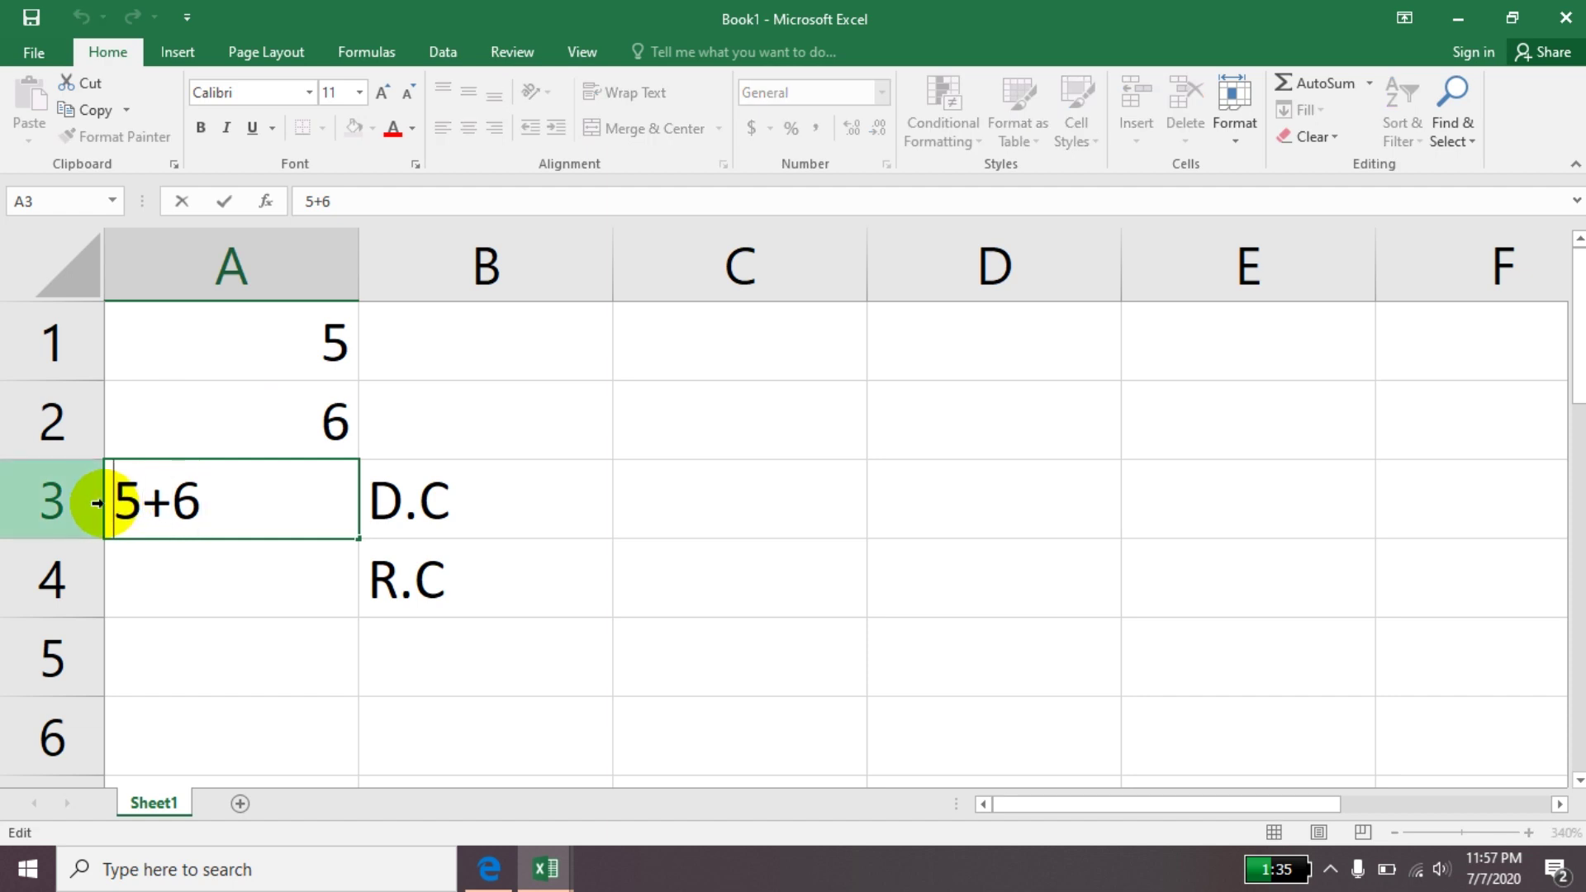
text(=)
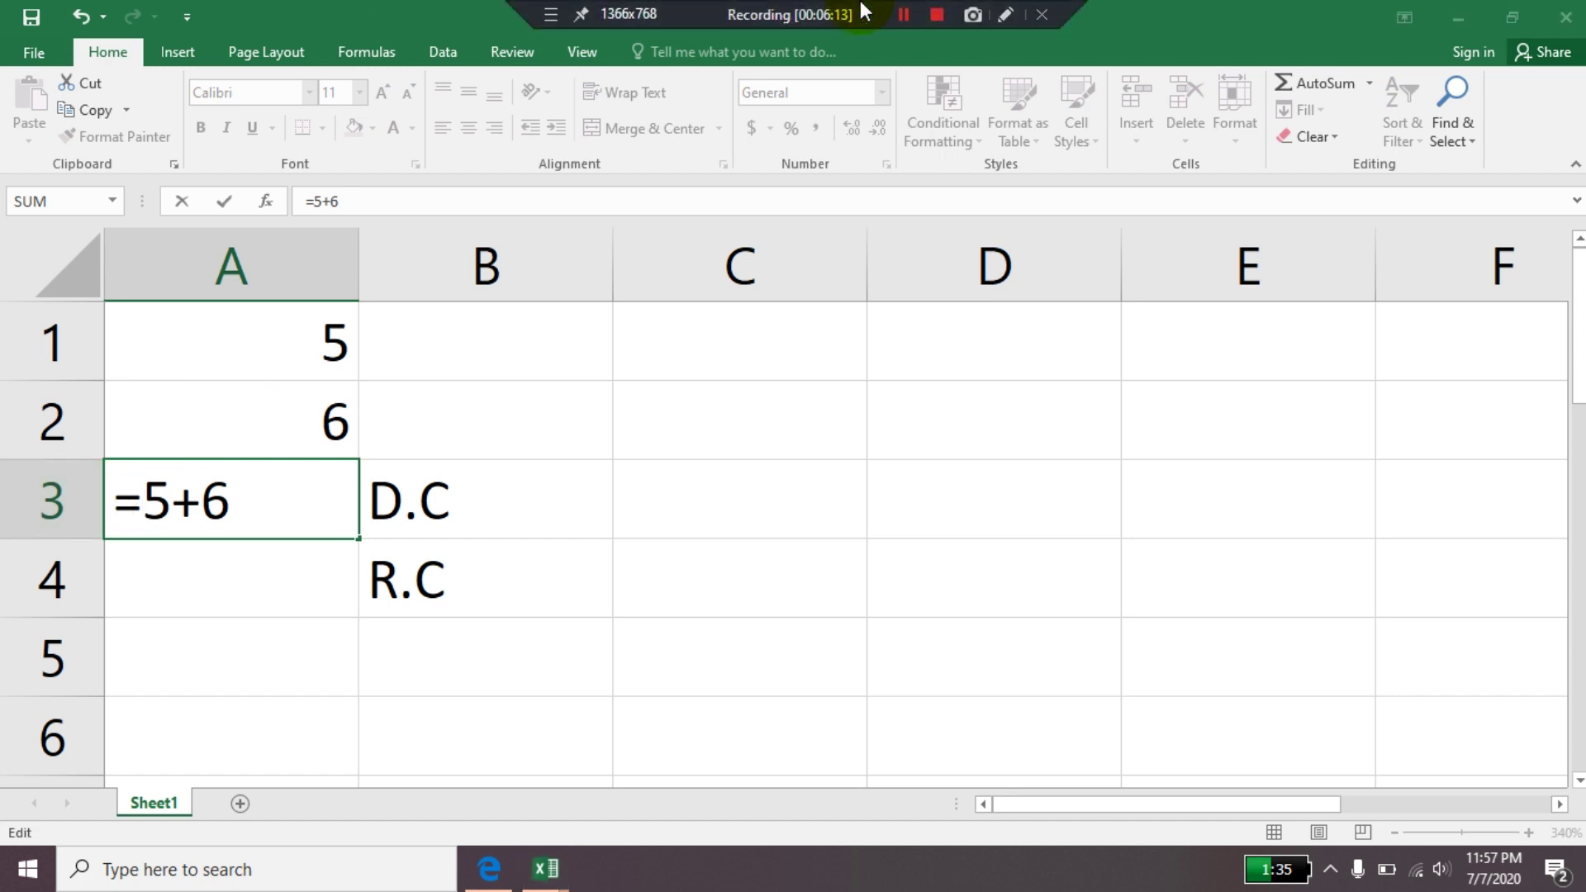
click(255, 499)
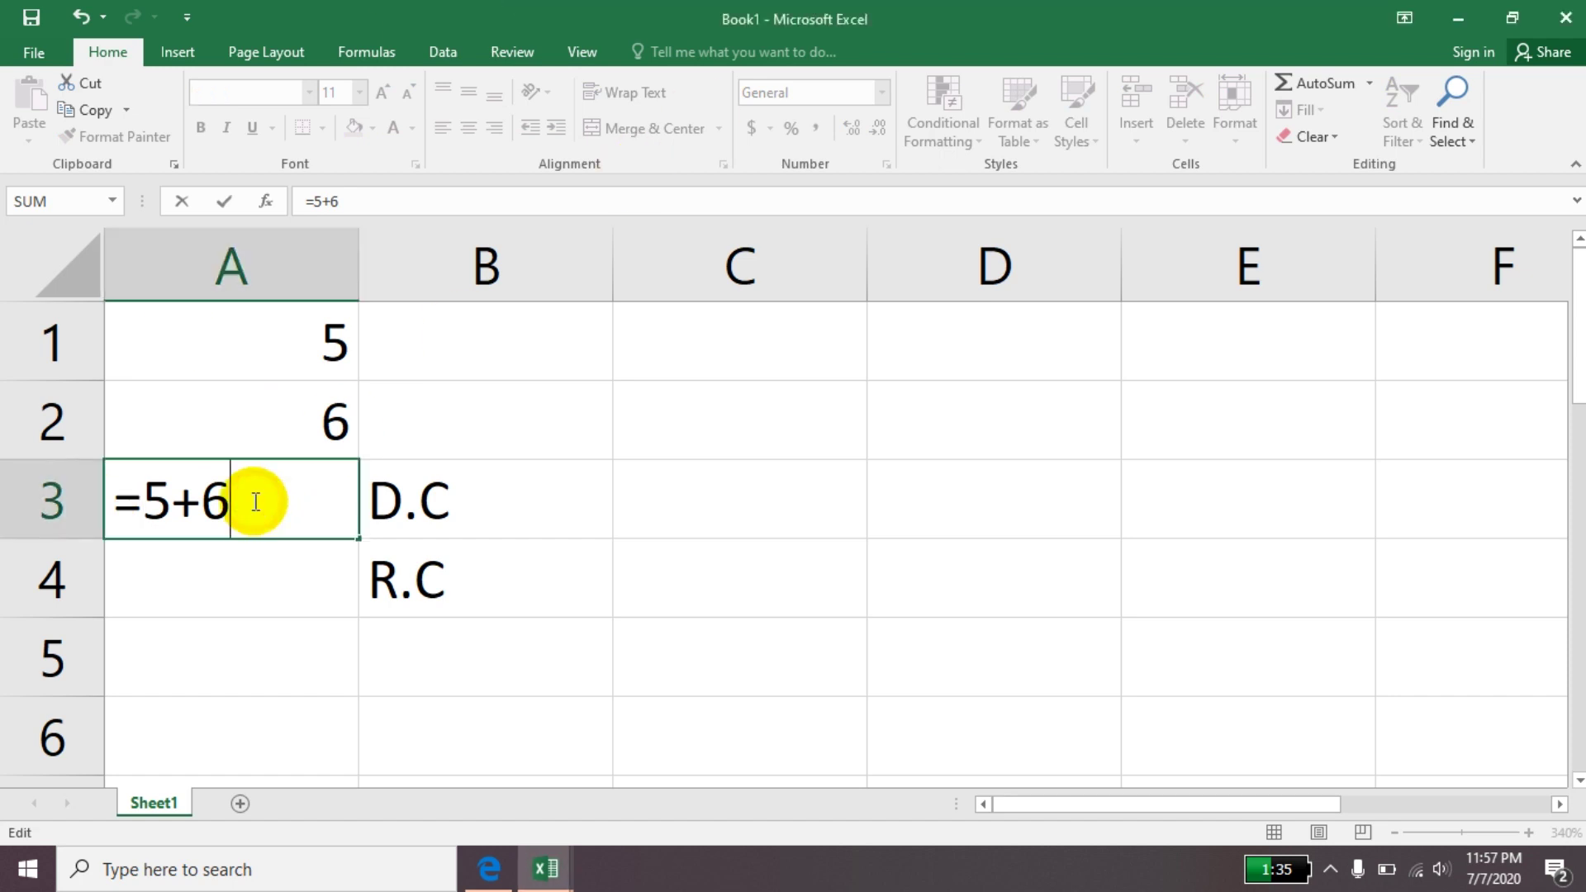
key(Return)
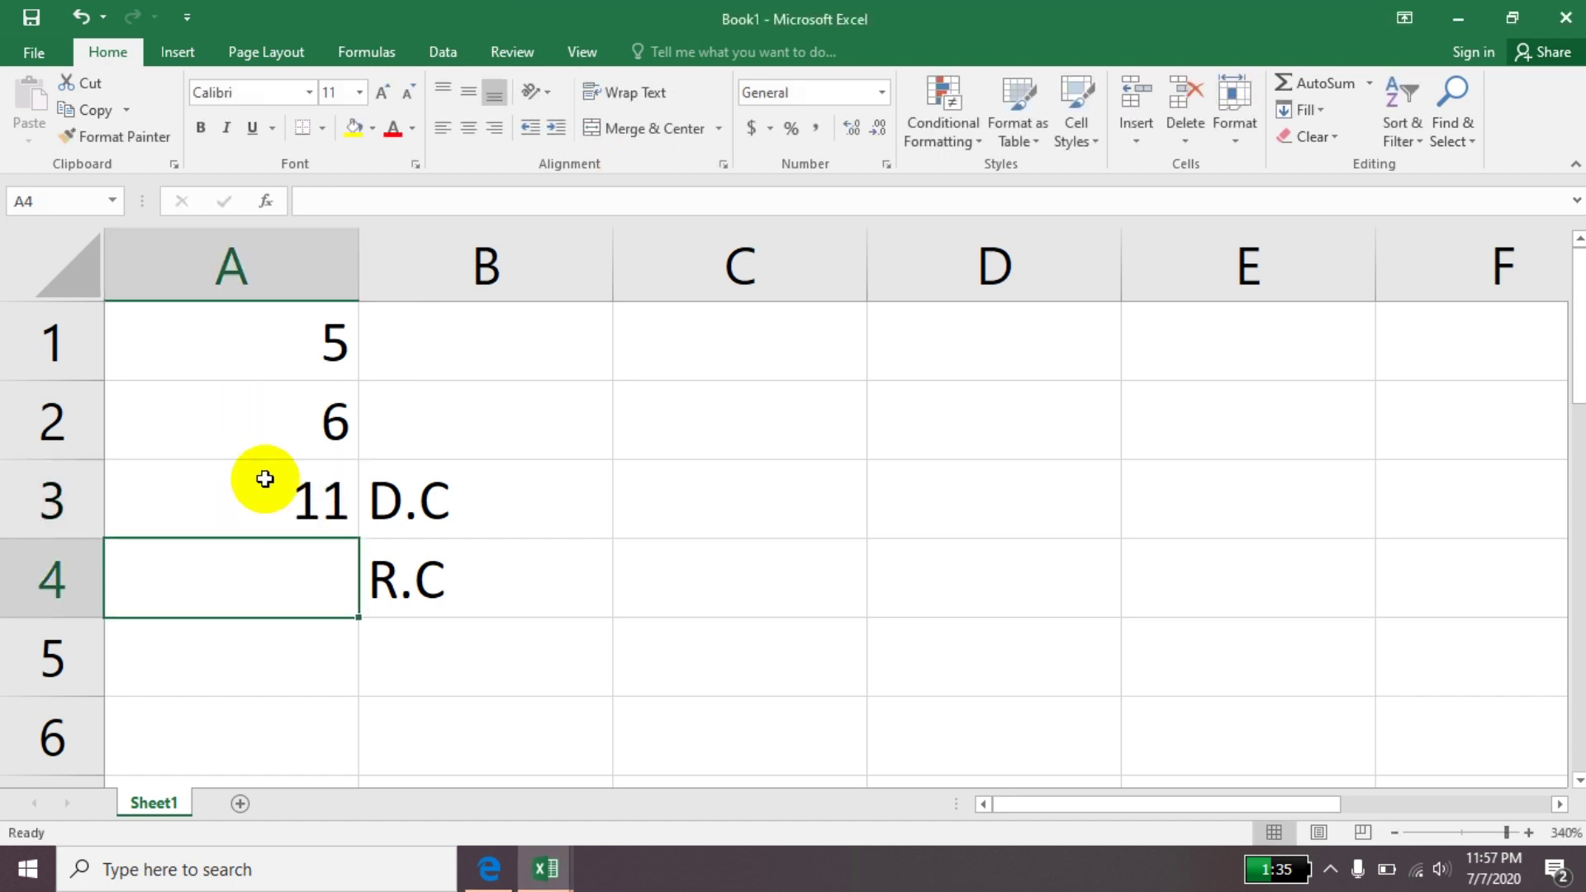
Step: Inspect the formula behind the D.C result in cell A3, both in the cell and in the formula bar
click(281, 507)
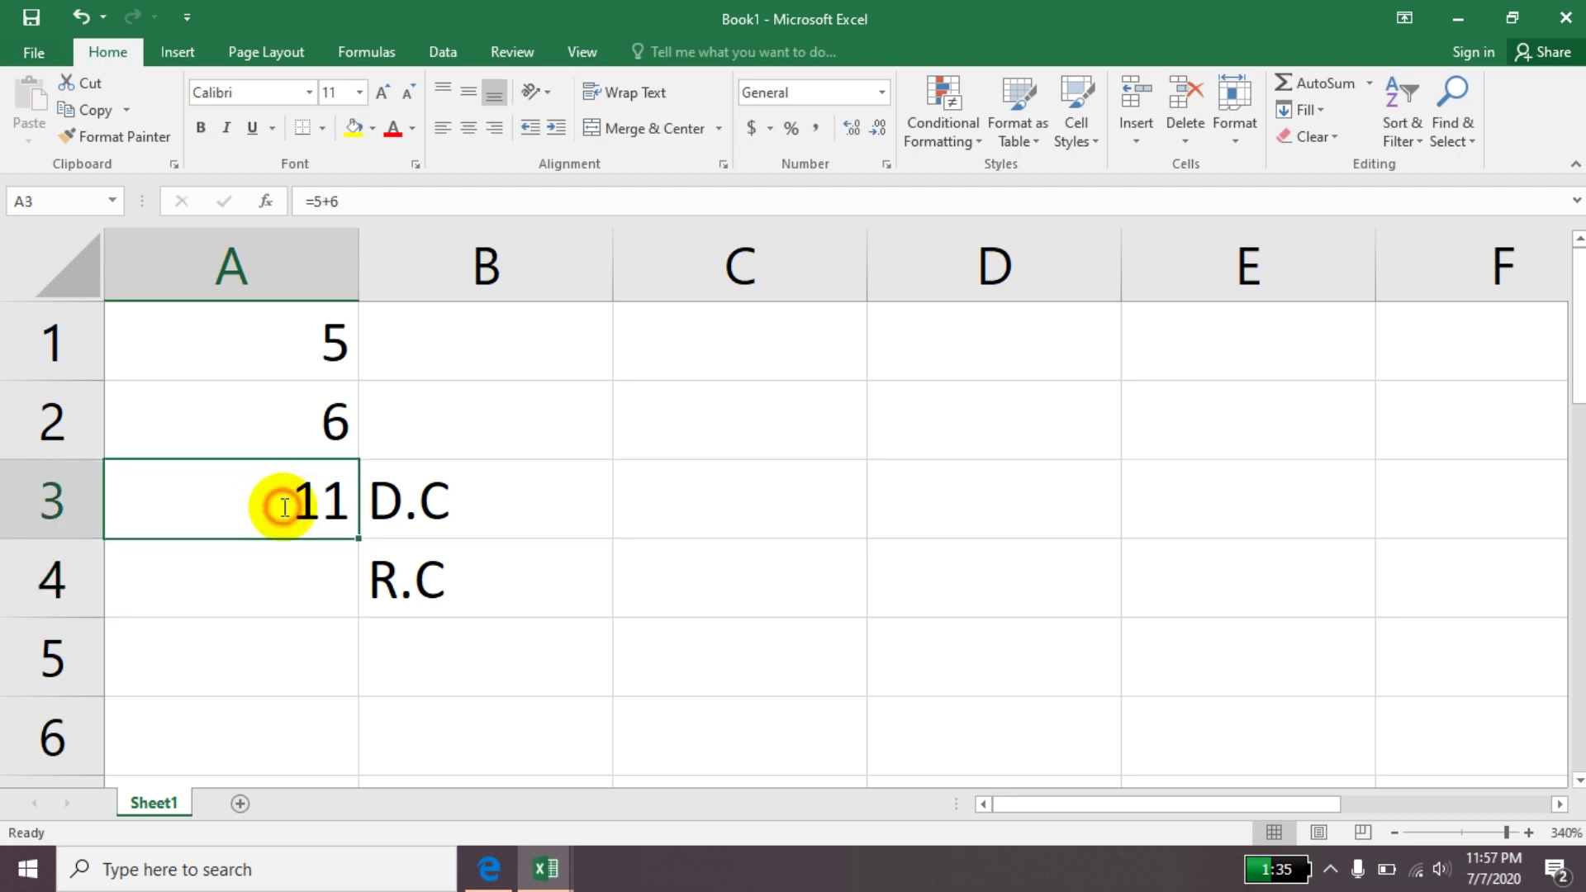
double_click(282, 507)
click(269, 598)
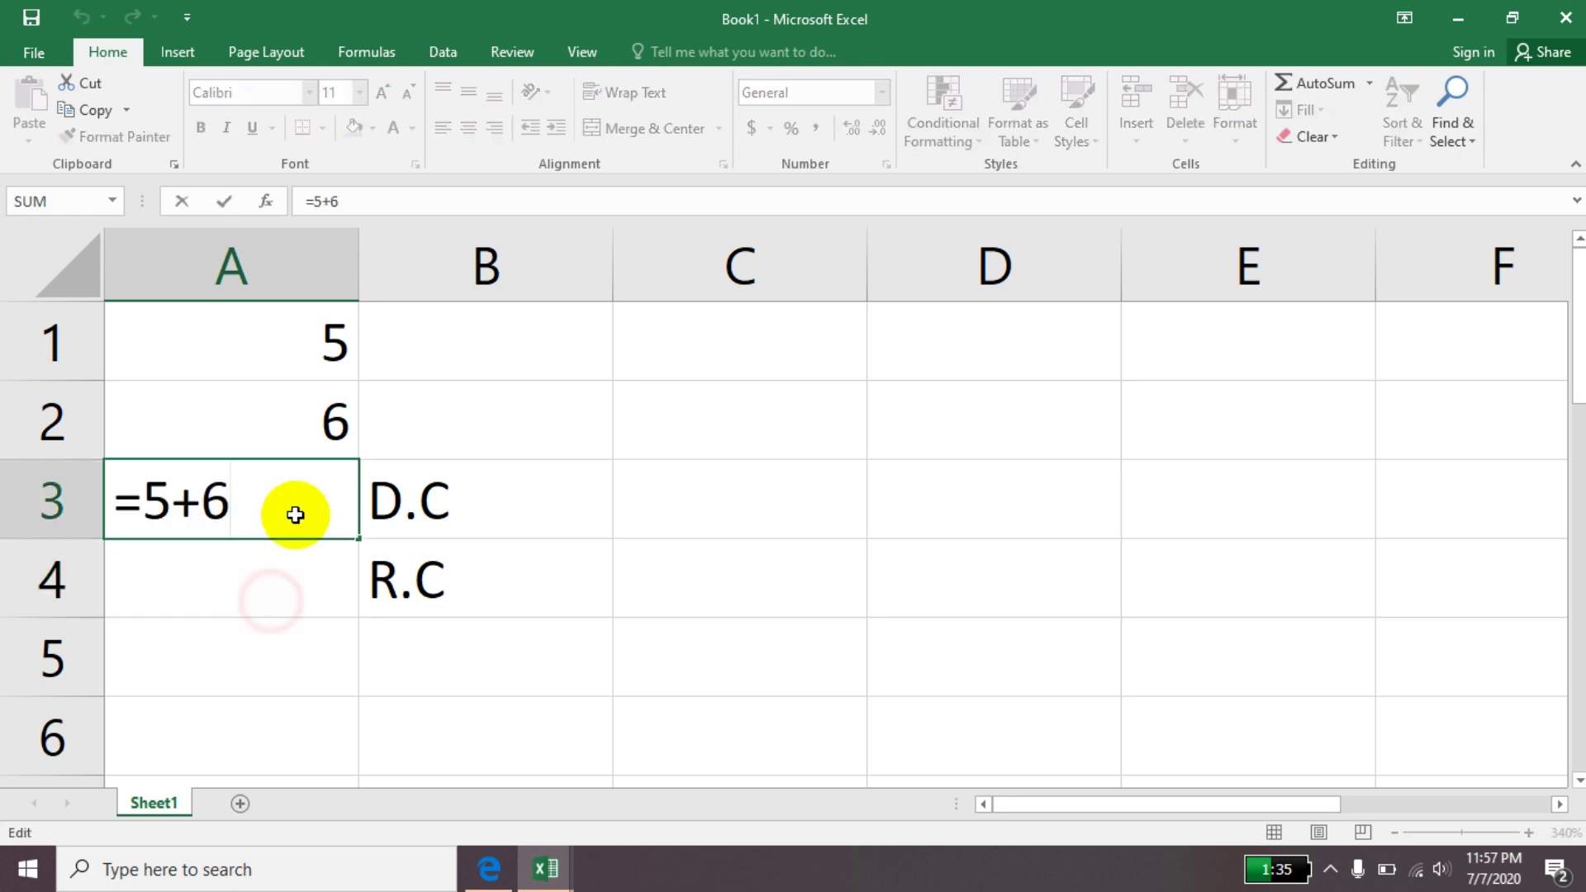
click(290, 506)
click(347, 202)
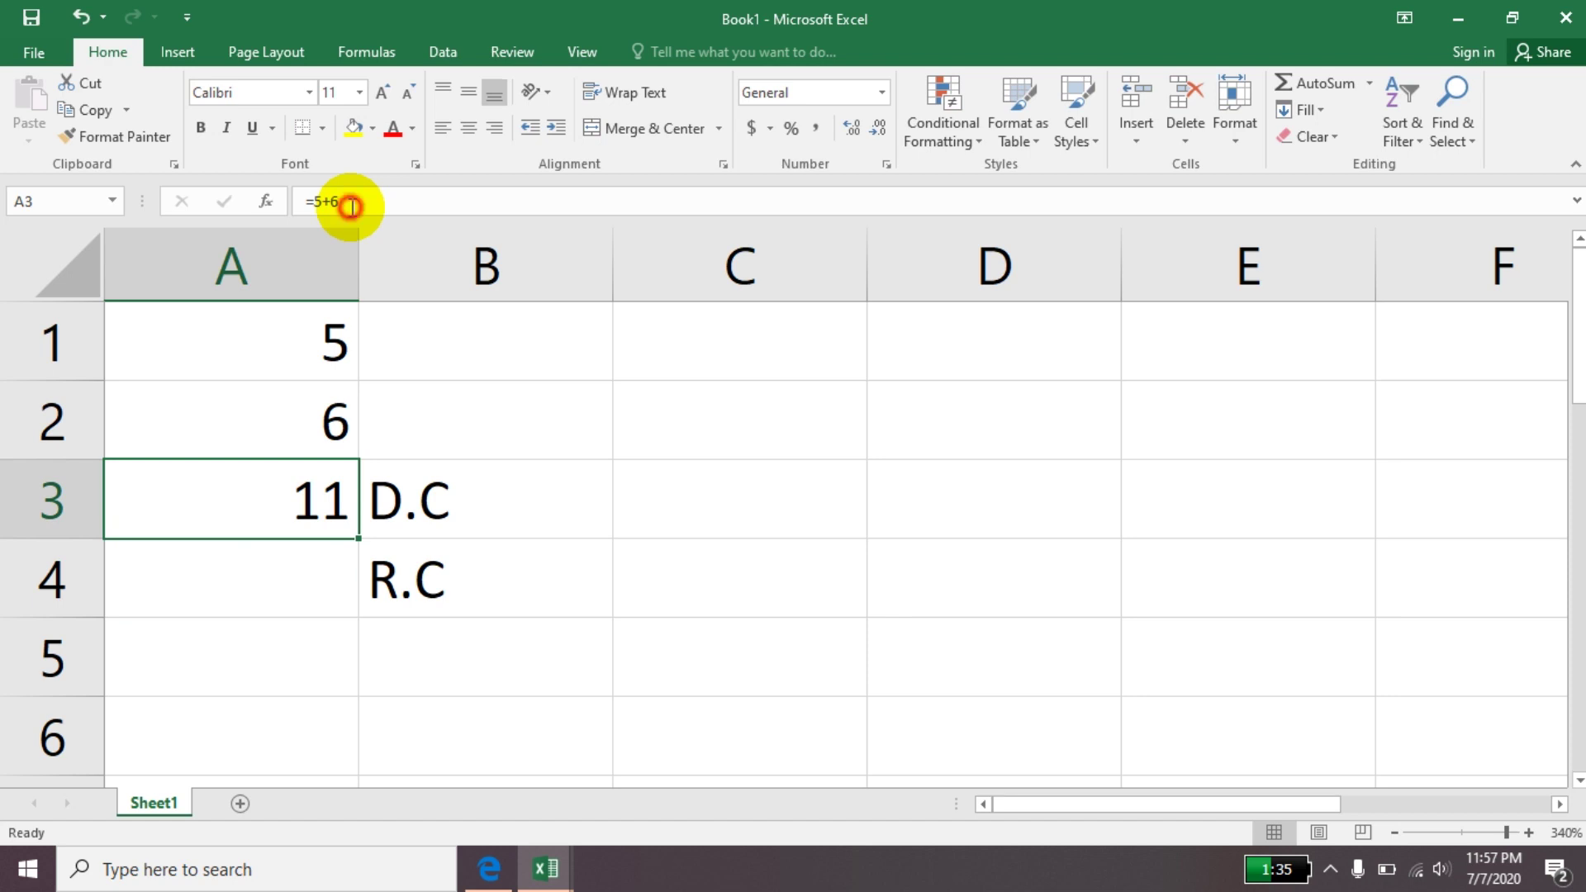
click(622, 591)
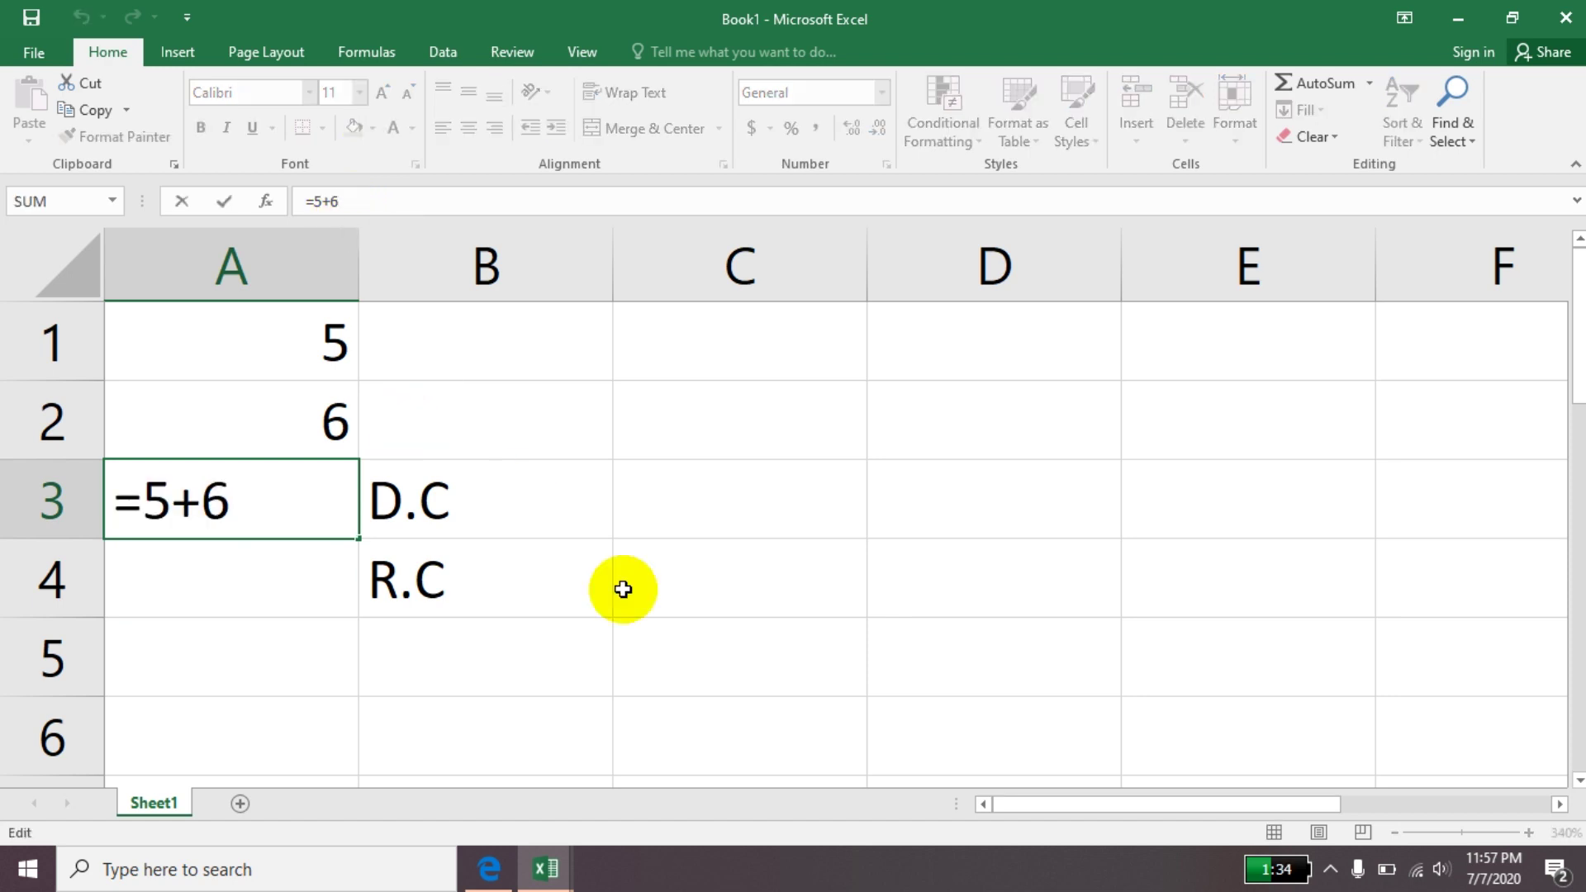
click(297, 498)
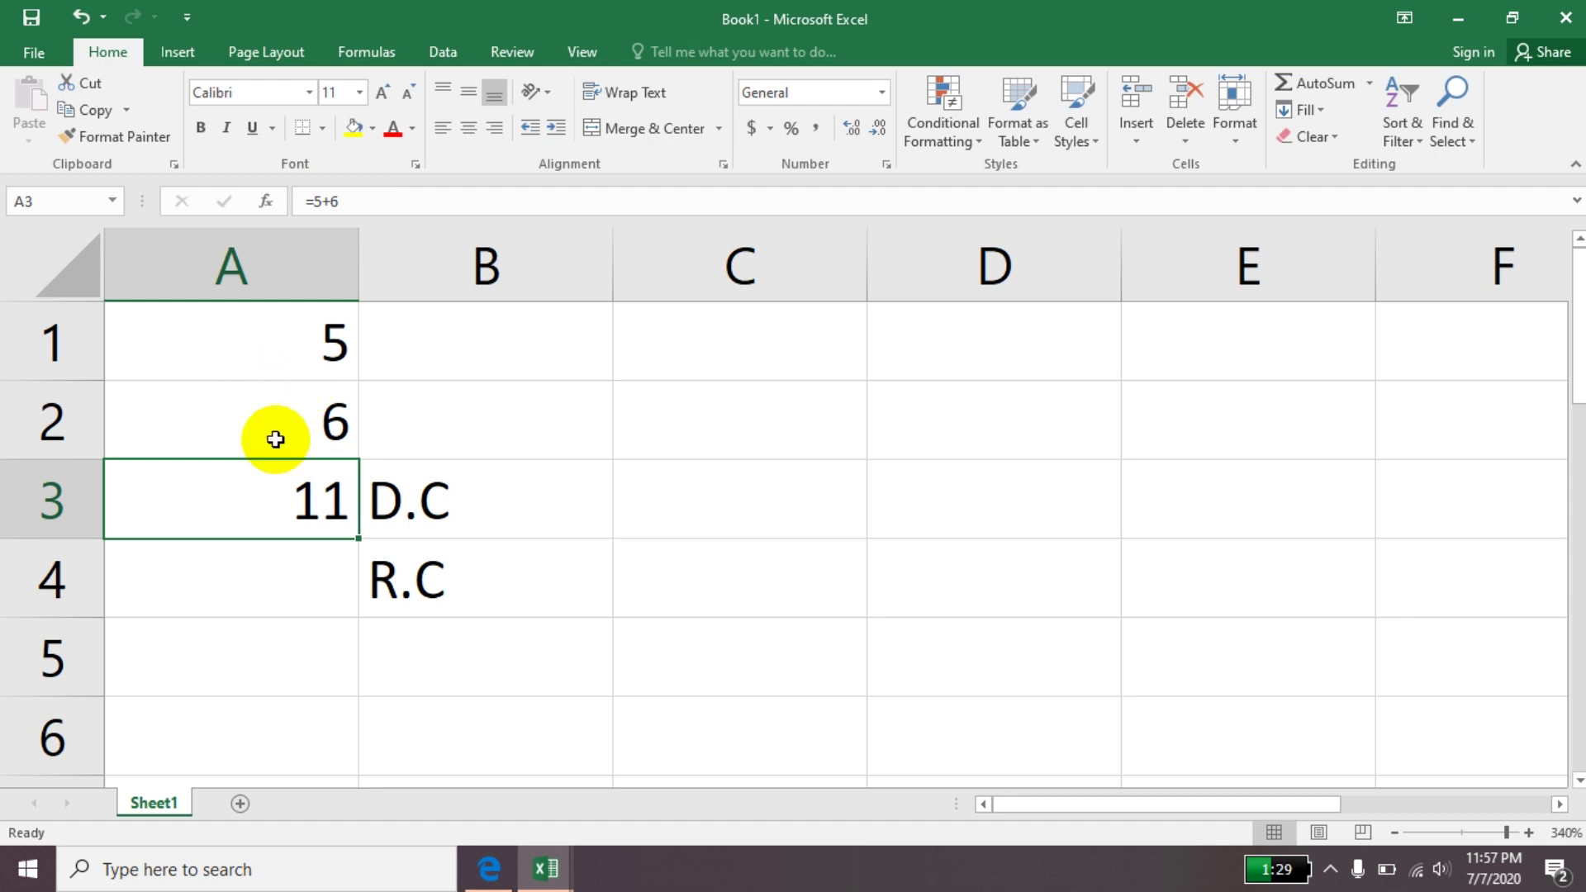
Step: Enter the formula =A1+A2 in cell A4, beside the R.C label, adding the two numbers by cell reference
click(257, 572)
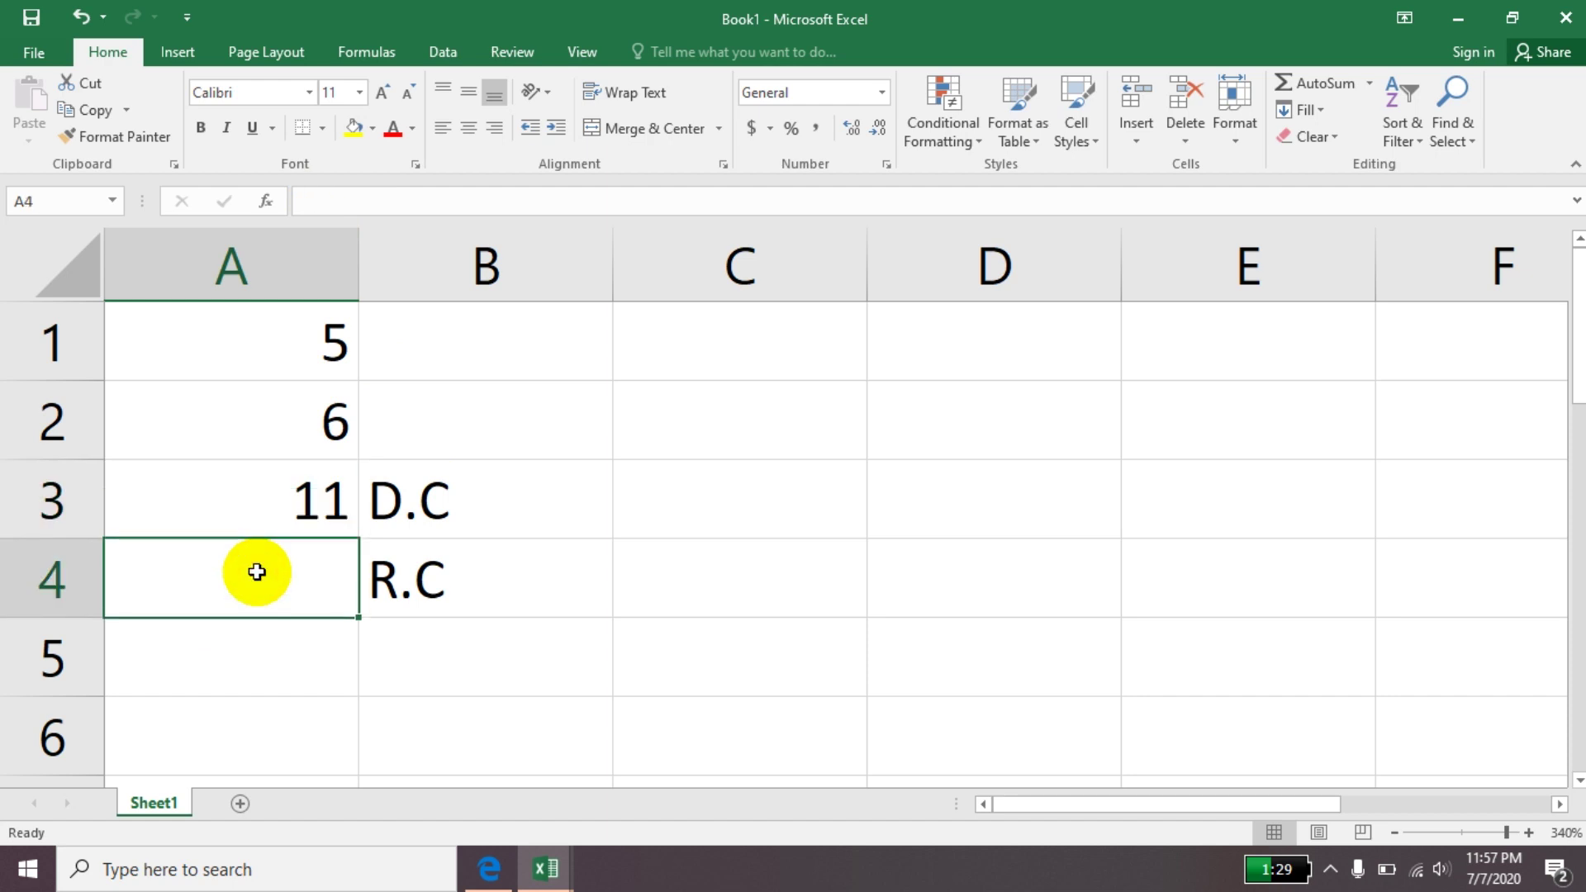
text(=)
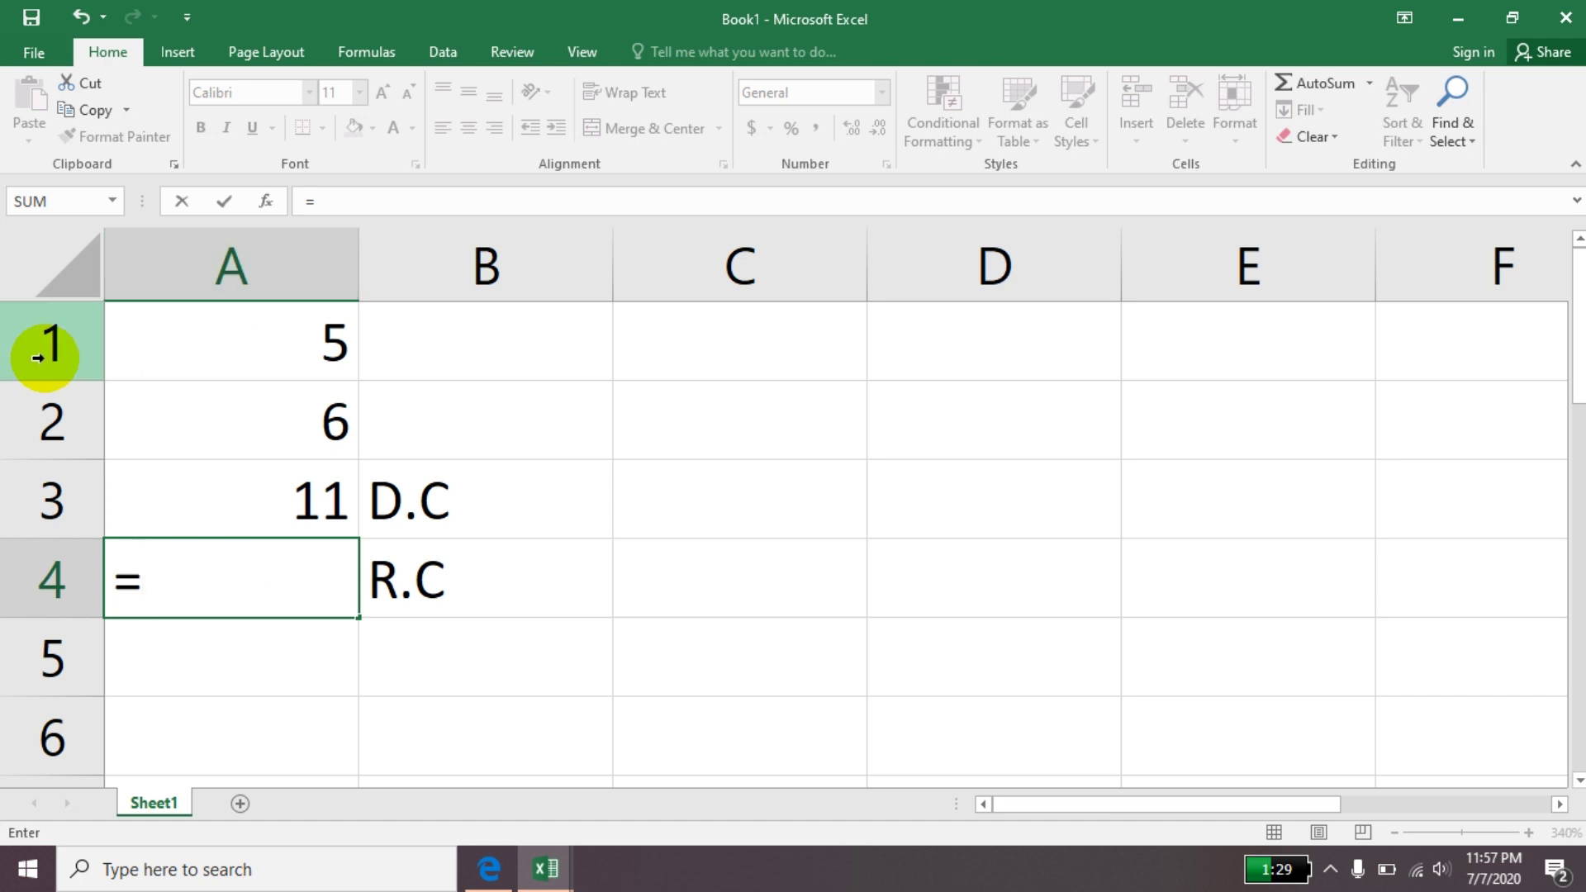
text(a1)
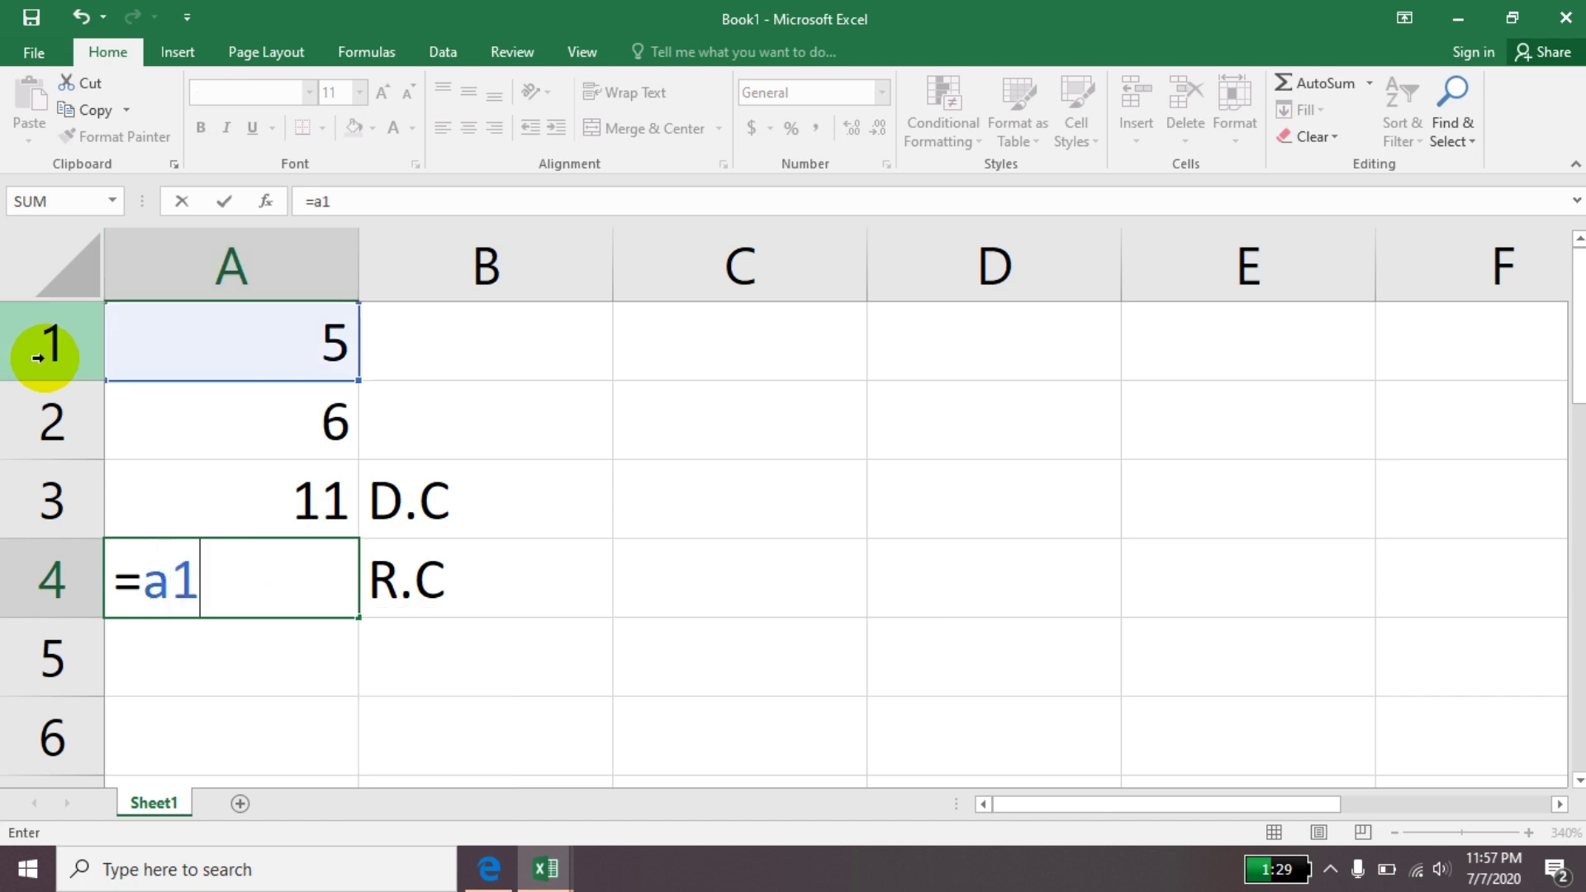
text(+)
click(229, 426)
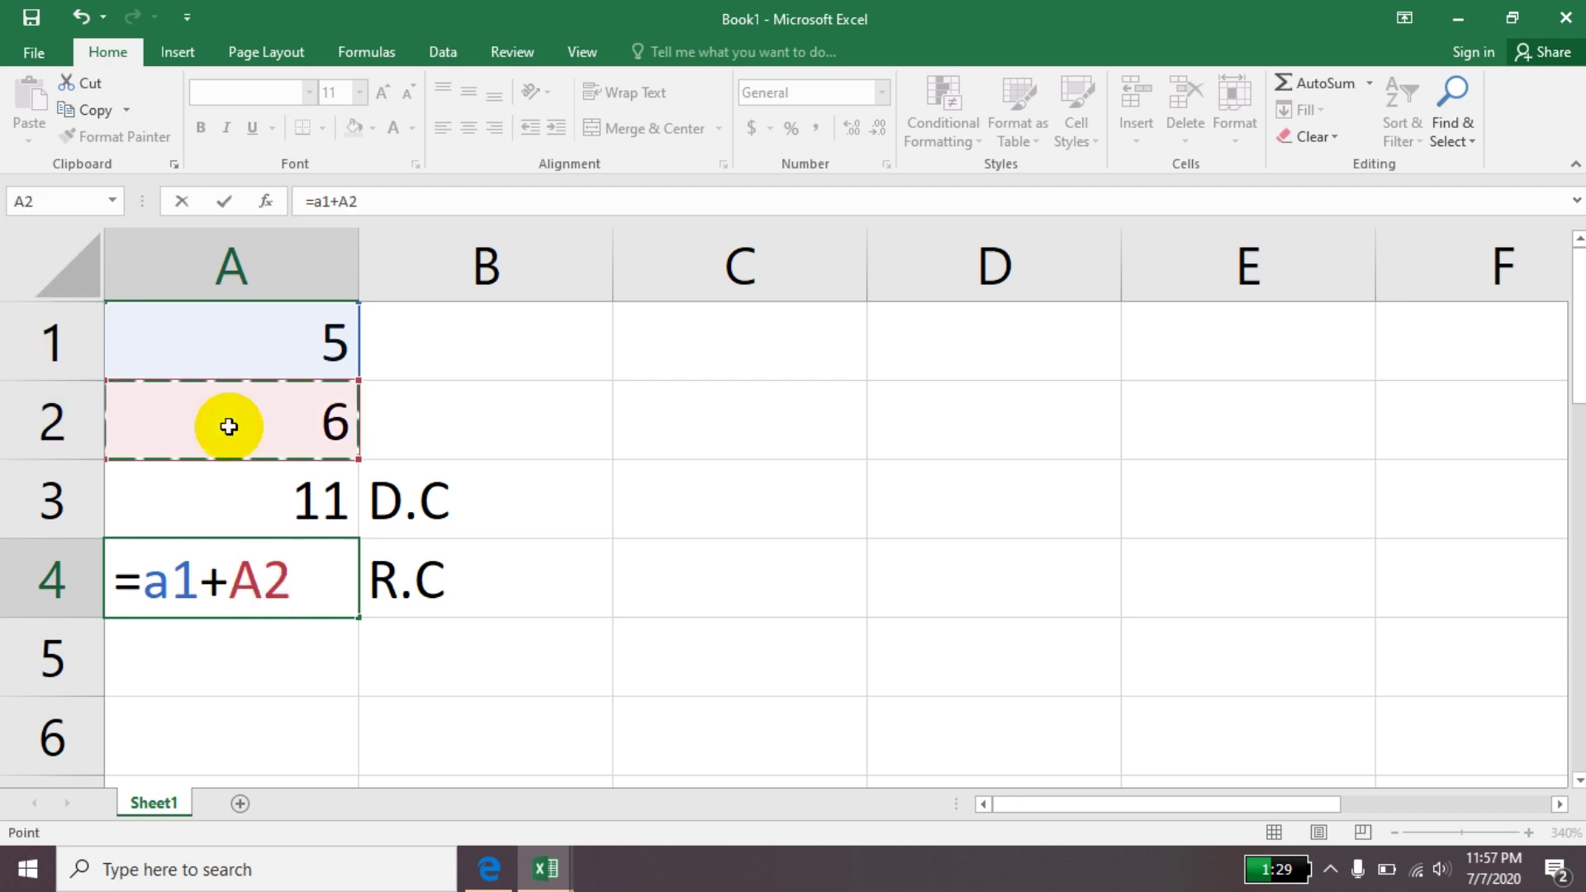
key(Down)
key(Down)
key(Down)
key(Down)
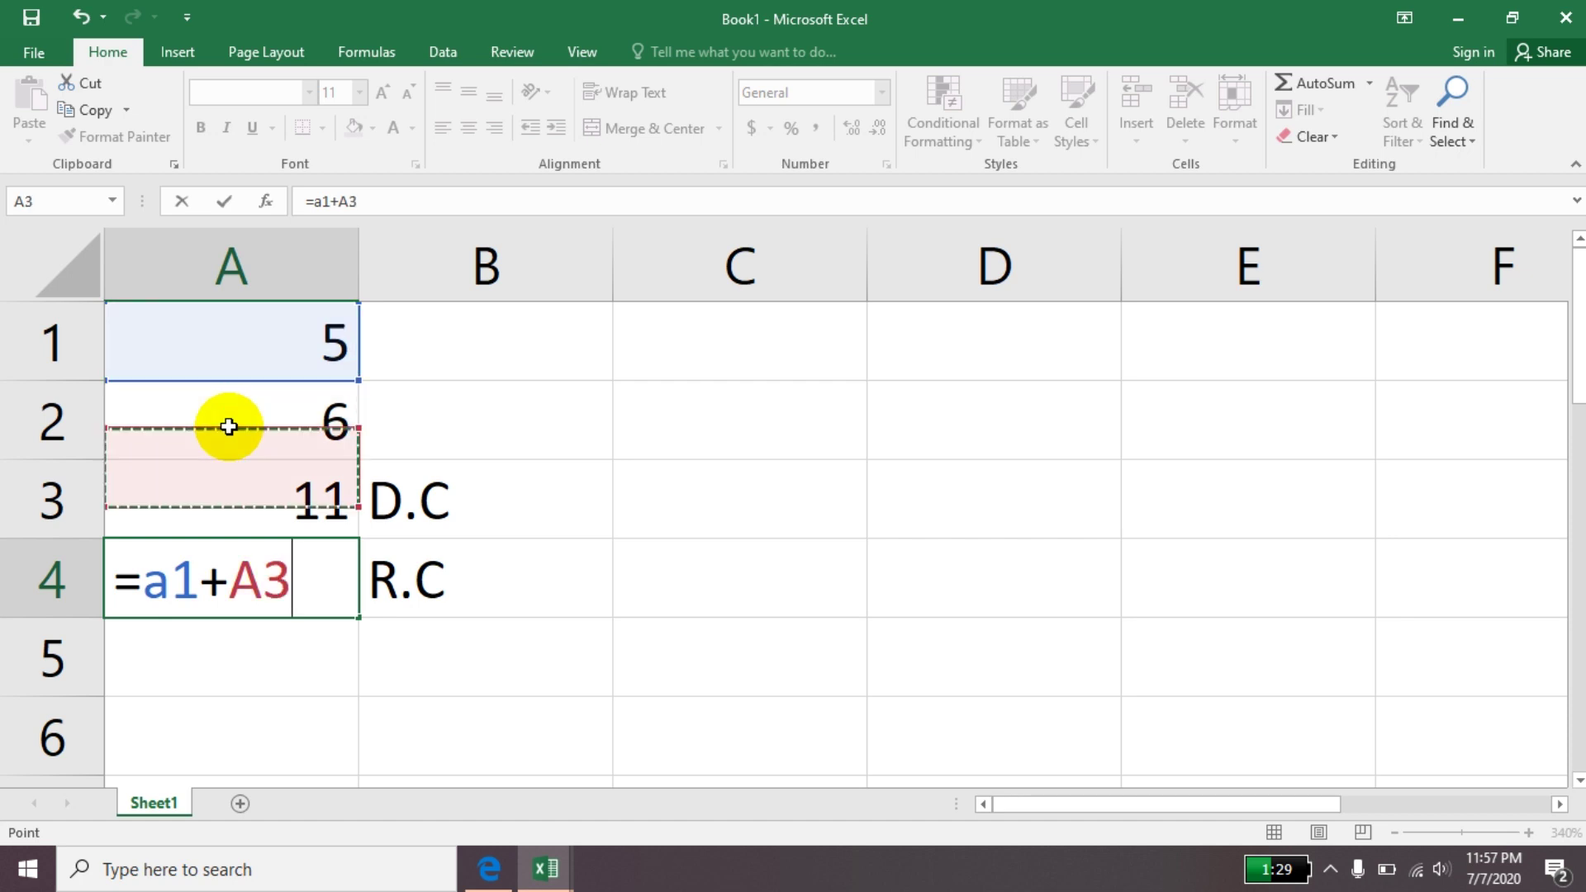
key(Up)
key(Up)
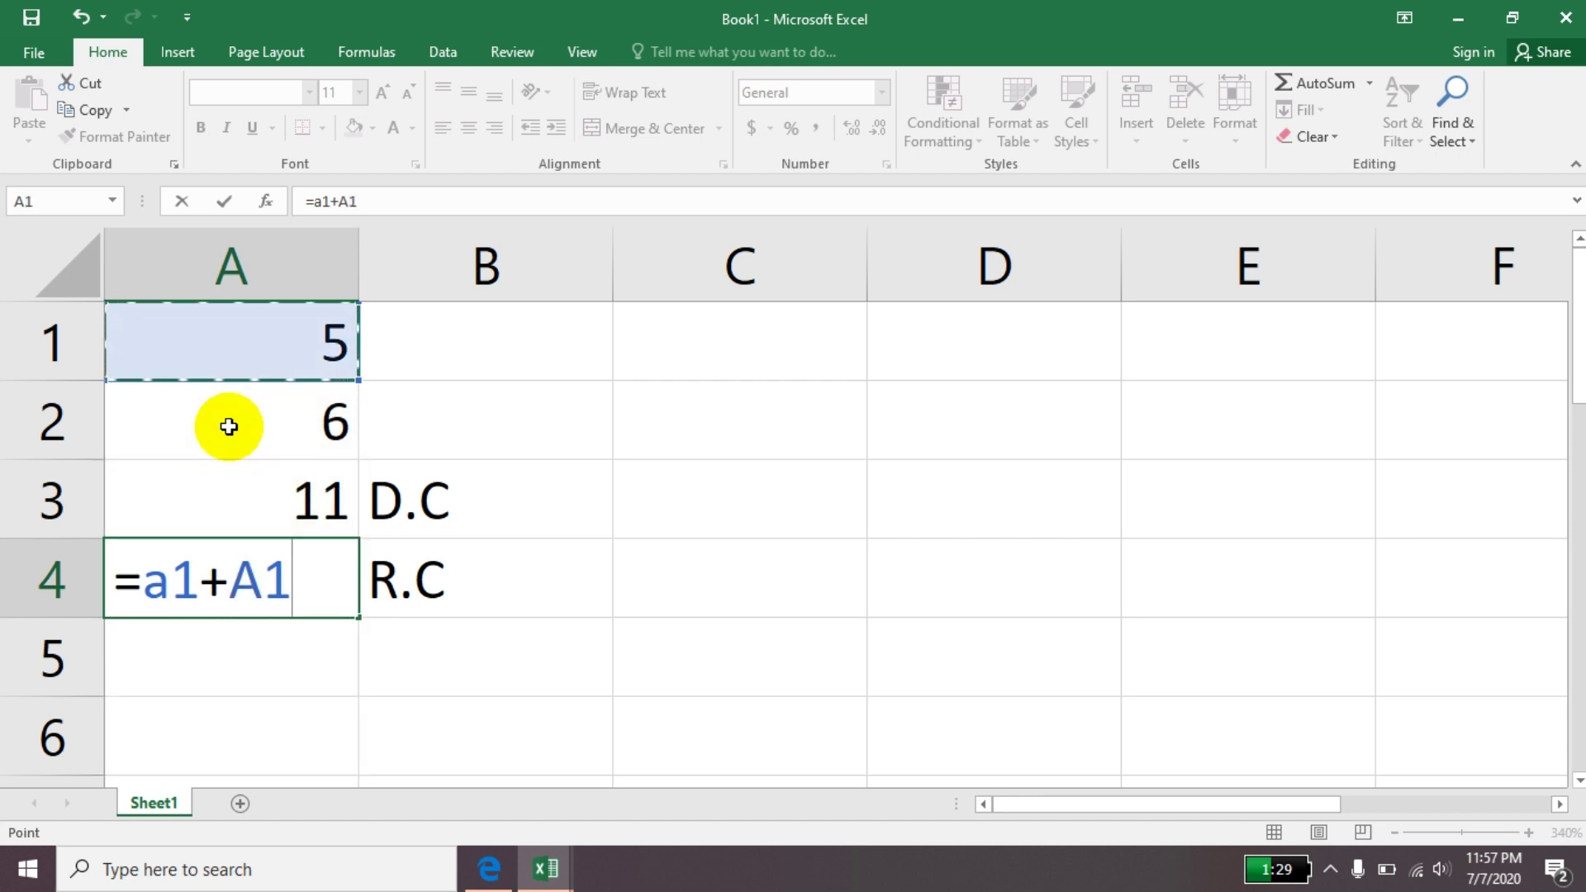
key(Right)
key(Right)
key(Right)
key(Left)
key(Down)
key(Down)
key(Left)
key(Left)
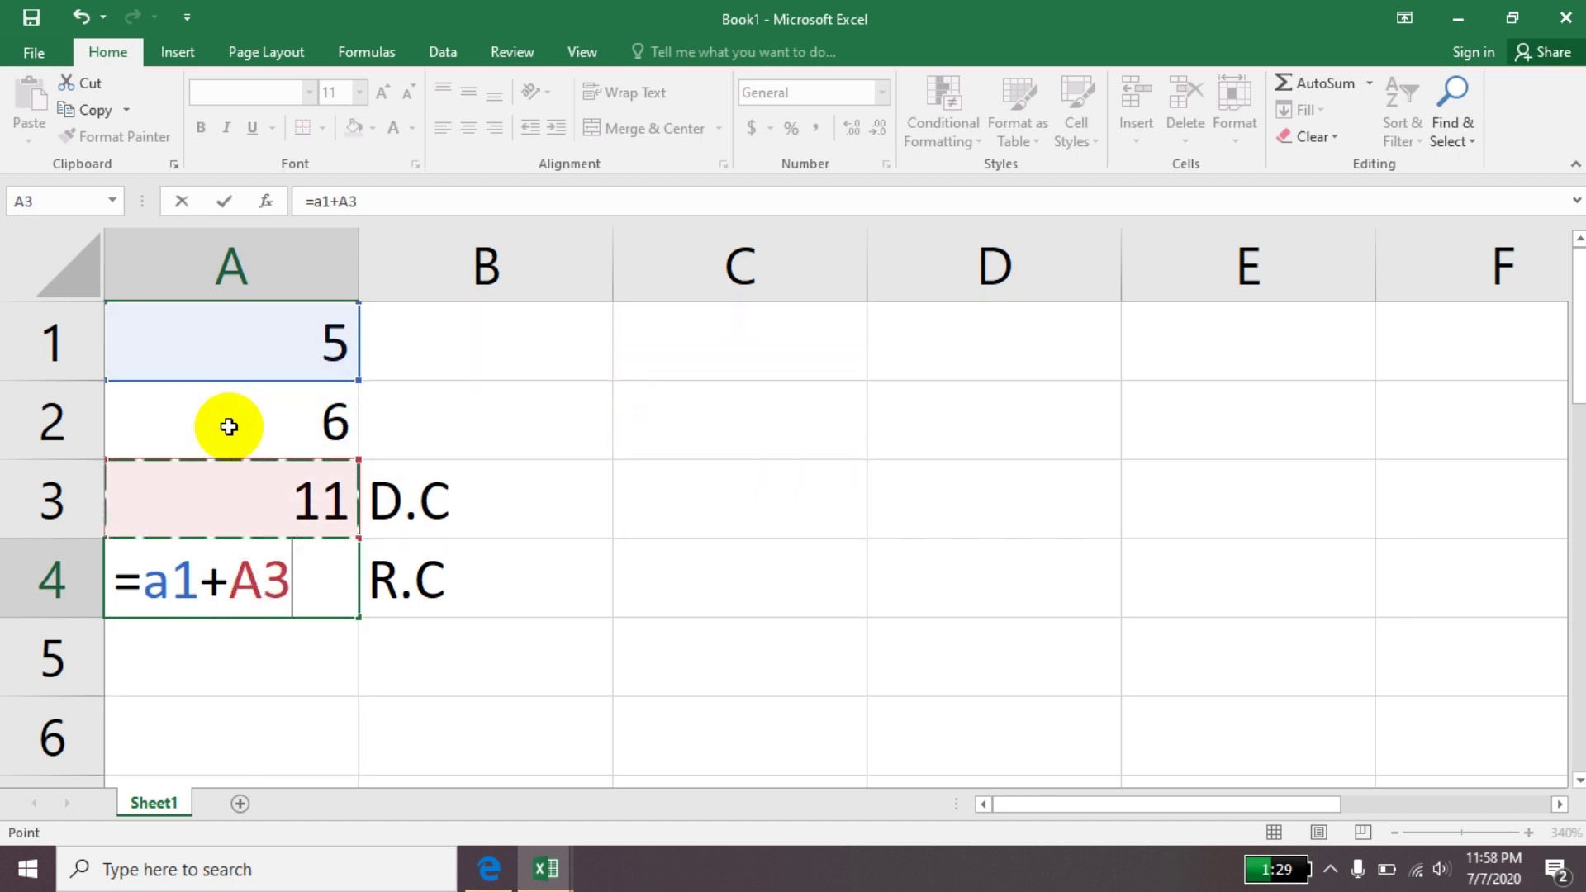
key(Up)
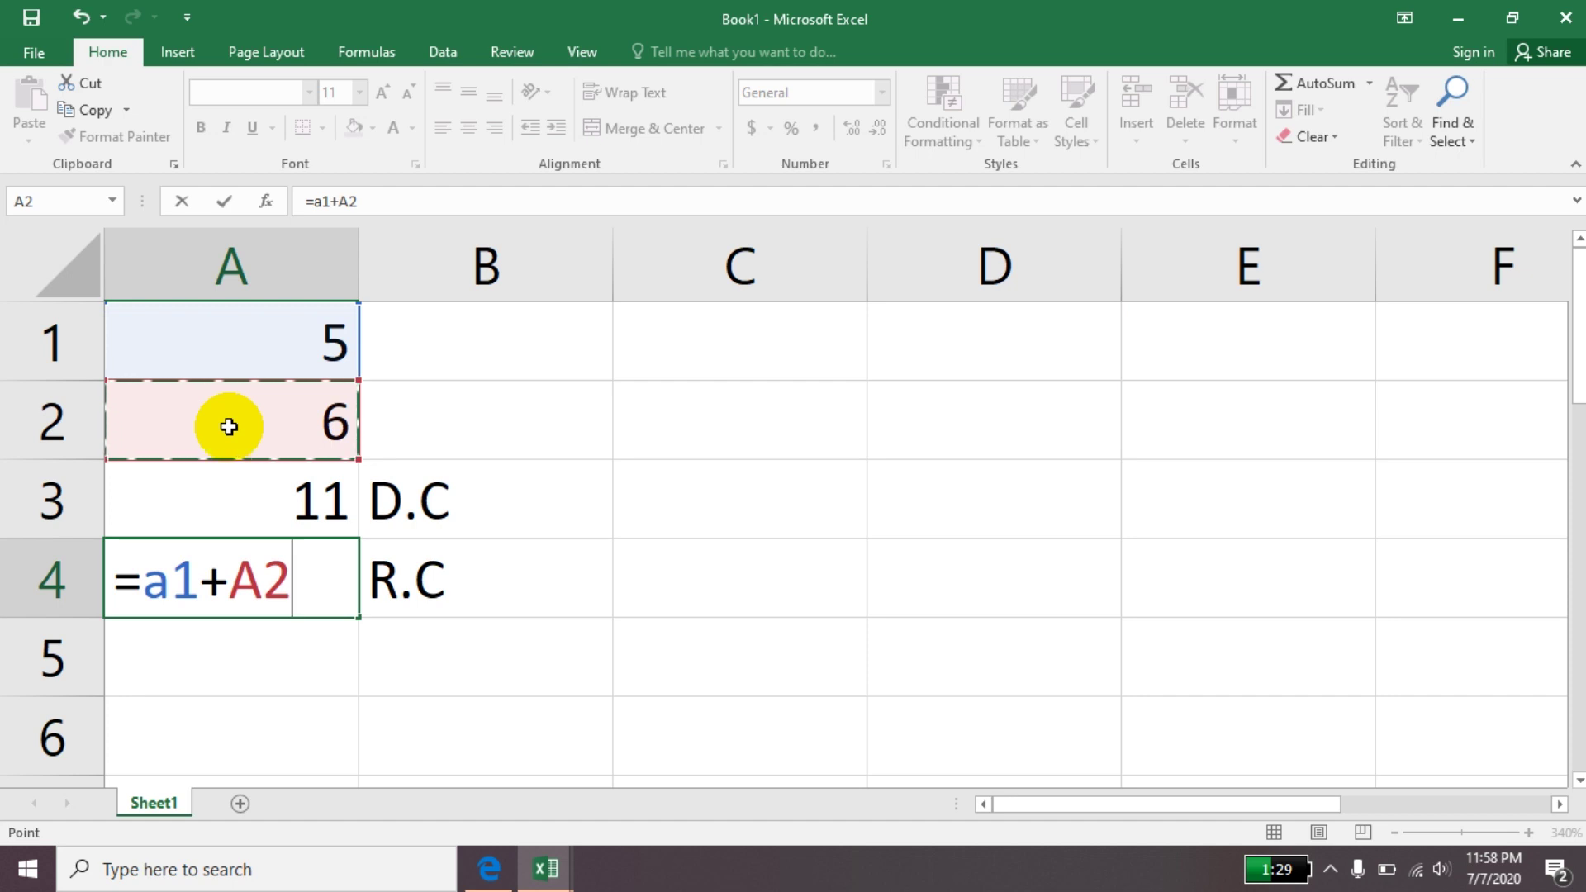
key(Return)
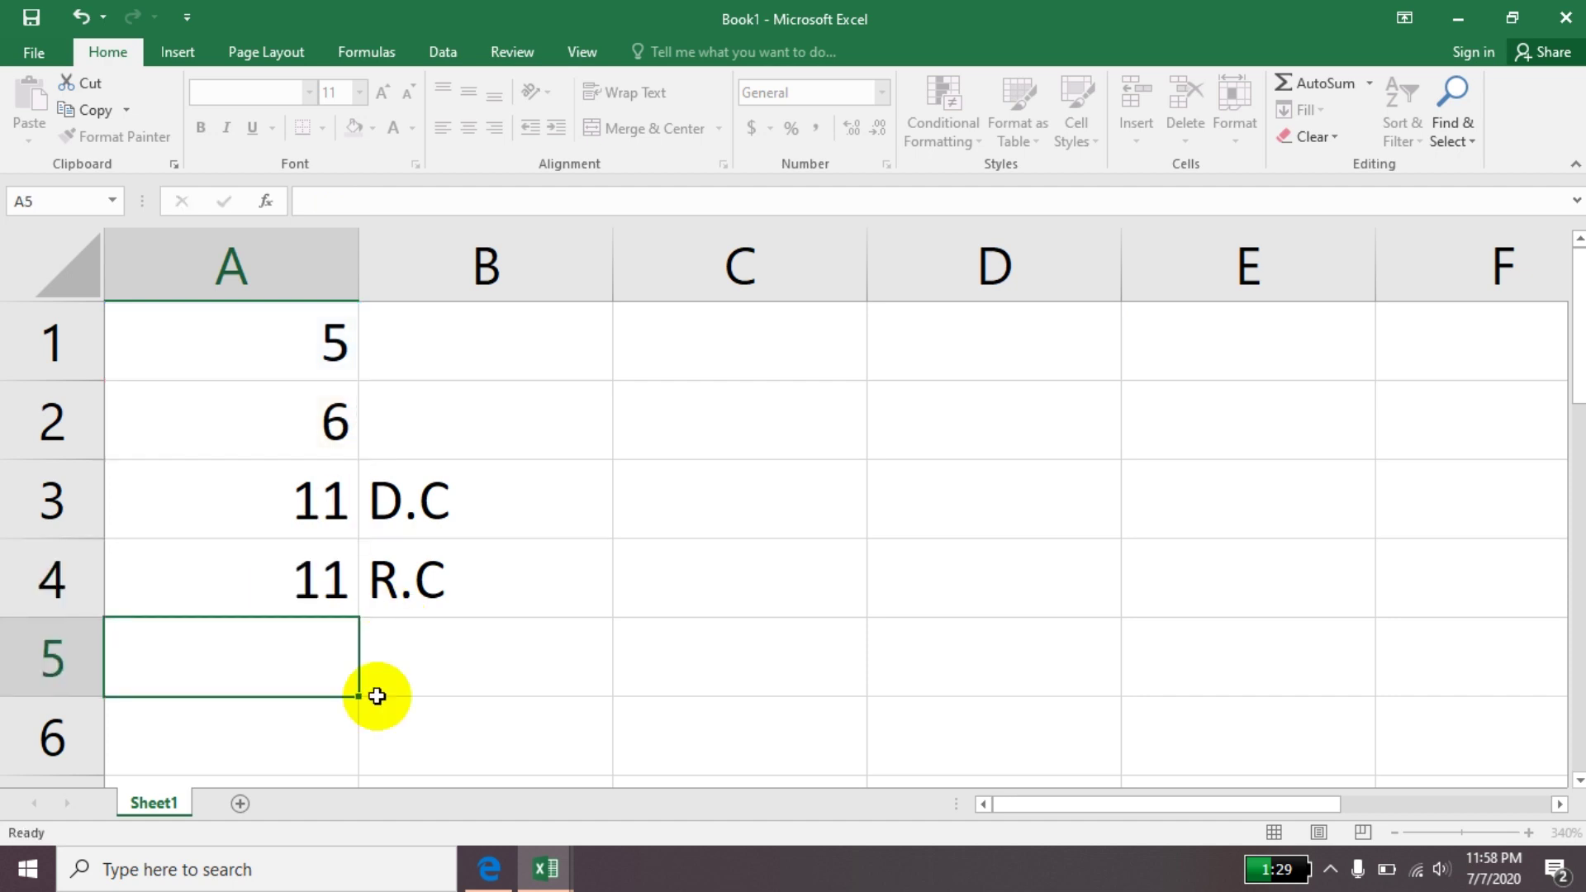
Step: Check the formula in cell A4, and change the first number in cell A1 to 6
click(308, 573)
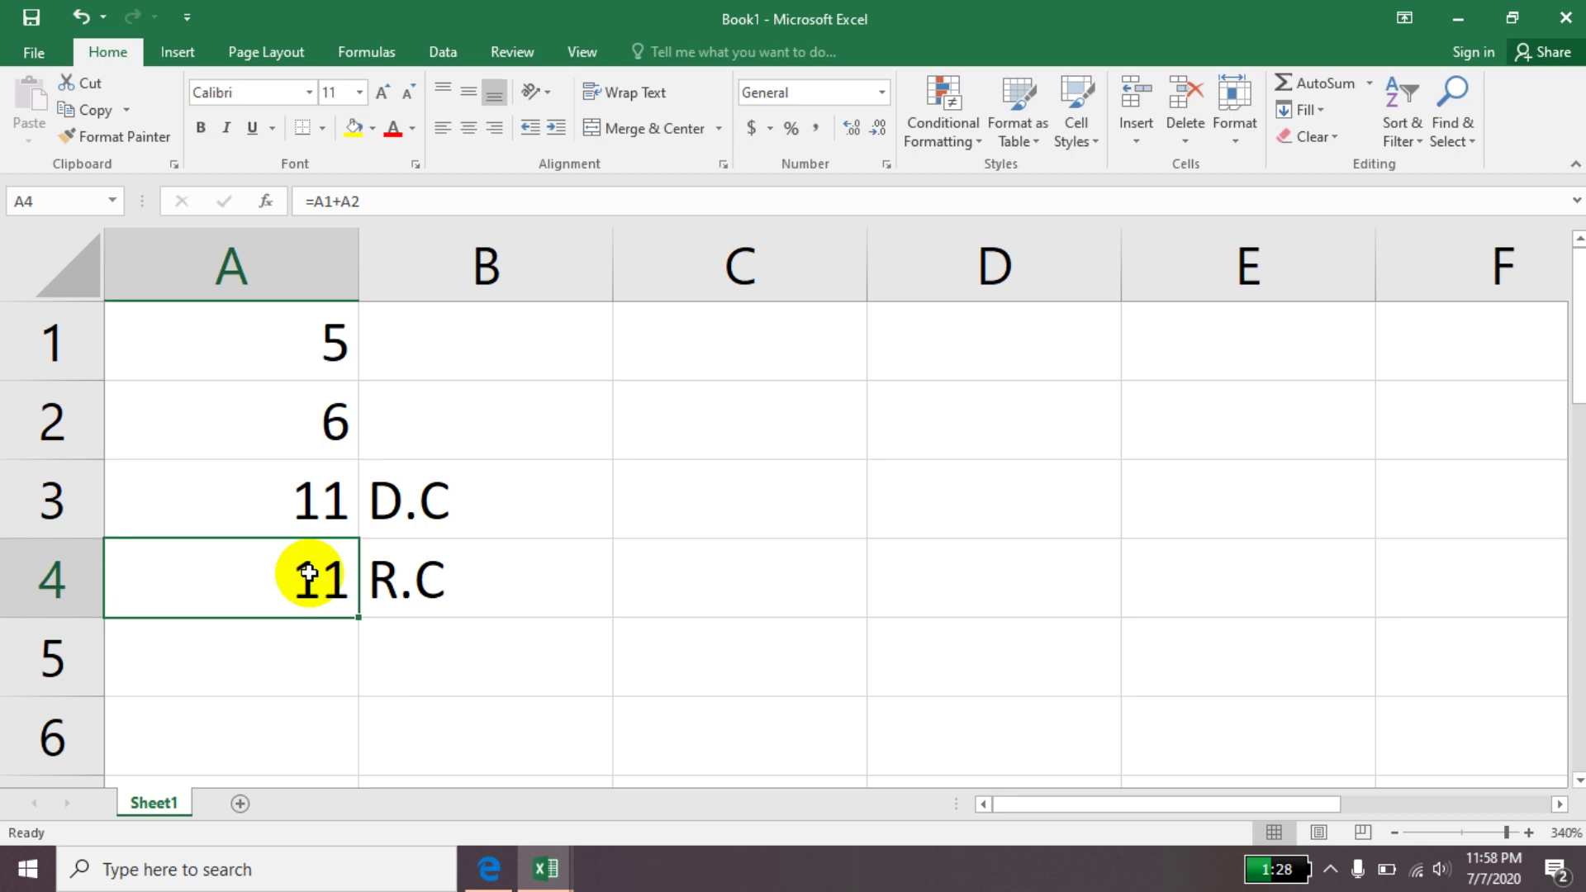
click(294, 347)
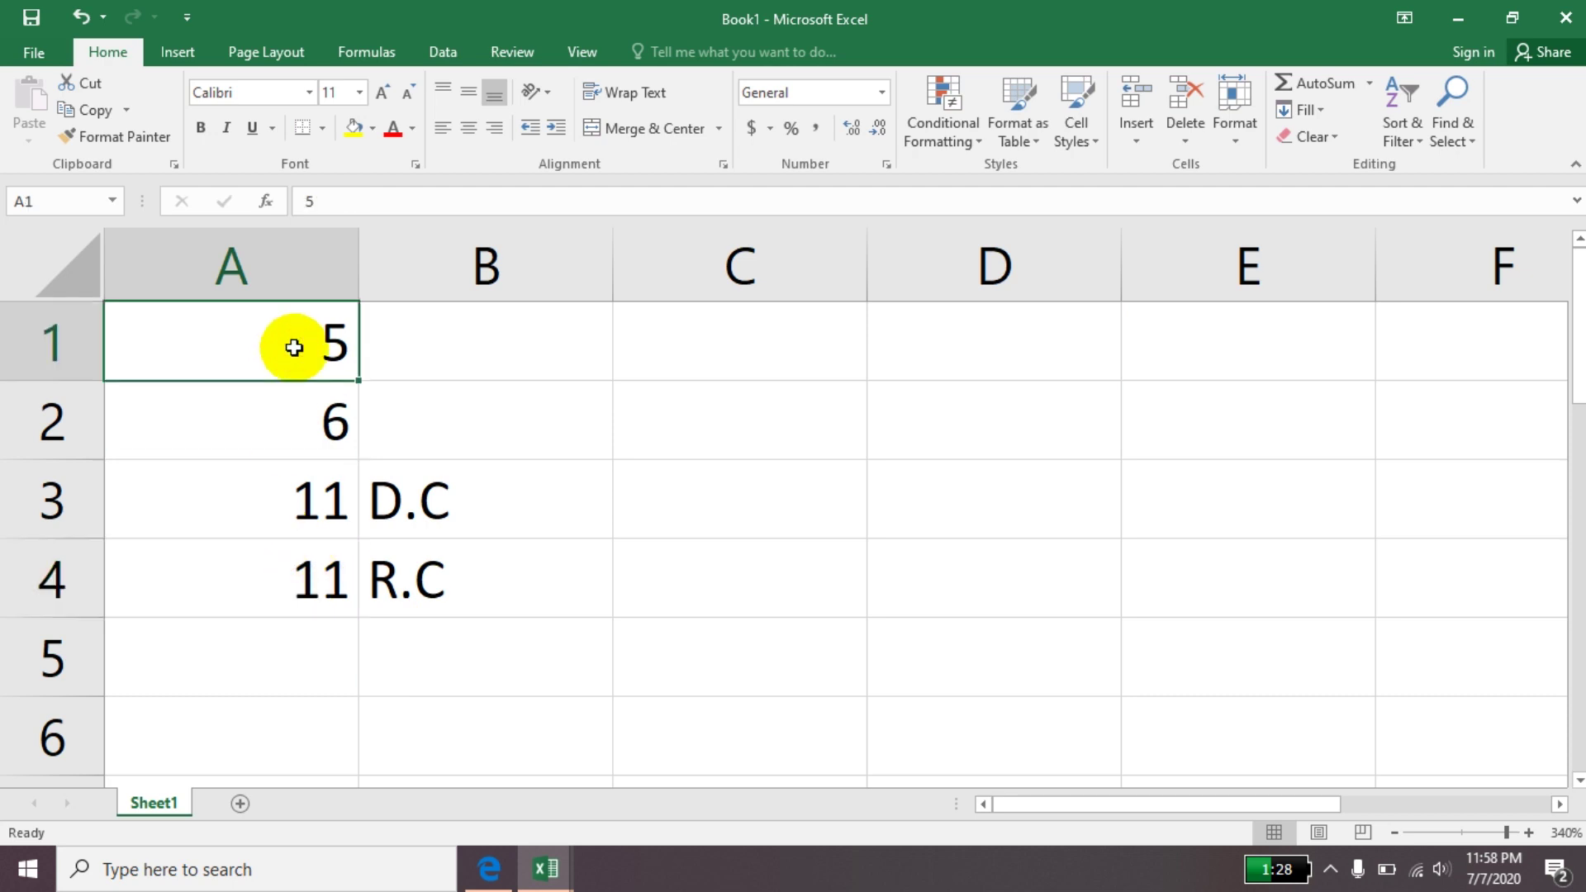
text(6)
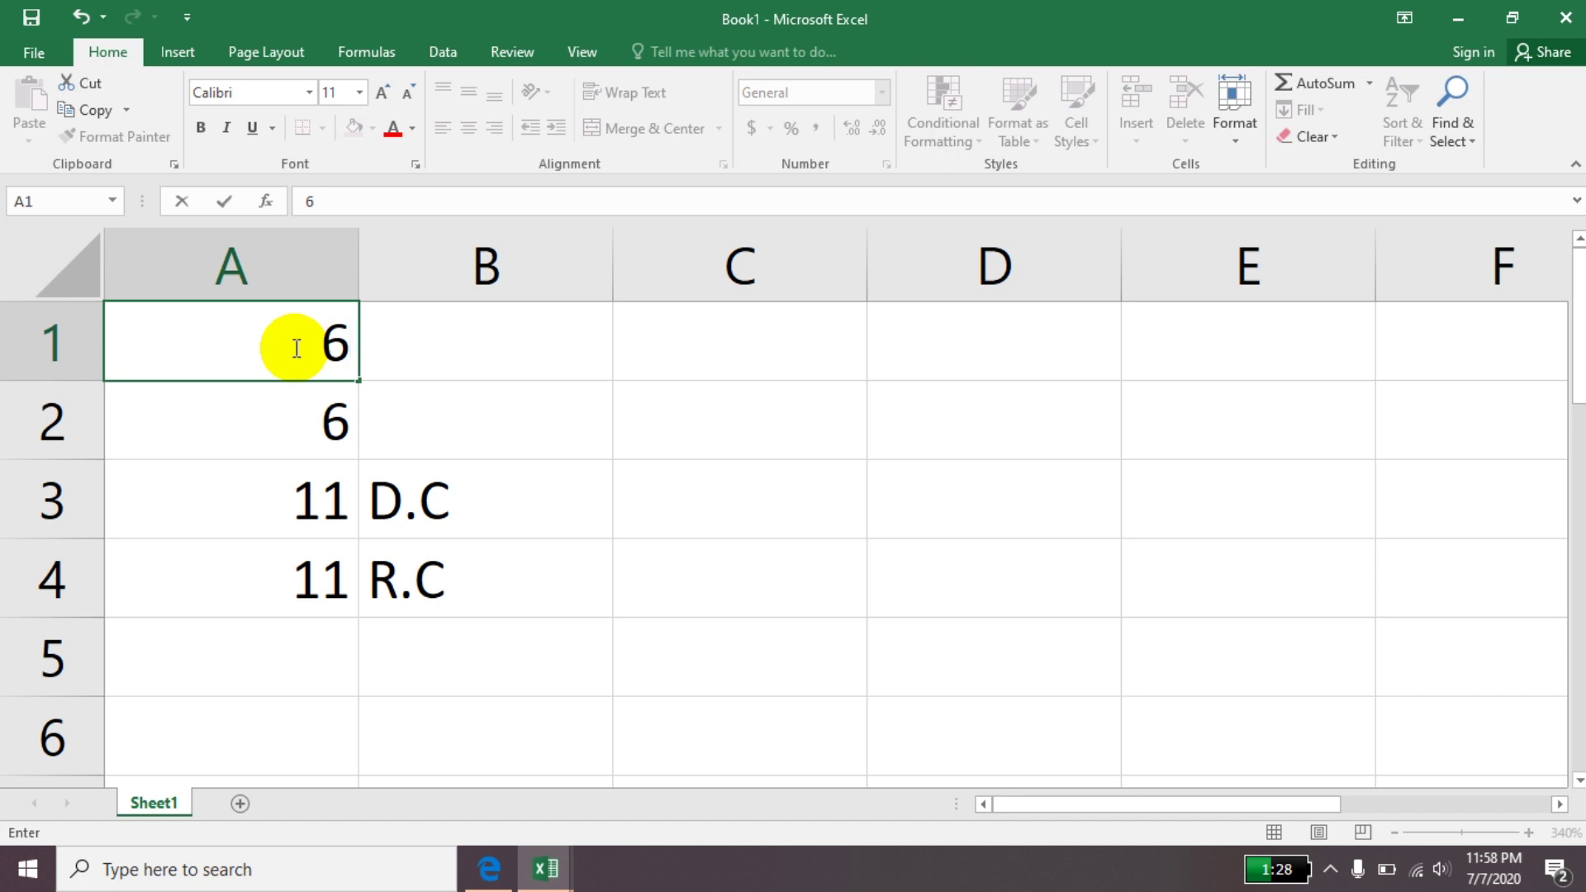
key(Return)
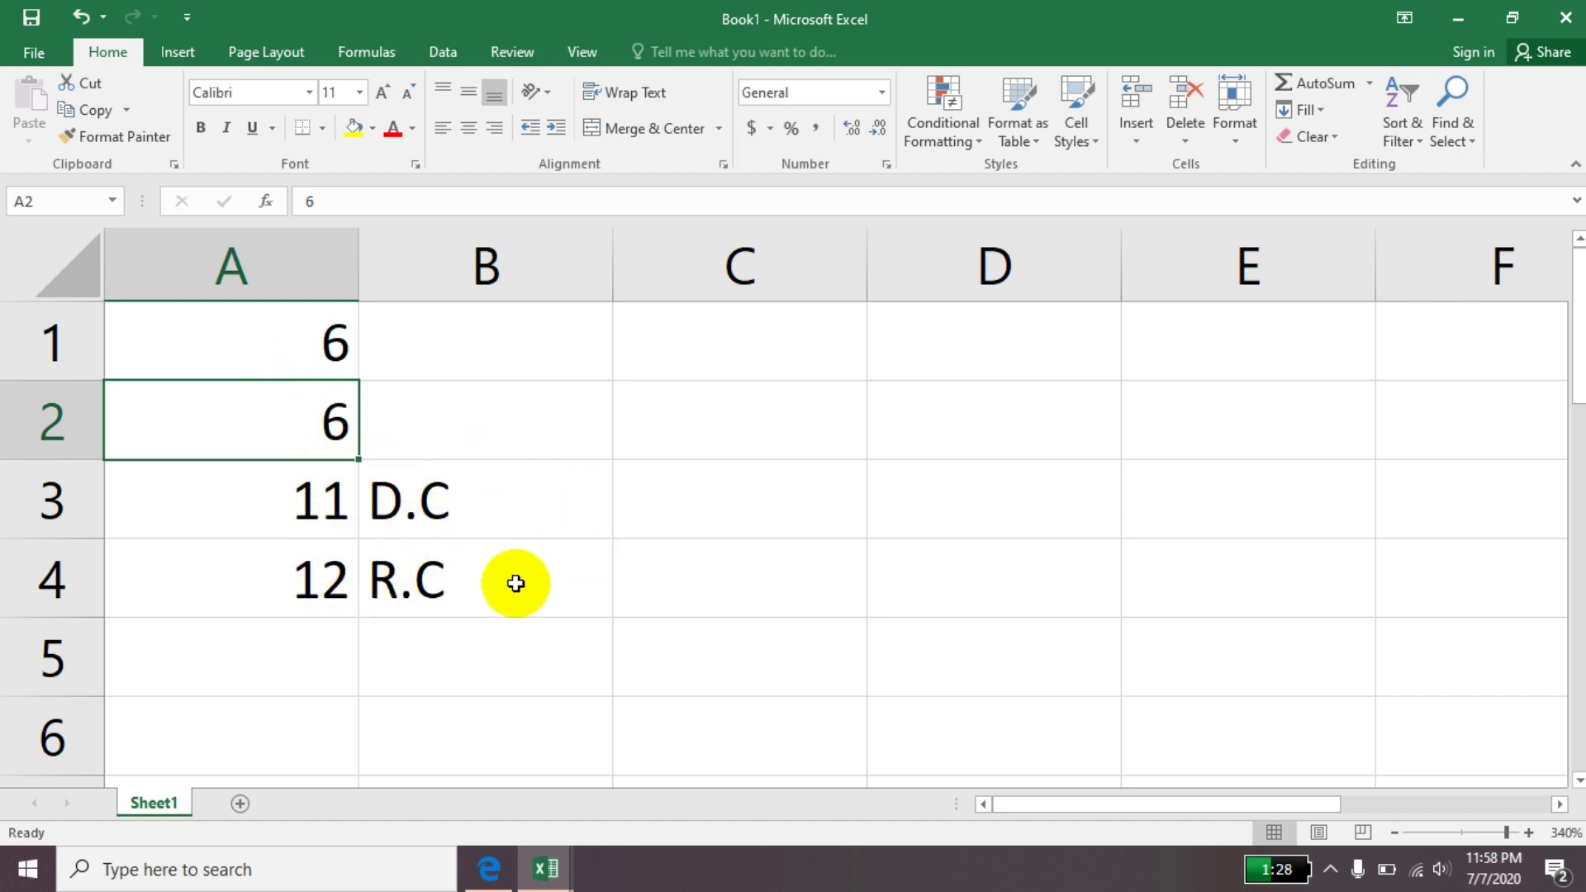
Step: Clear all the numbers, formulas and labels in the range A1:B4
drag(516, 583, 275, 367)
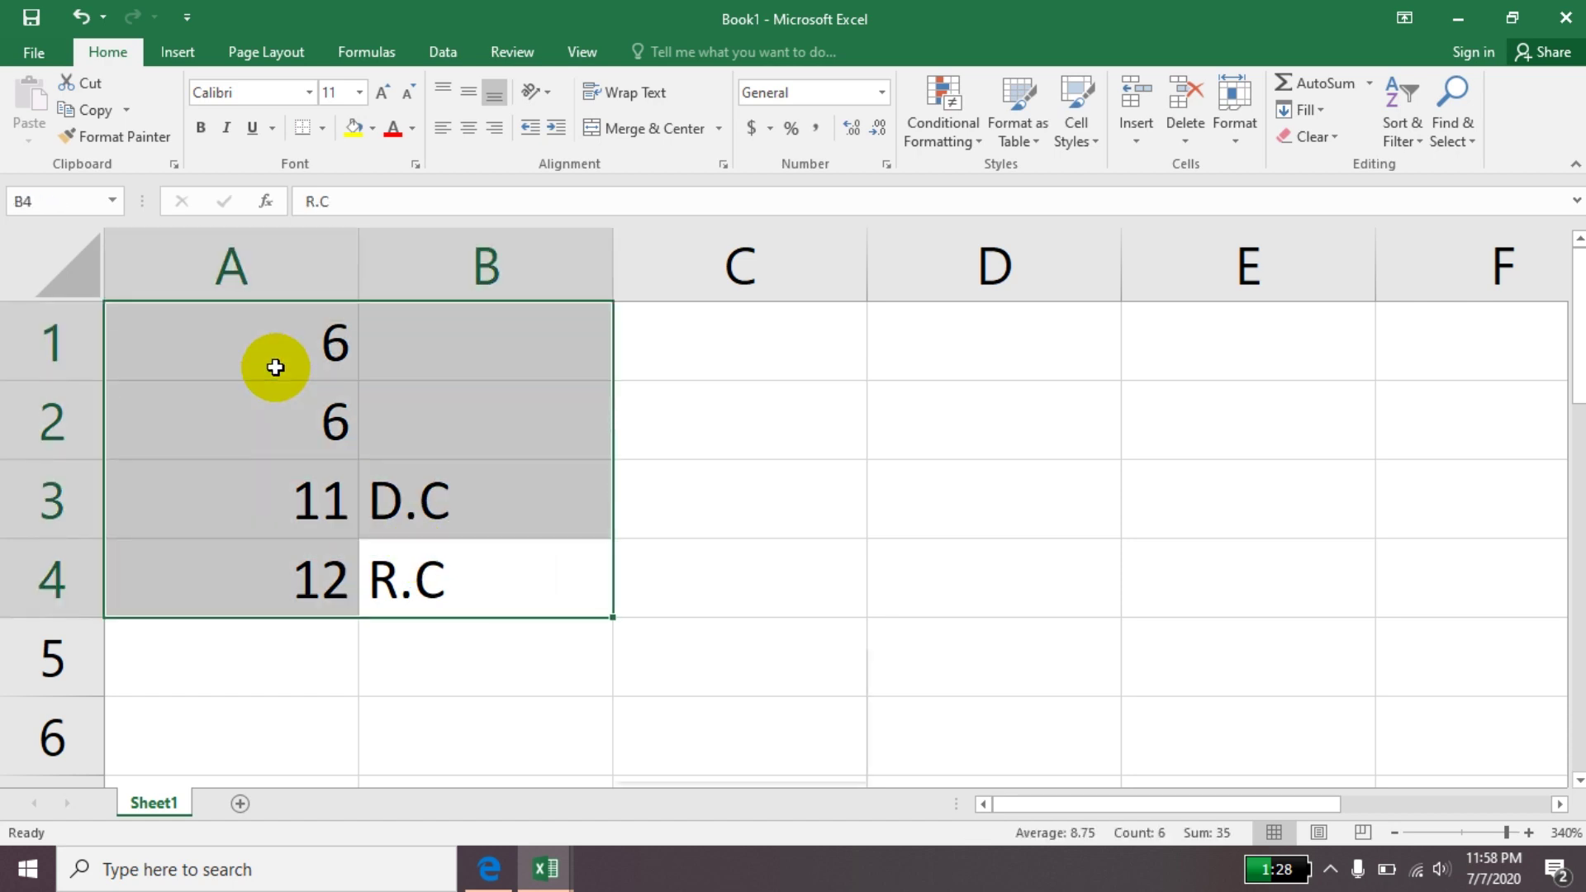
key(Delete)
click(312, 362)
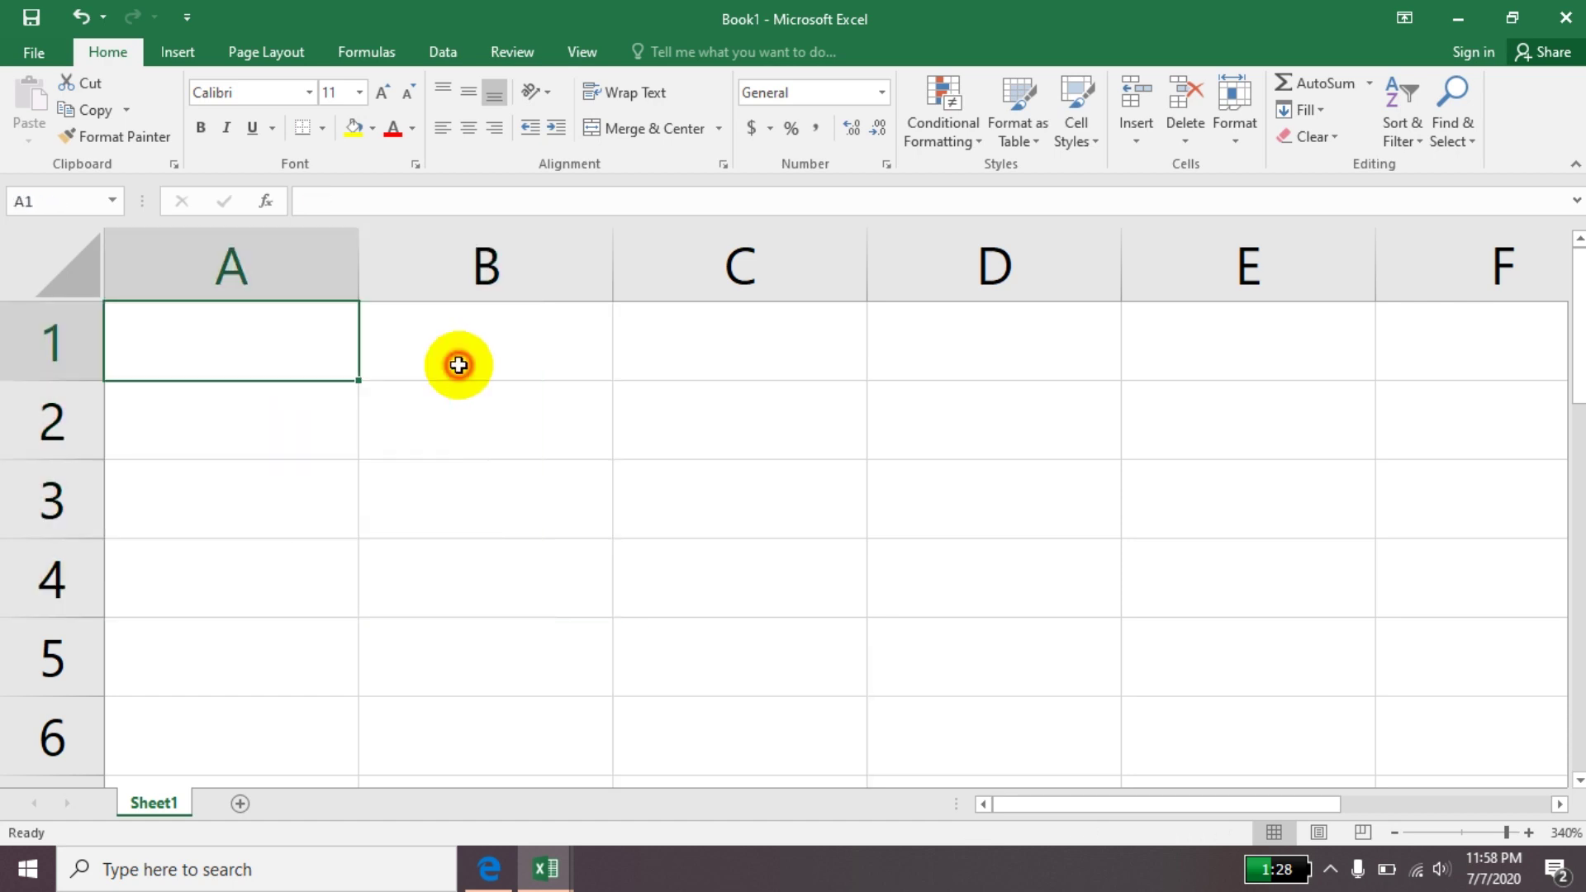
Step: Enter the column headings Add, Sub, Mul and Div in cells B1 through E1
click(458, 365)
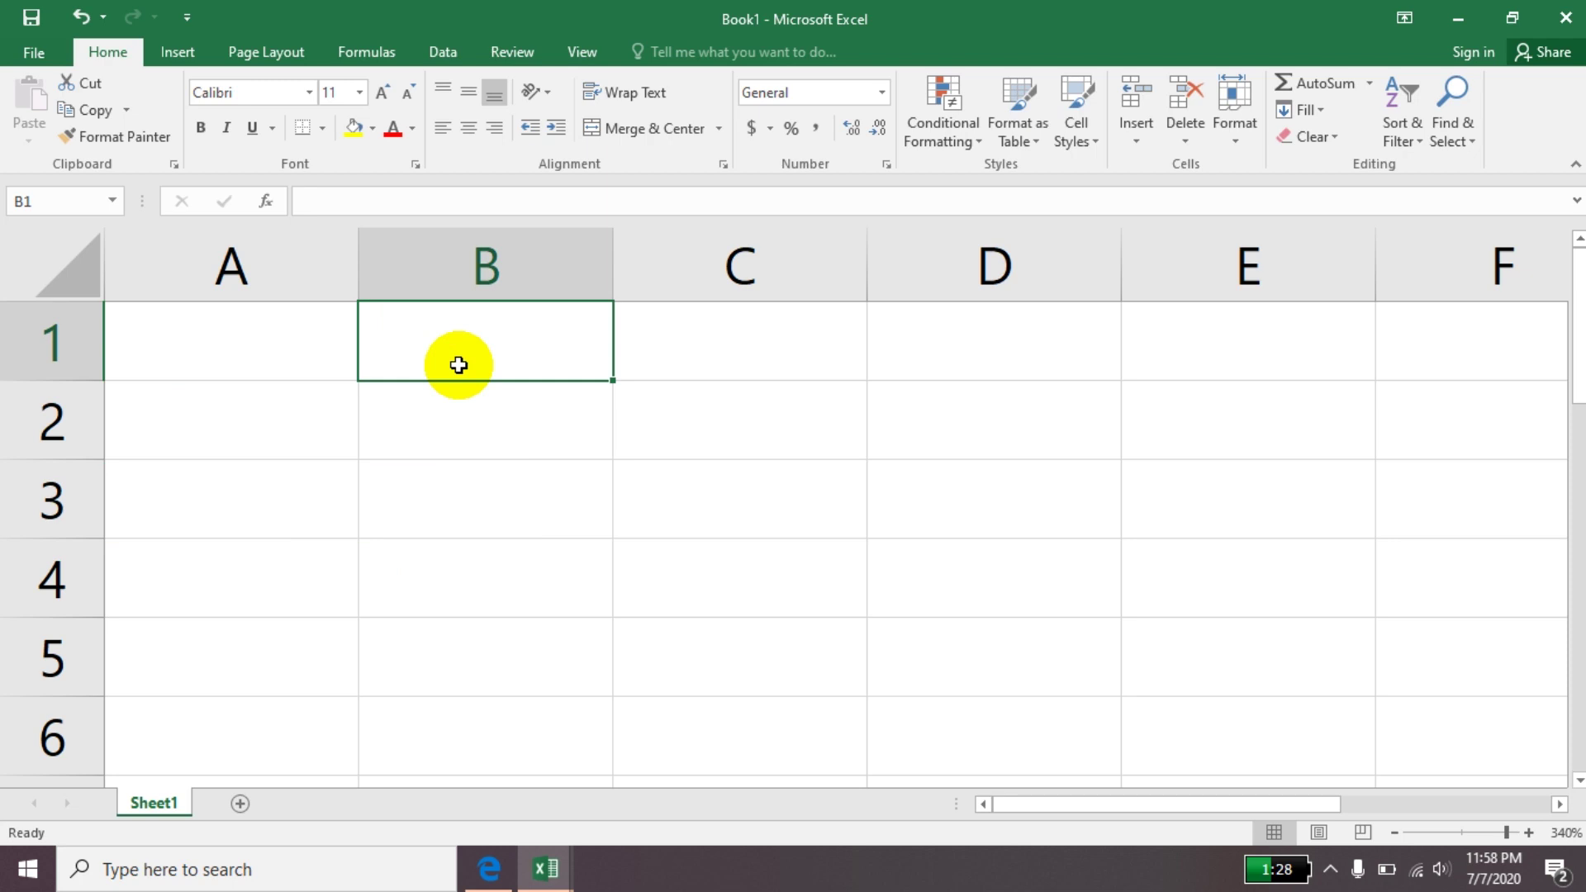
text(Add)
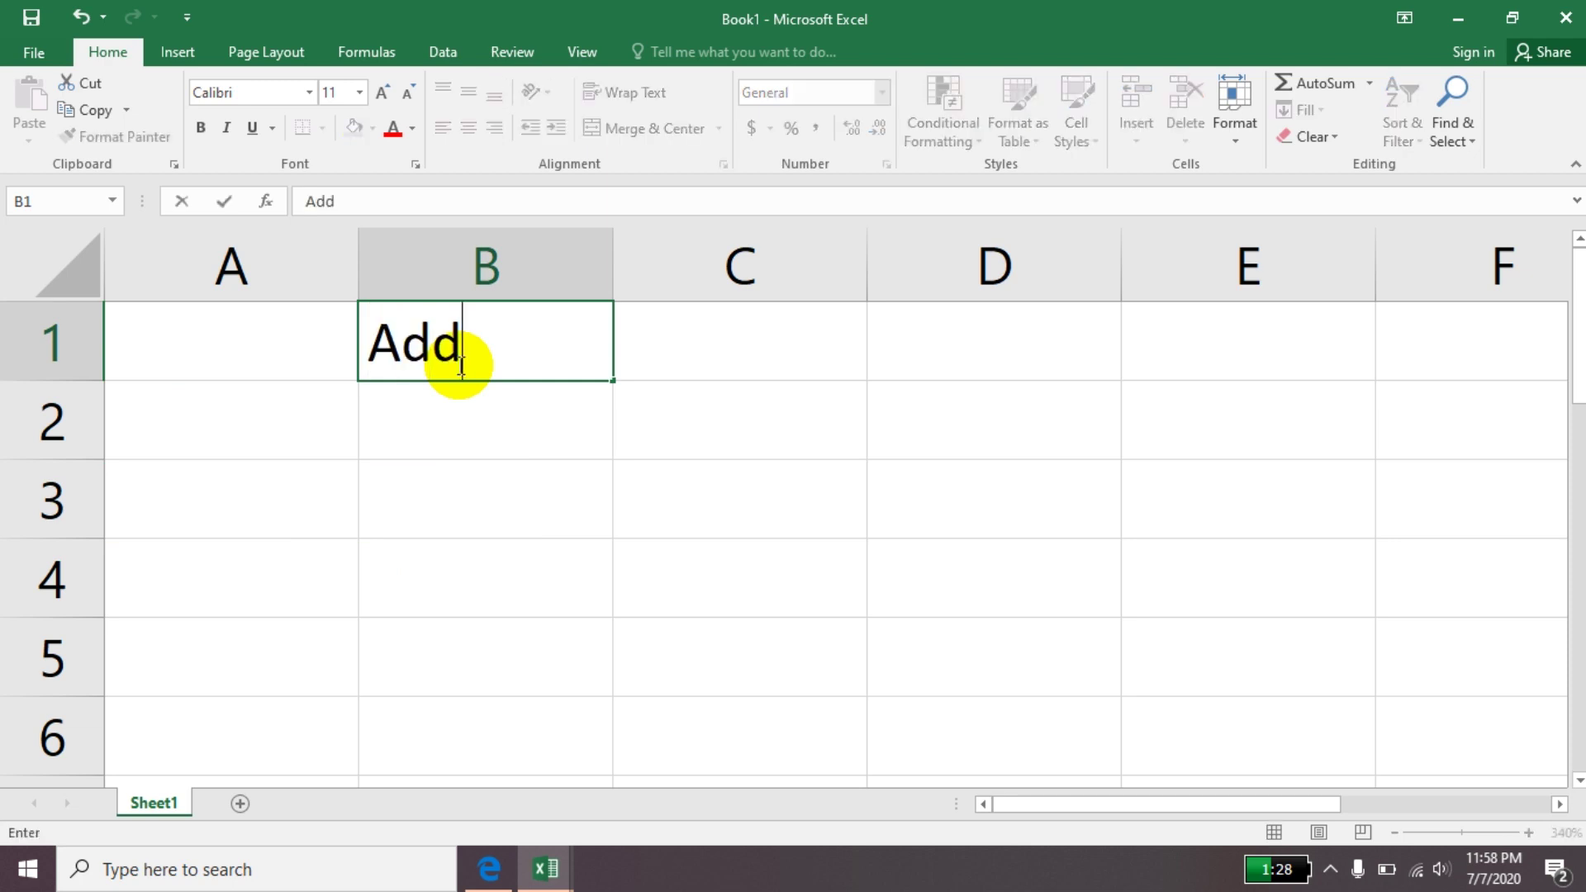
key(BackSpace)
text(d)
key(Tab)
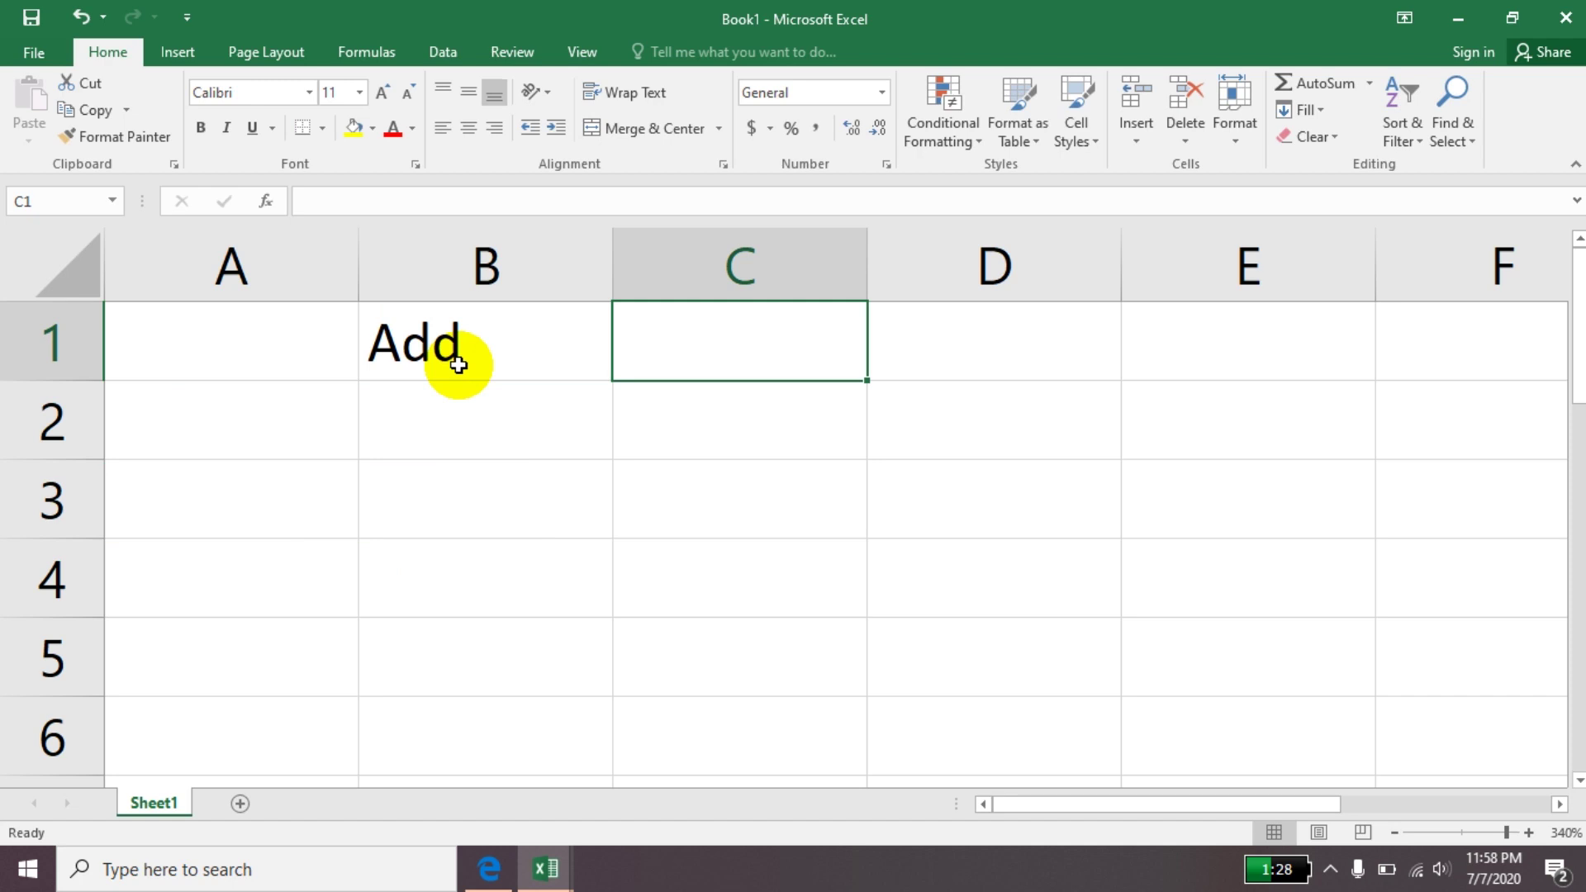
text(SU)
key(BackSpace)
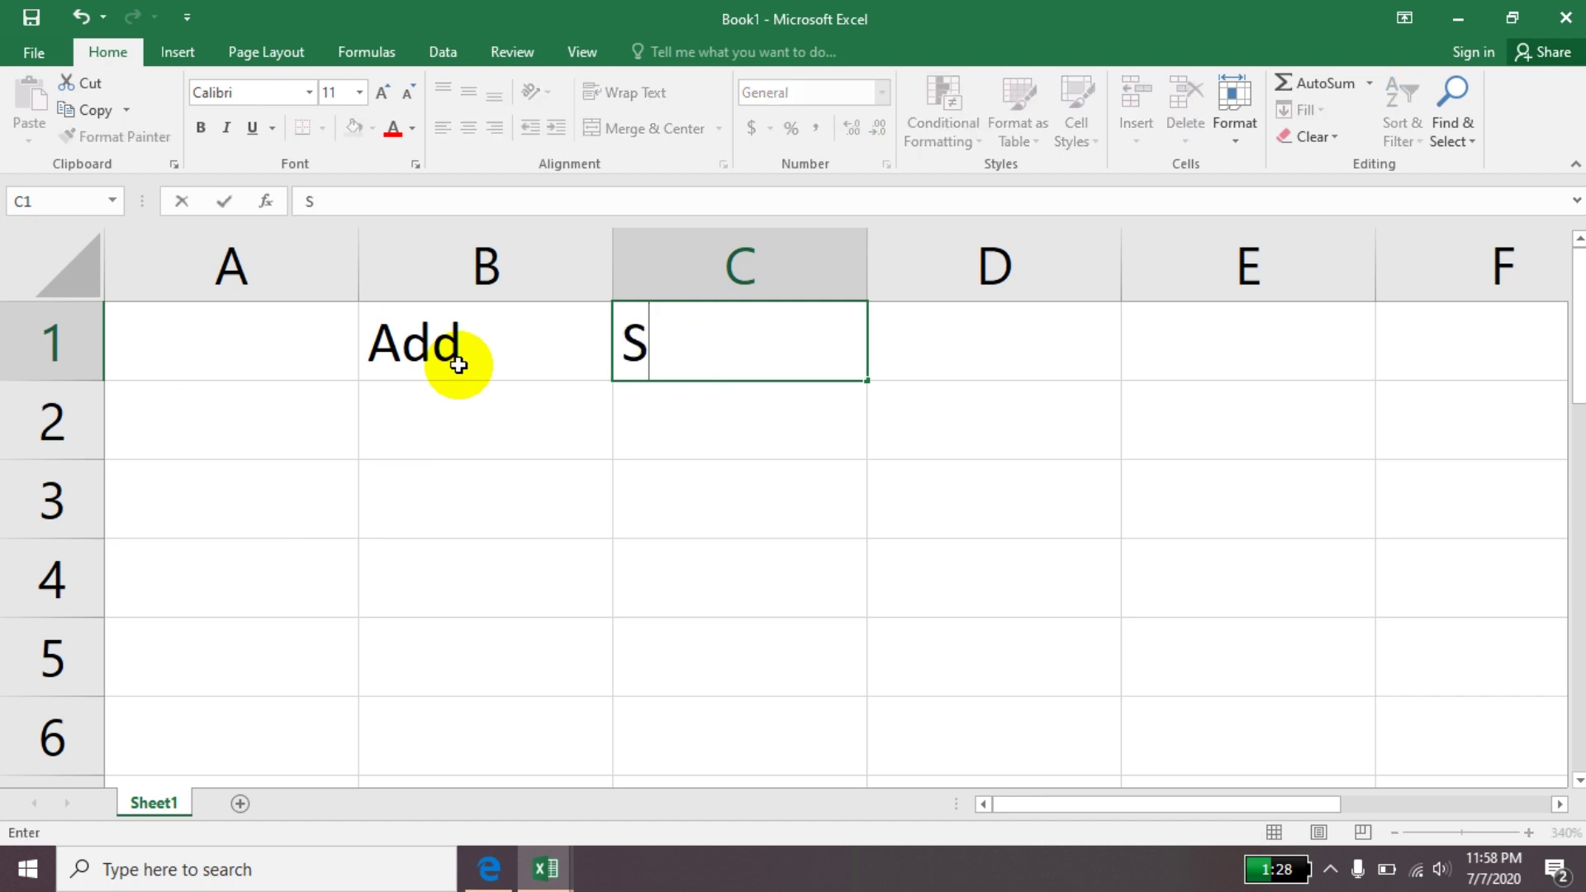
text(ub)
key(Tab)
text(M)
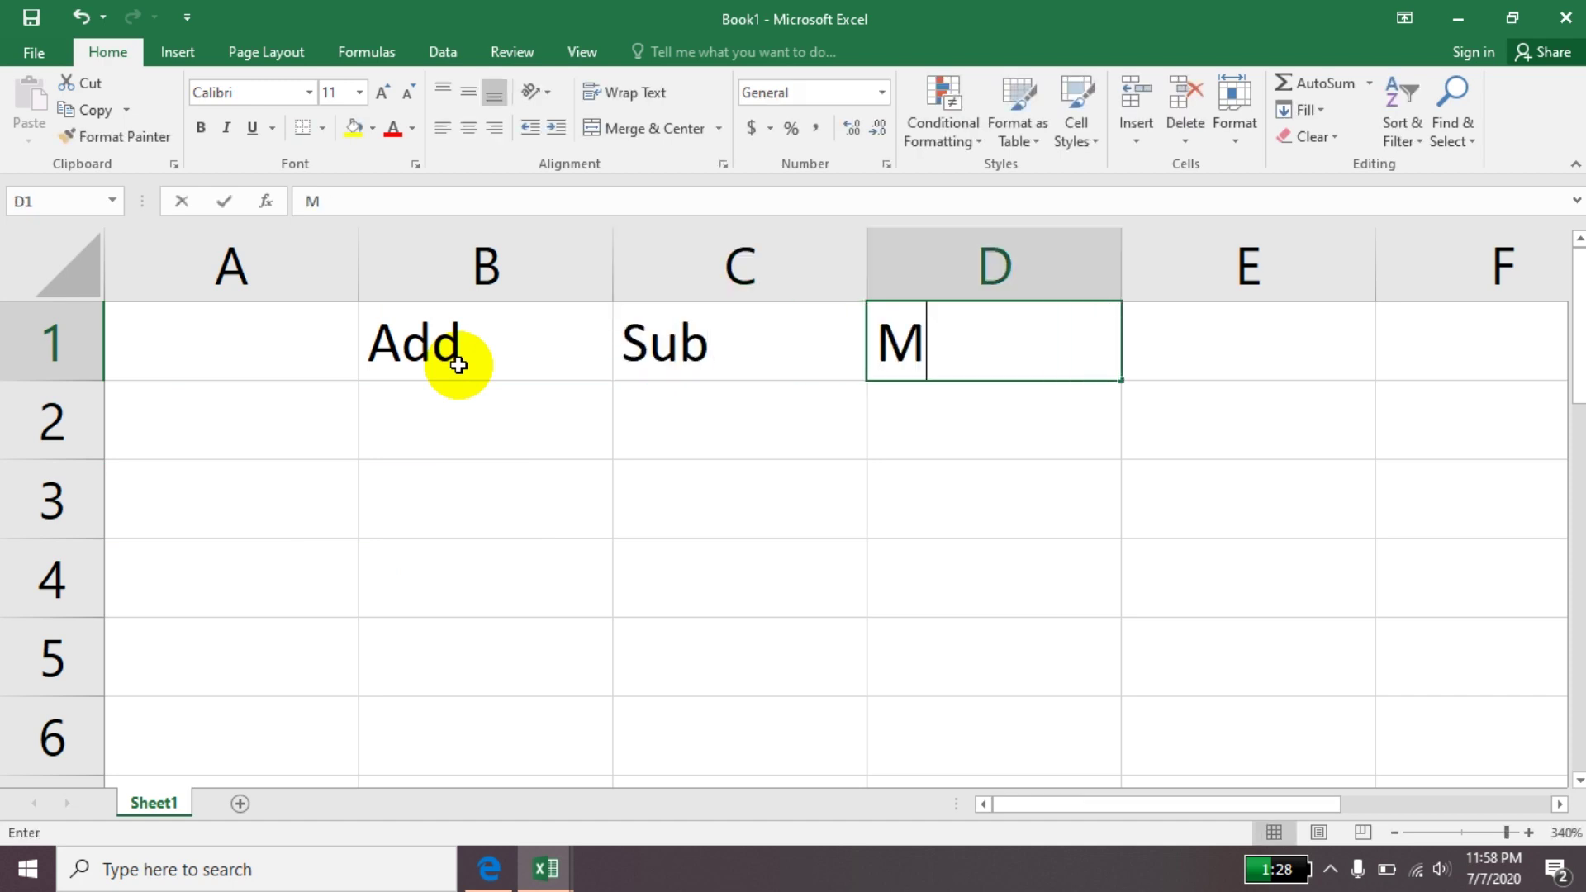
text(ul)
key(Tab)
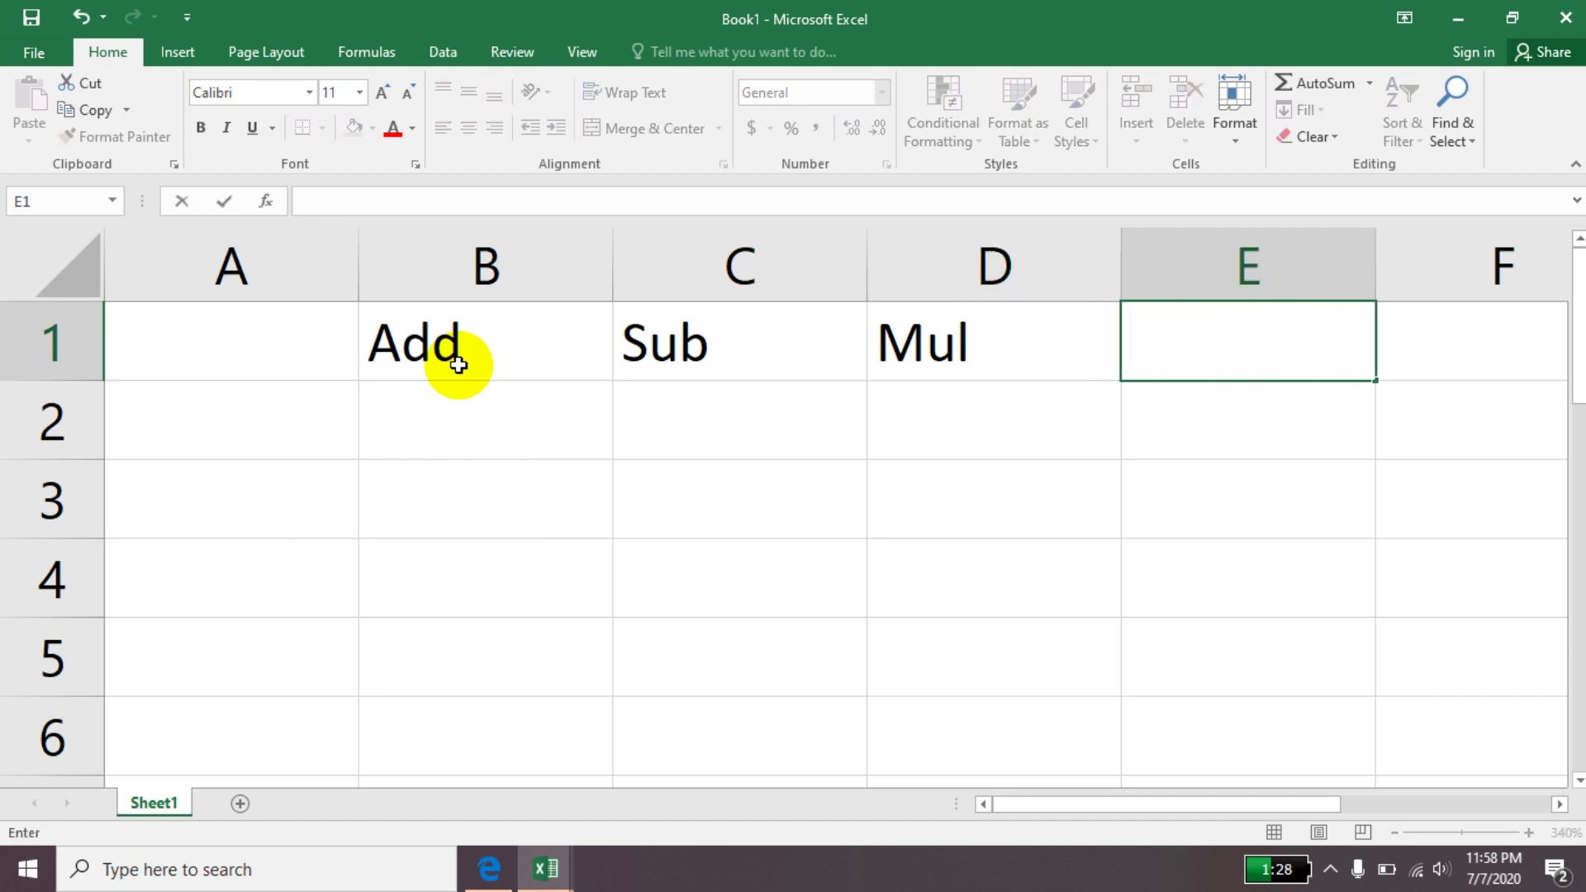
text(Div)
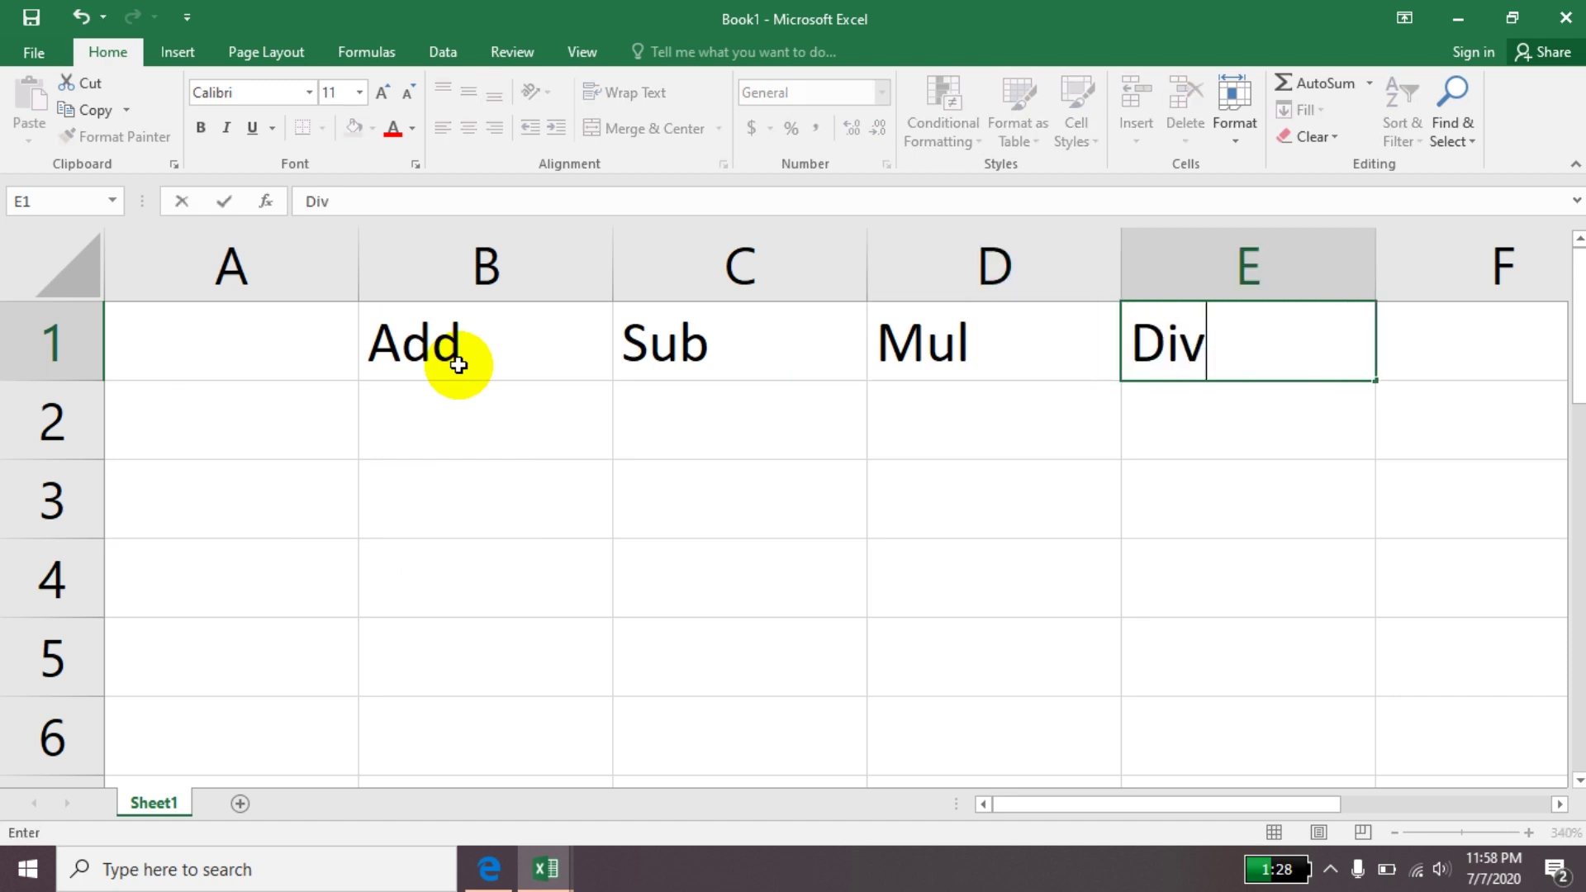
click(392, 436)
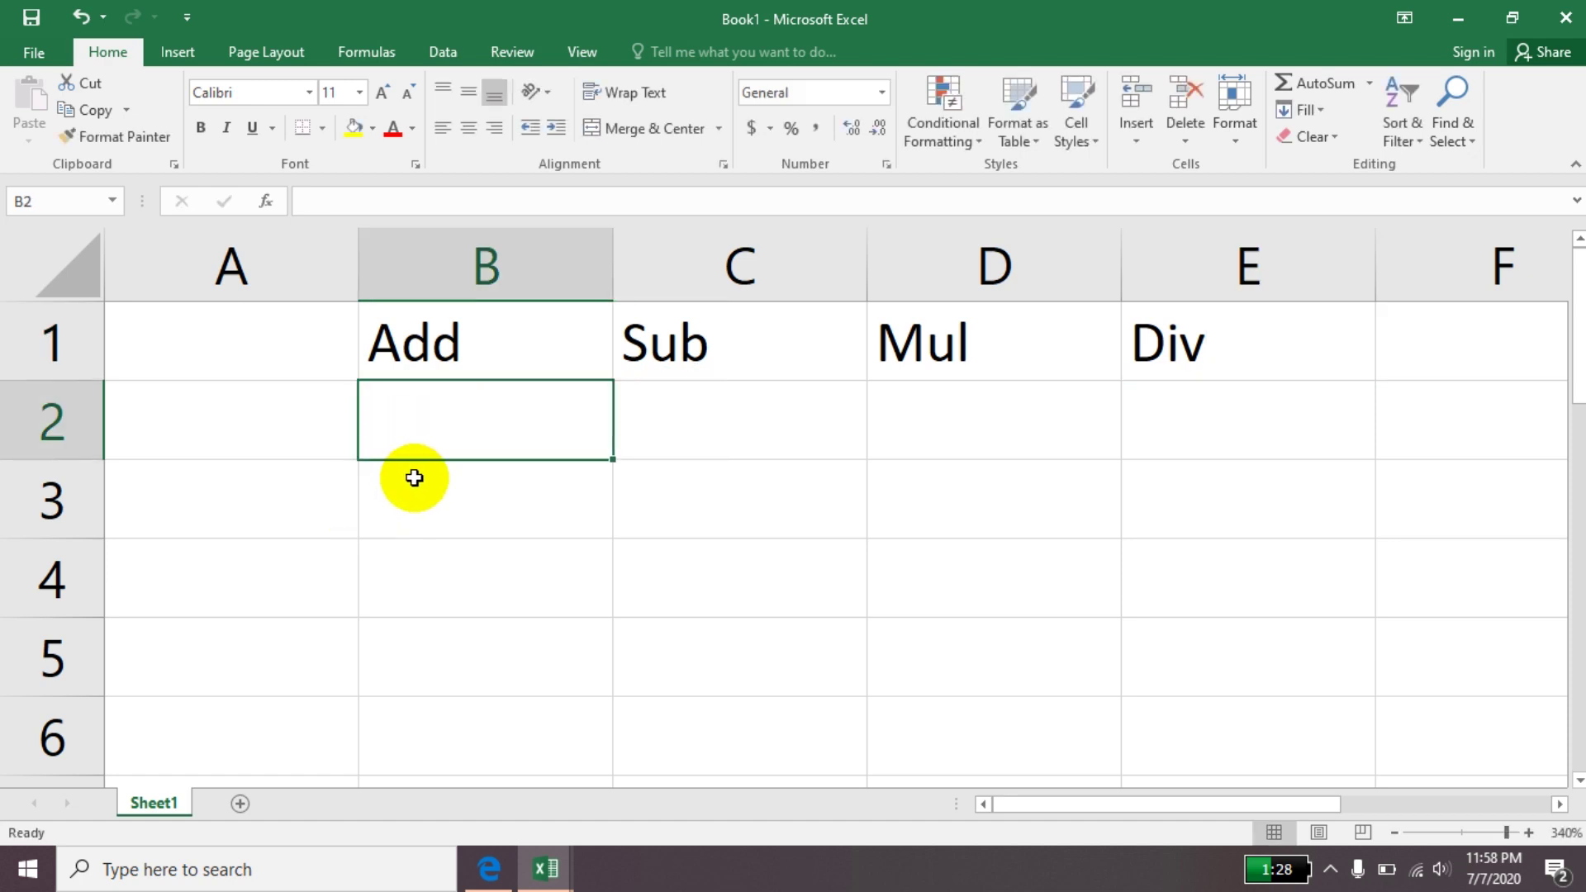
Step: Enter the row label Total in cell A4
click(255, 587)
text(T)
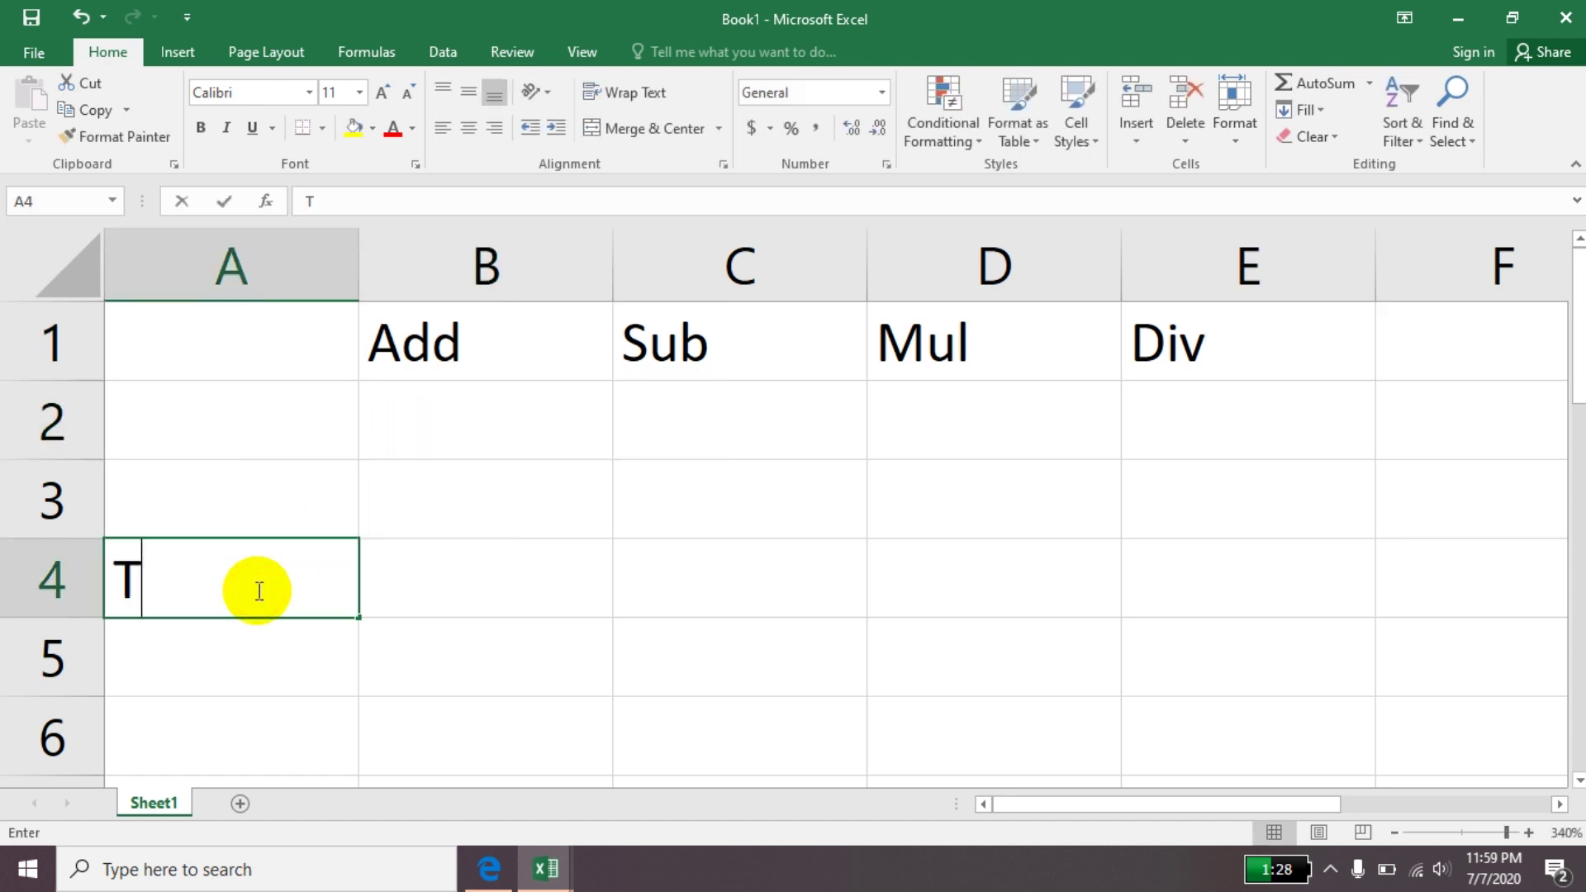
text(p)
key(BackSpace)
text(ota)
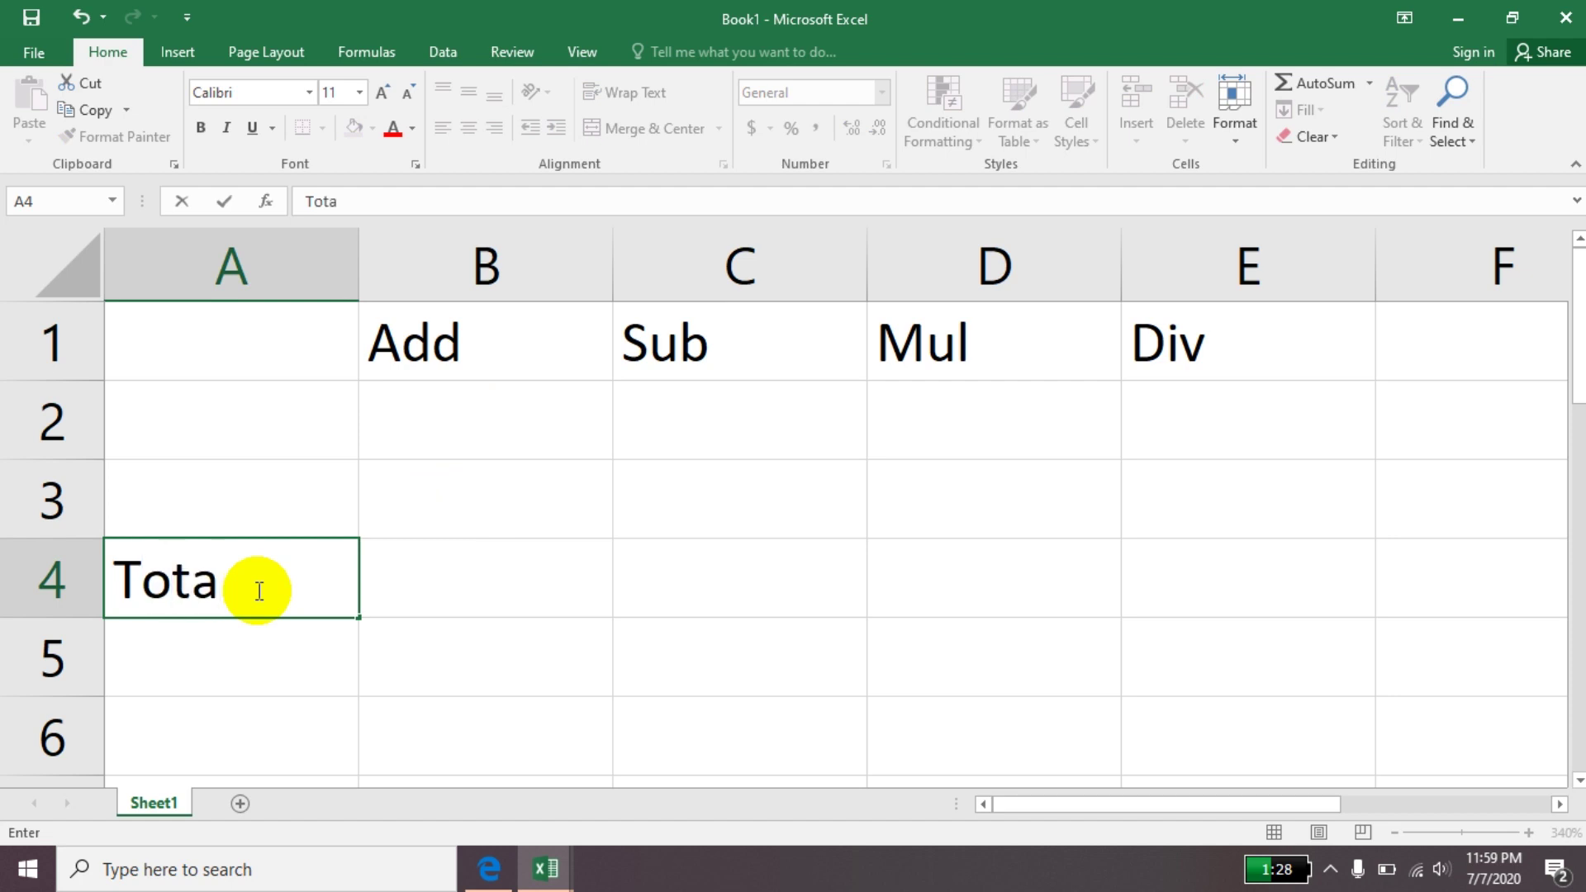
text(l)
key(ctrl+Return)
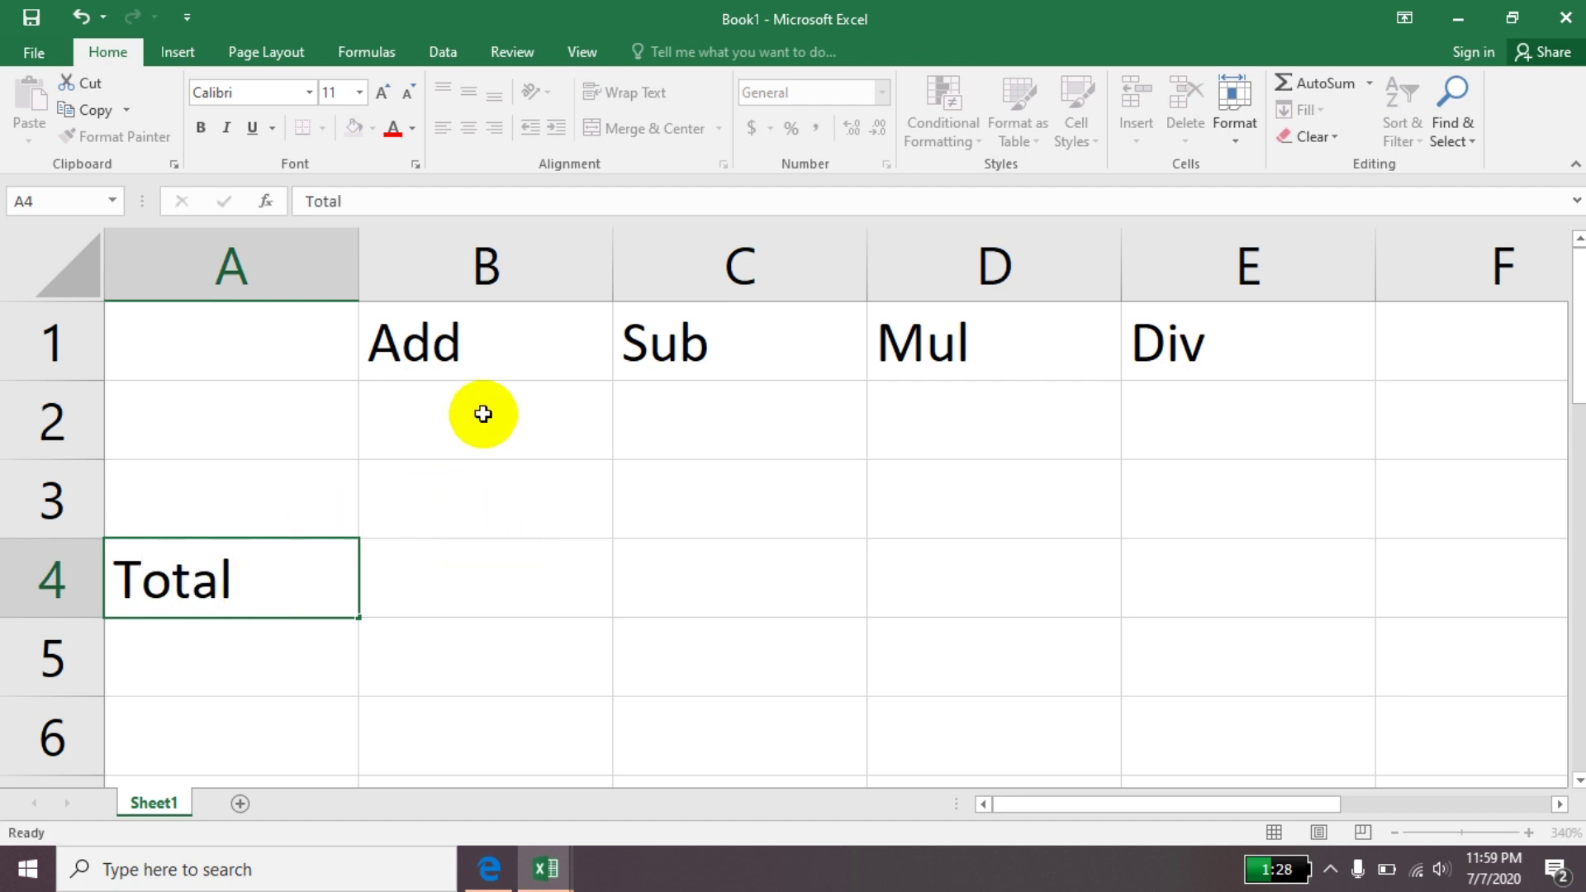
Step: Enter 2 in cell B2 as the first number under the Add heading
drag(471, 344, 1045, 327)
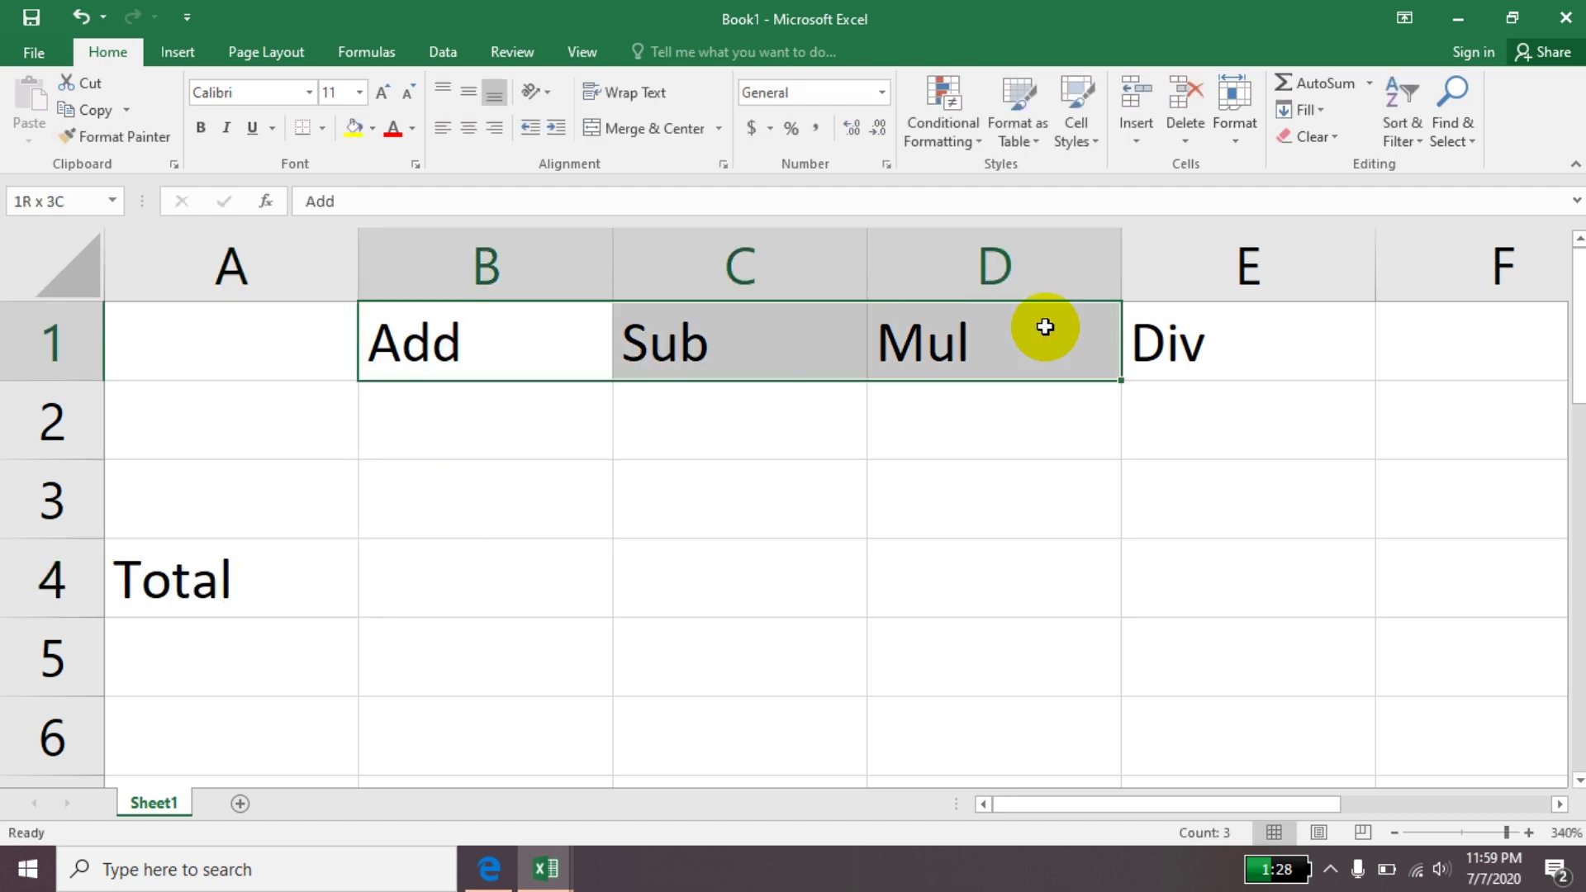
click(647, 414)
click(511, 414)
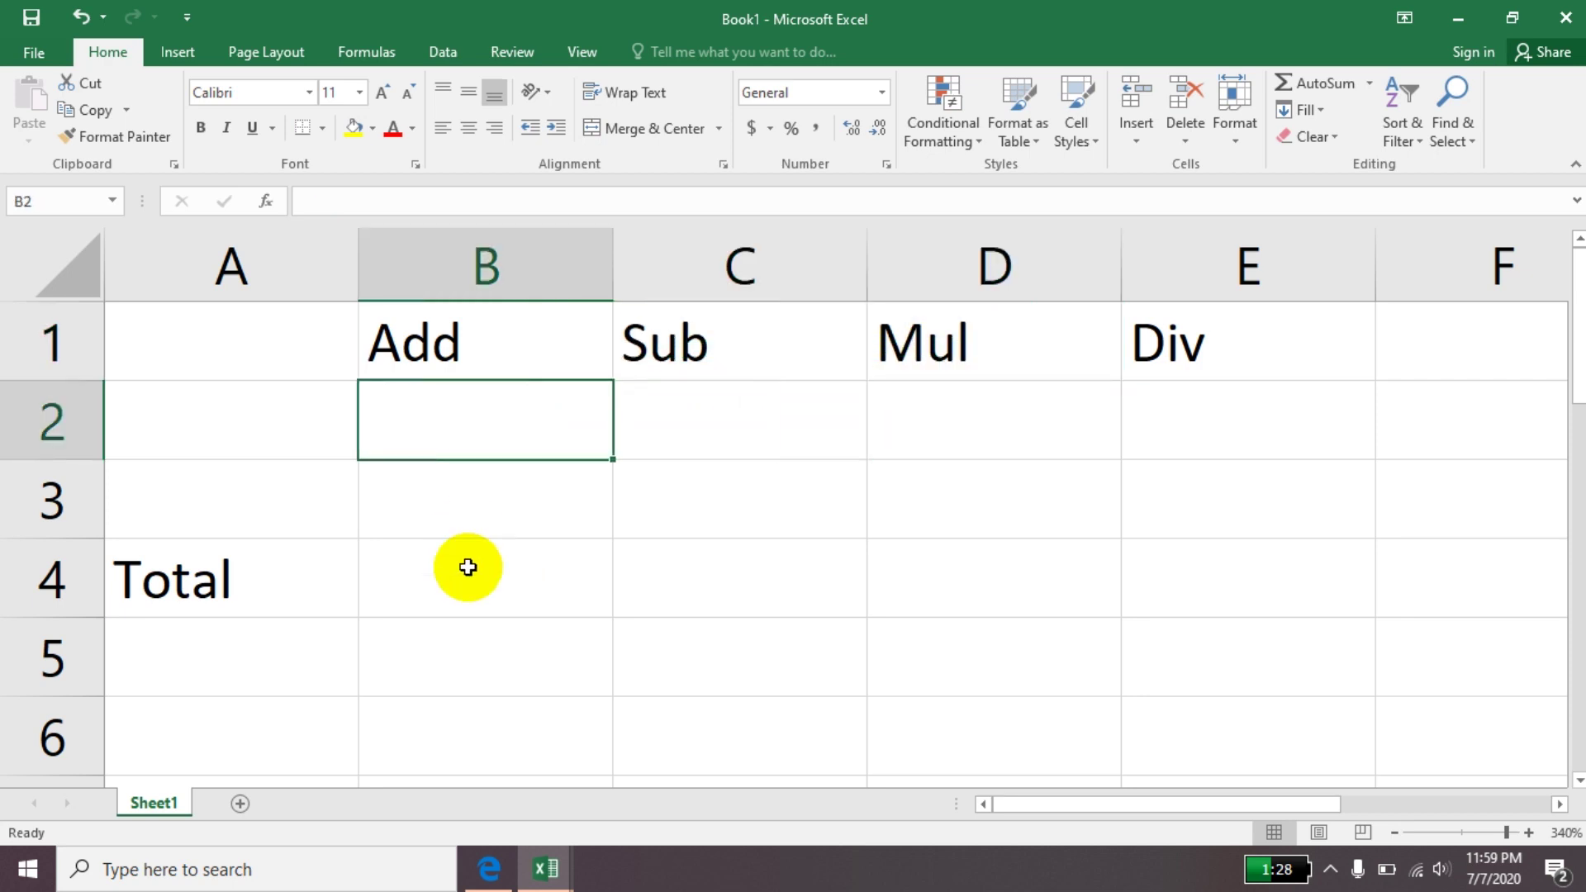
click(464, 573)
click(513, 405)
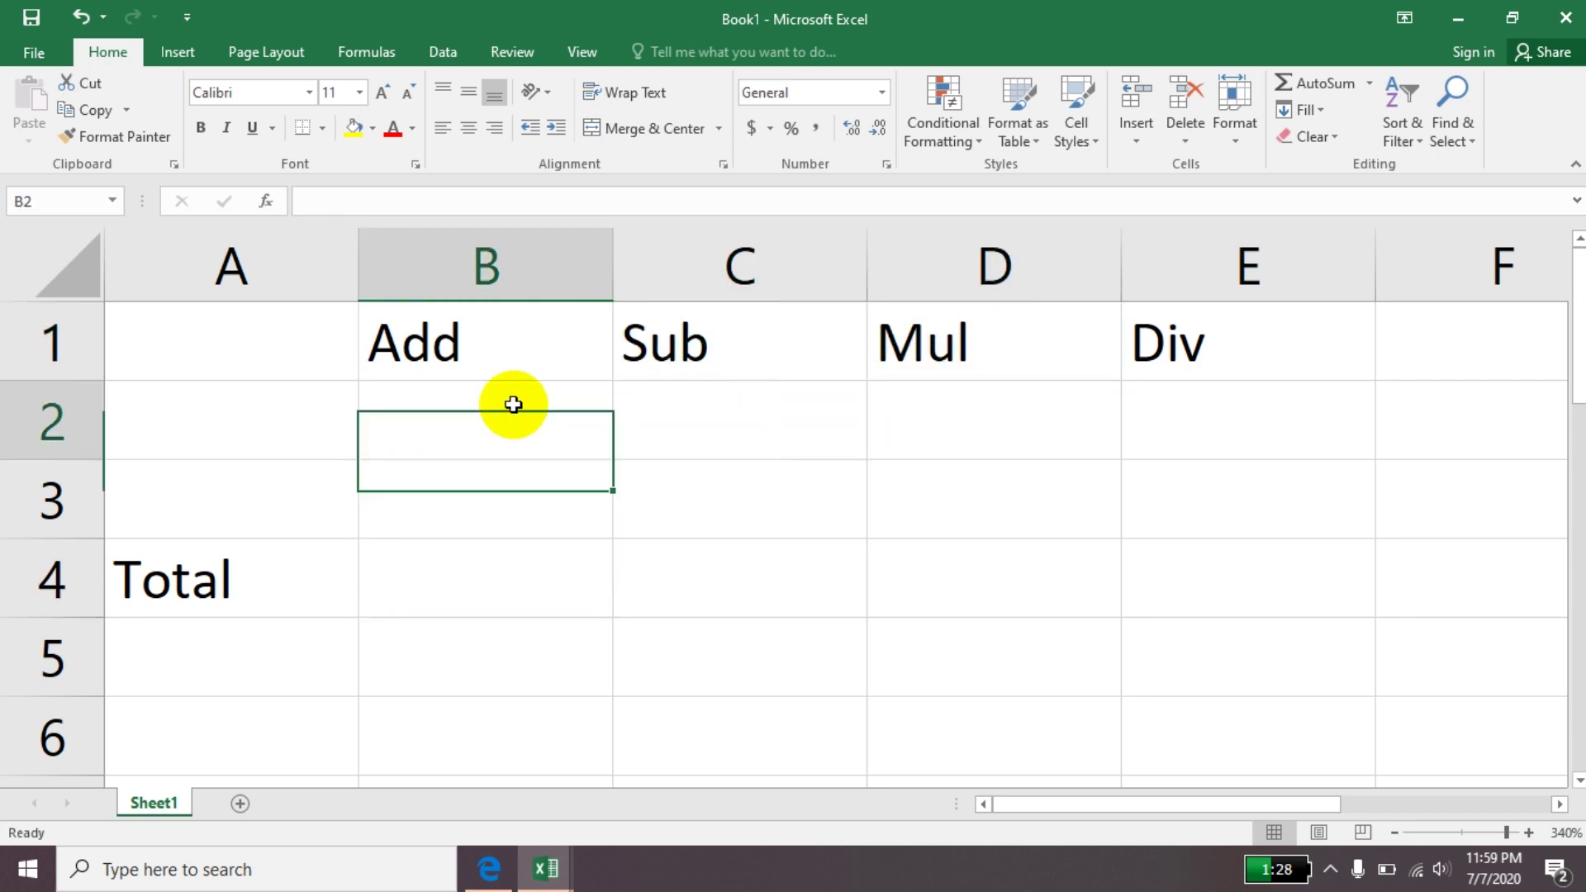
text(2)
key(Return)
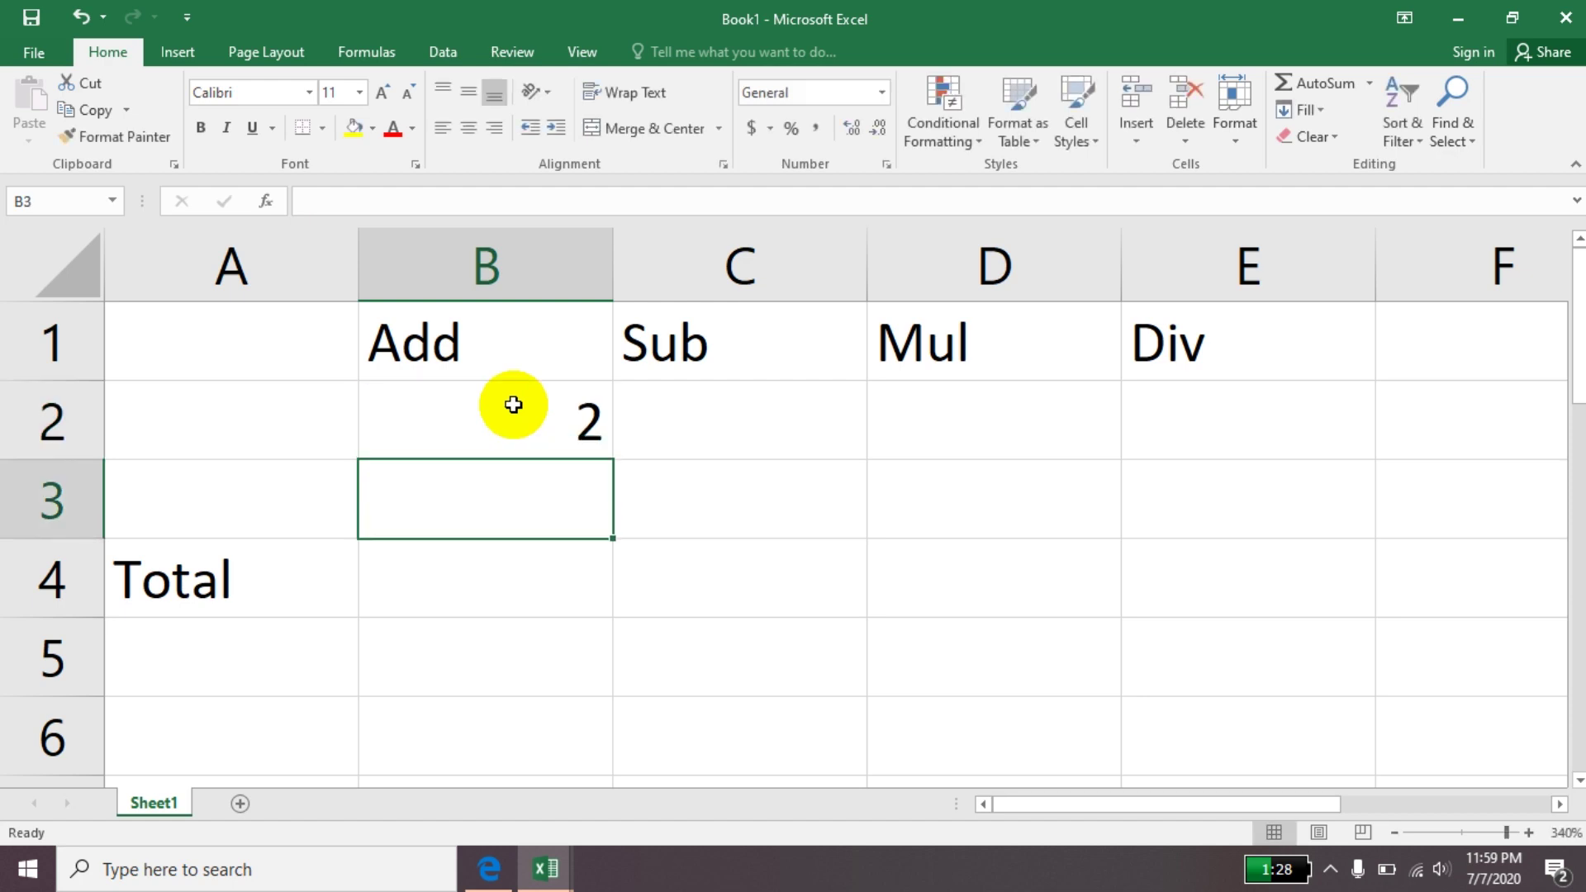
Step: Enter 3 in cell B3 as the second number under the Add heading
text(3)
key(Tab)
key(Up)
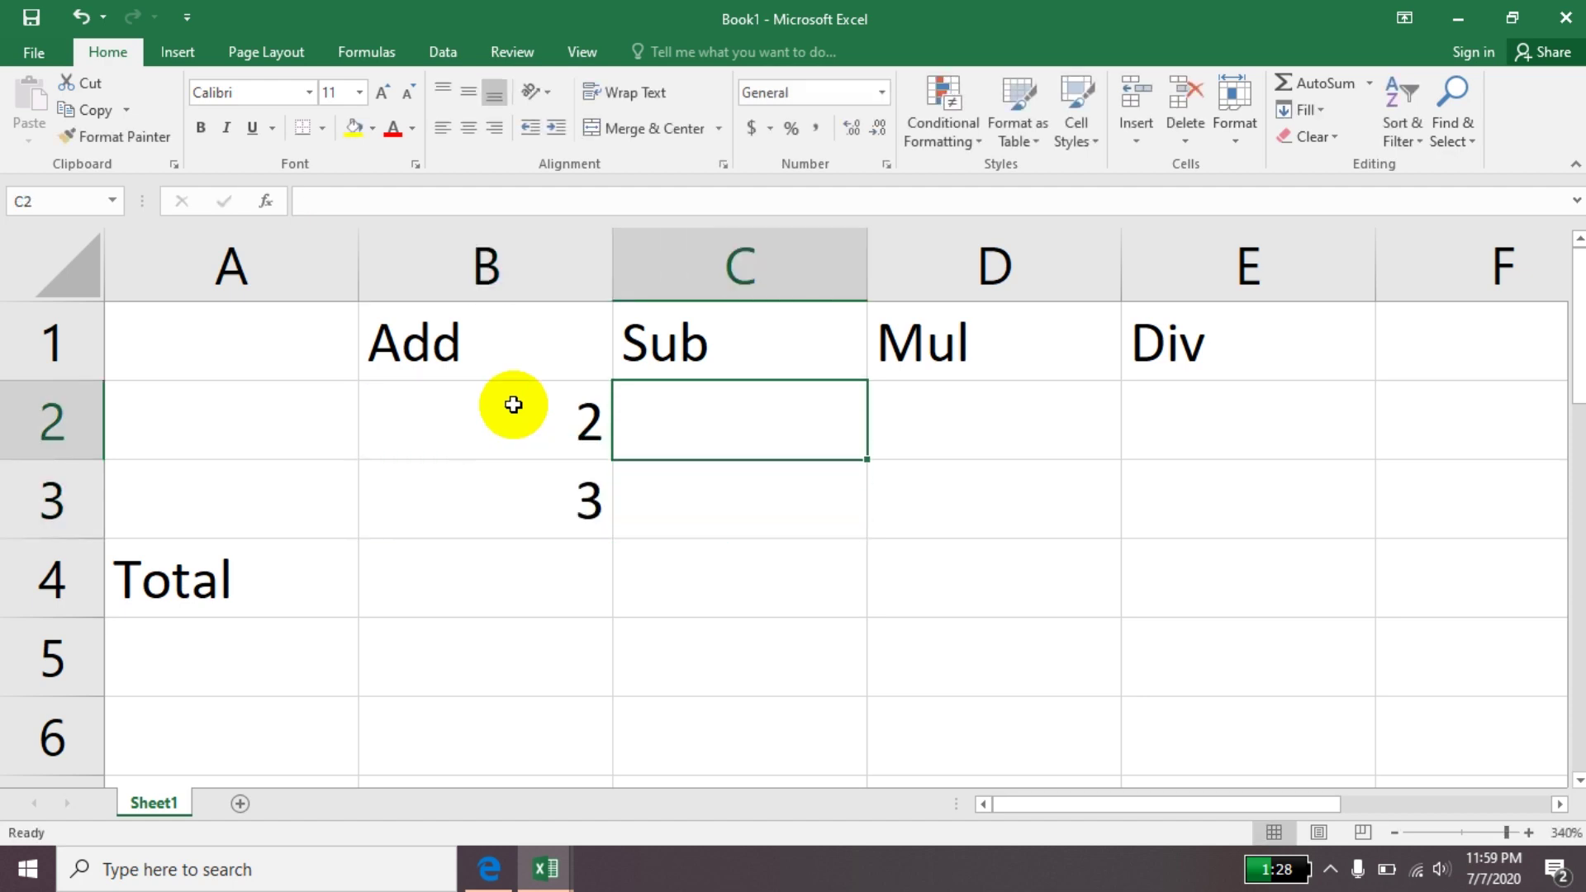
Step: Enter 5 in cell C2 and 3 in cell C3 under the Sub heading
text(5)
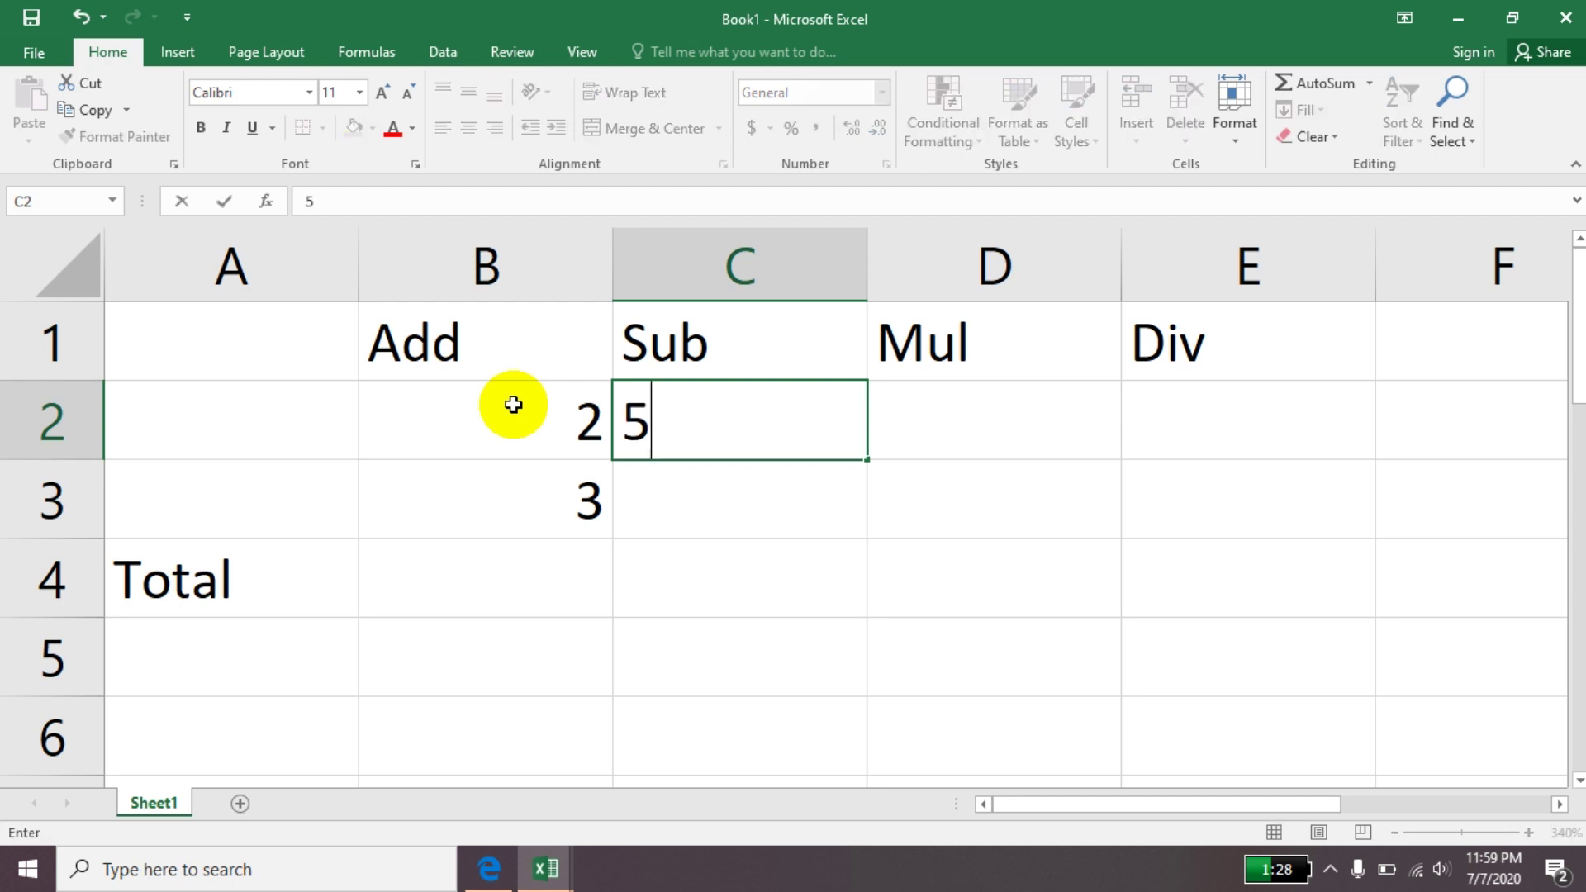
key(Return)
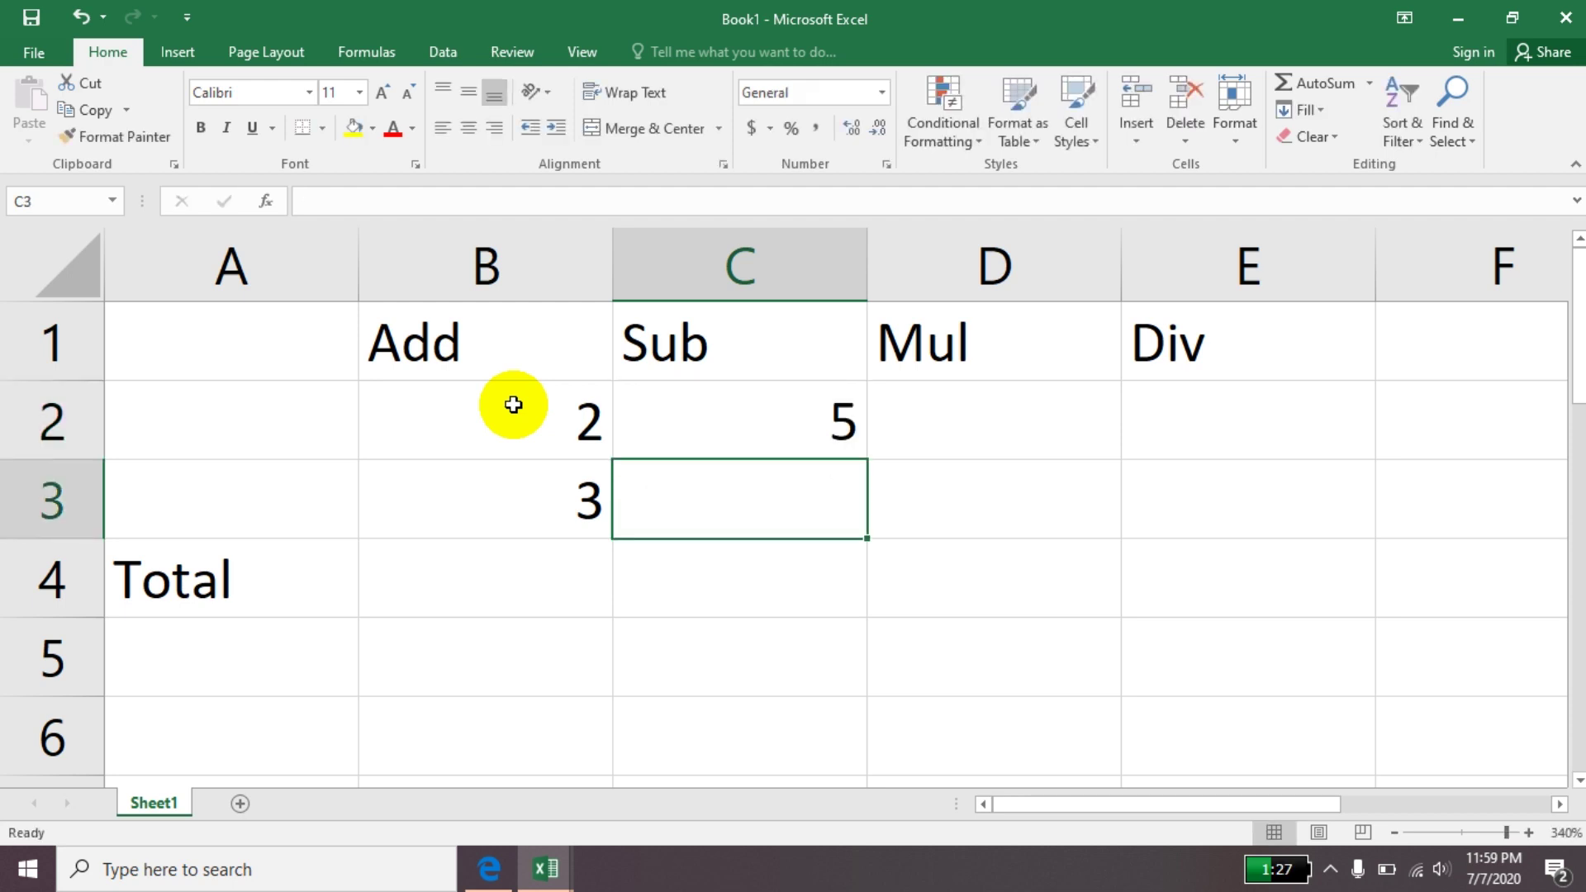
text(3)
key(Return)
key(Up)
key(Up)
key(Tab)
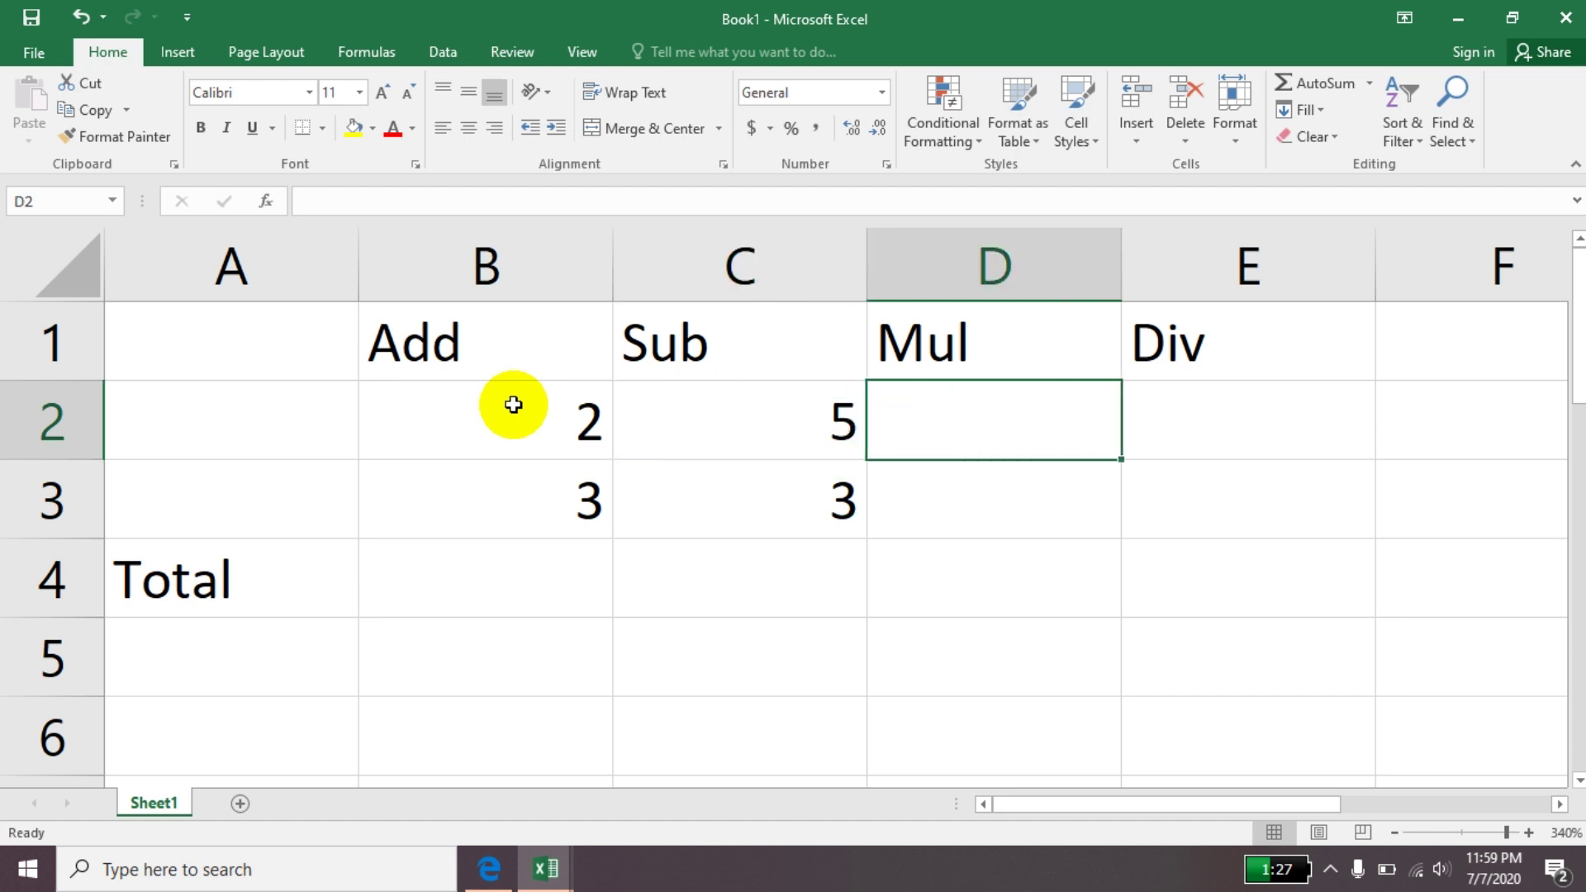
click(1268, 399)
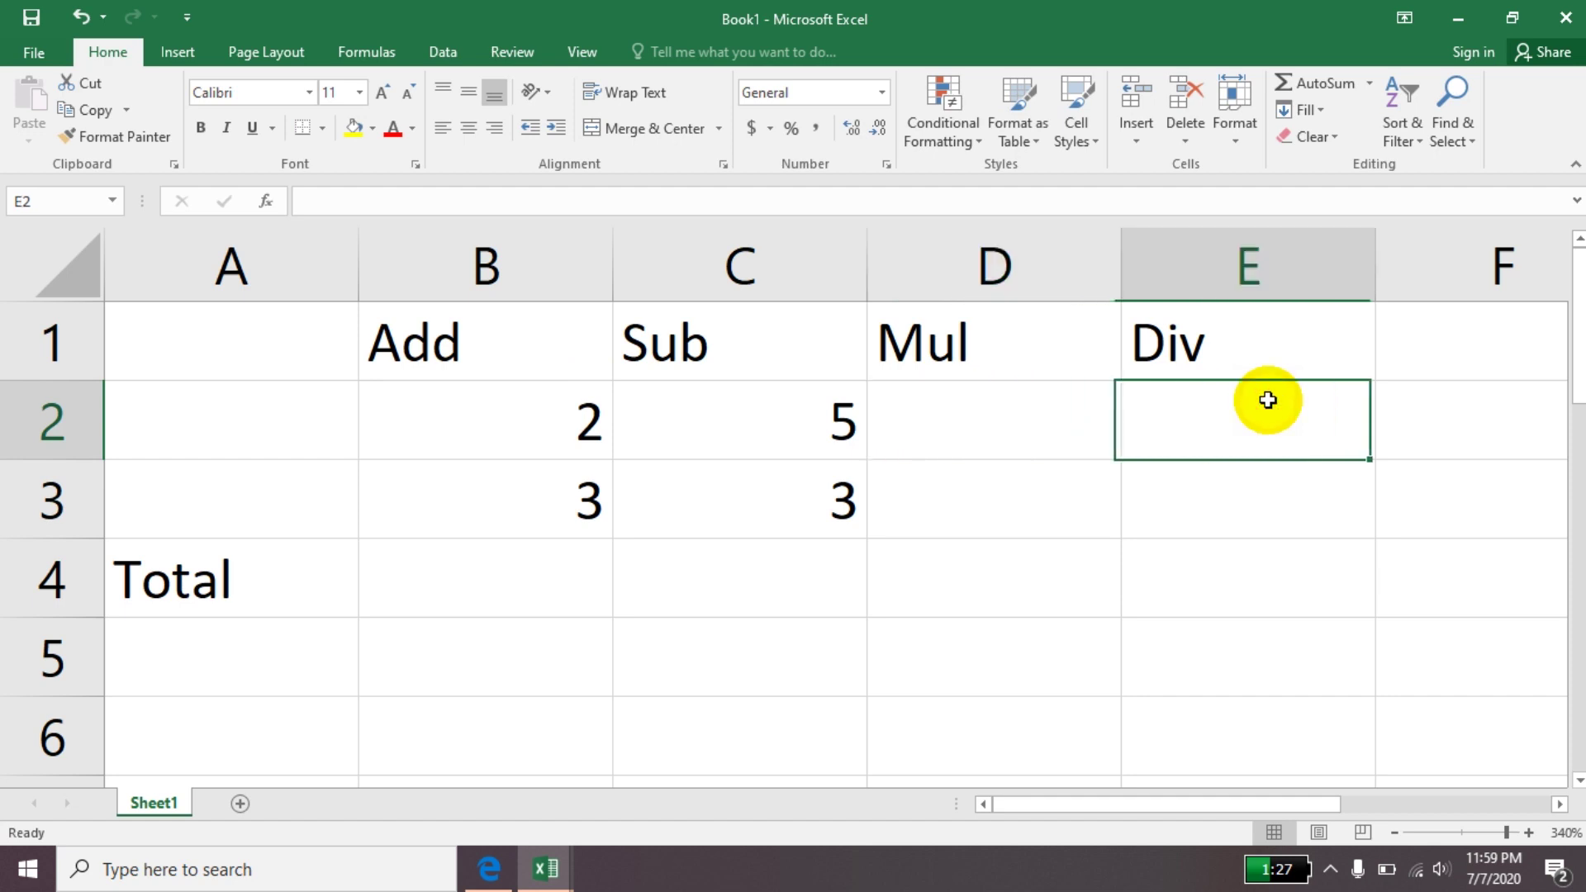
click(1064, 414)
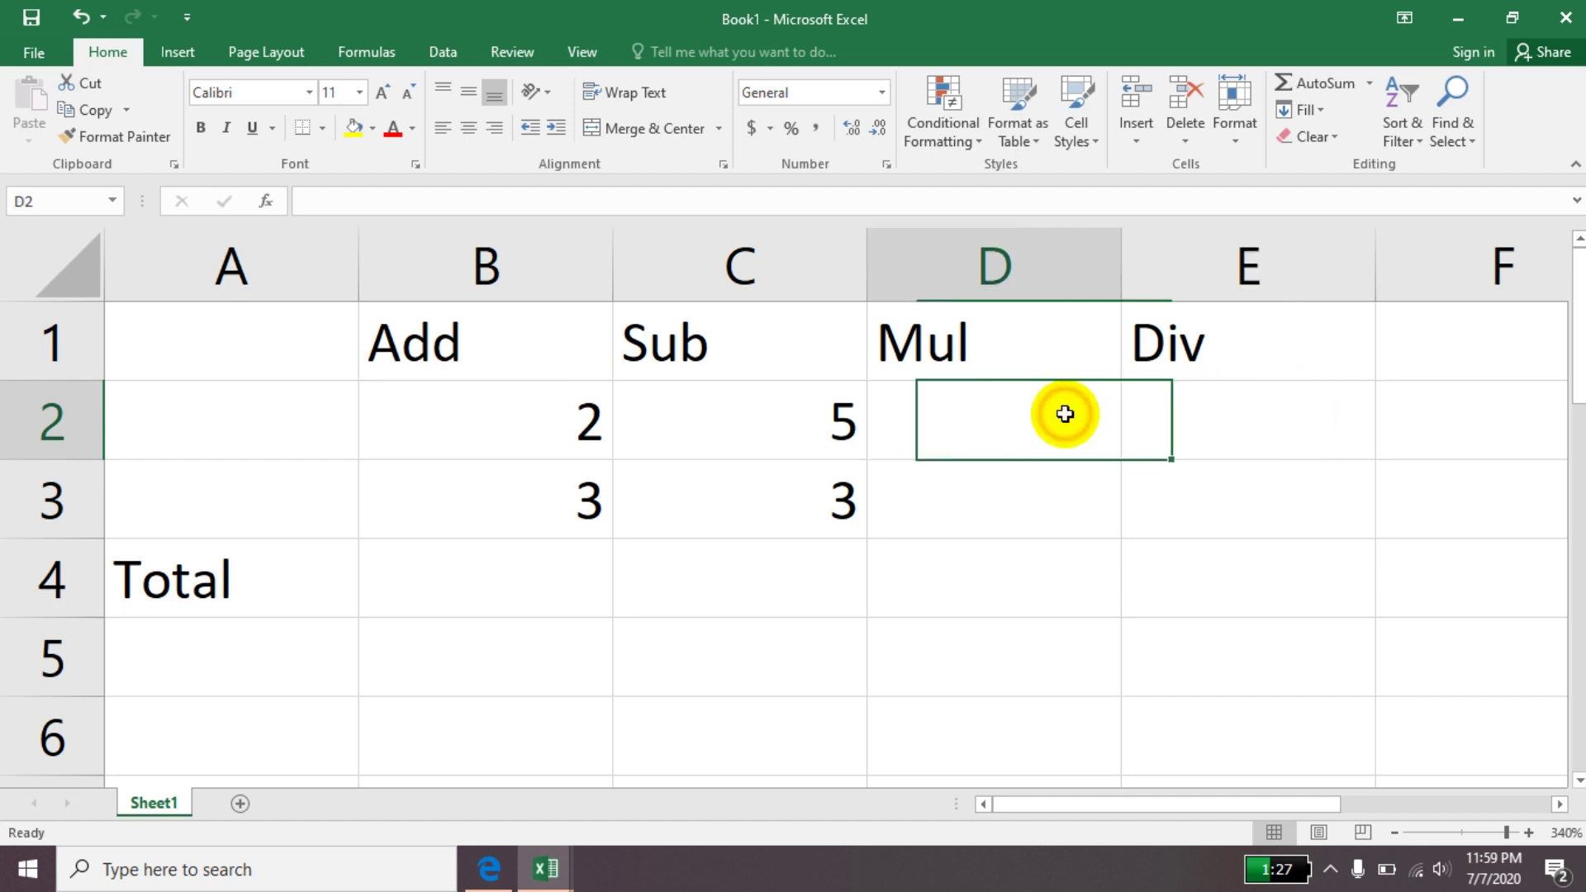
key(Tab)
click(1426, 421)
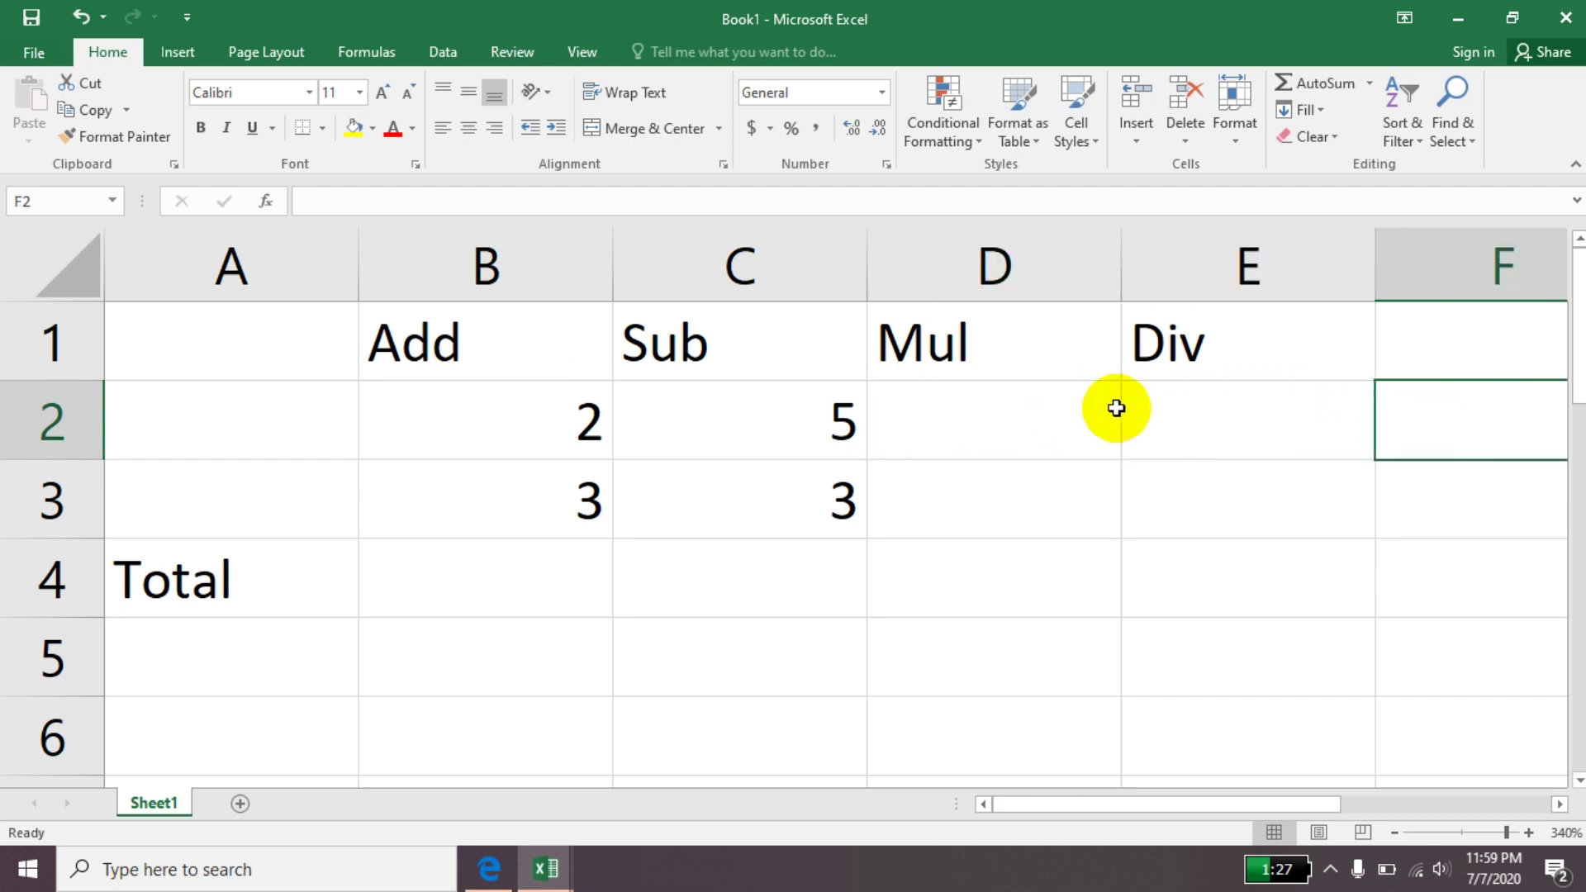
click(1035, 423)
key(Tab)
key(Tab)
key(Tab)
key(Tab)
key(Tab)
key(Tab)
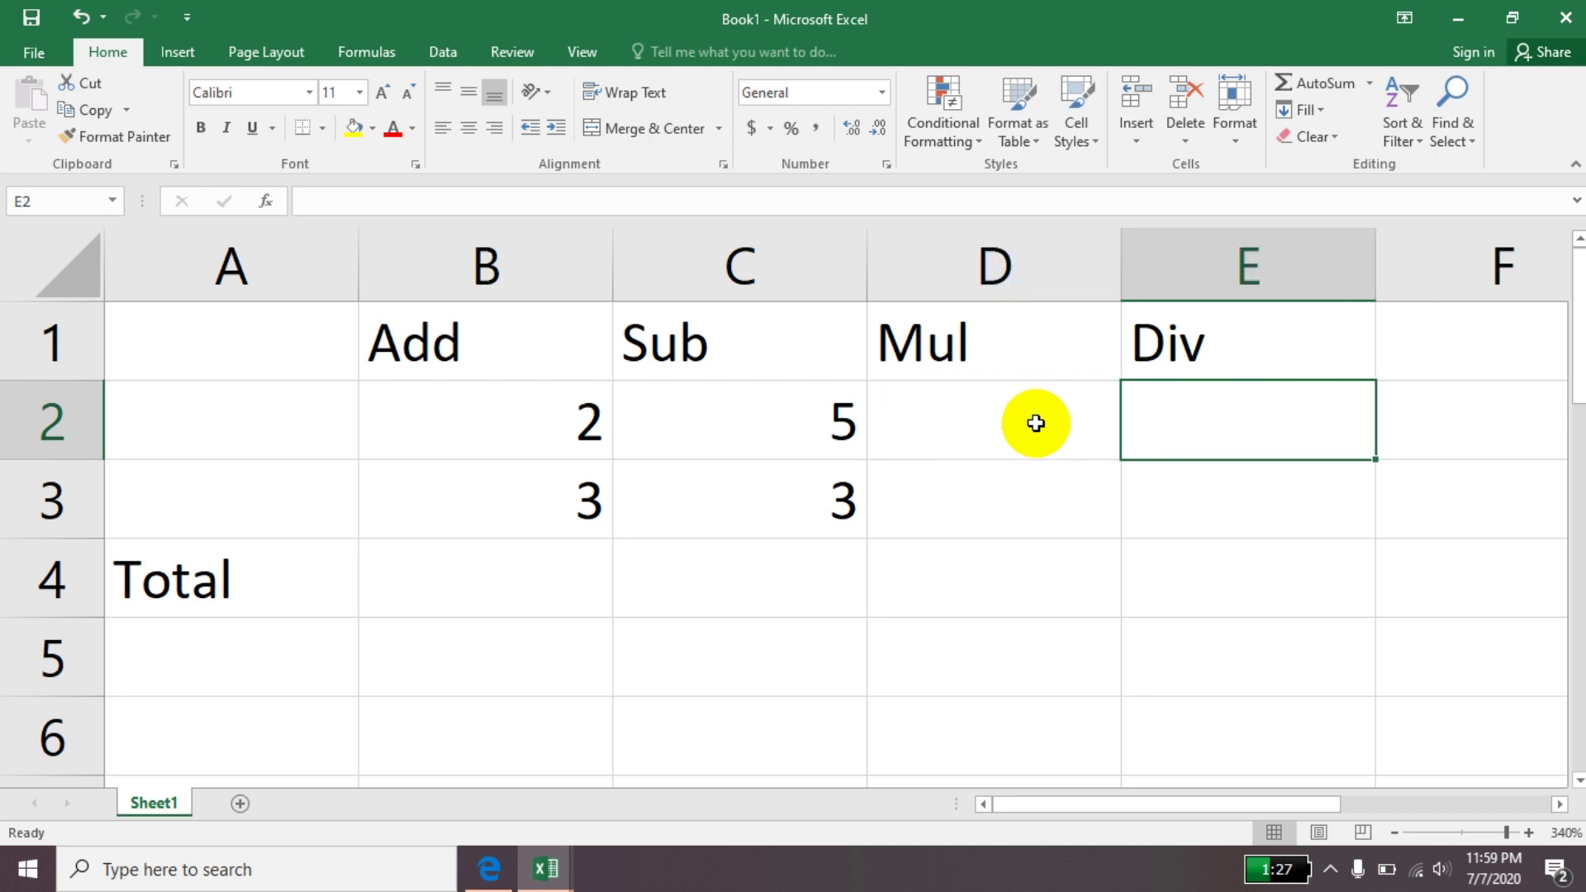
key(Tab)
key(Tab)
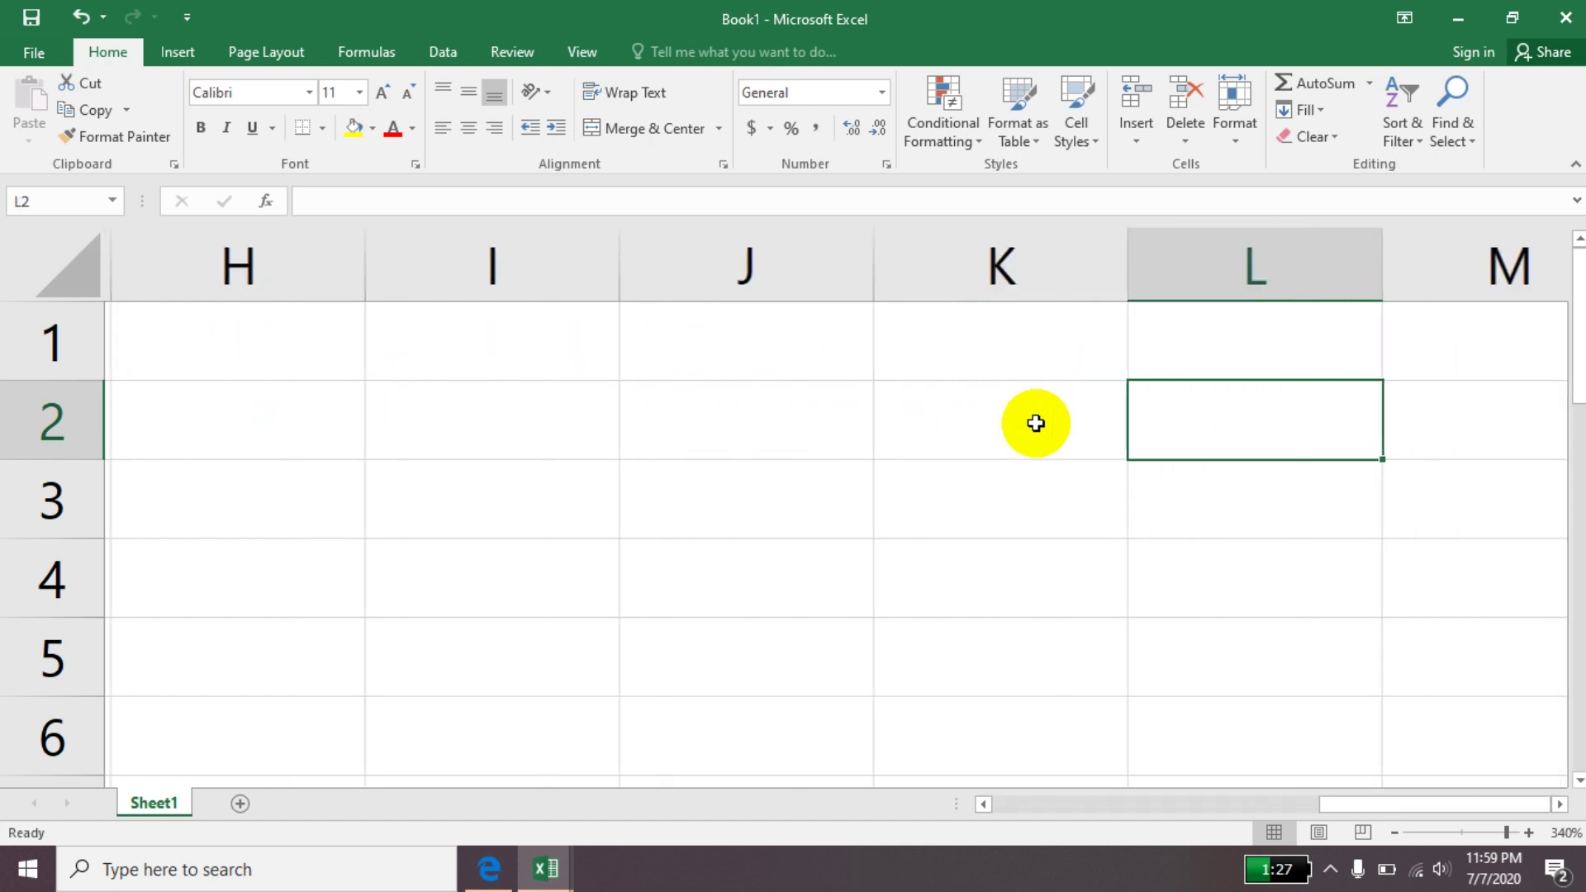
key(Left)
key(Left)
key(Left)
key(Left)
key(Left)
key(Left)
key(Left)
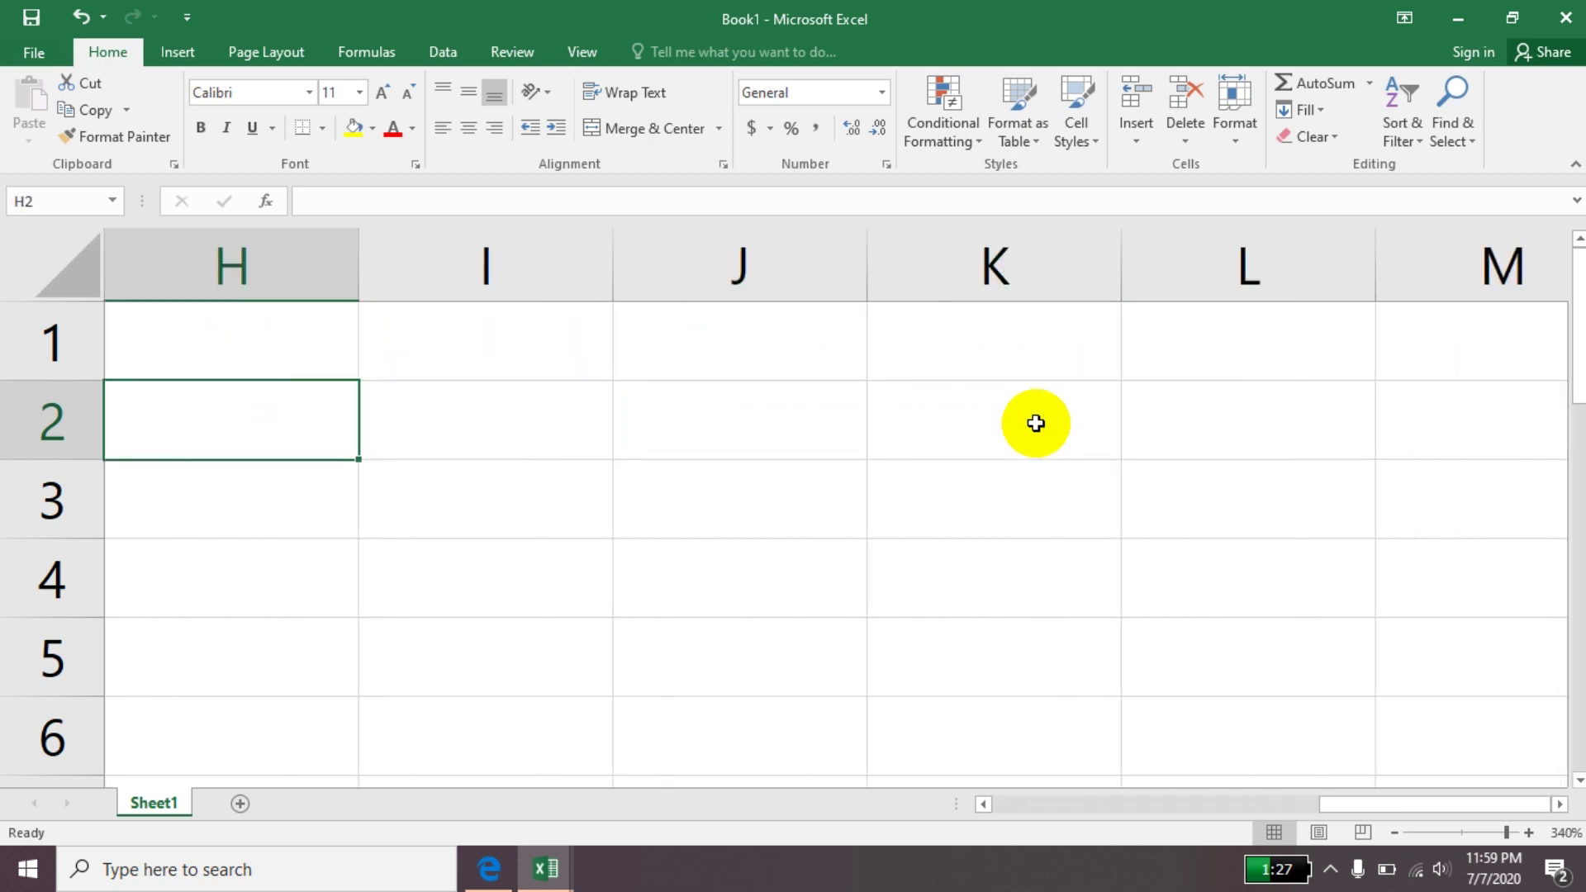
key(Left)
key(Left)
key(Left)
key(Right)
key(Right)
key(Right)
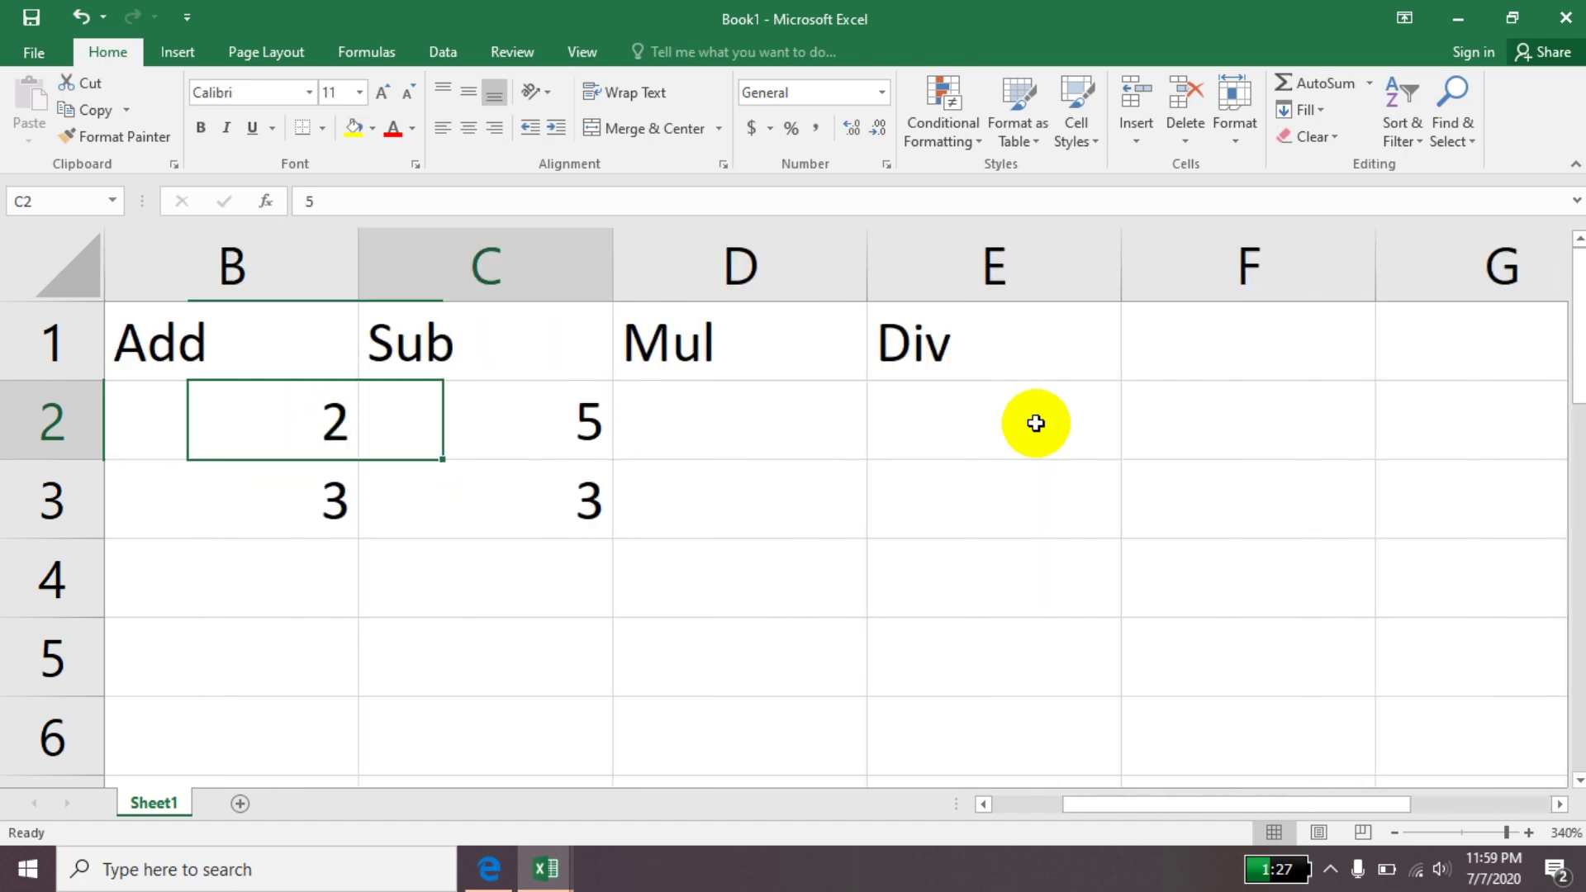
key(Down)
key(Down)
key(Down)
key(Down)
key(Down)
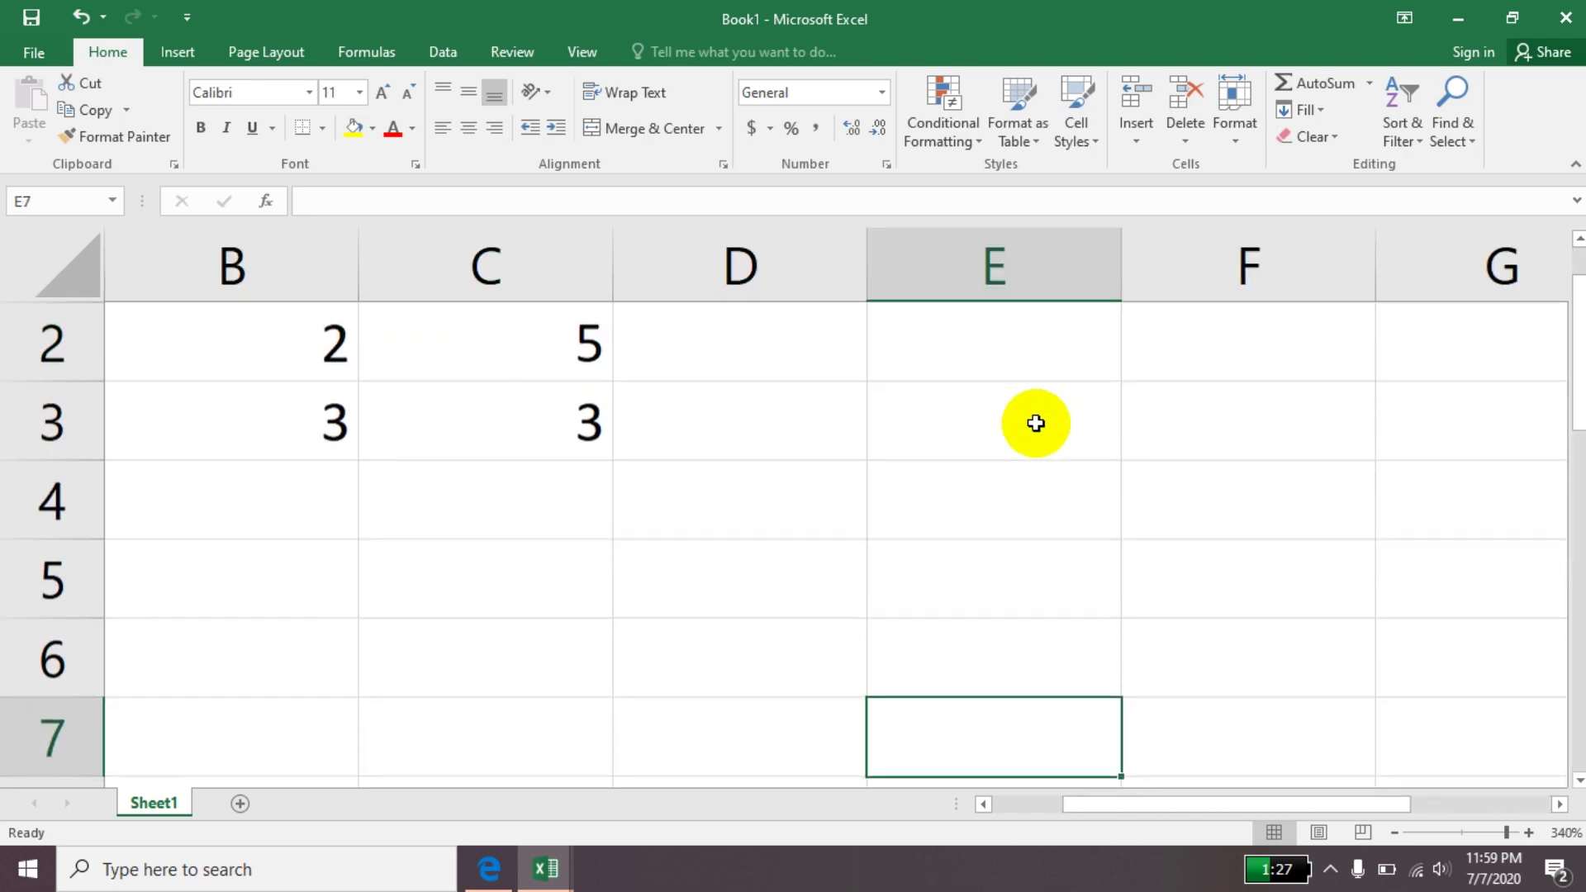
key(Up)
key(Up)
key(Up)
key(Up)
key(Up)
key(Up)
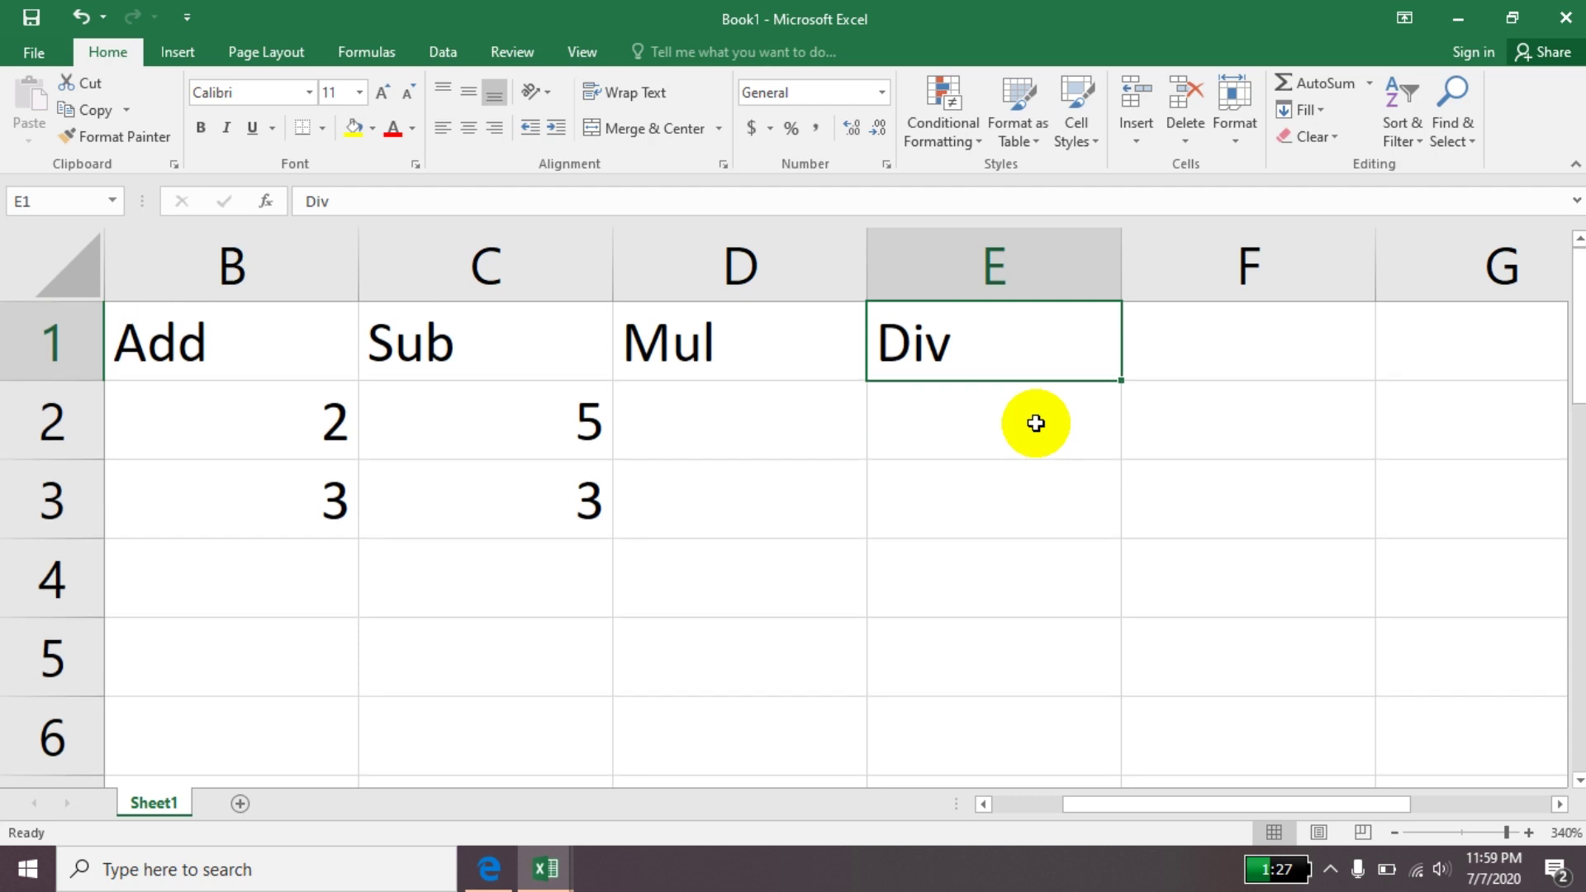
key(Down)
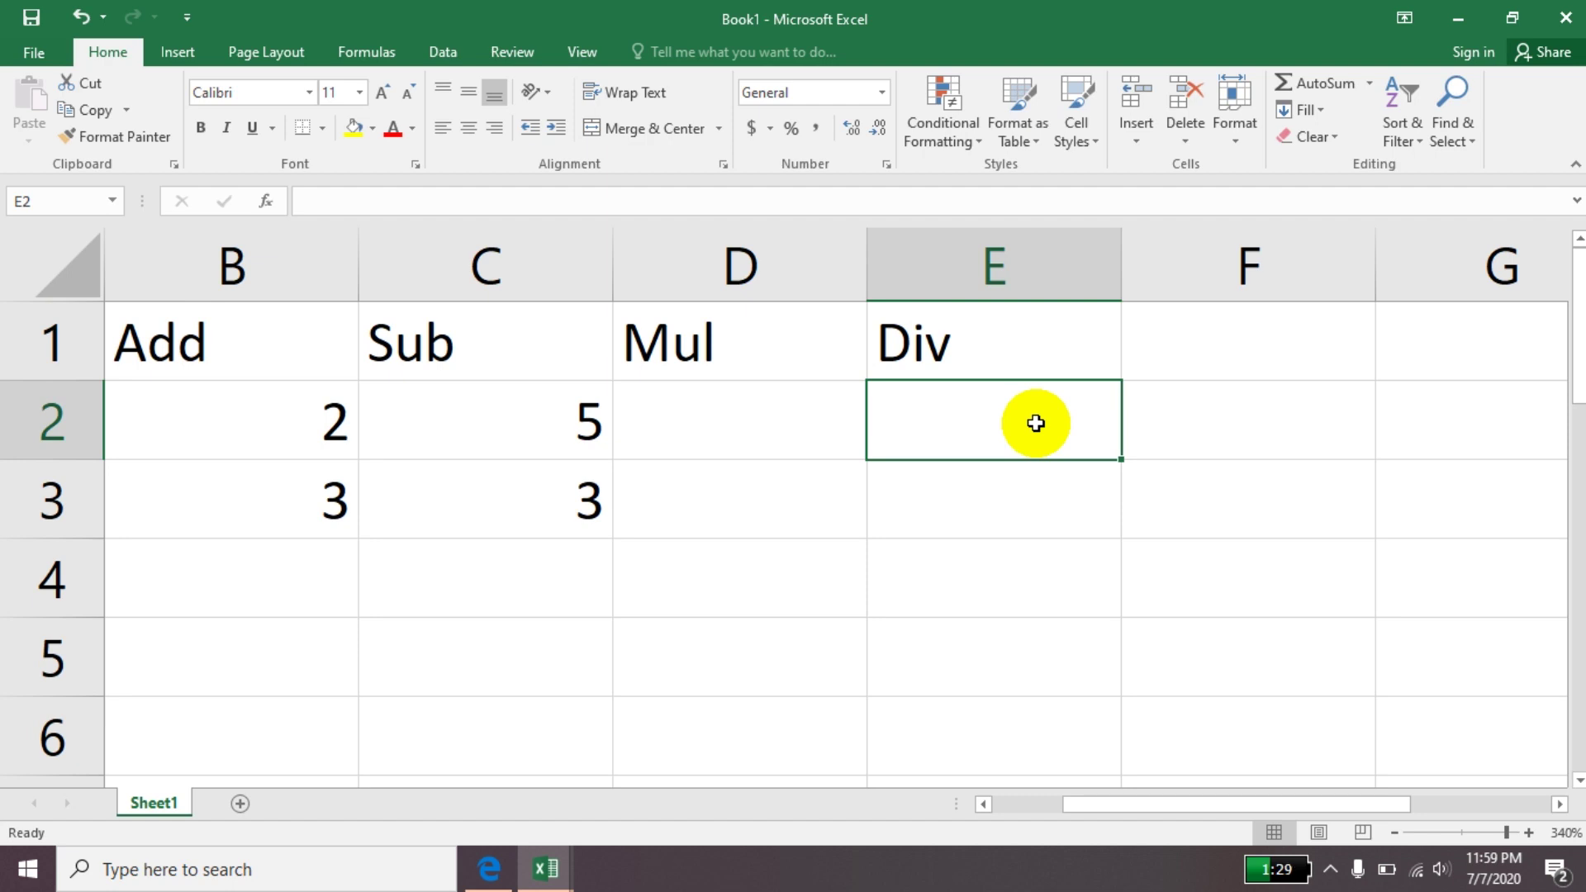
Step: Enter 6 in cell D2 and 3 in cell D3 under the Mul heading
click(823, 399)
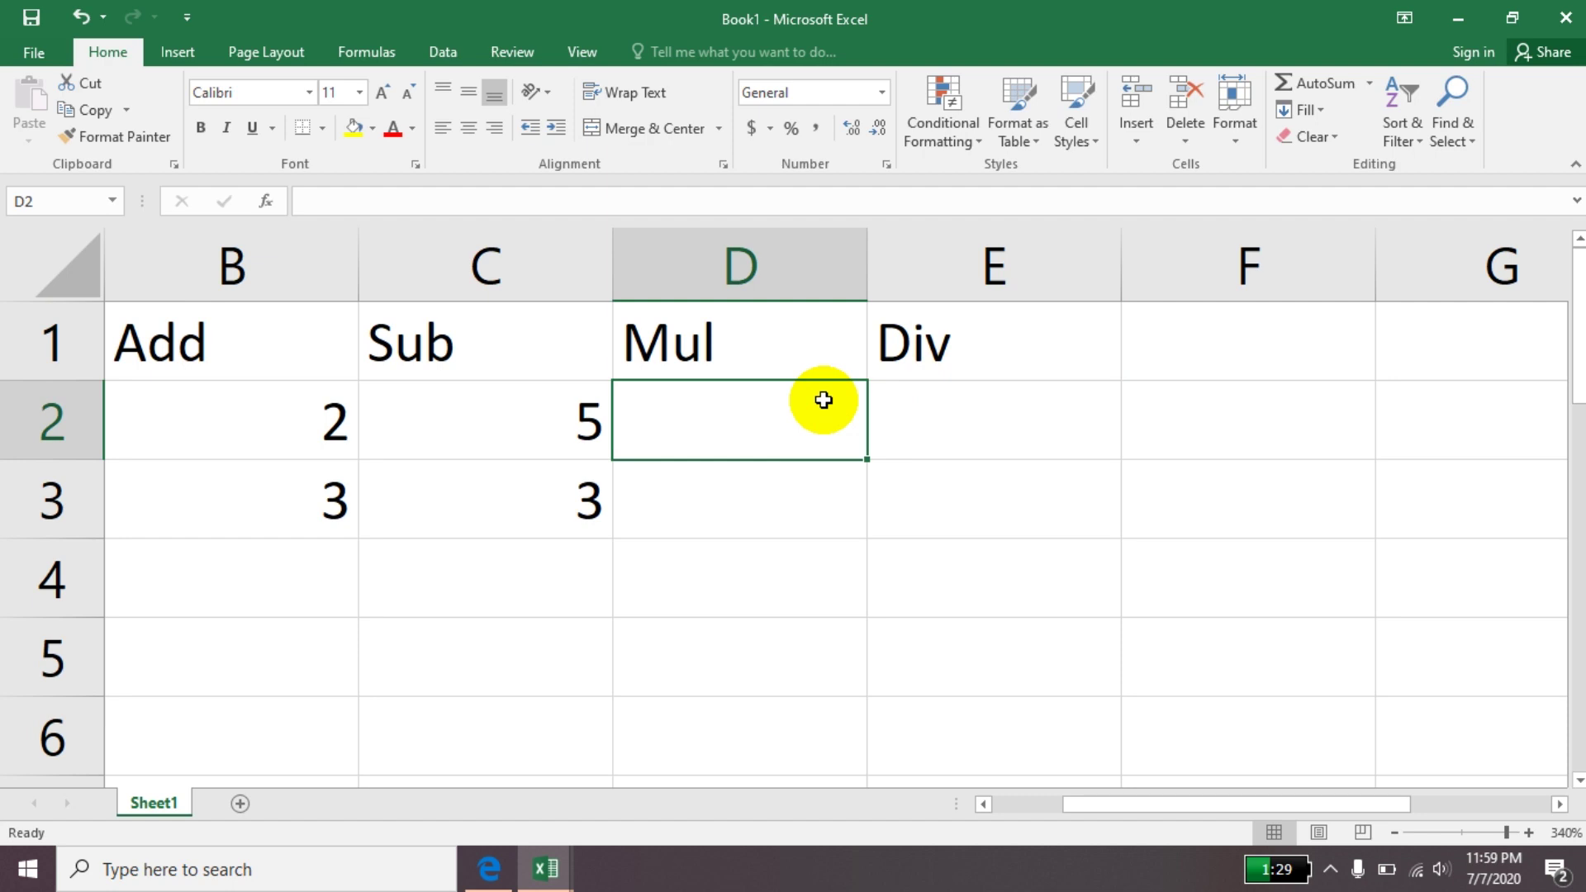
text(6)
key(Return)
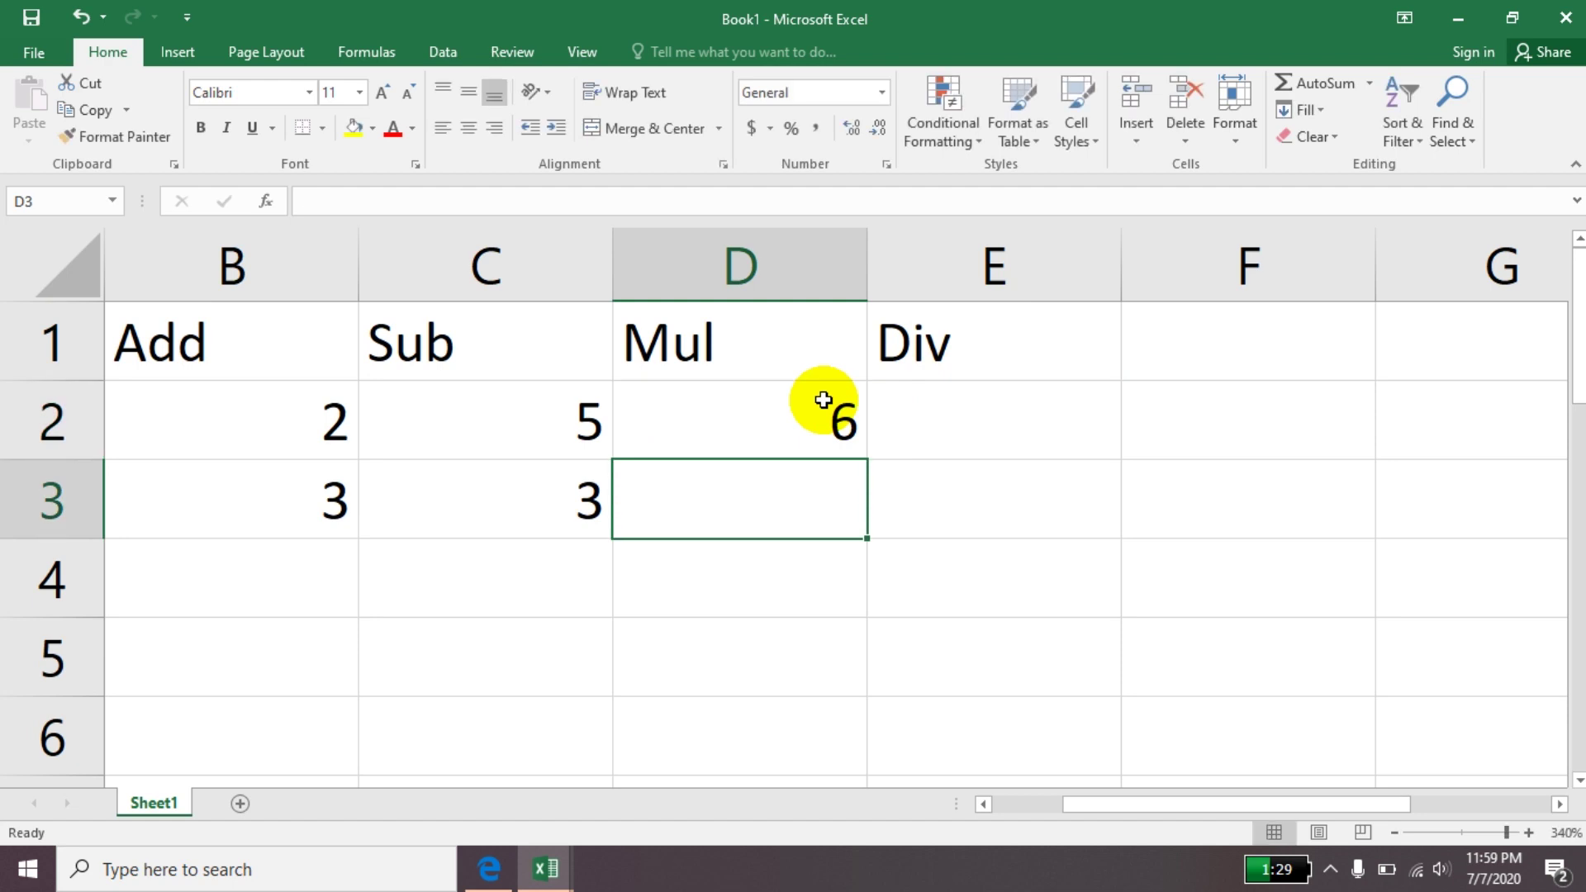
text(3)
key(Return)
key(Up)
key(Up)
key(Right)
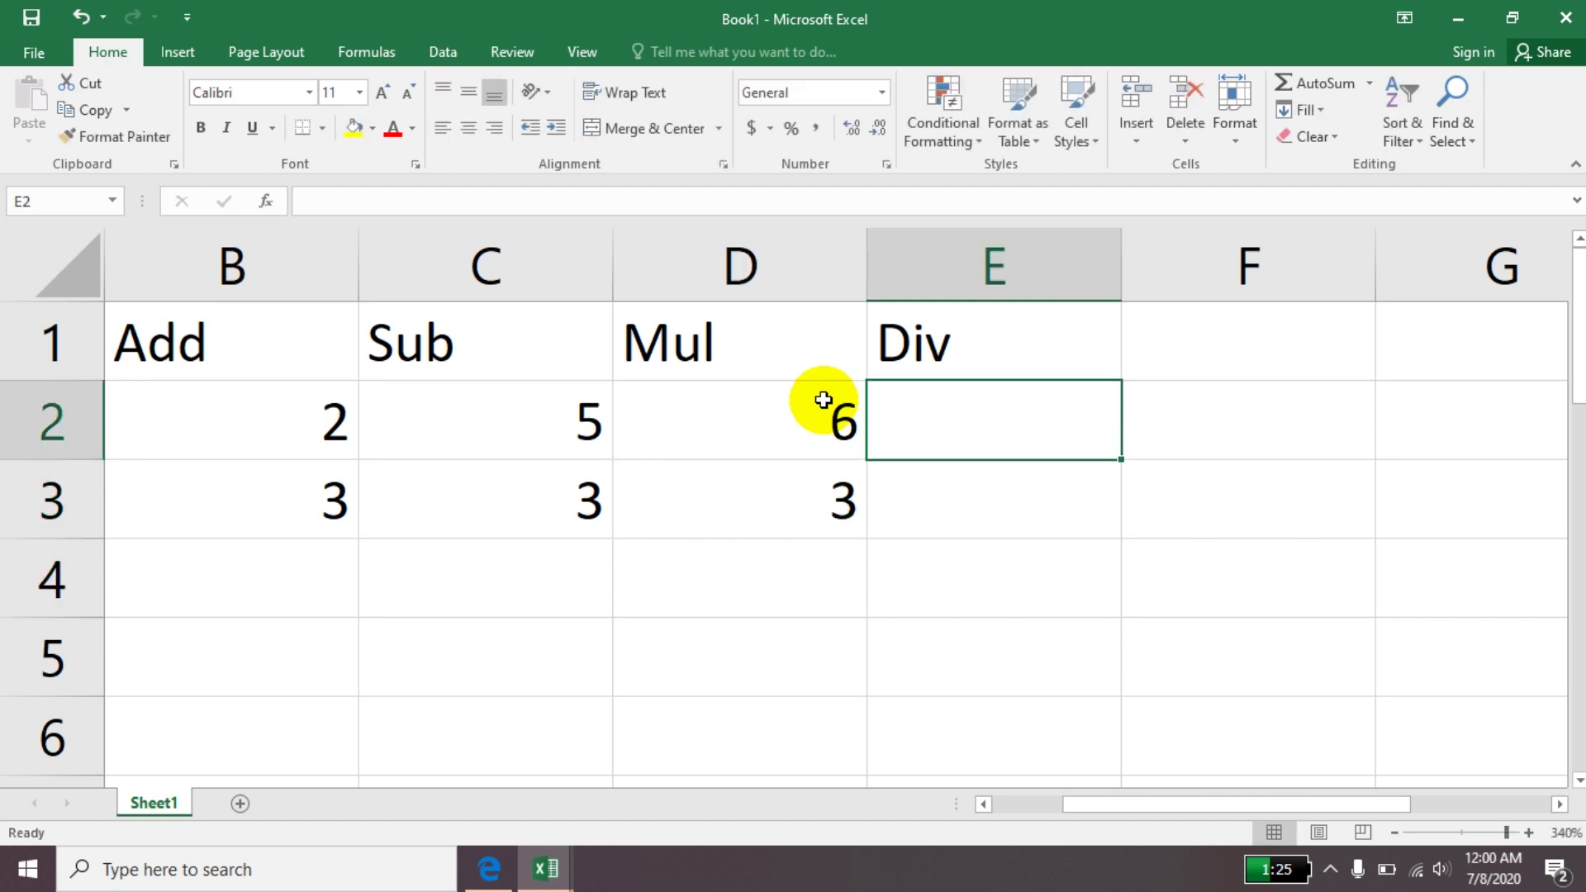
Step: Enter 8 in cell E2 and 4 in cell E3 under the Div heading
text(8)
key(Return)
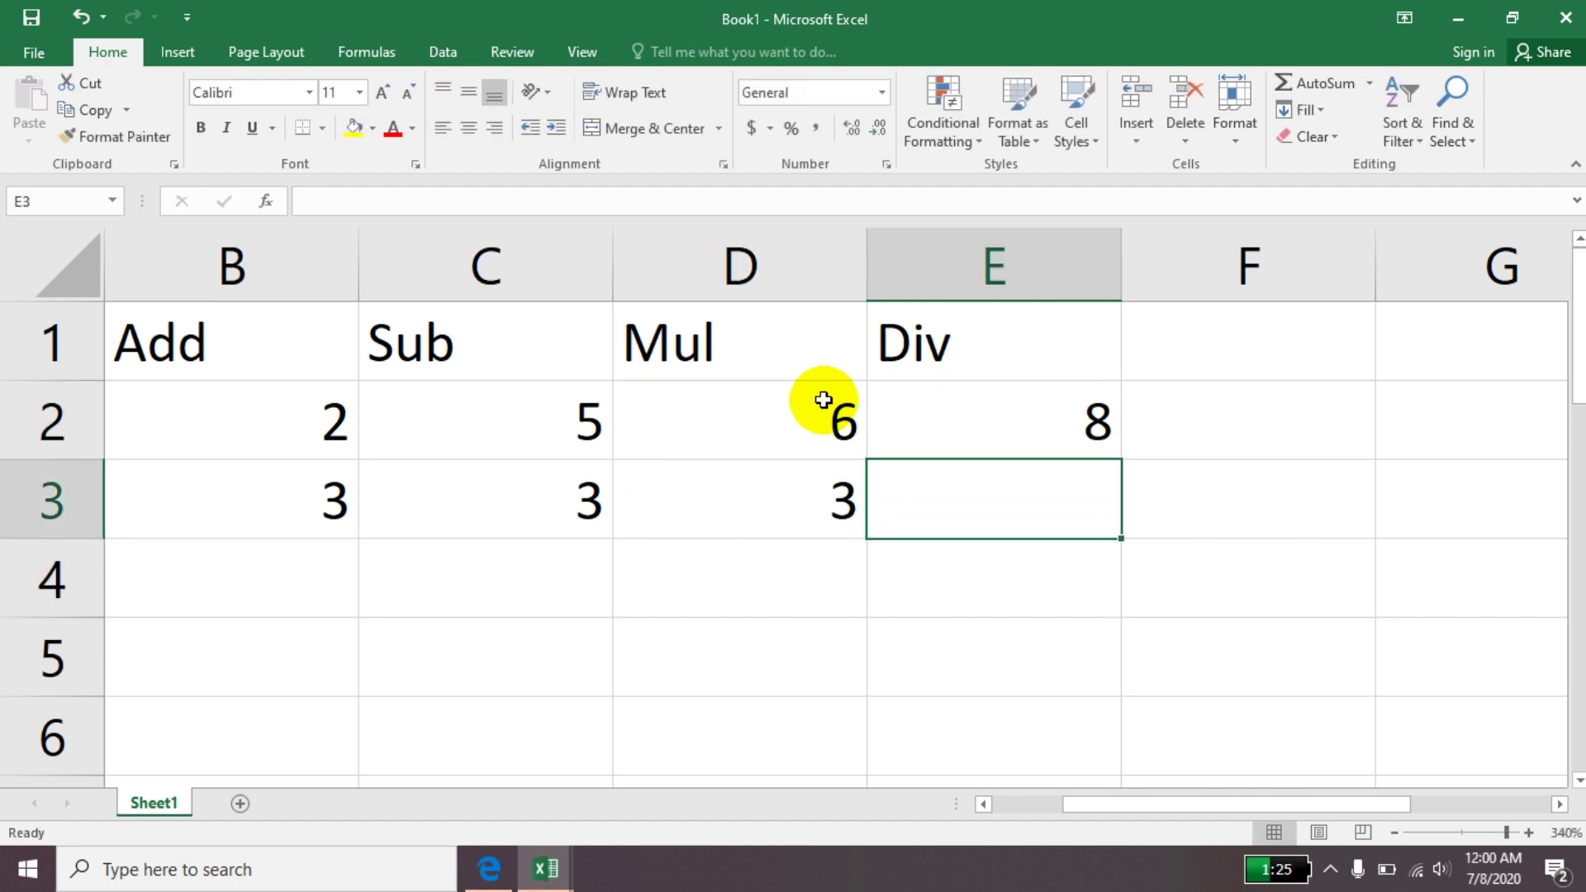
text(4)
key(Return)
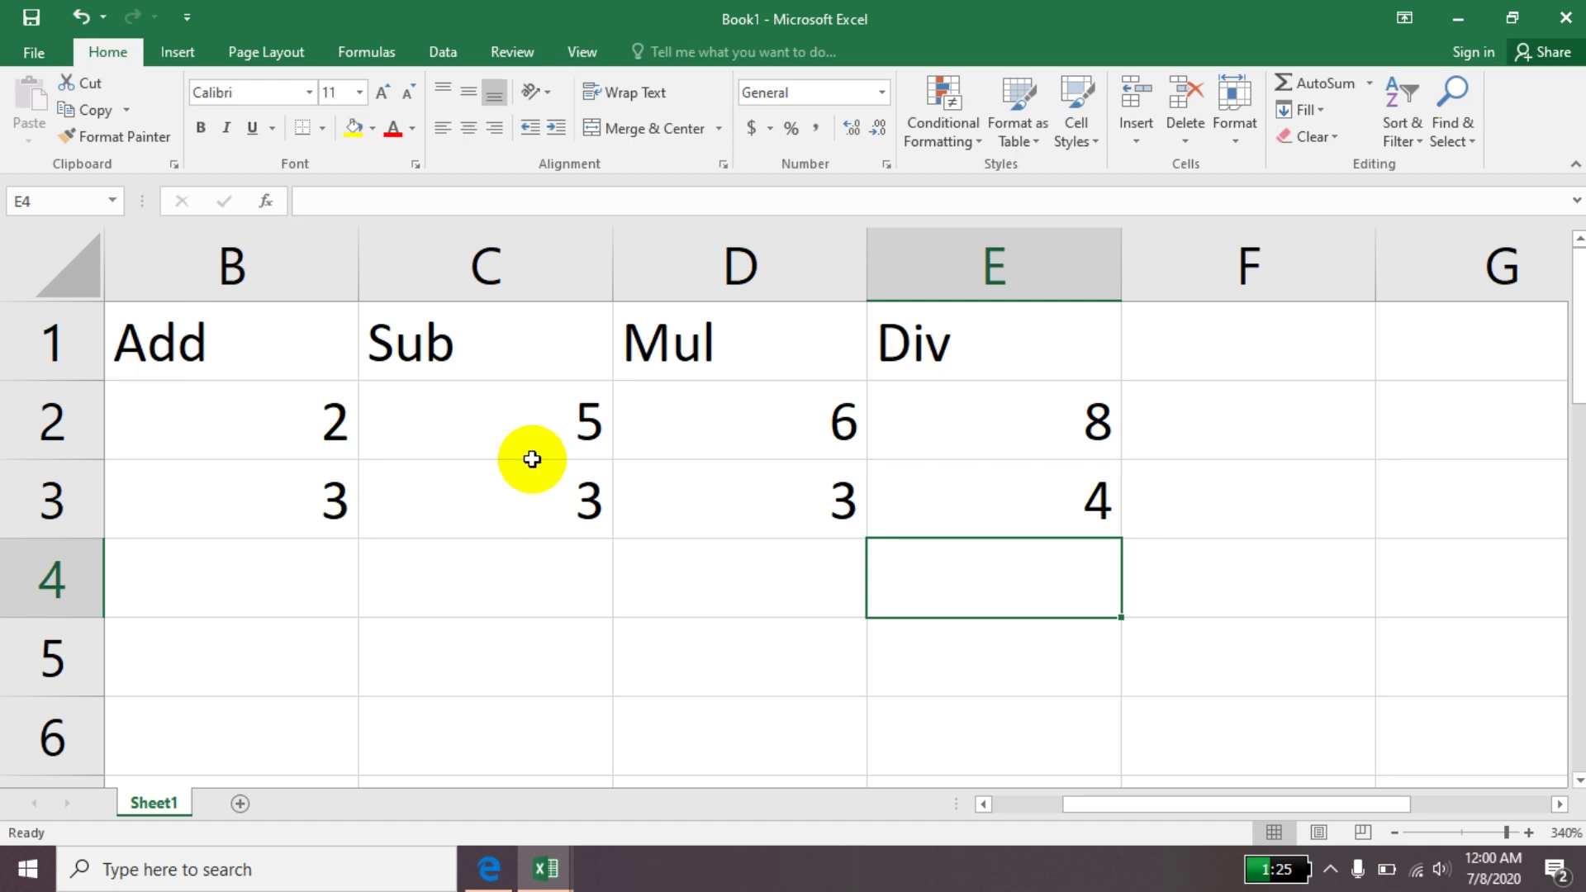
click(984, 805)
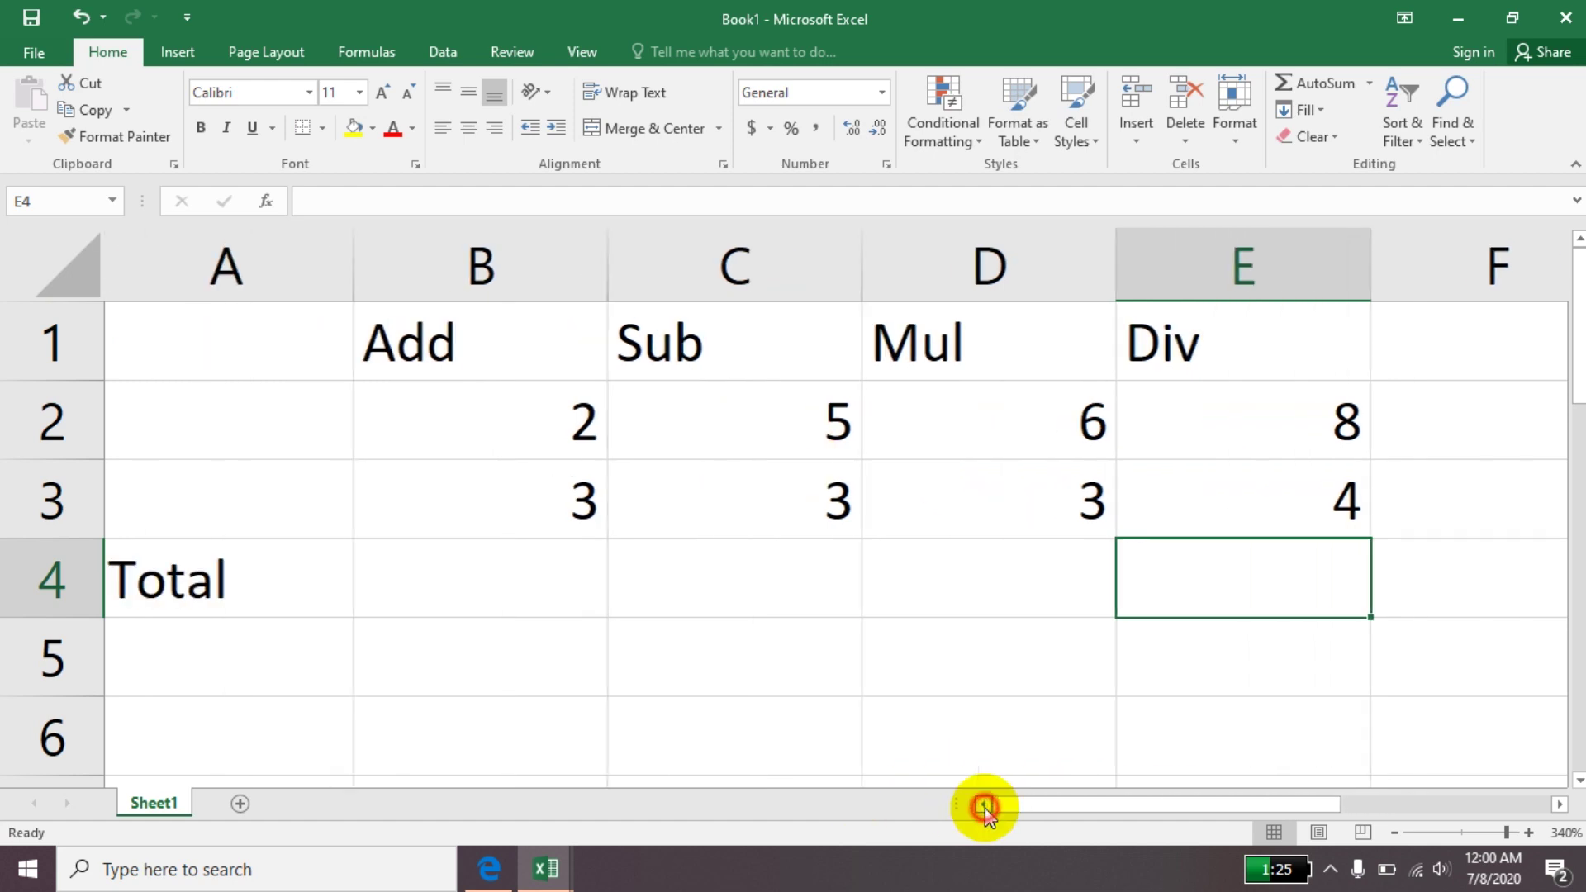
click(505, 362)
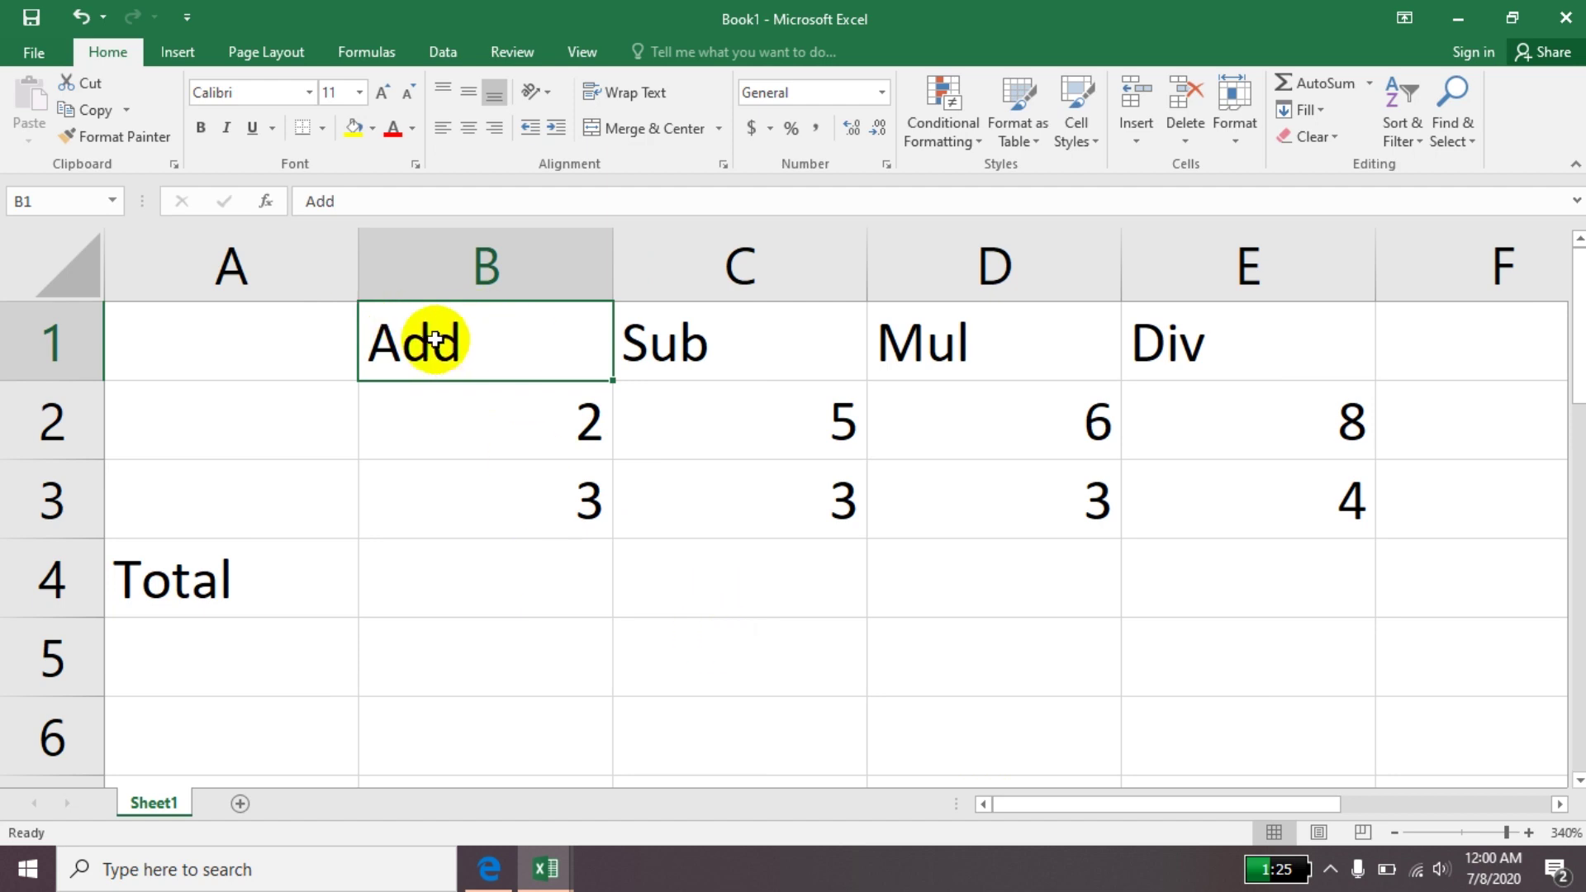
Step: Enter a person's name in cell C5 and 123 in cell C6, with column C widened
click(675, 688)
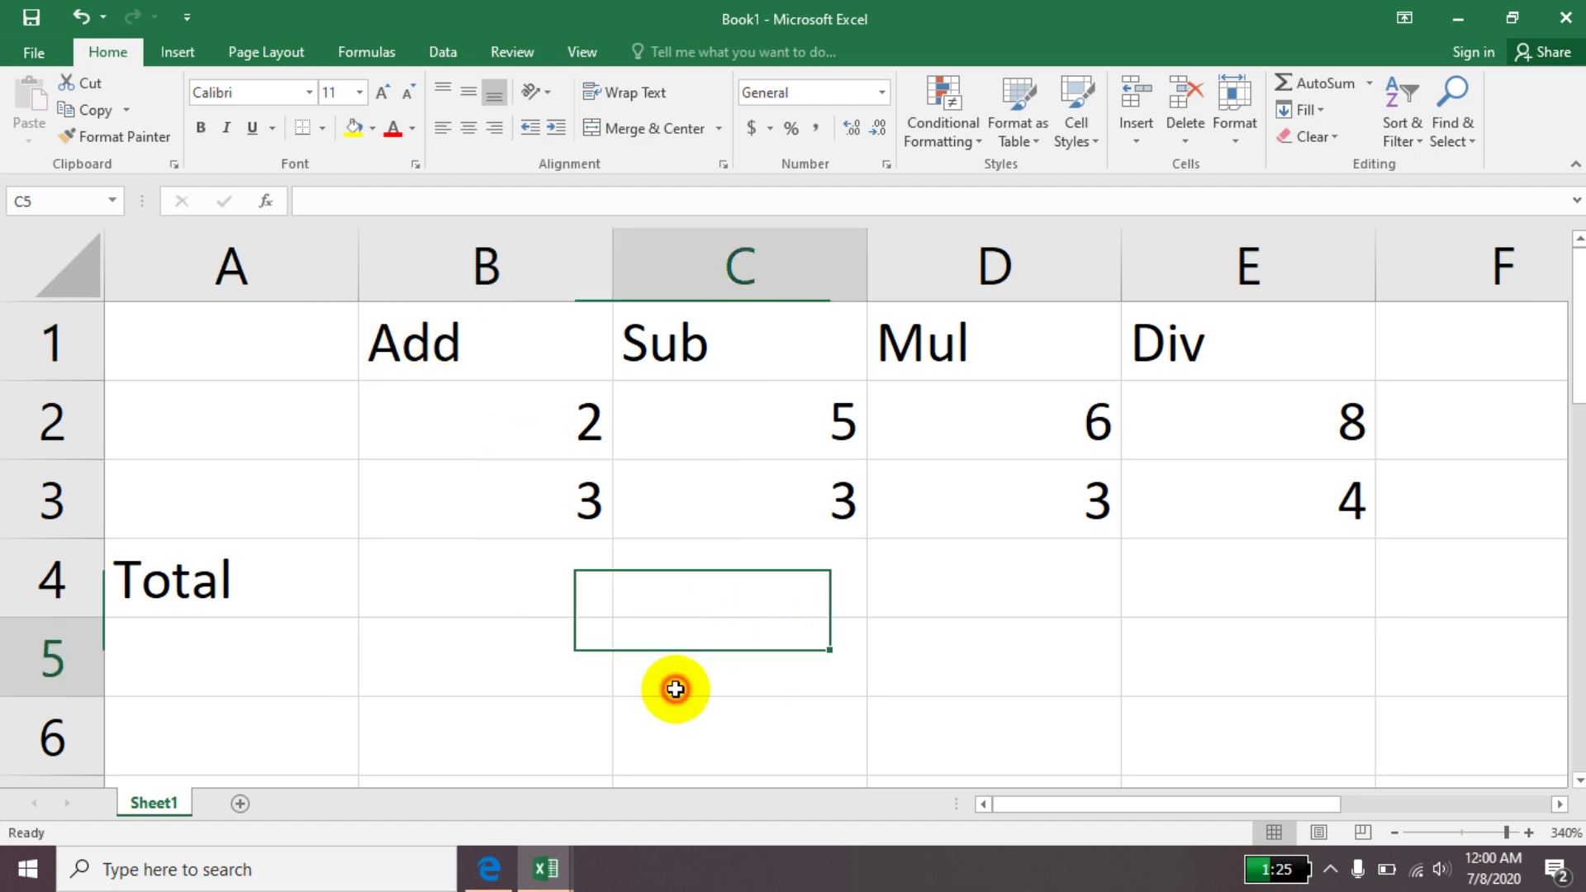
text(M)
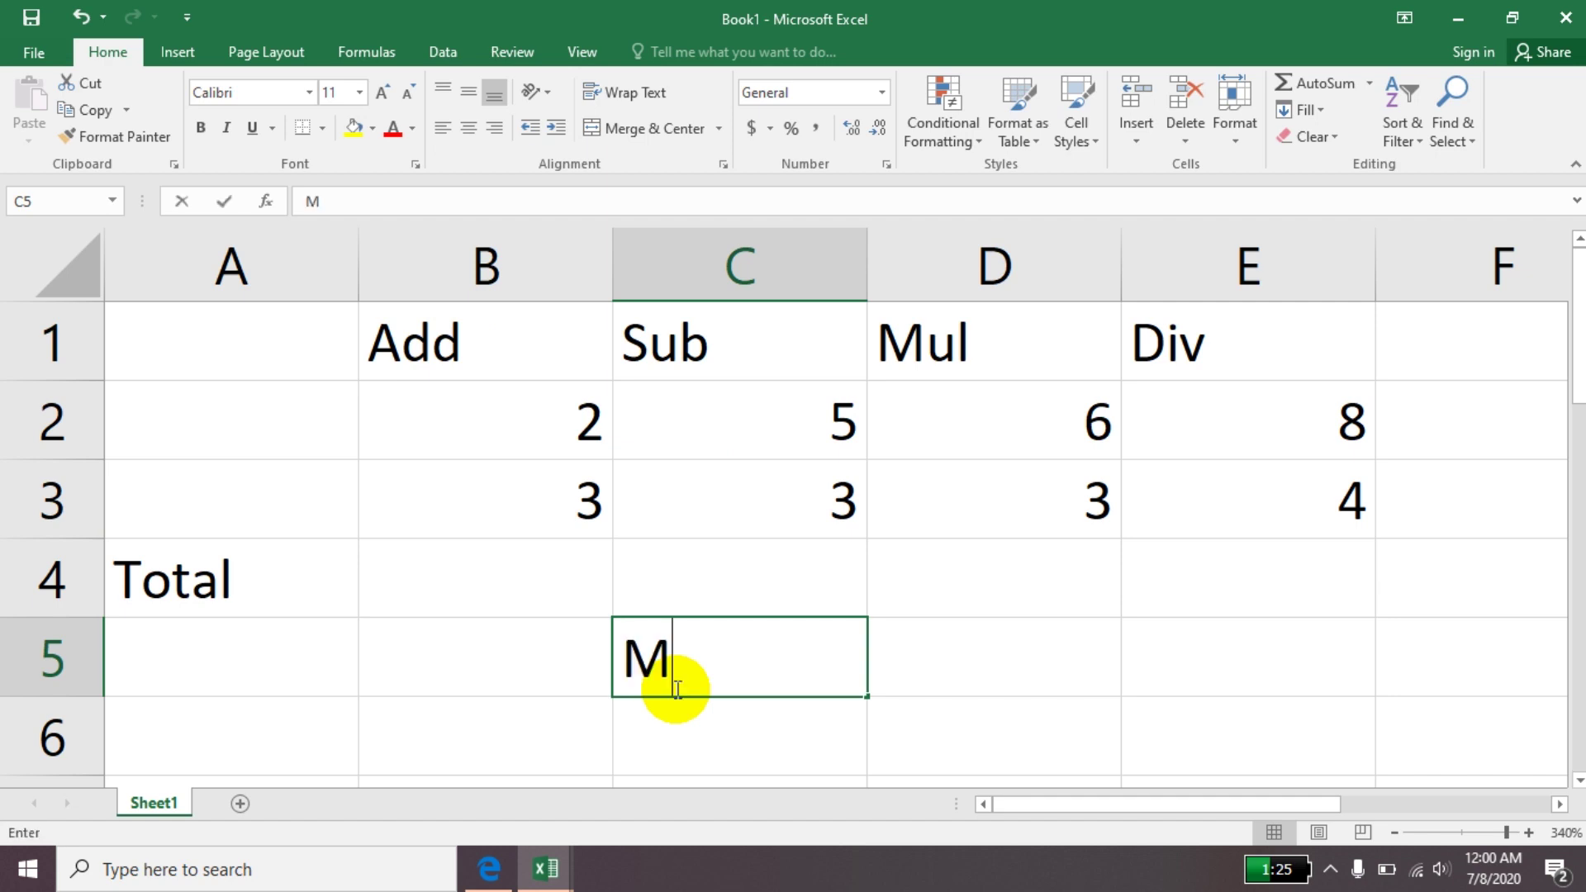
text(asaud)
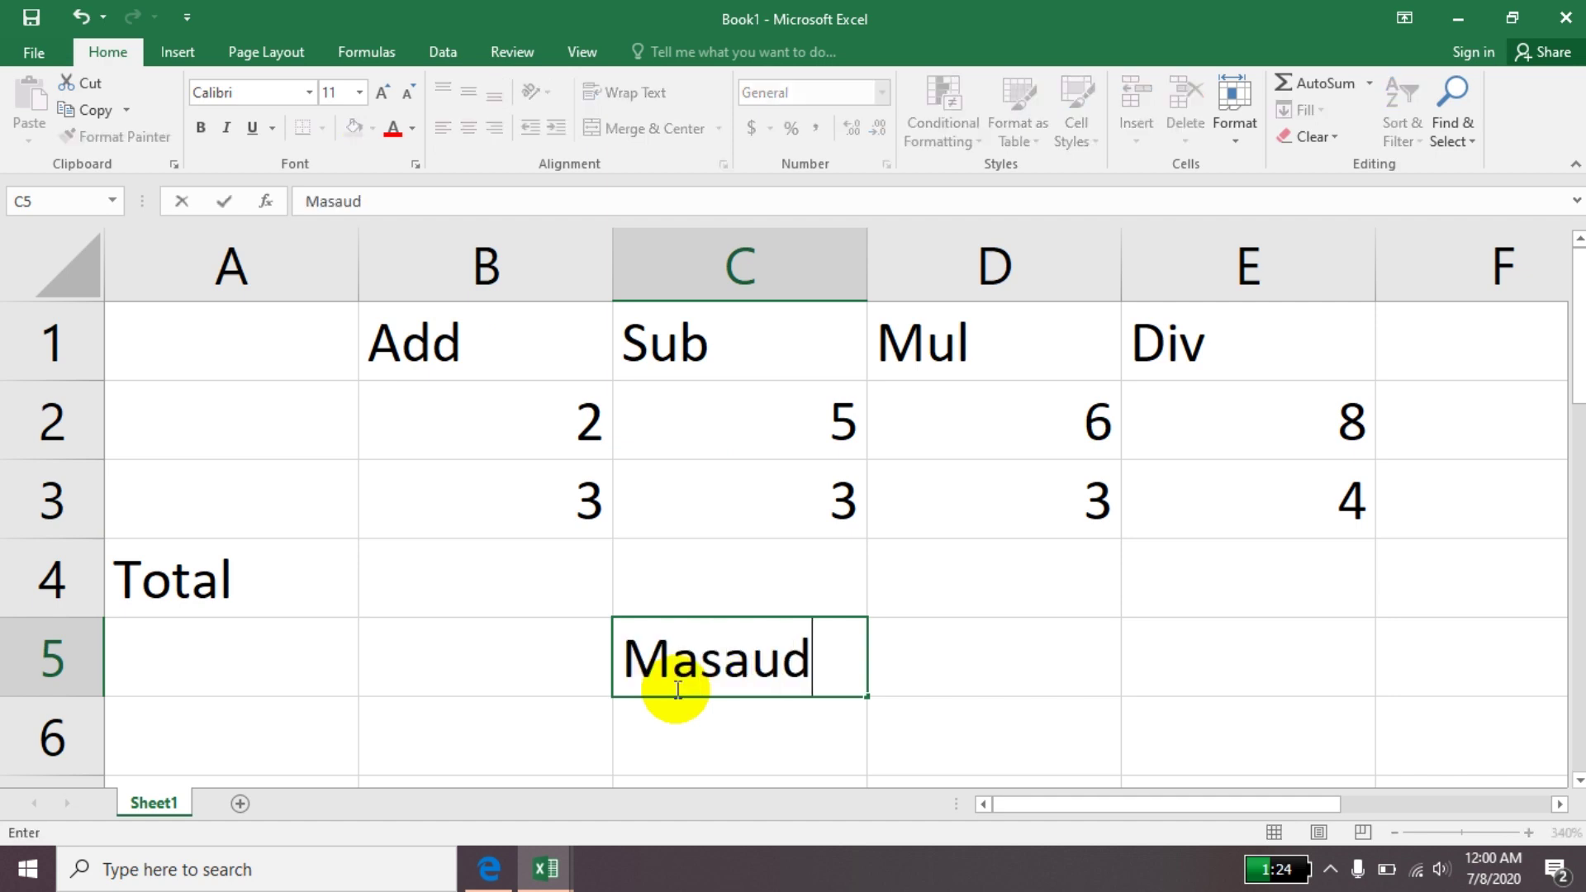
key(Return)
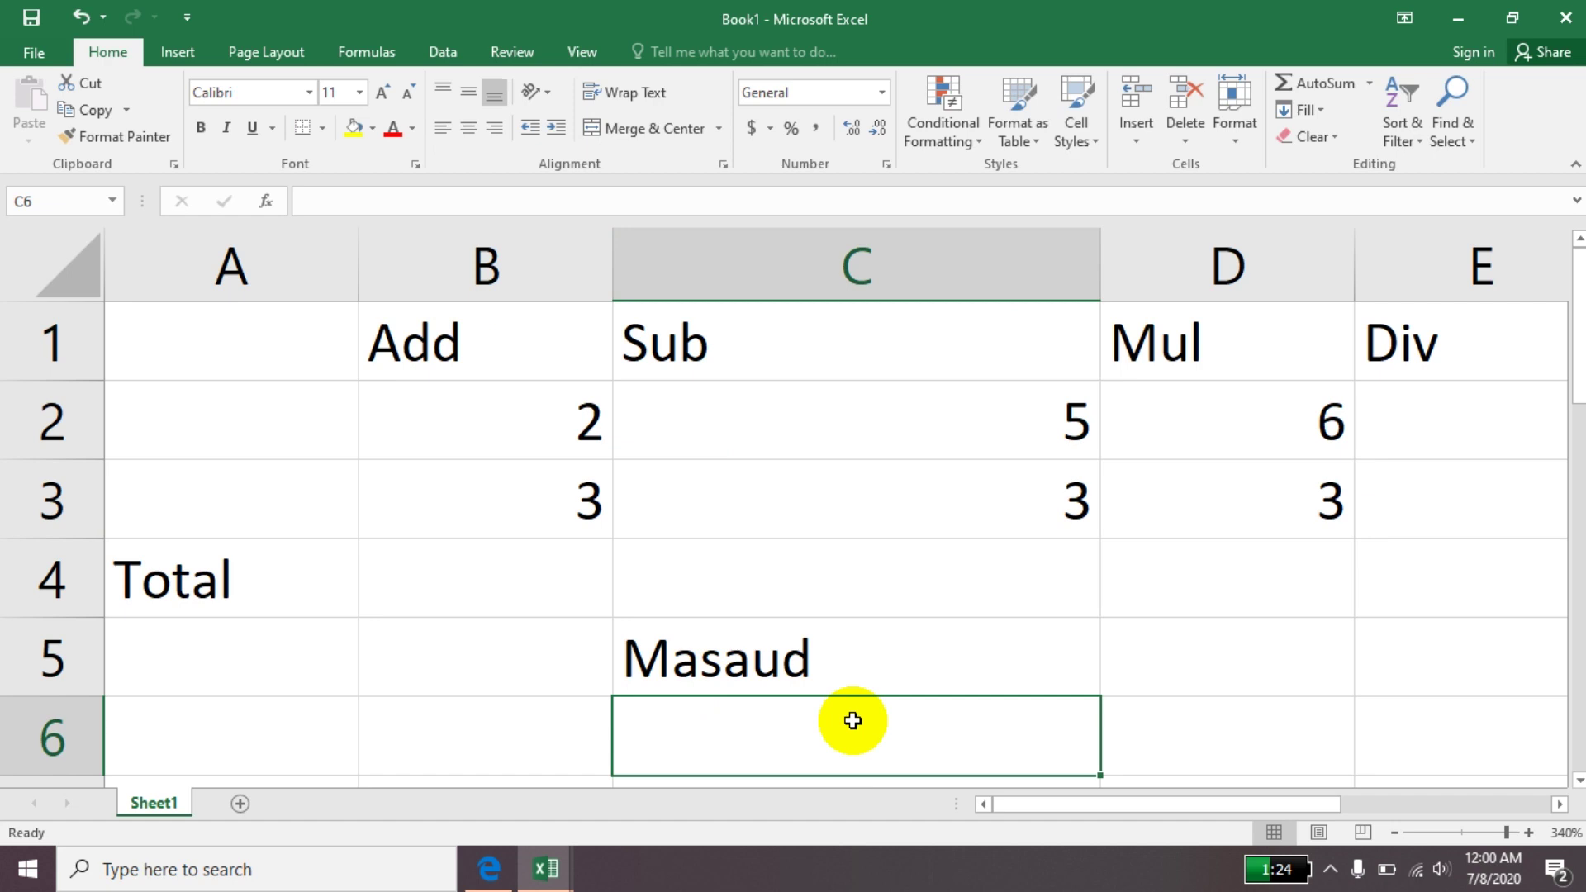
text(123)
key(Return)
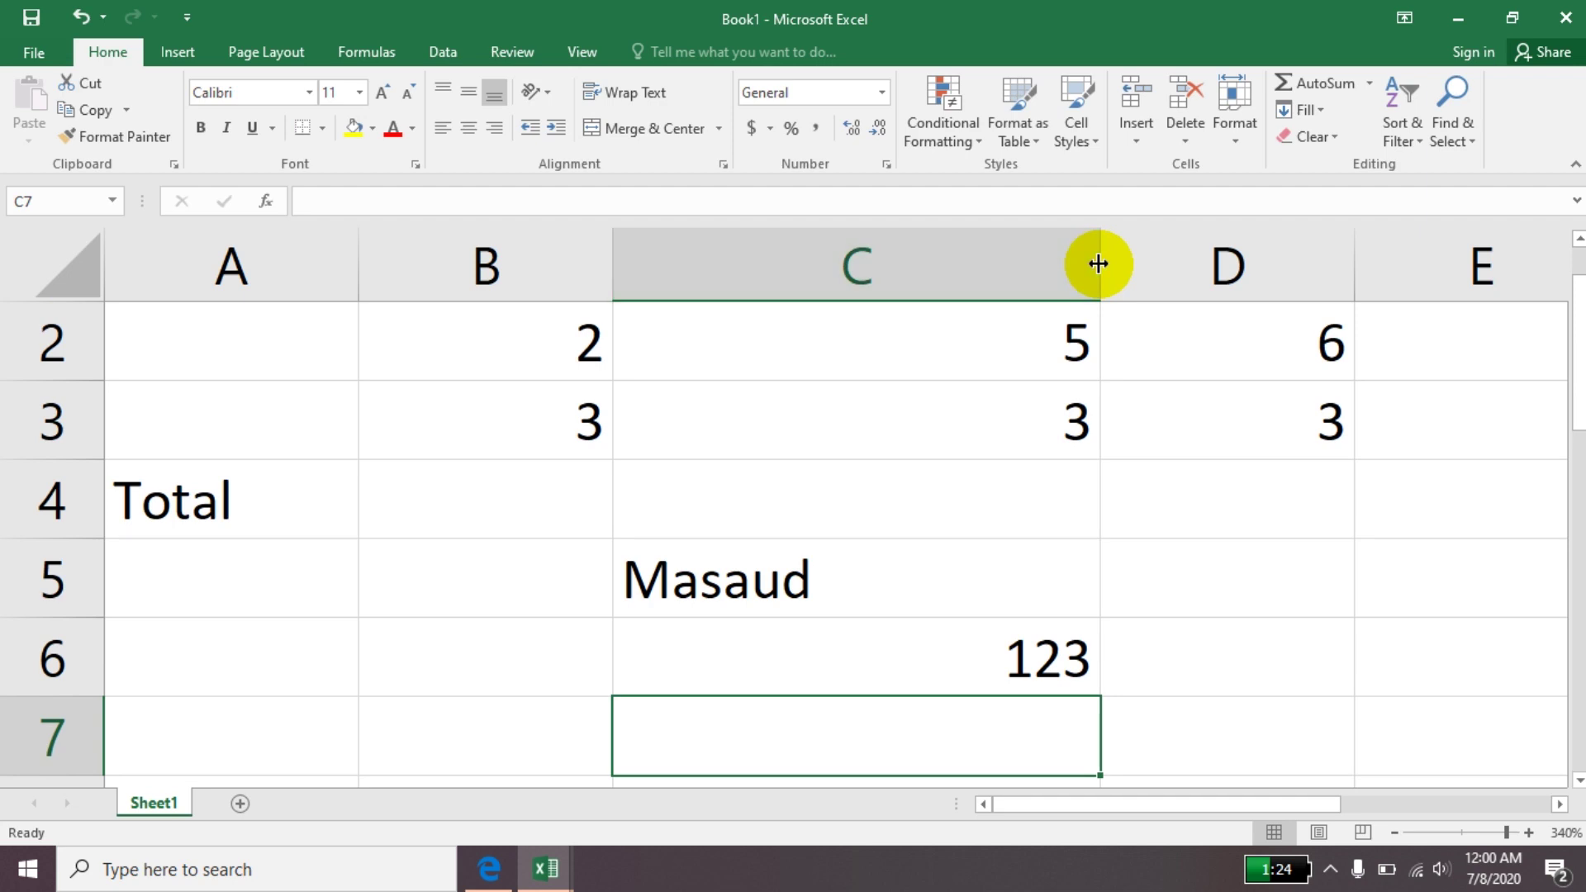
Step: Undo the test entries in C5 and C6 and the widening of column C
key(ctrl+z)
key(ctrl+z)
key(ctrl+z)
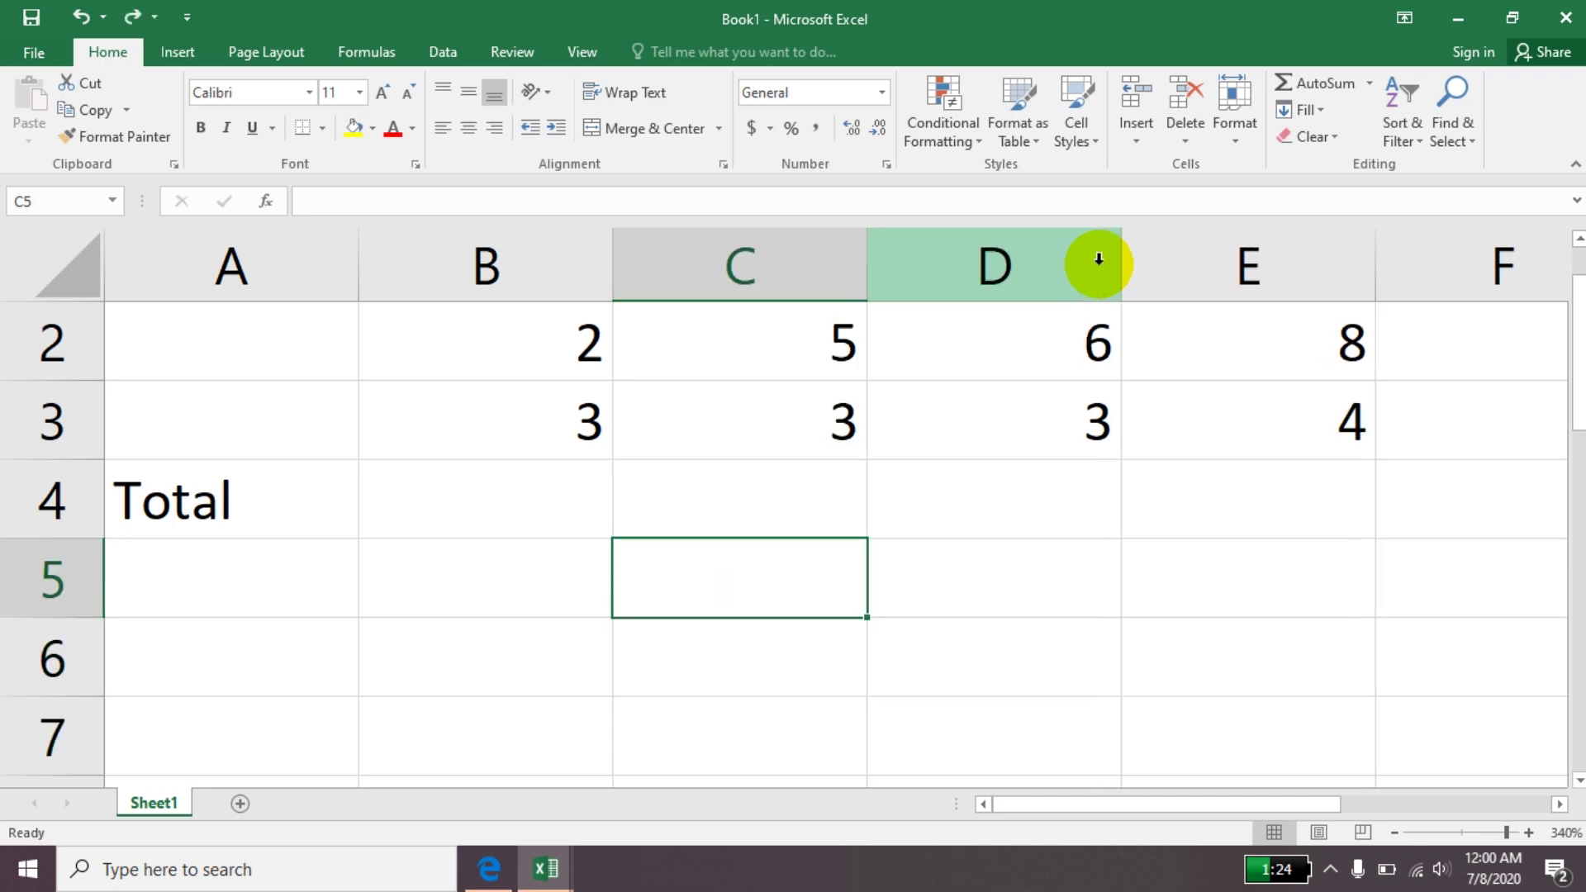
Step: Redo the name, column width and number changes in column C, and undo all three again
key(ctrl+y)
key(ctrl+y)
key(ctrl+y)
key(ctrl+z)
key(ctrl+z)
key(ctrl+z)
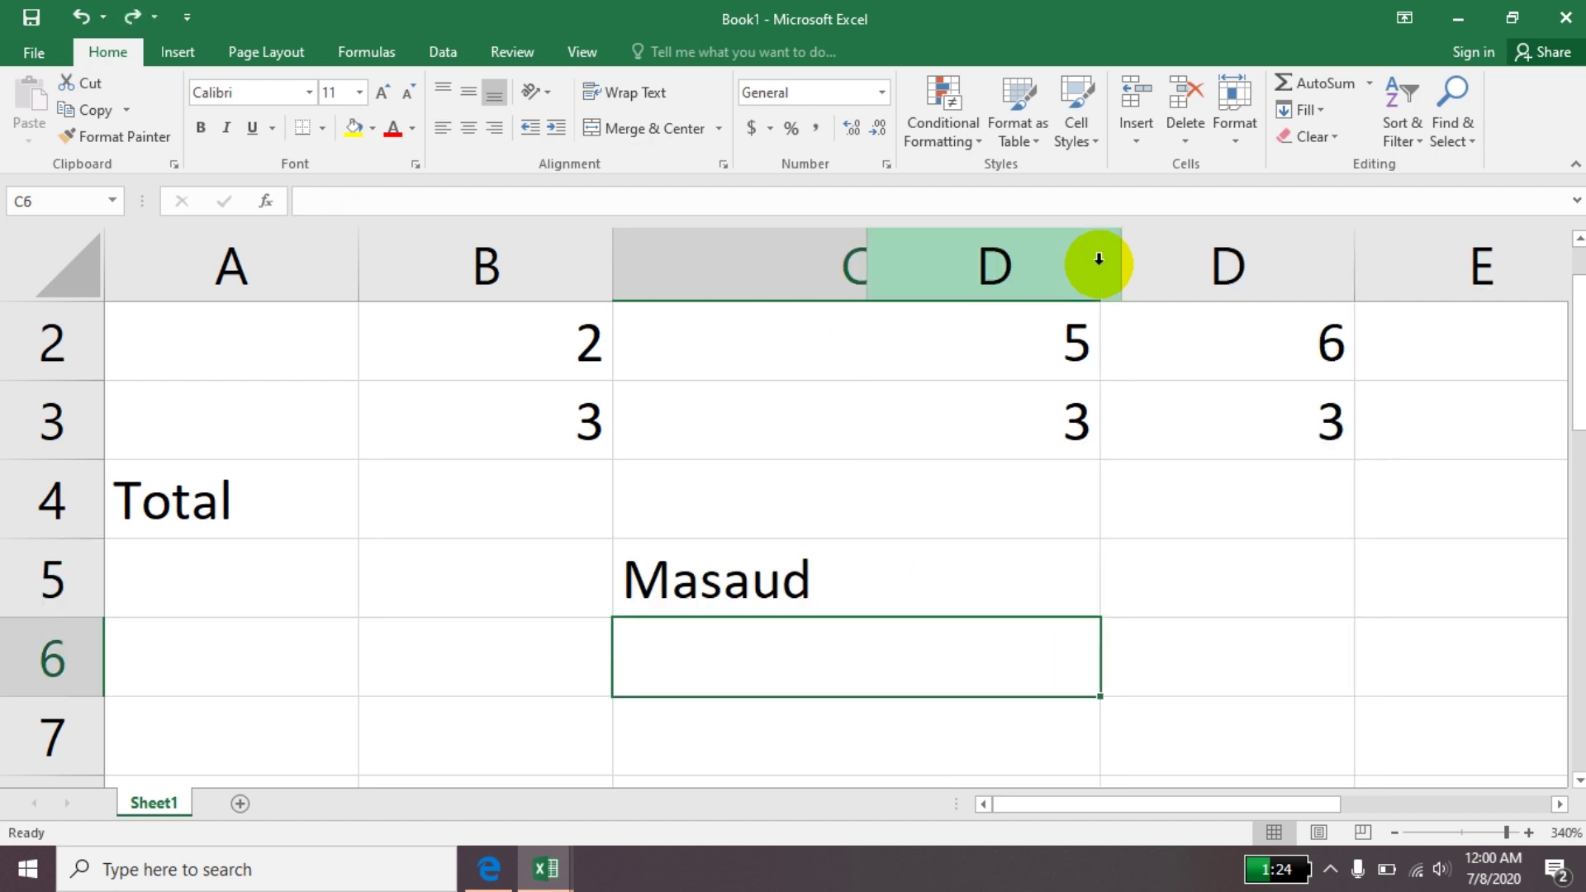
click(816, 642)
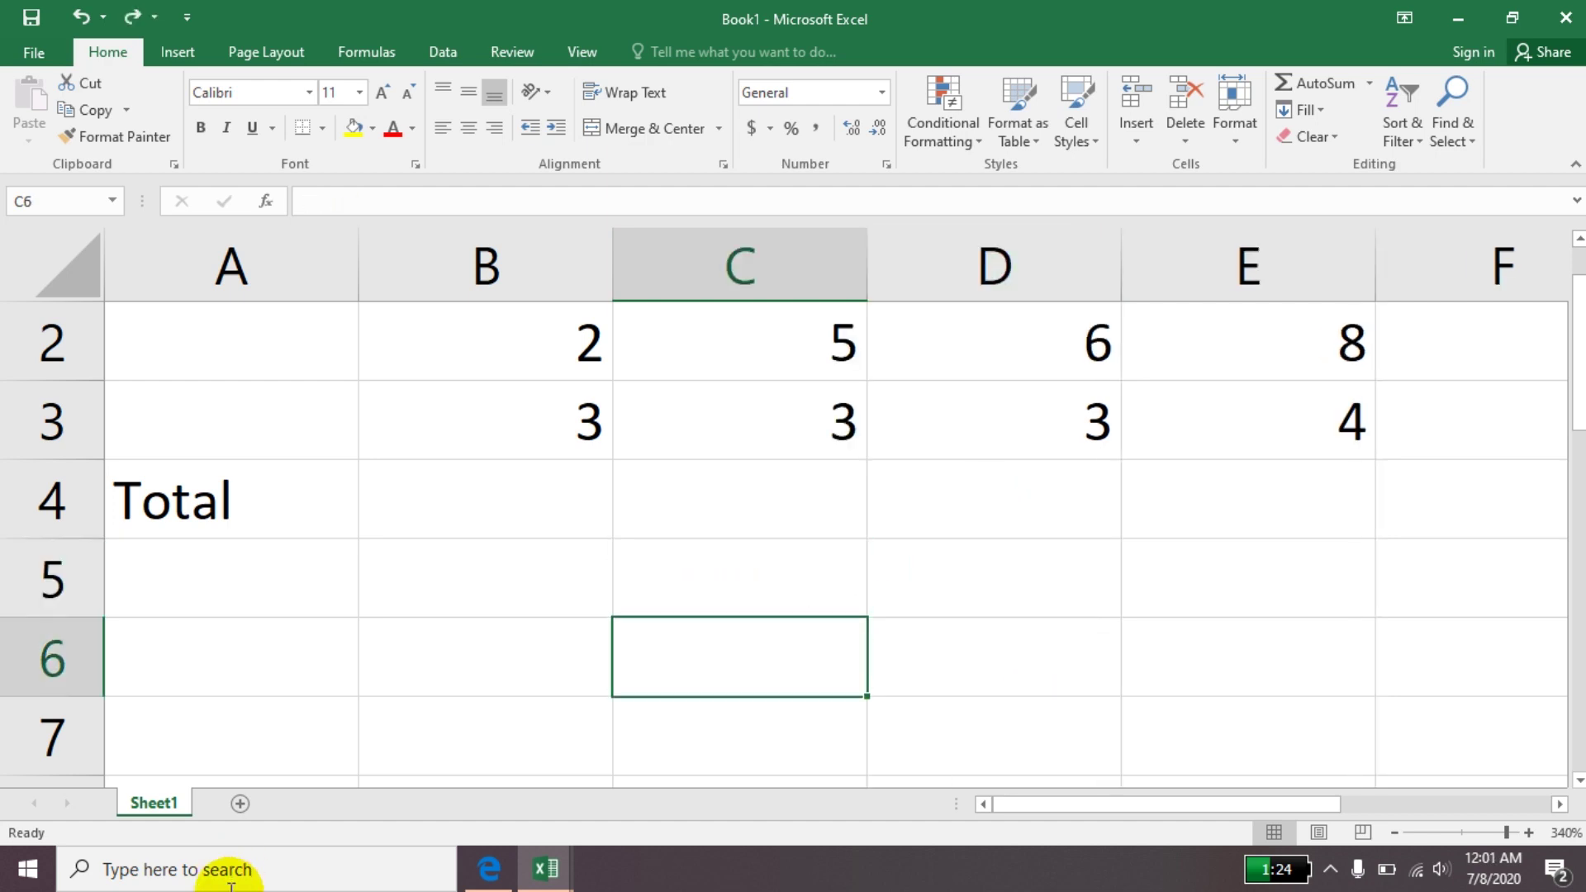
Step: Search Windows for "onscr" and open the On-Screen Keyboard app
click(227, 869)
text(on)
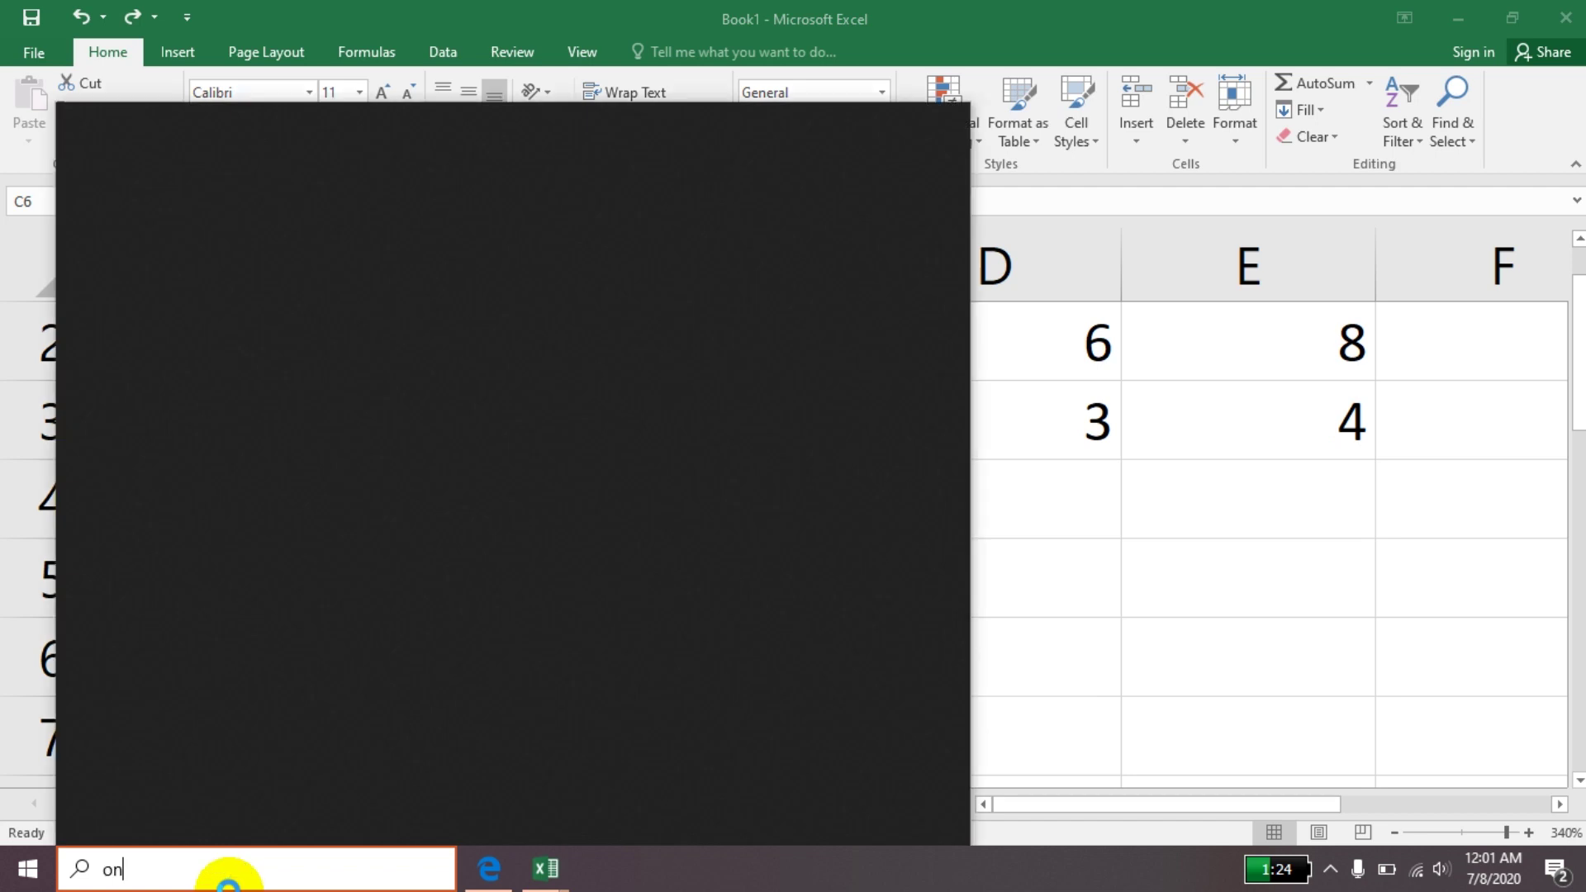
text(s)
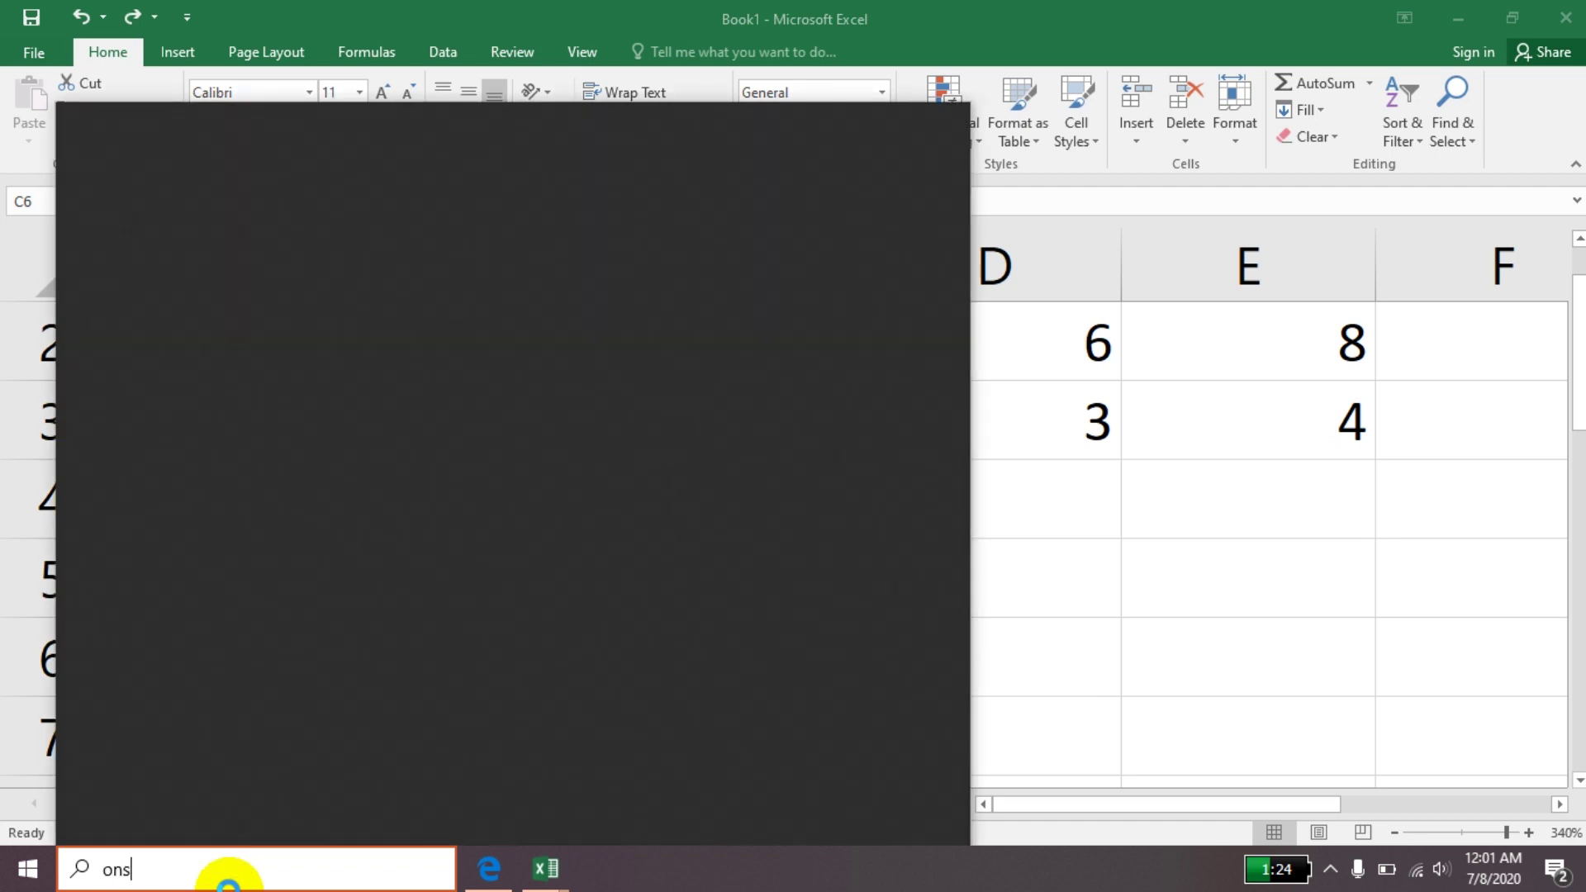
text(cr)
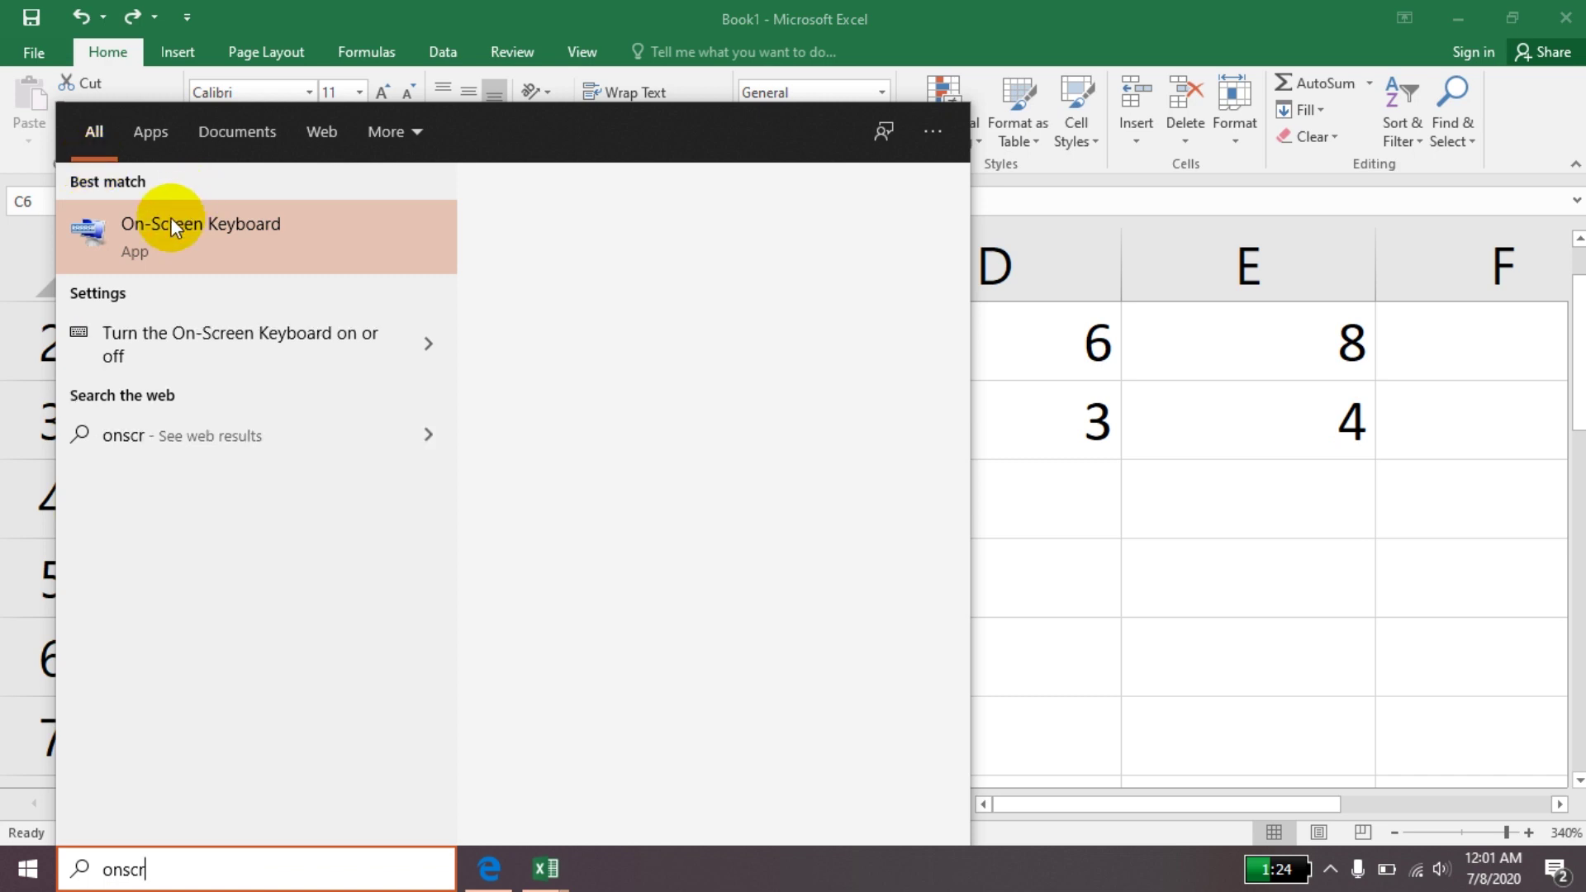
click(168, 225)
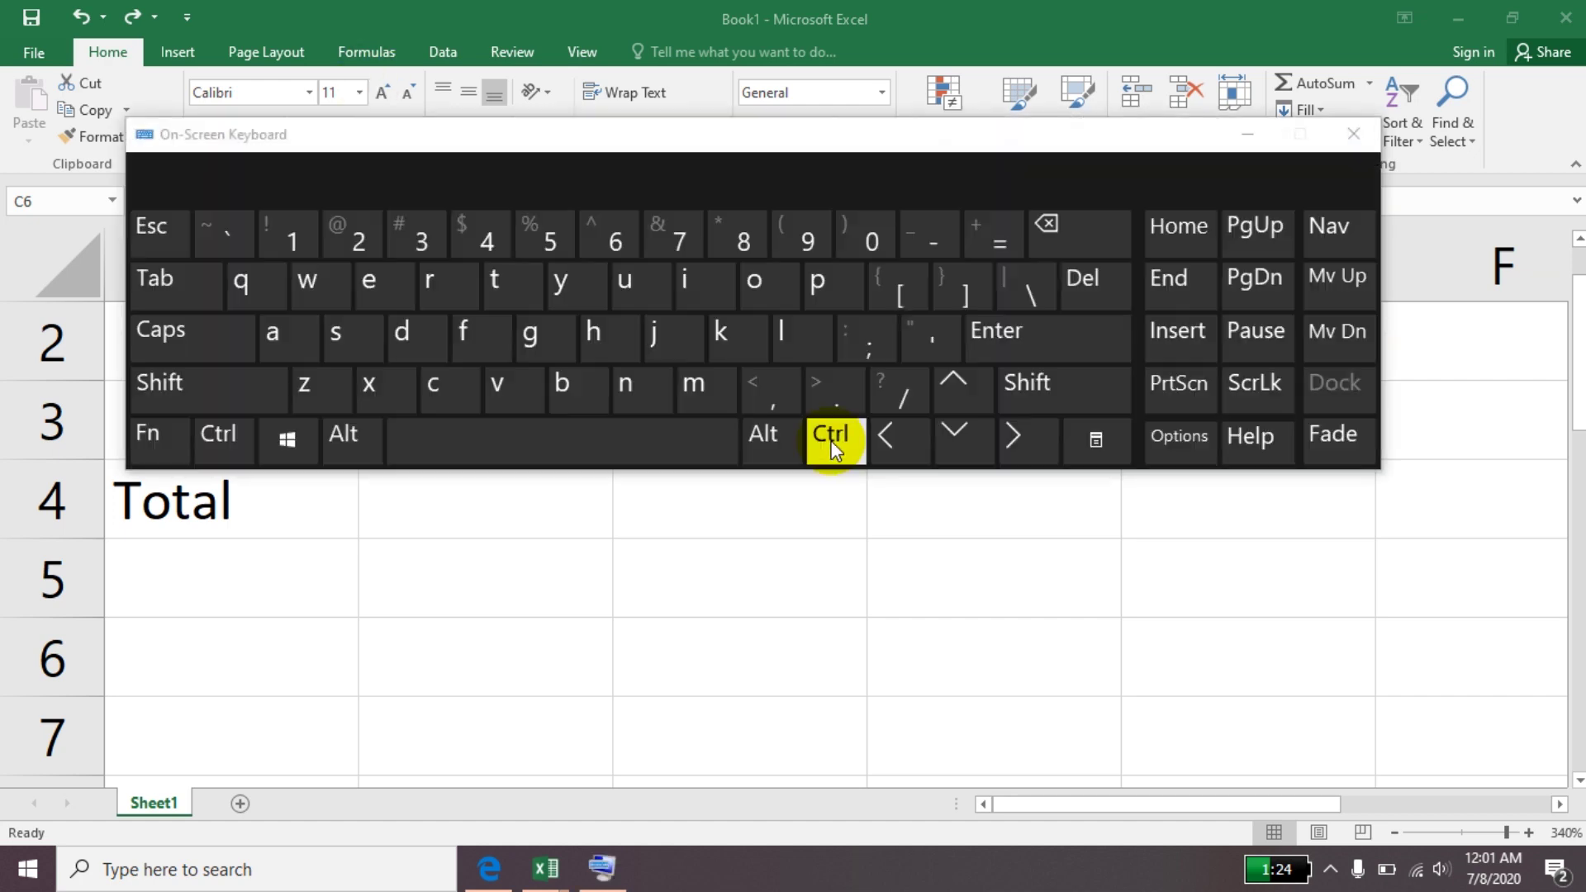
Step: Select cell C4 and move the On-Screen Keyboard window clear of columns A to C
drag(710, 141, 1054, 605)
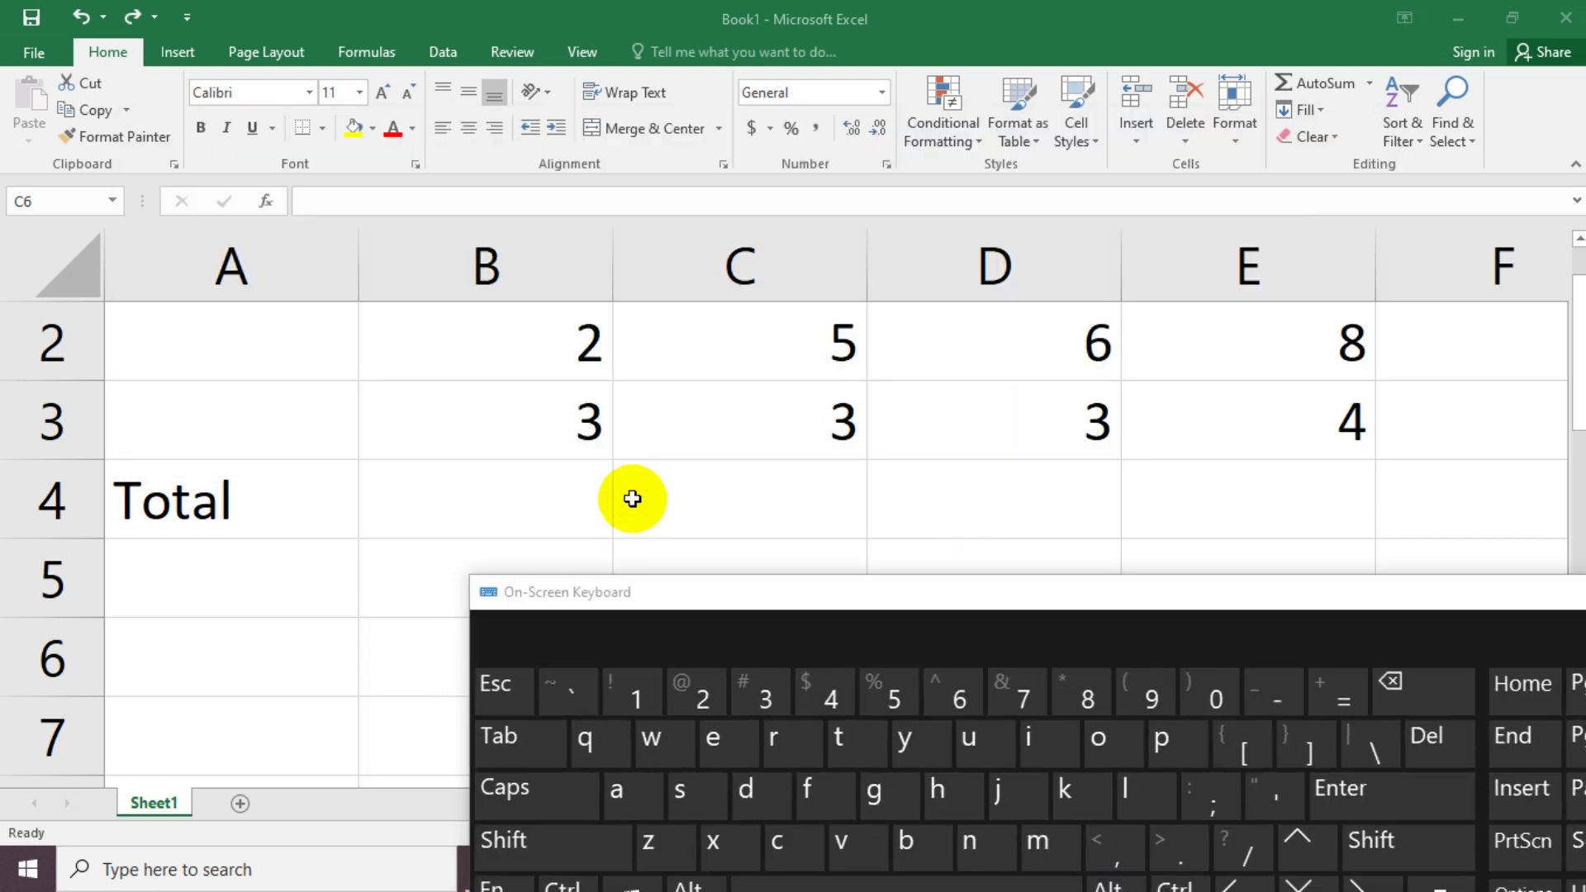
click(633, 504)
drag(633, 593, 1278, 299)
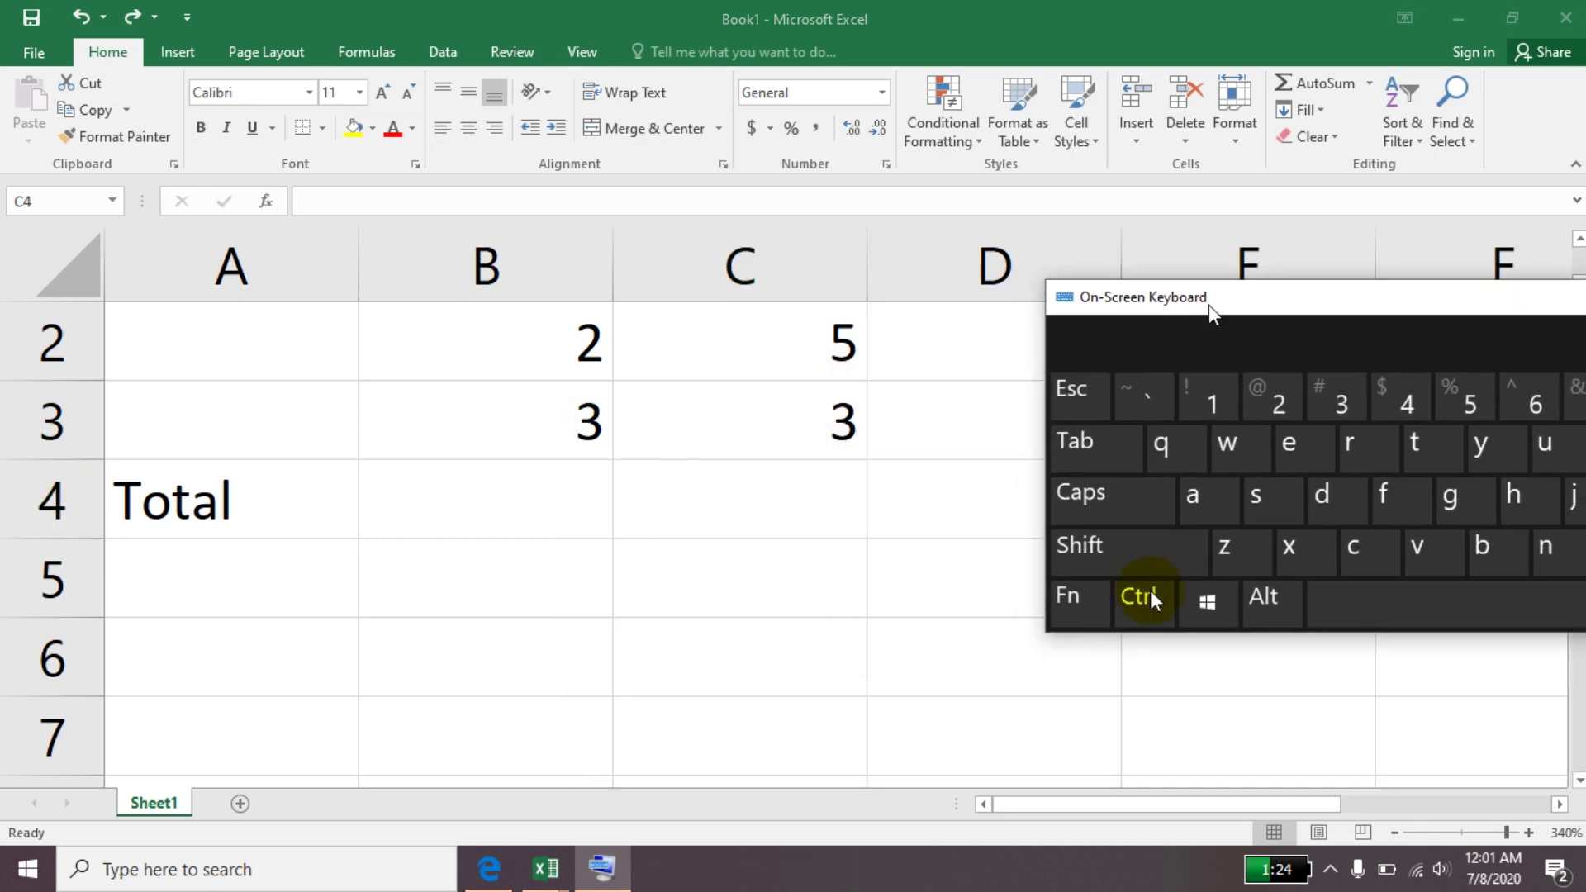
Step: Redo the name entry in C5 and the width change of column C, and undo both again
click(1147, 593)
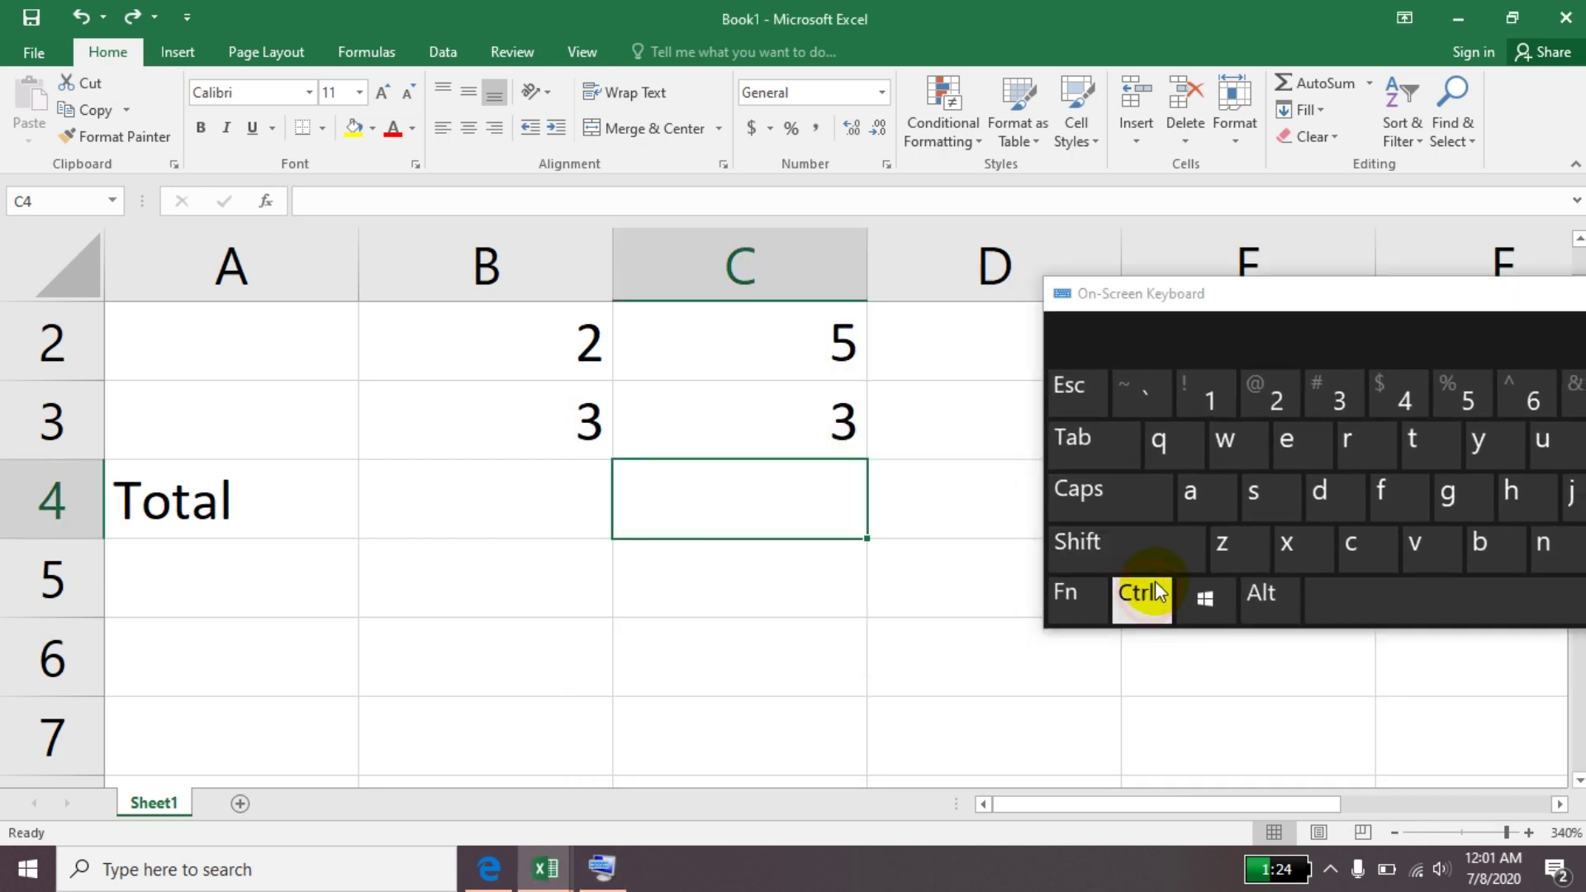
click(1484, 429)
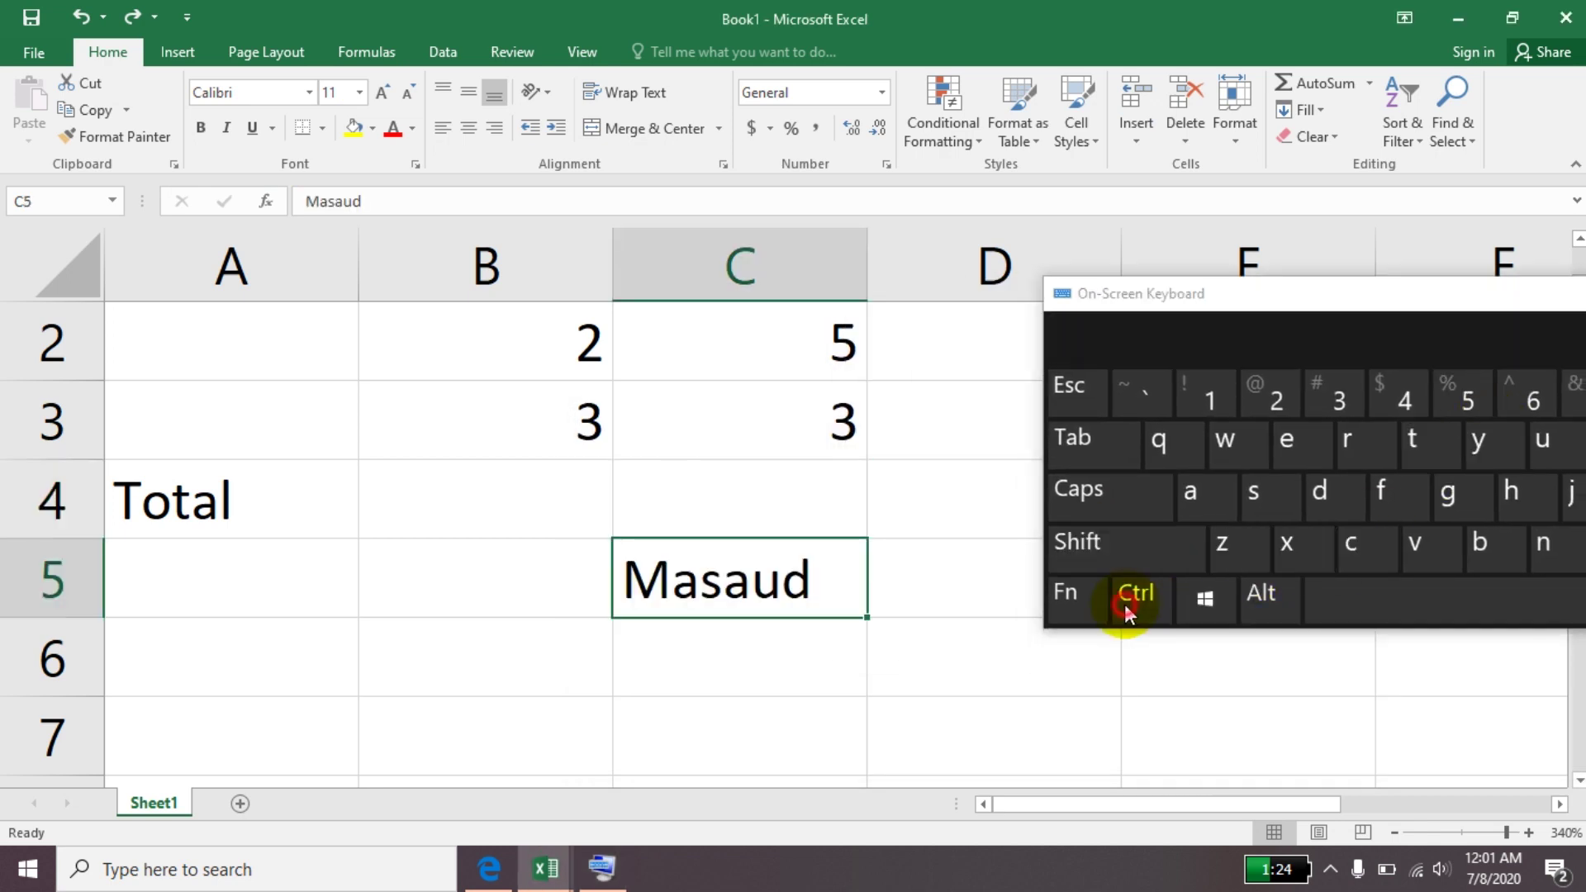
click(1123, 602)
click(1511, 438)
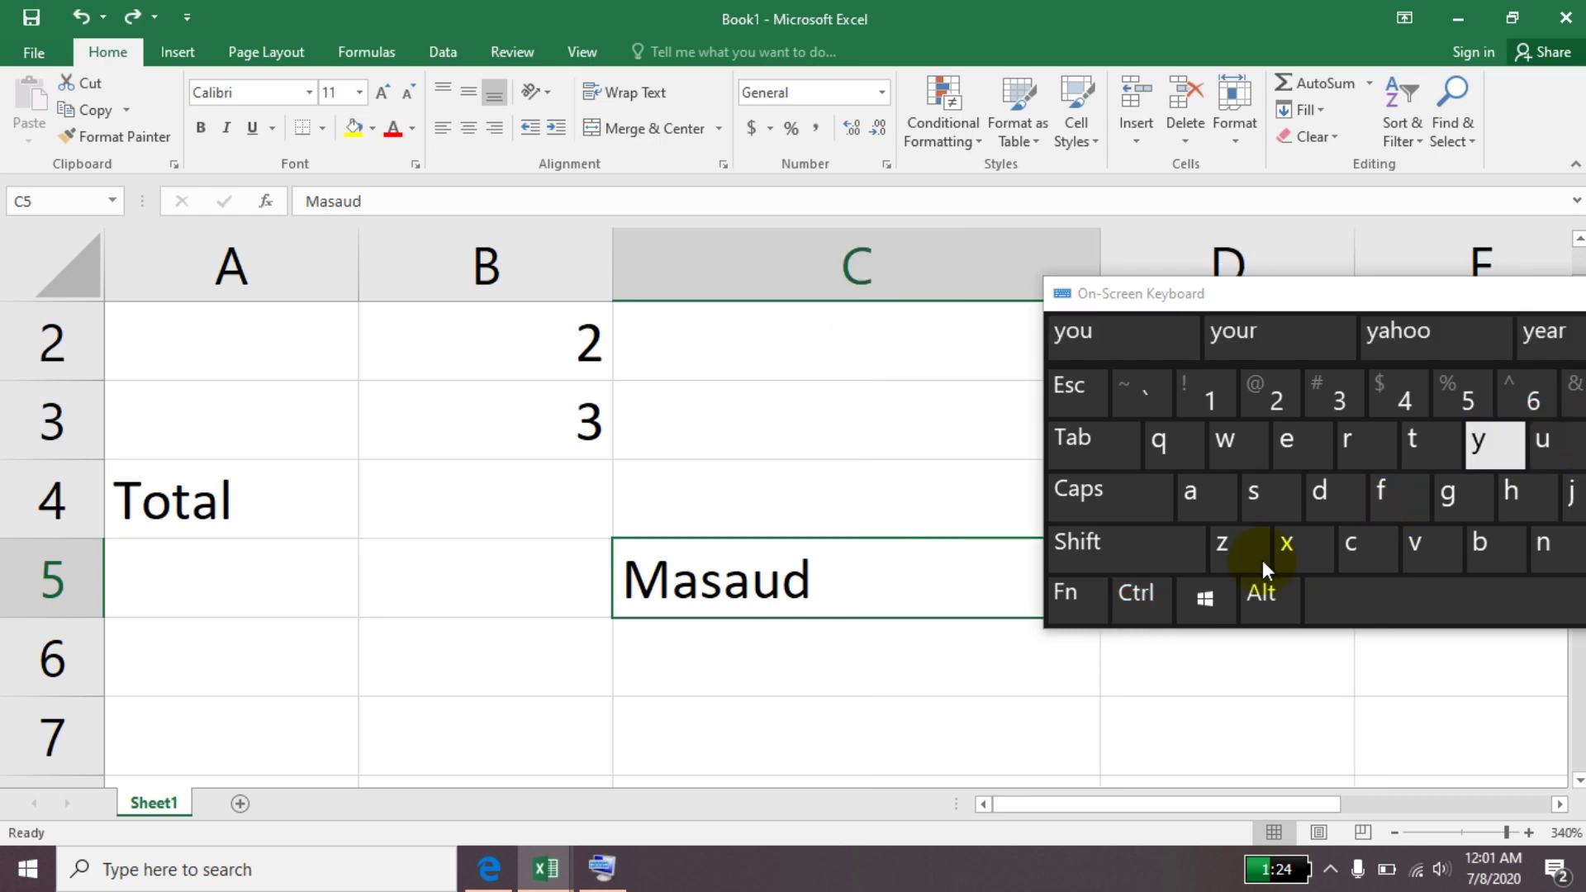
click(1125, 613)
click(1221, 549)
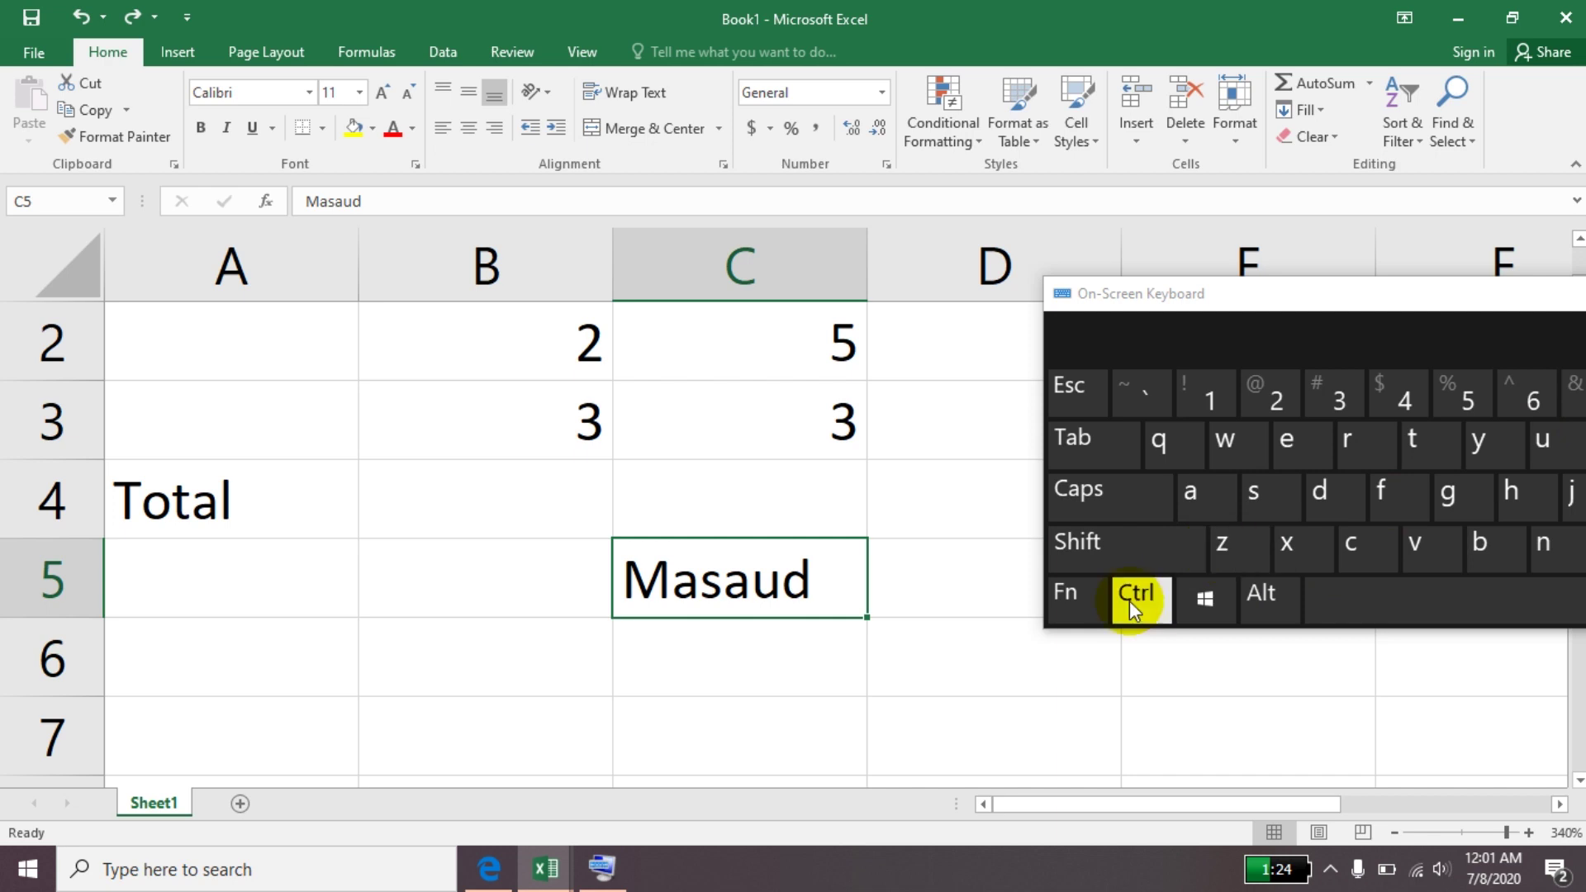
click(1217, 560)
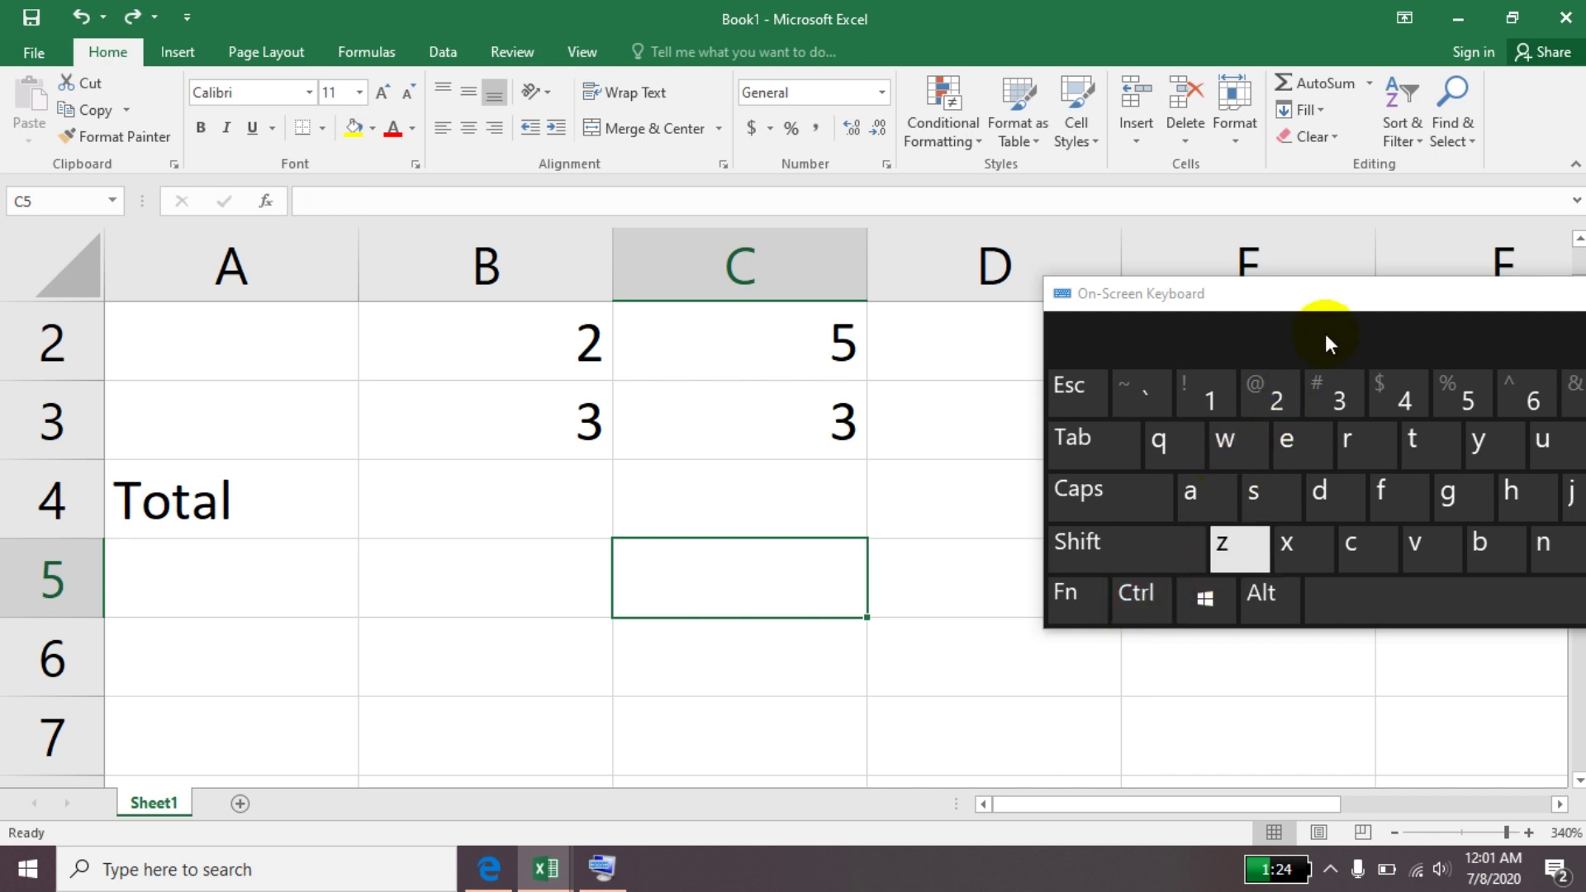
Step: Select cell B4 and place the On-Screen Keyboard window below the Total row
drag(1361, 300, 517, 373)
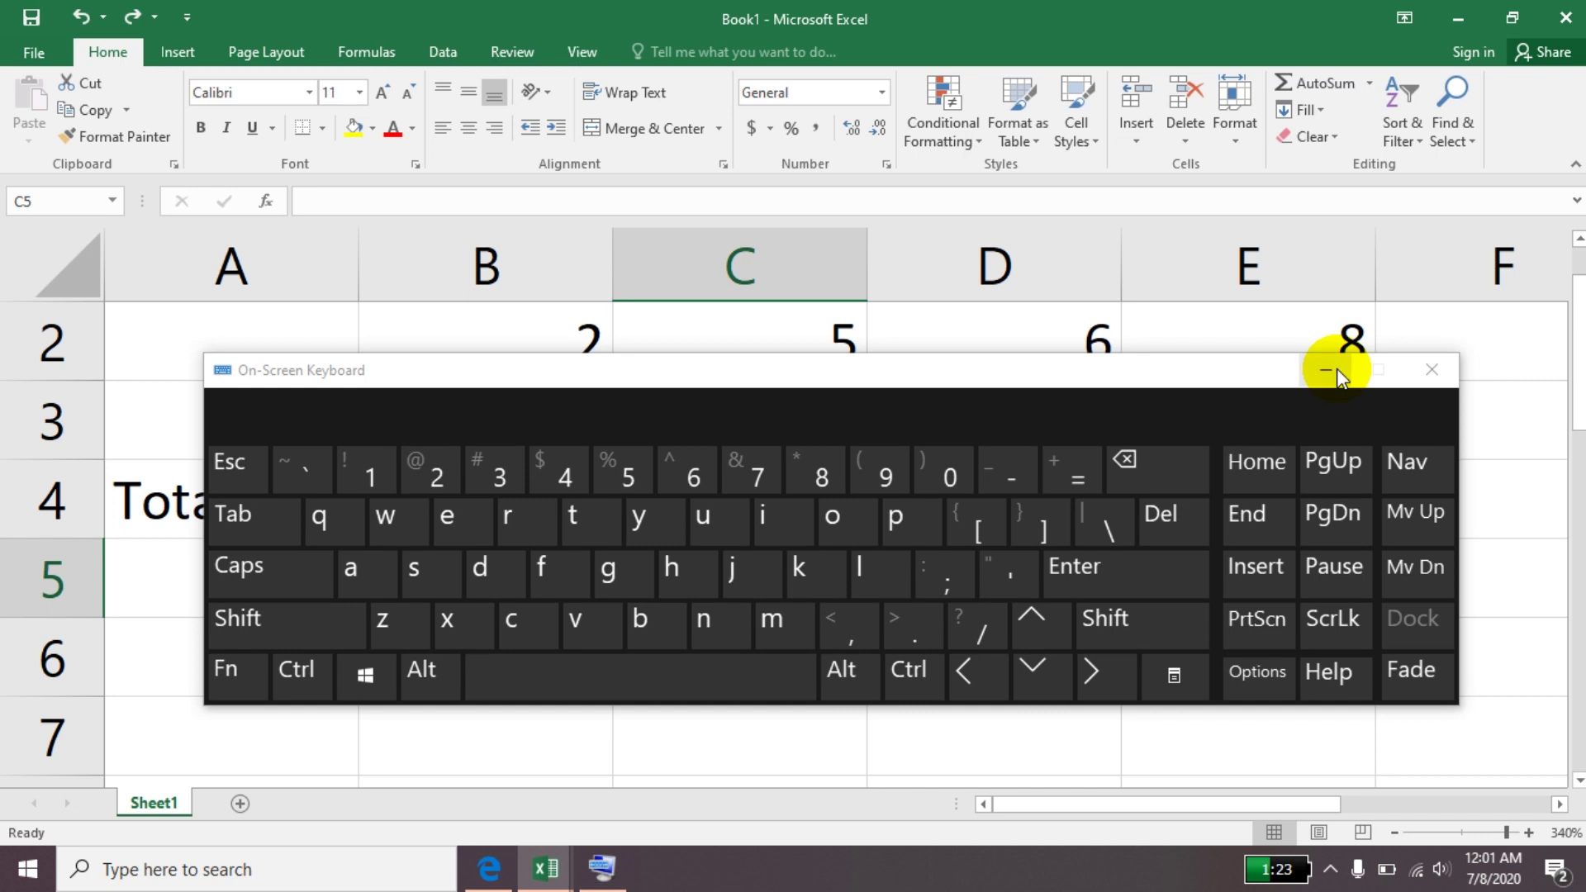
click(1336, 368)
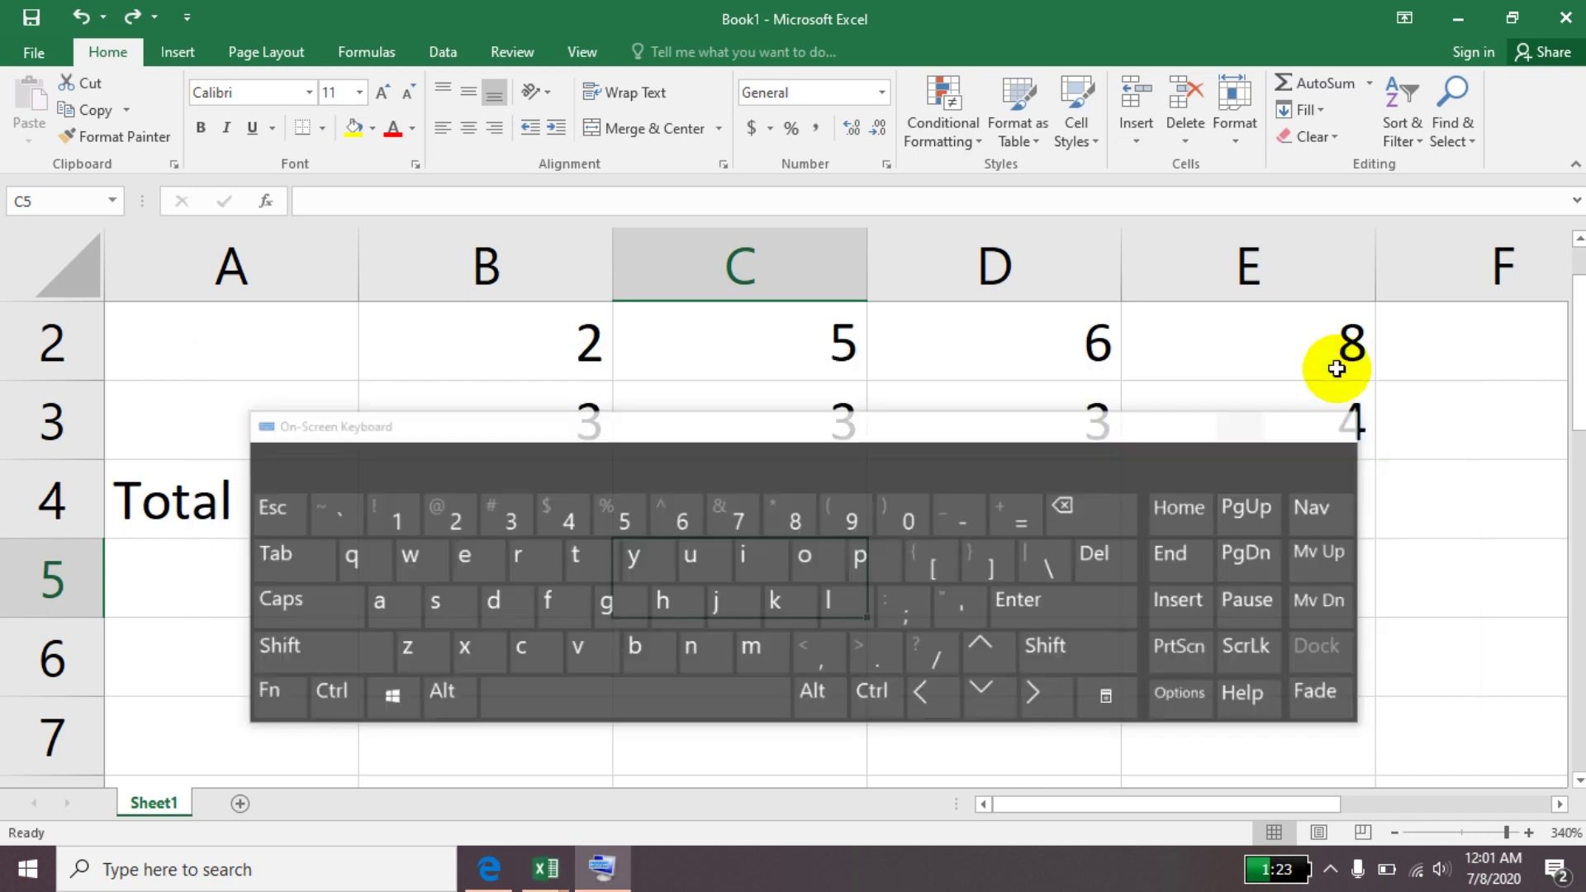
click(563, 496)
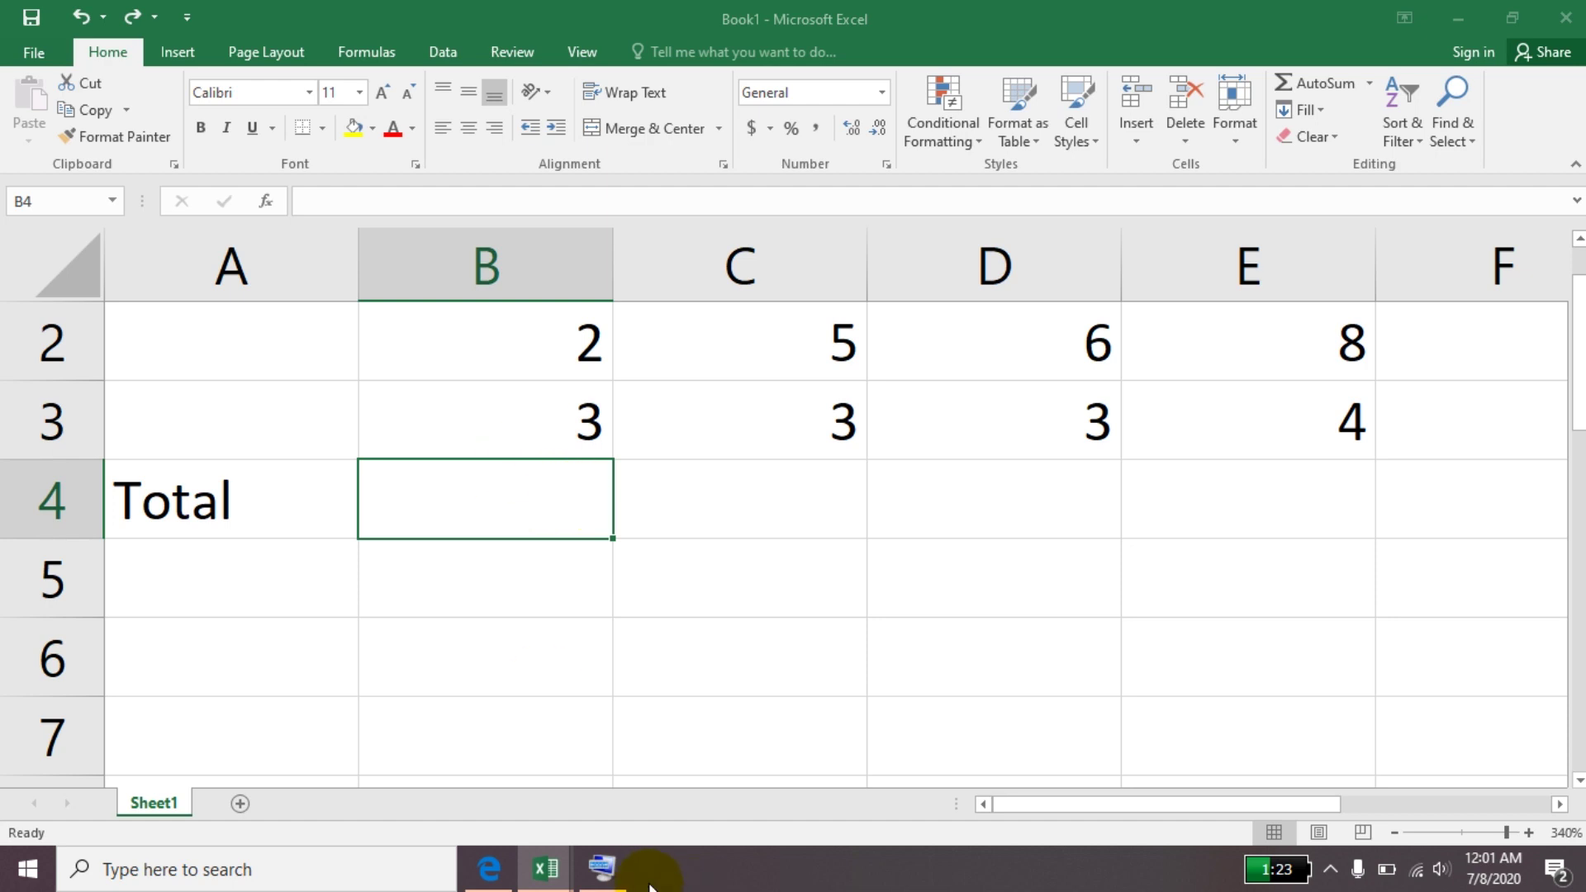
click(602, 865)
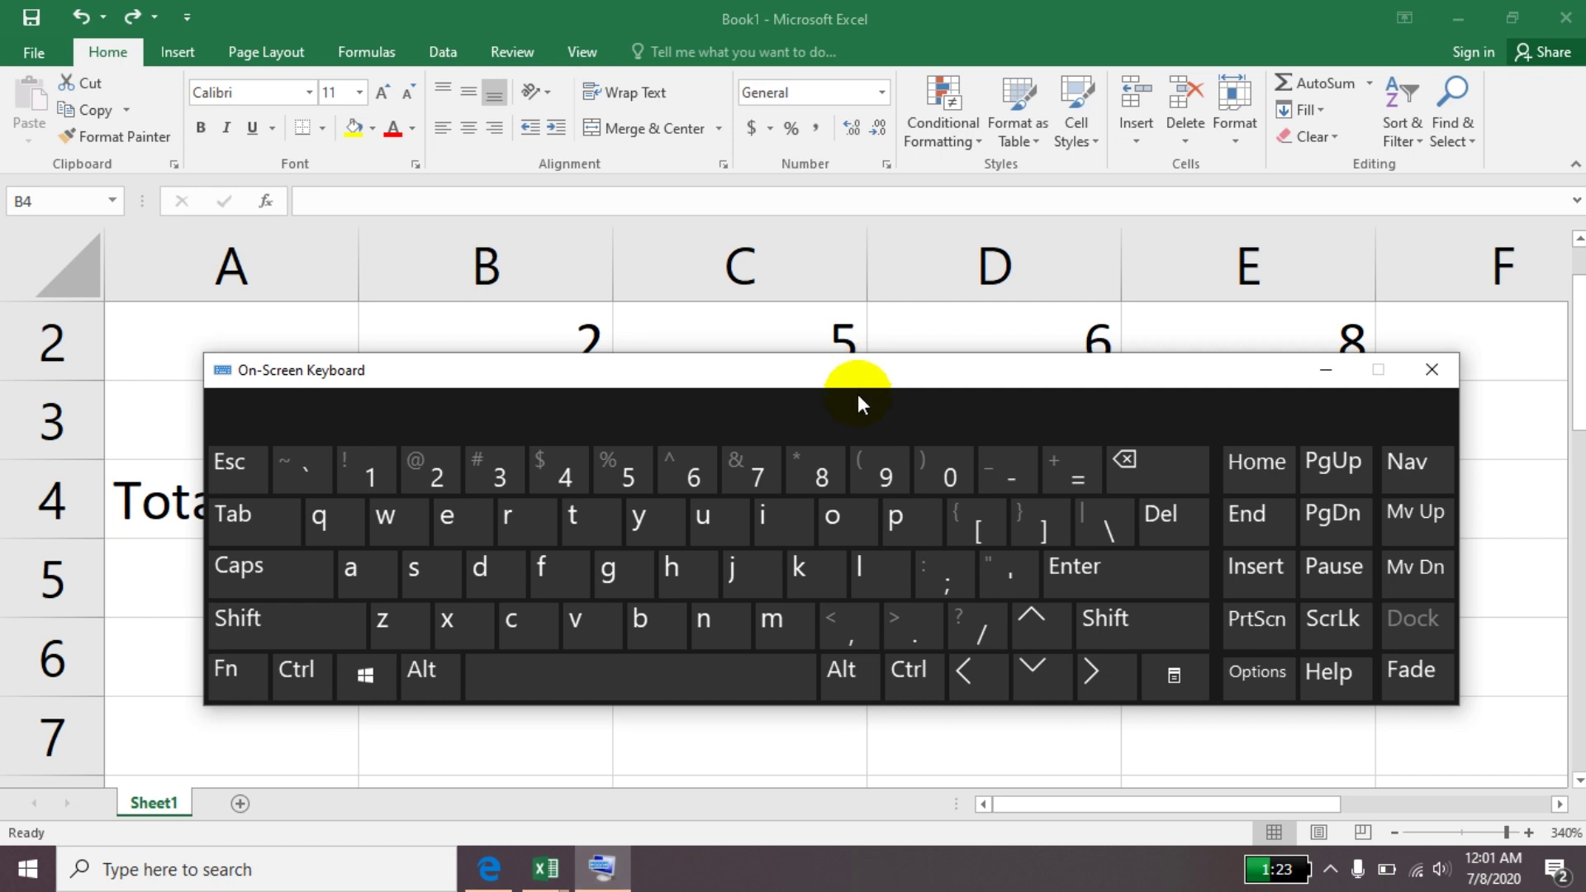
drag(865, 372, 750, 552)
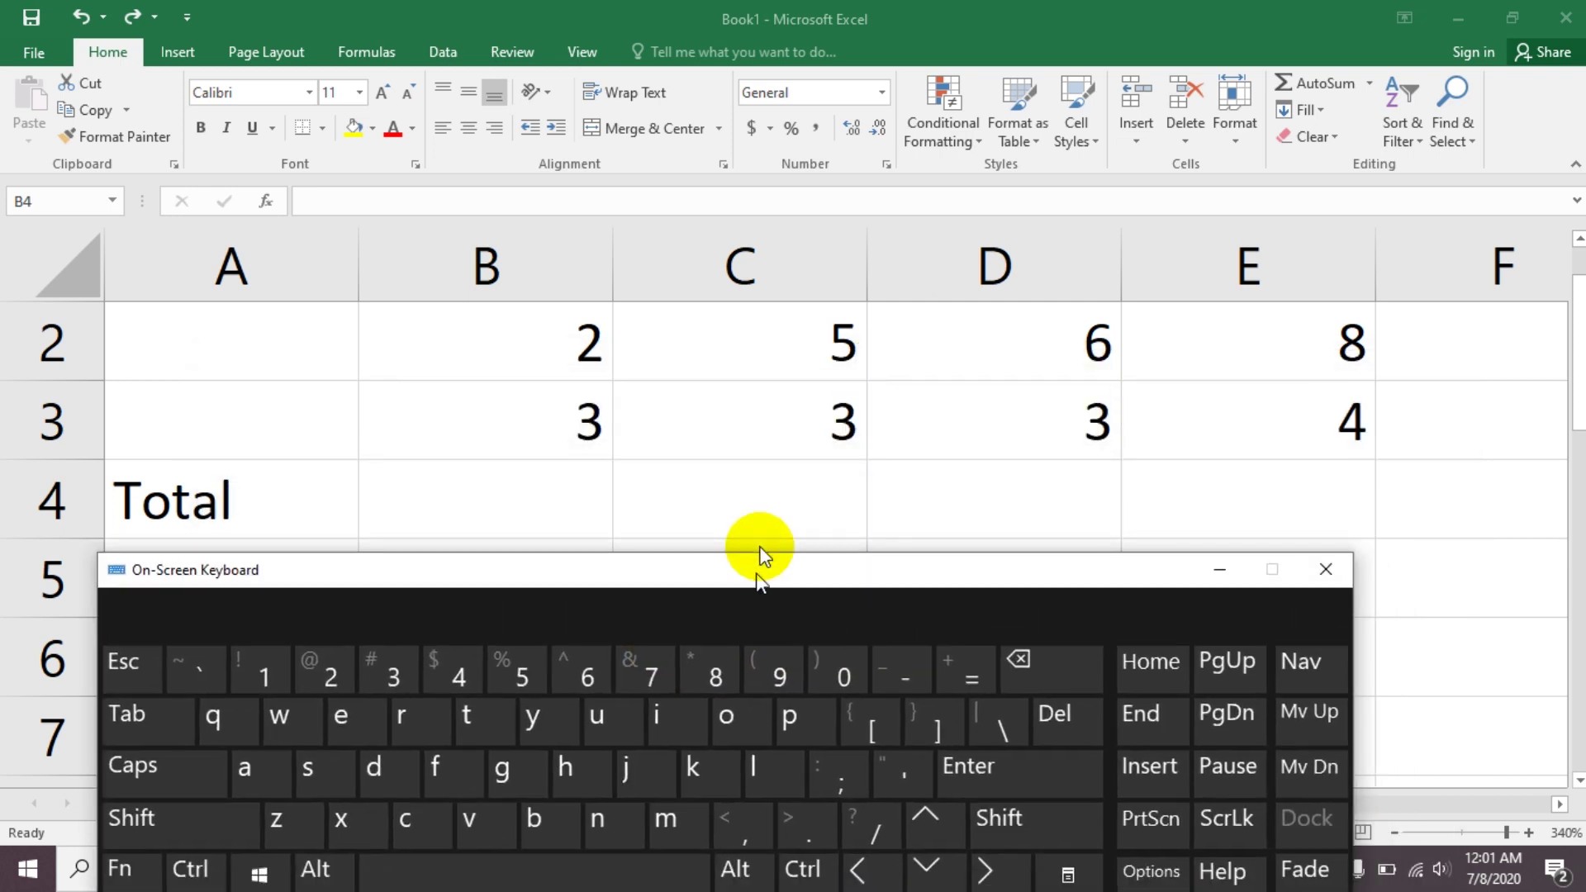
Step: Enter the addition formula =B2+B3 in cell B4 using the On-Screen Keyboard
click(522, 488)
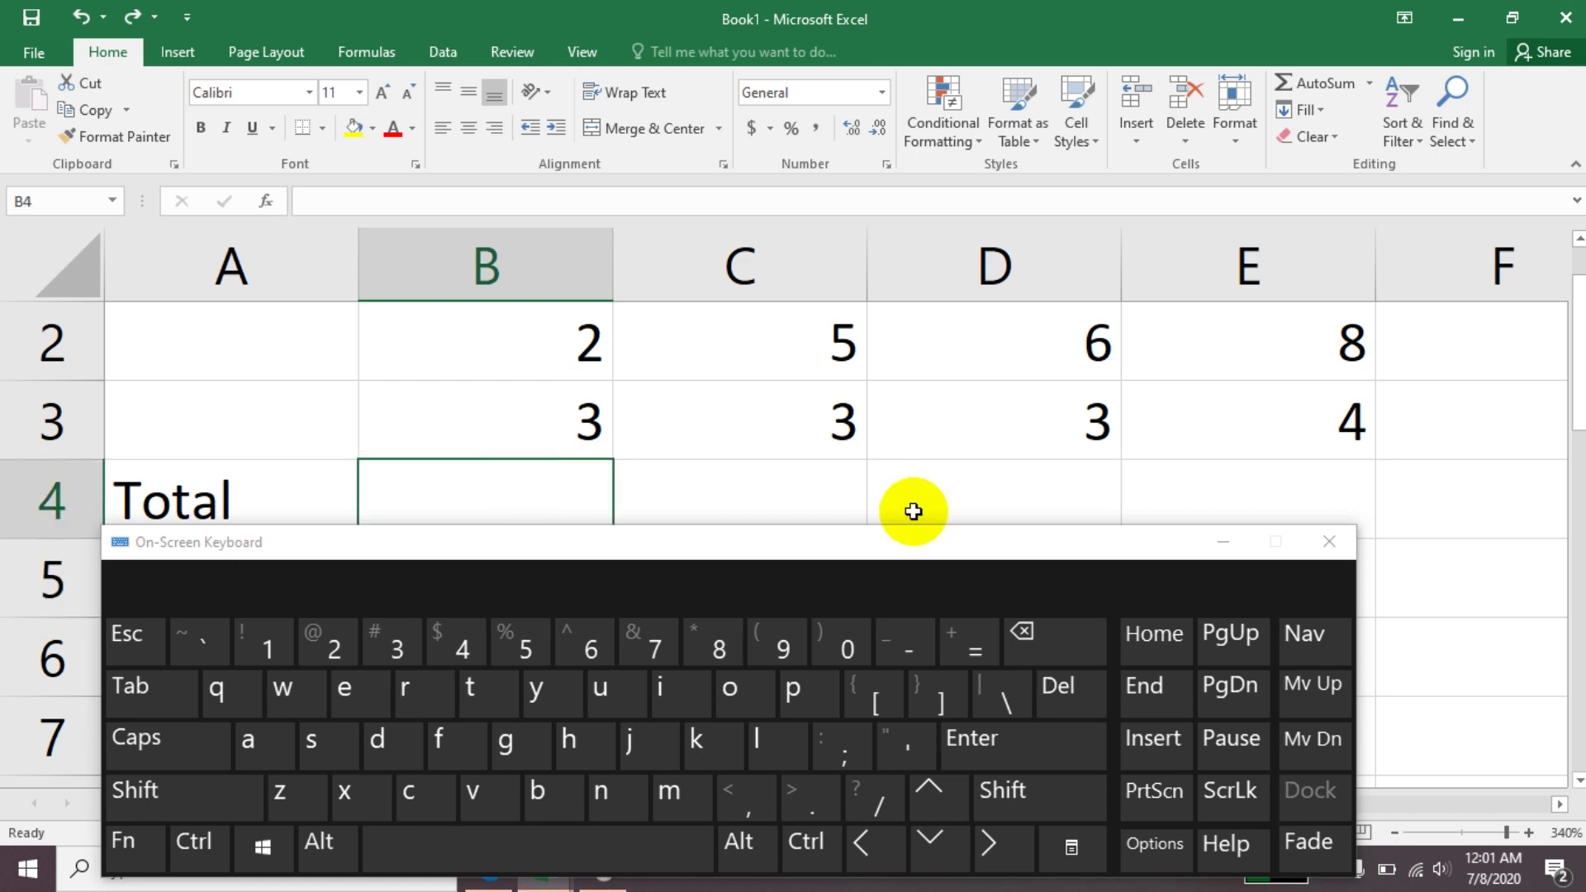
click(959, 628)
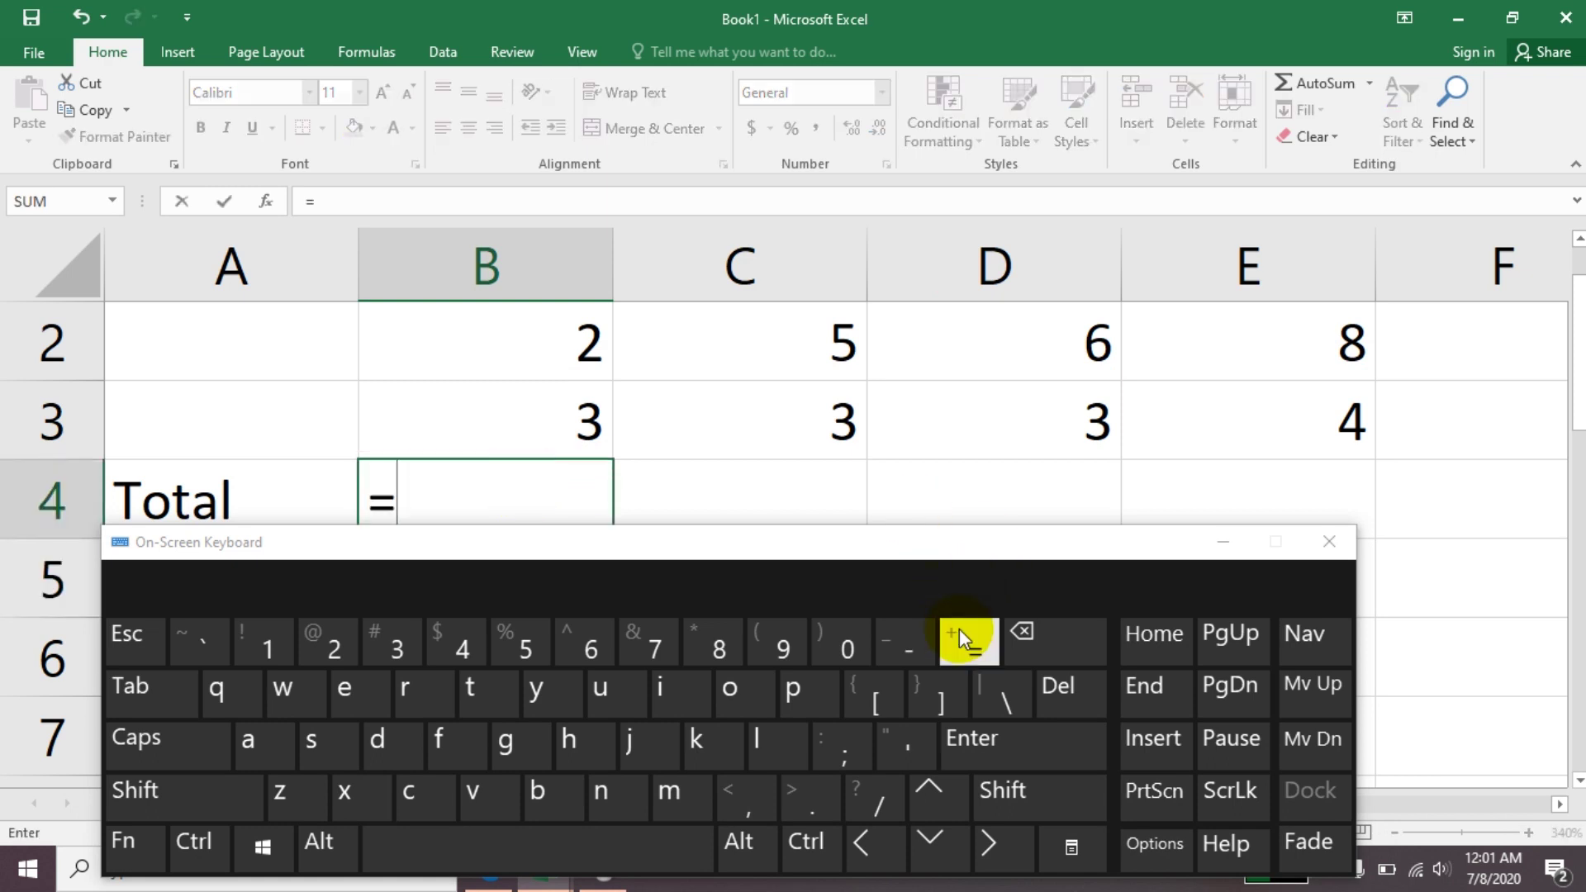
click(586, 361)
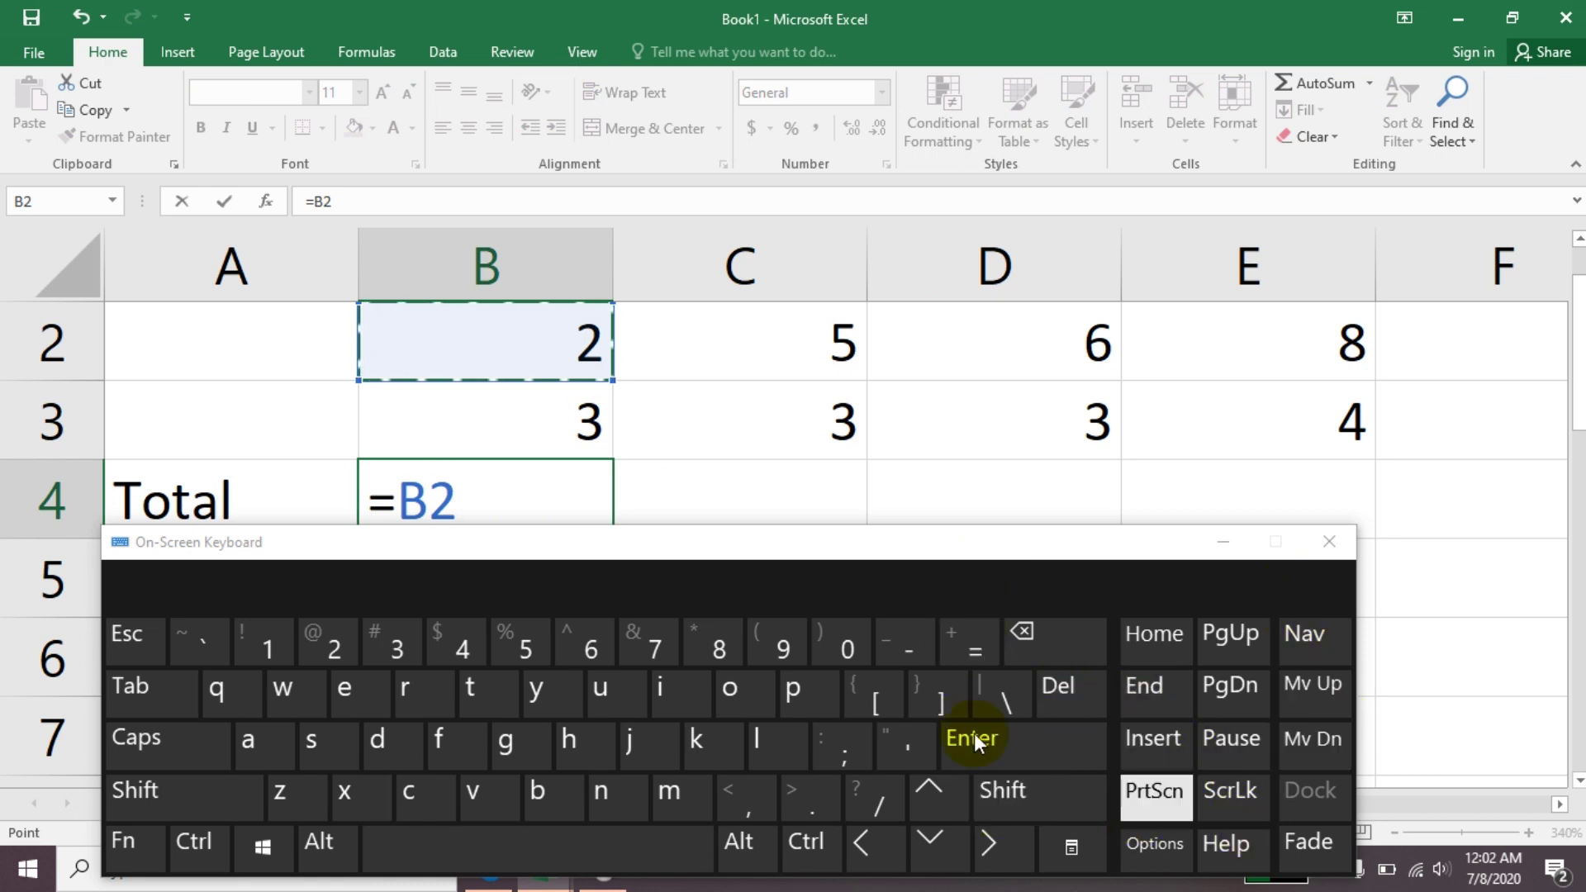
click(1006, 796)
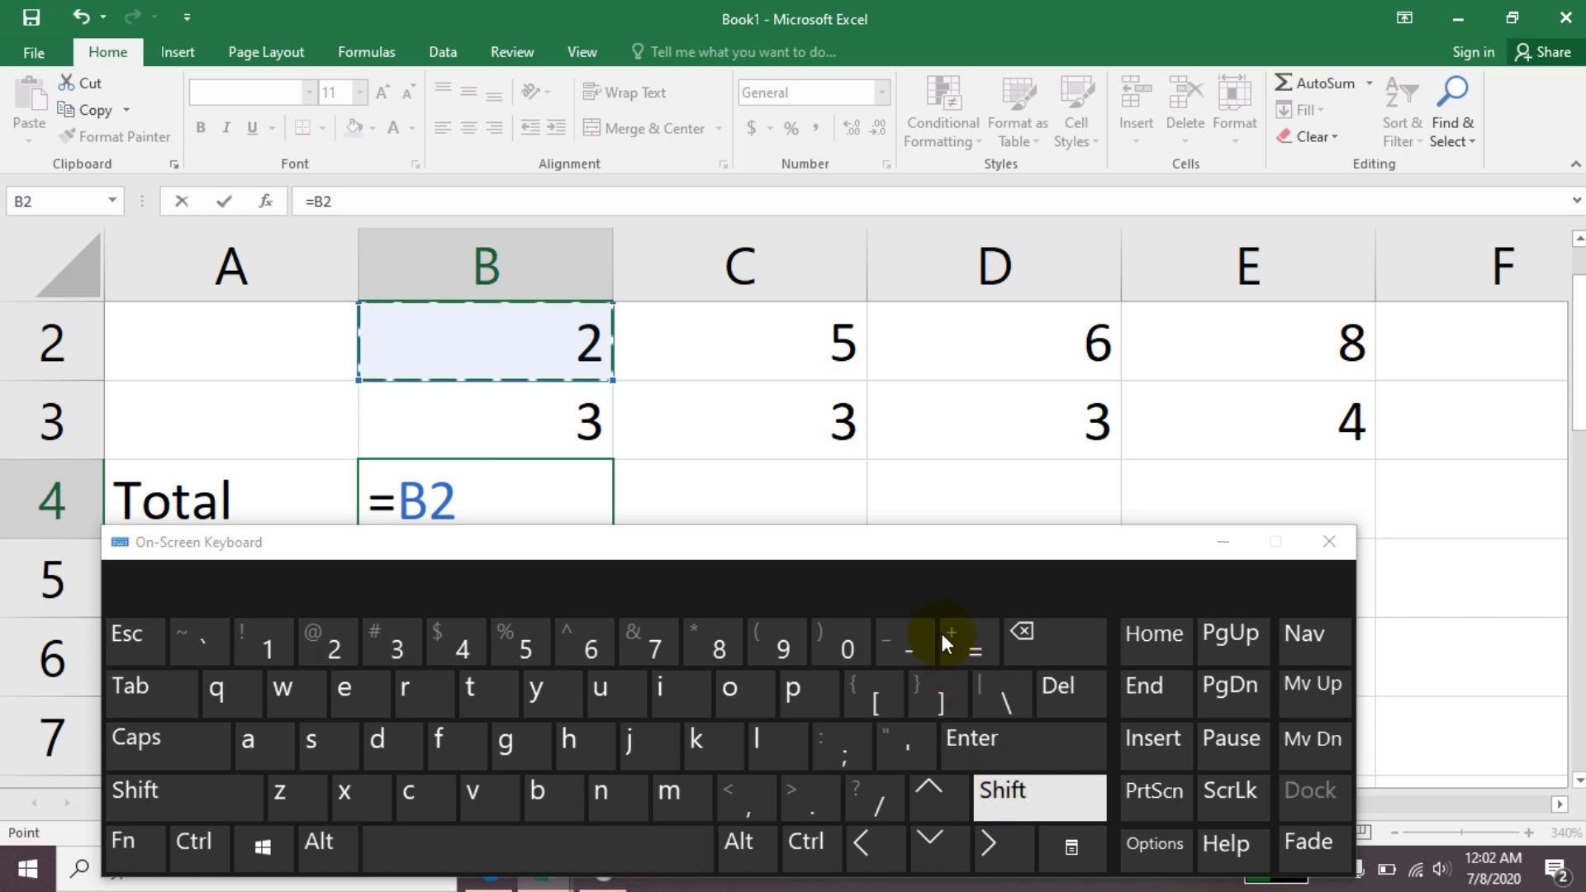
click(954, 646)
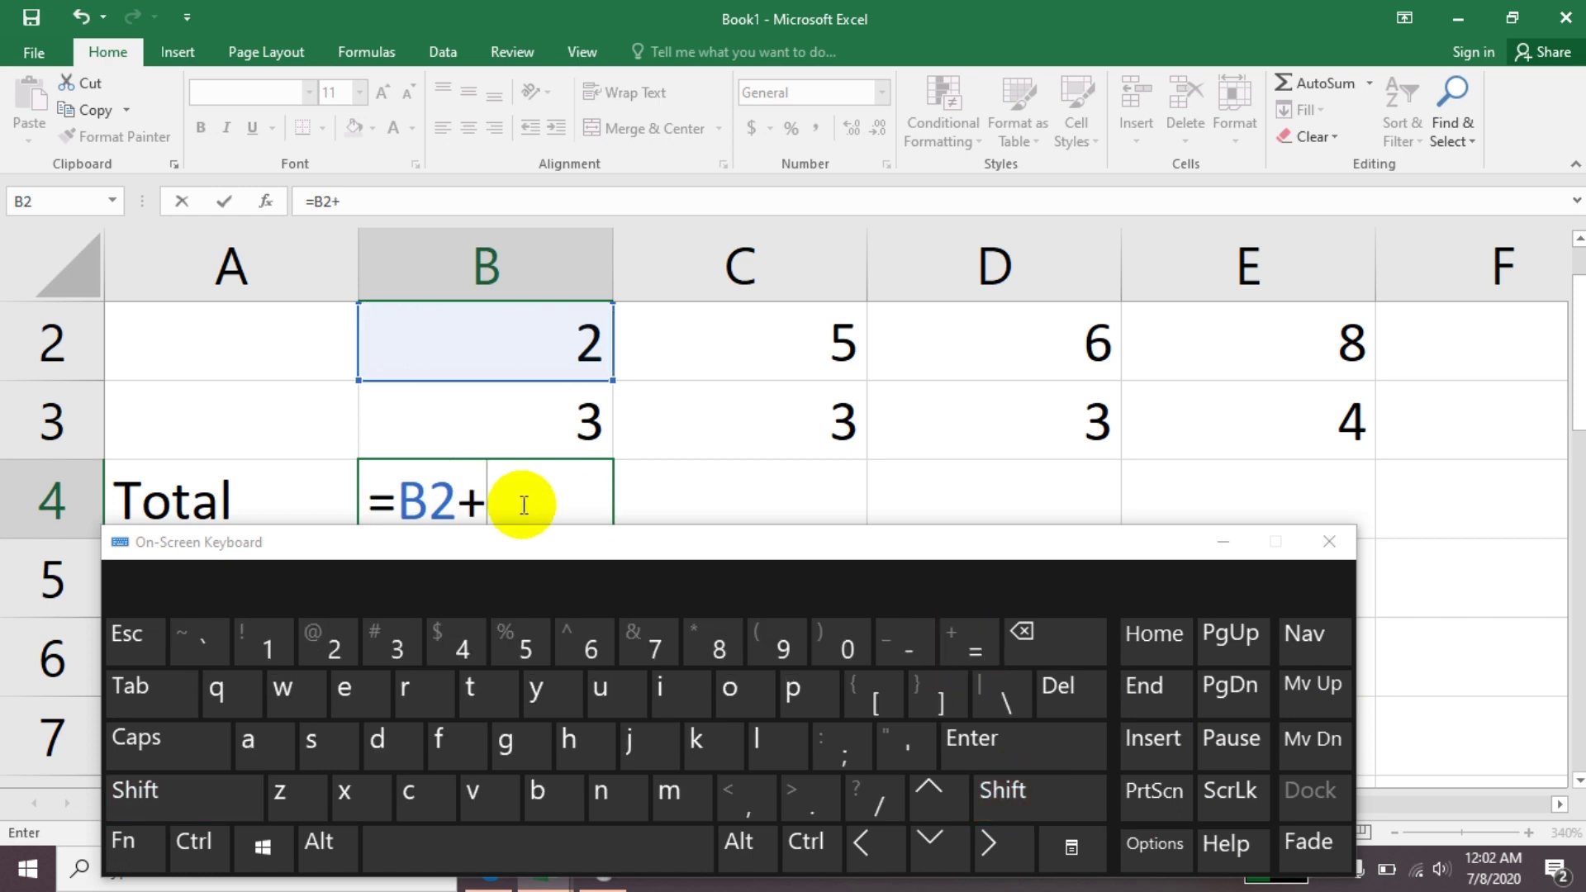
click(546, 415)
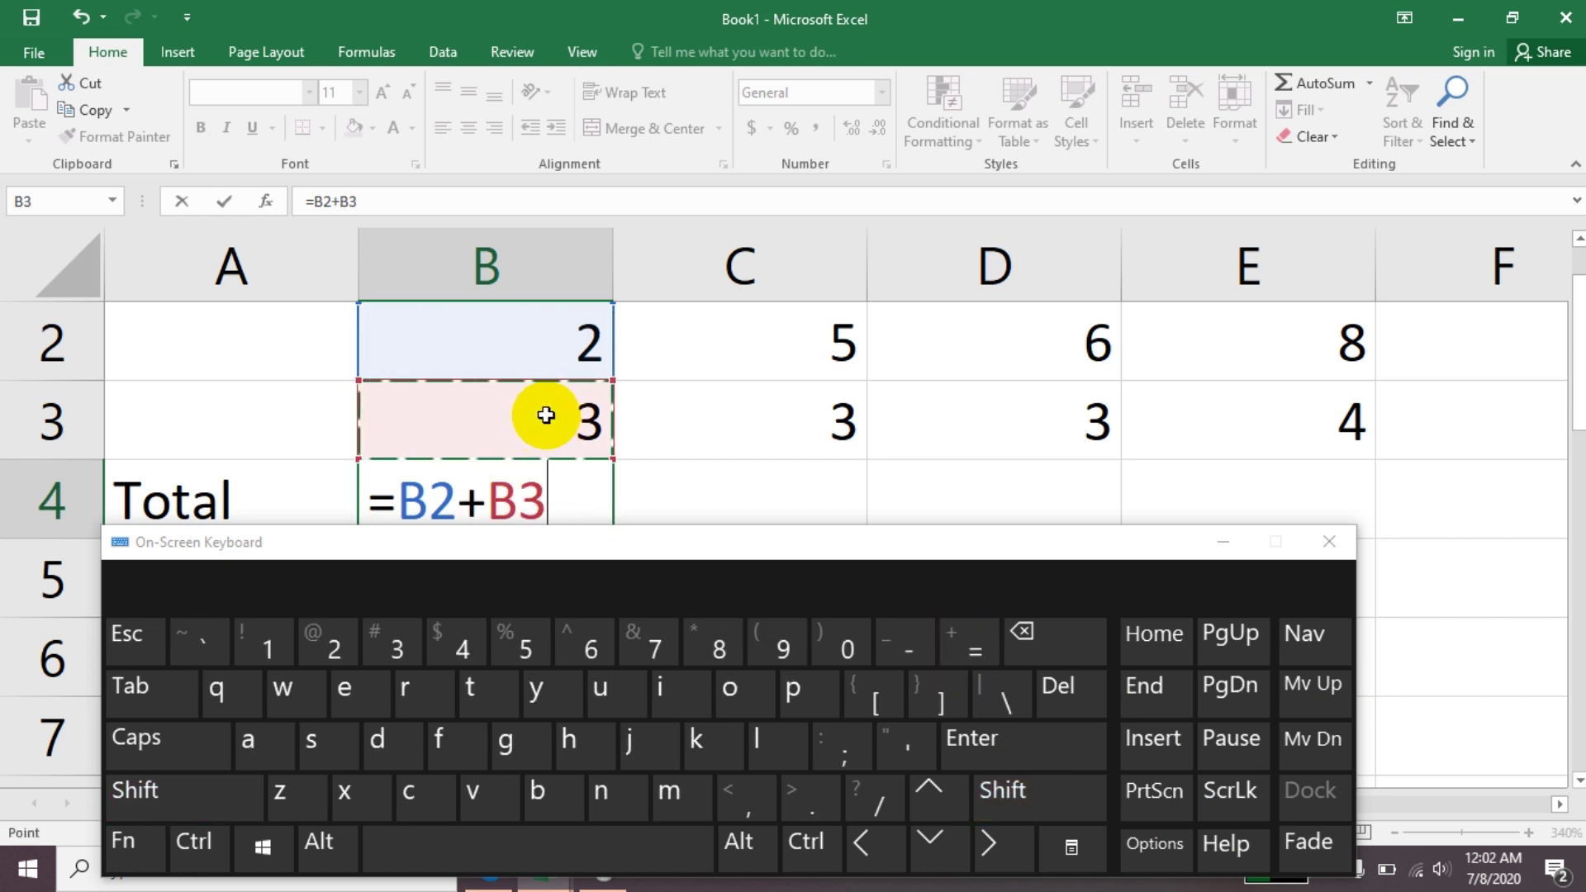
click(1036, 750)
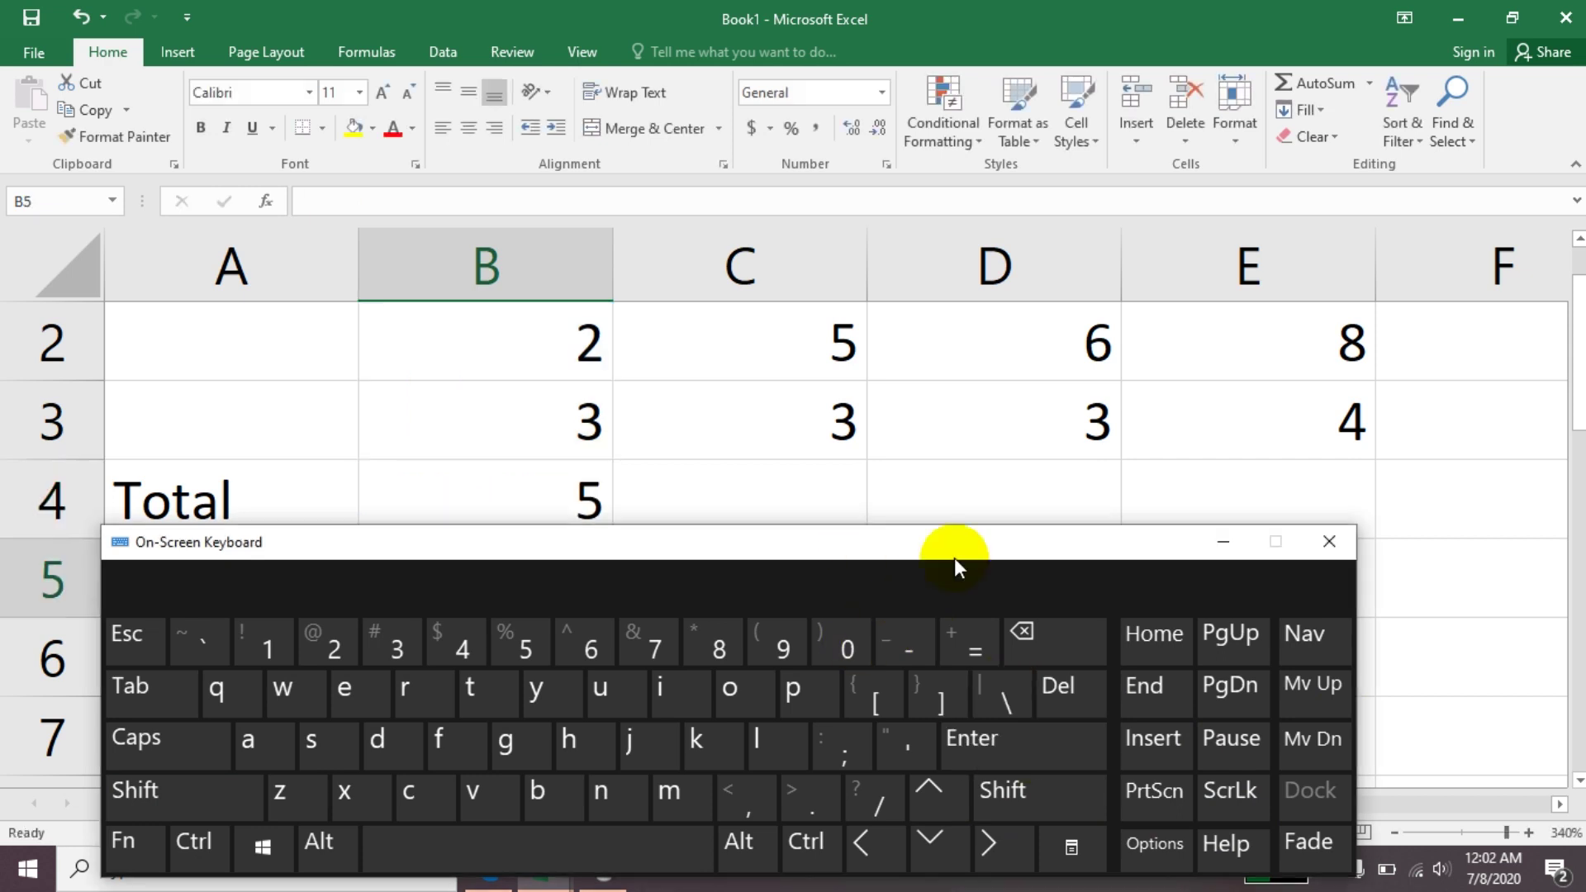
Step: Step the cell selection down column A from A2 to A4, and across row 2 from A2 to F2
drag(949, 548, 1056, 550)
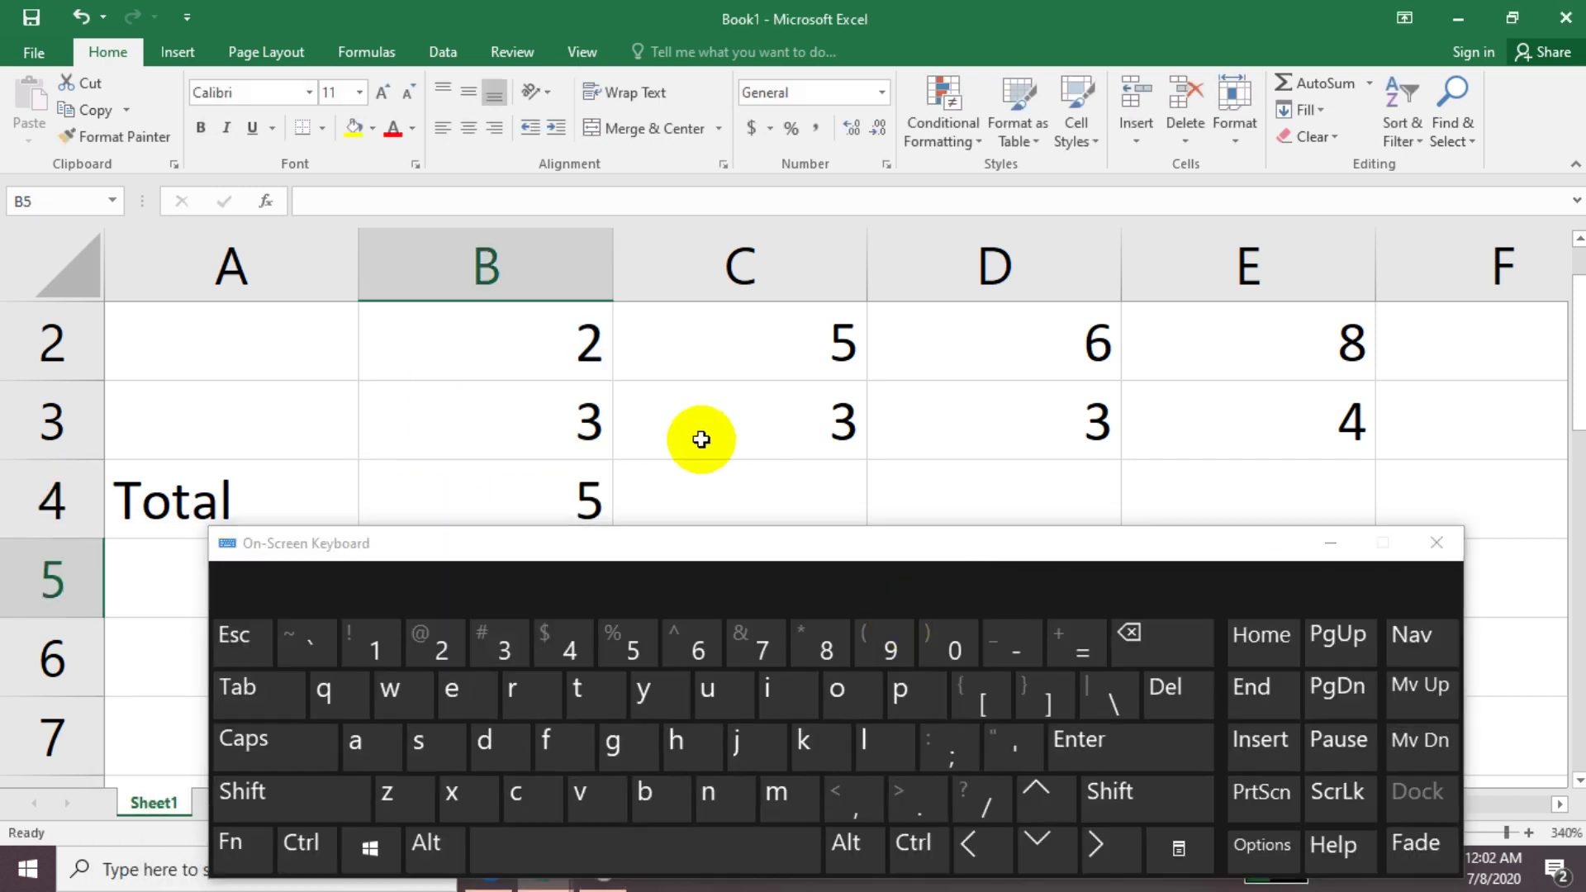
click(274, 326)
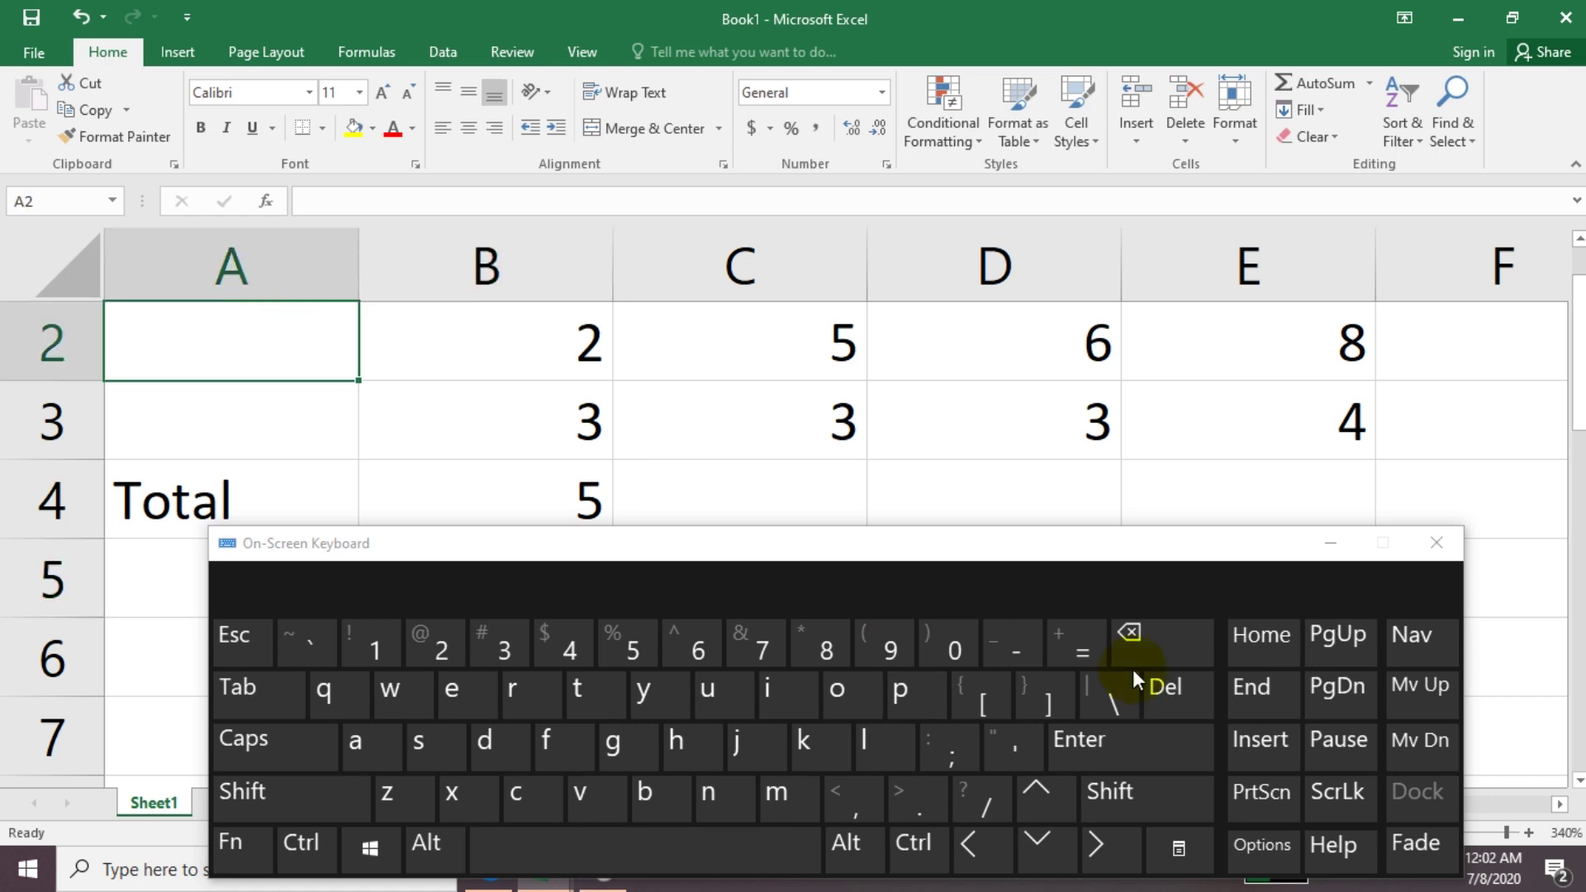
click(1107, 739)
click(1107, 739)
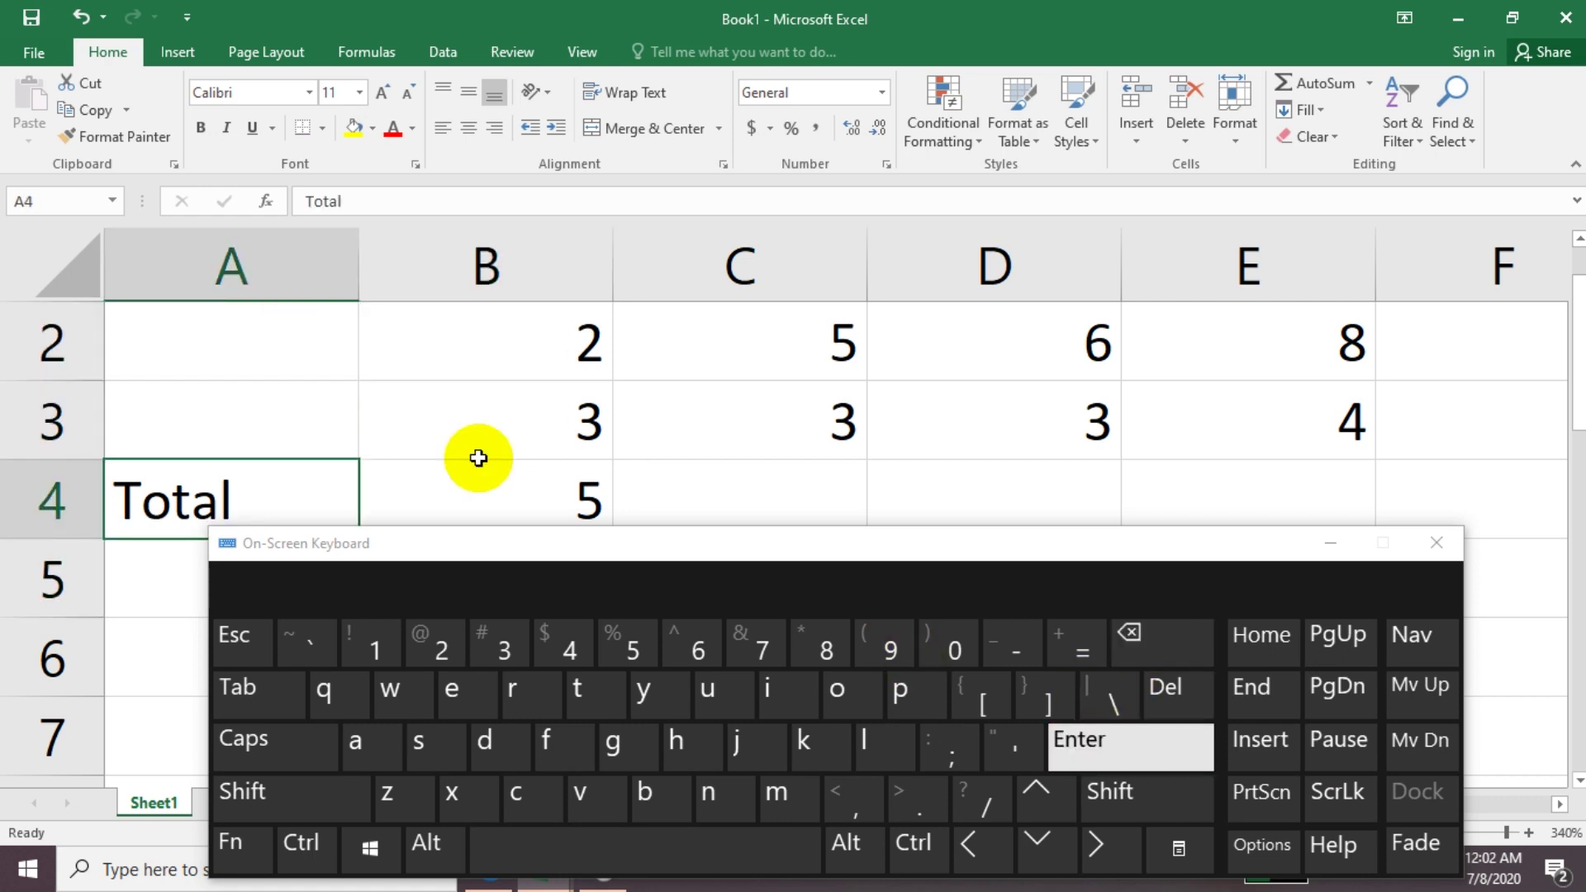
click(348, 408)
click(305, 310)
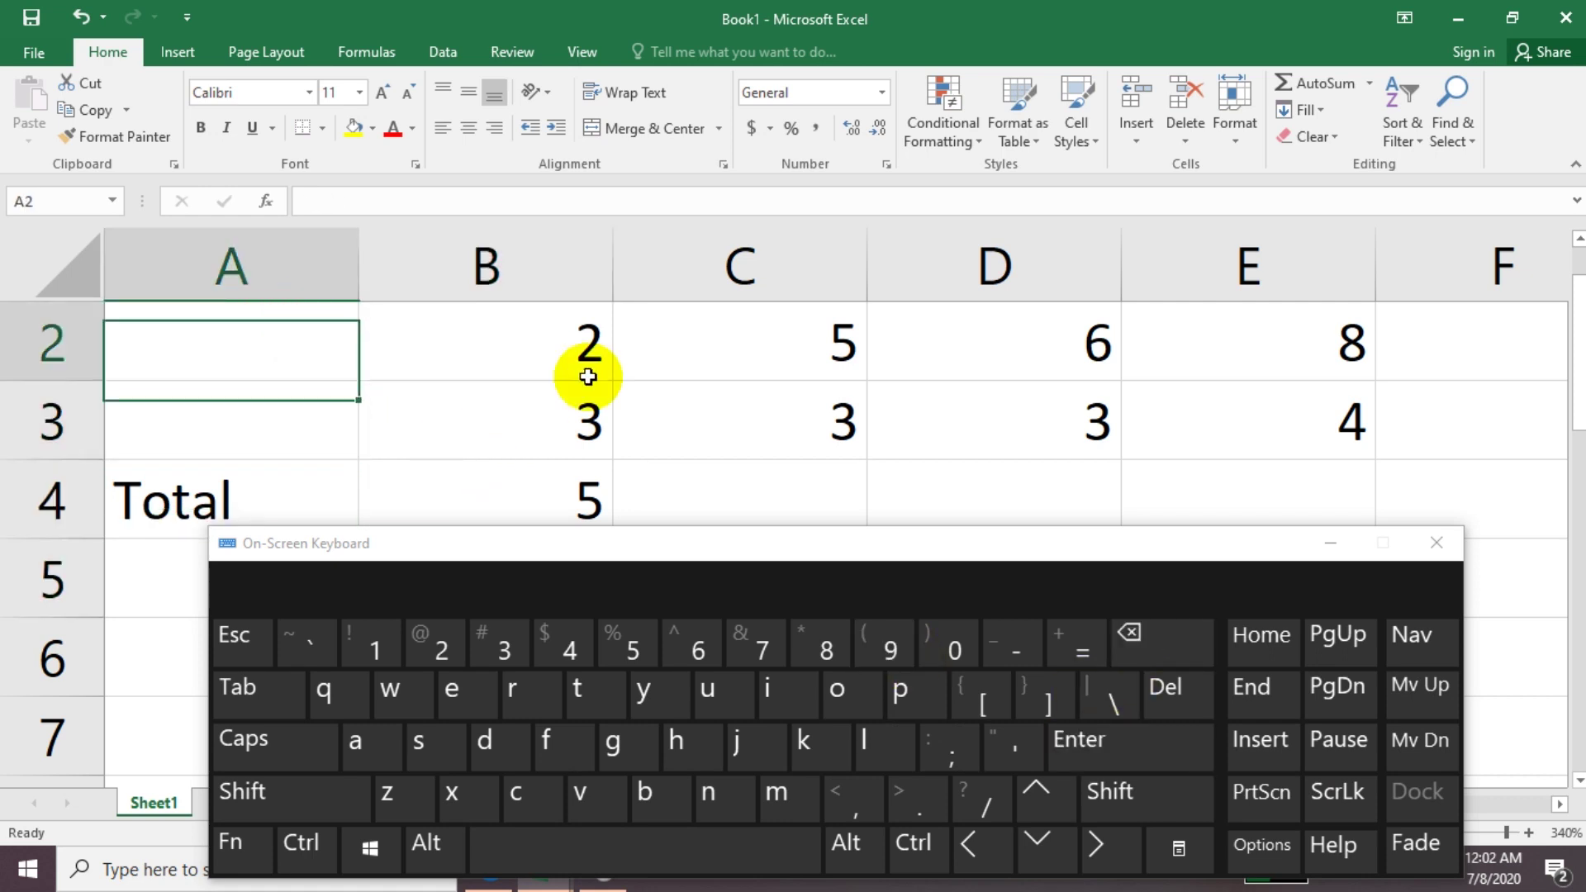
click(241, 697)
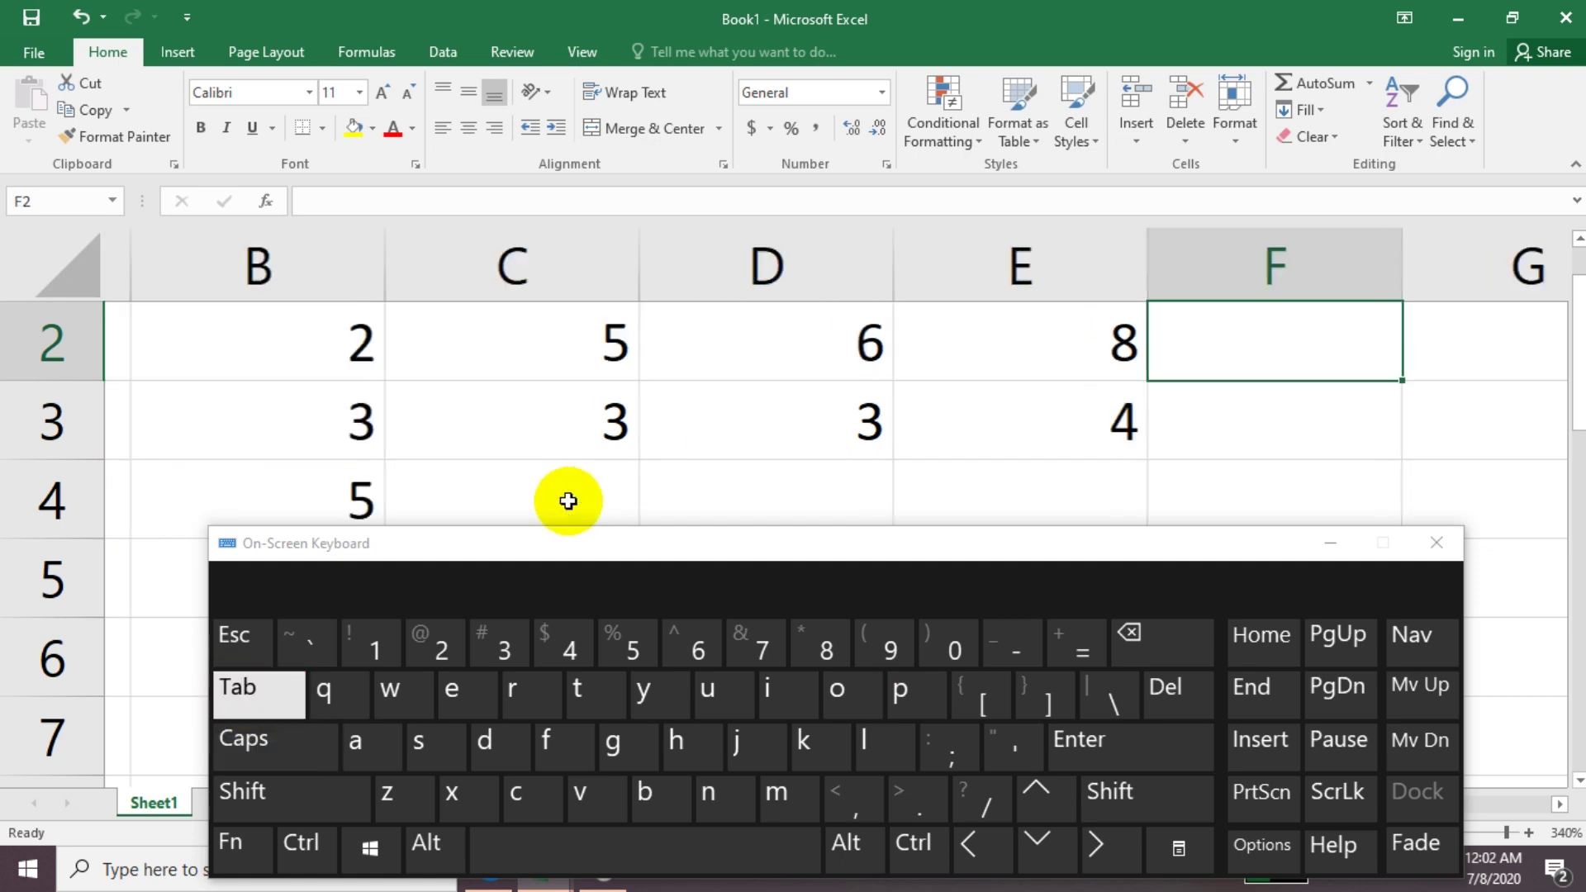
Step: Select cell C4 and minimize the On-Screen Keyboard
click(510, 505)
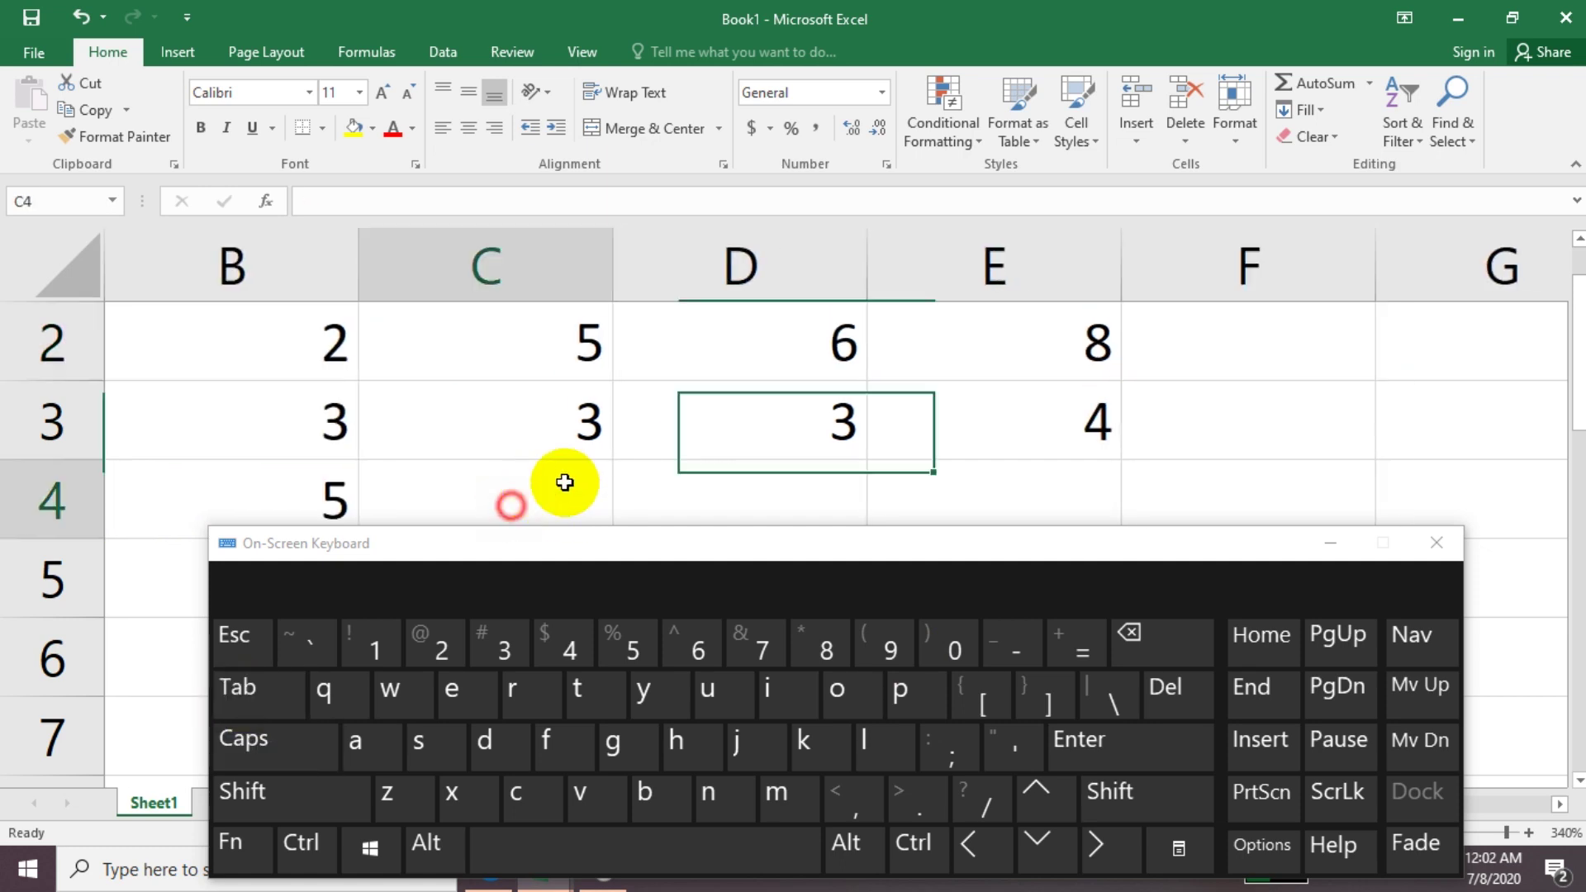
click(1323, 543)
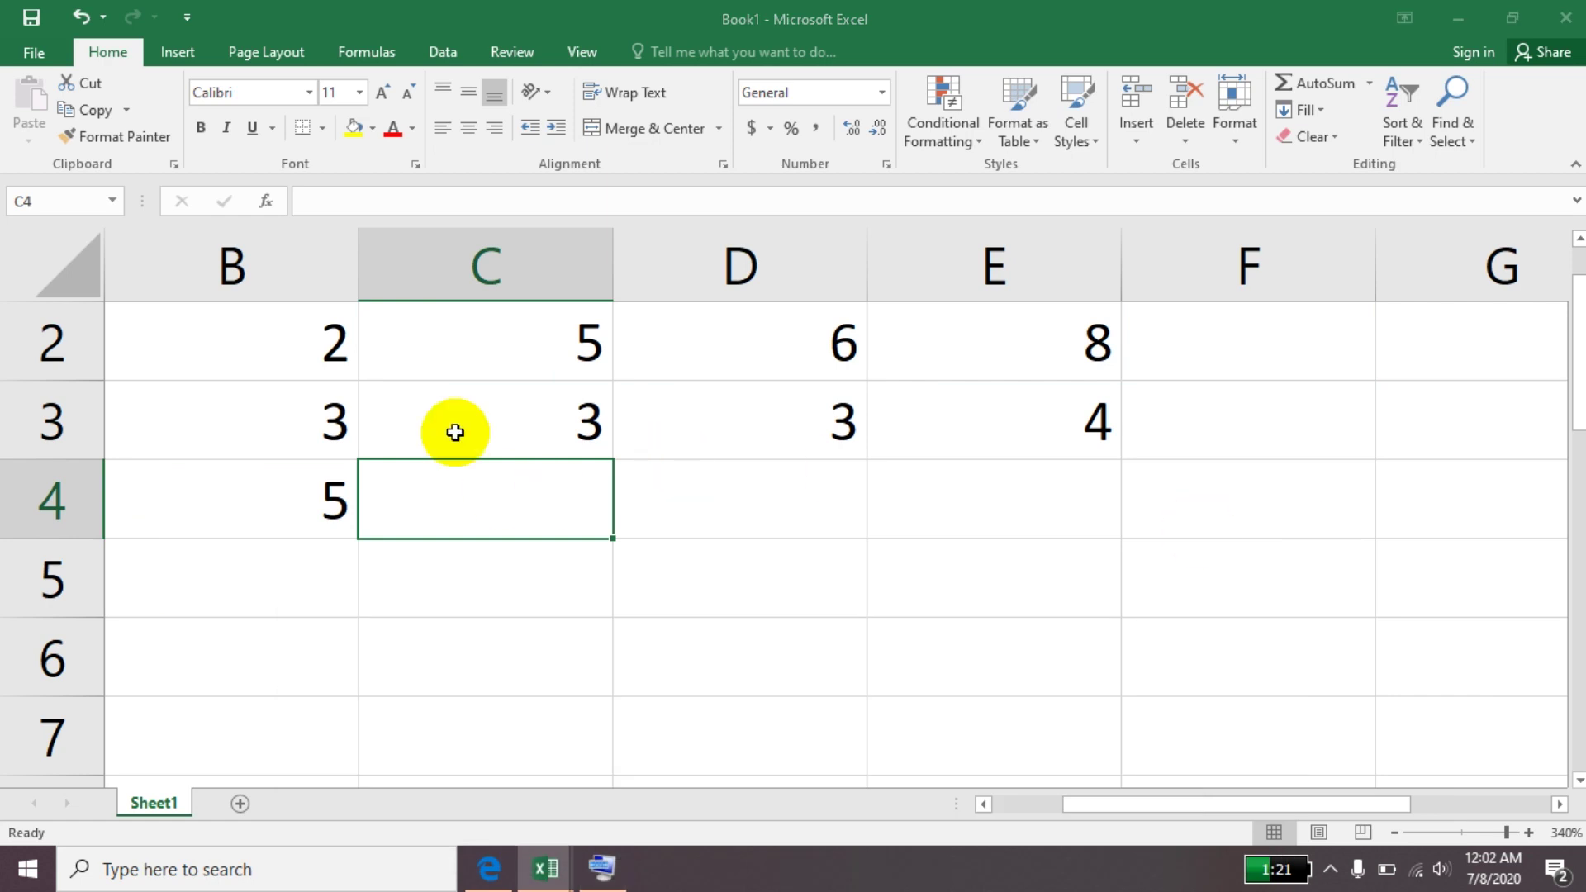
click(982, 804)
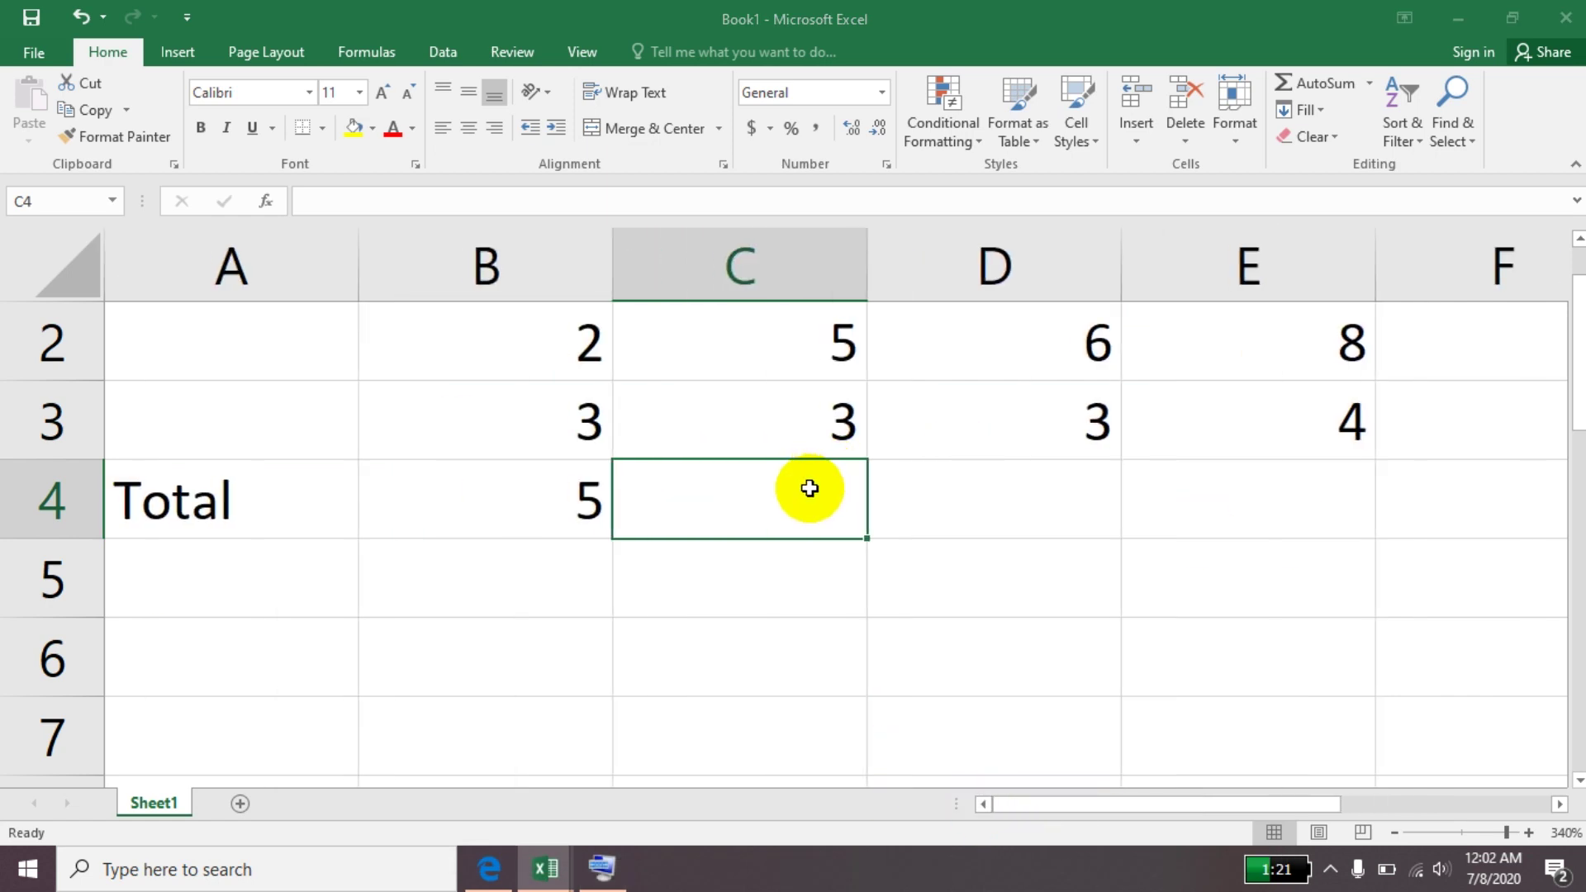
Step: Enter the subtraction formula =C2-C3 in cell C4 of the Total row
key(Up)
key(Up)
key(Up)
key(Down)
key(Down)
key(Down)
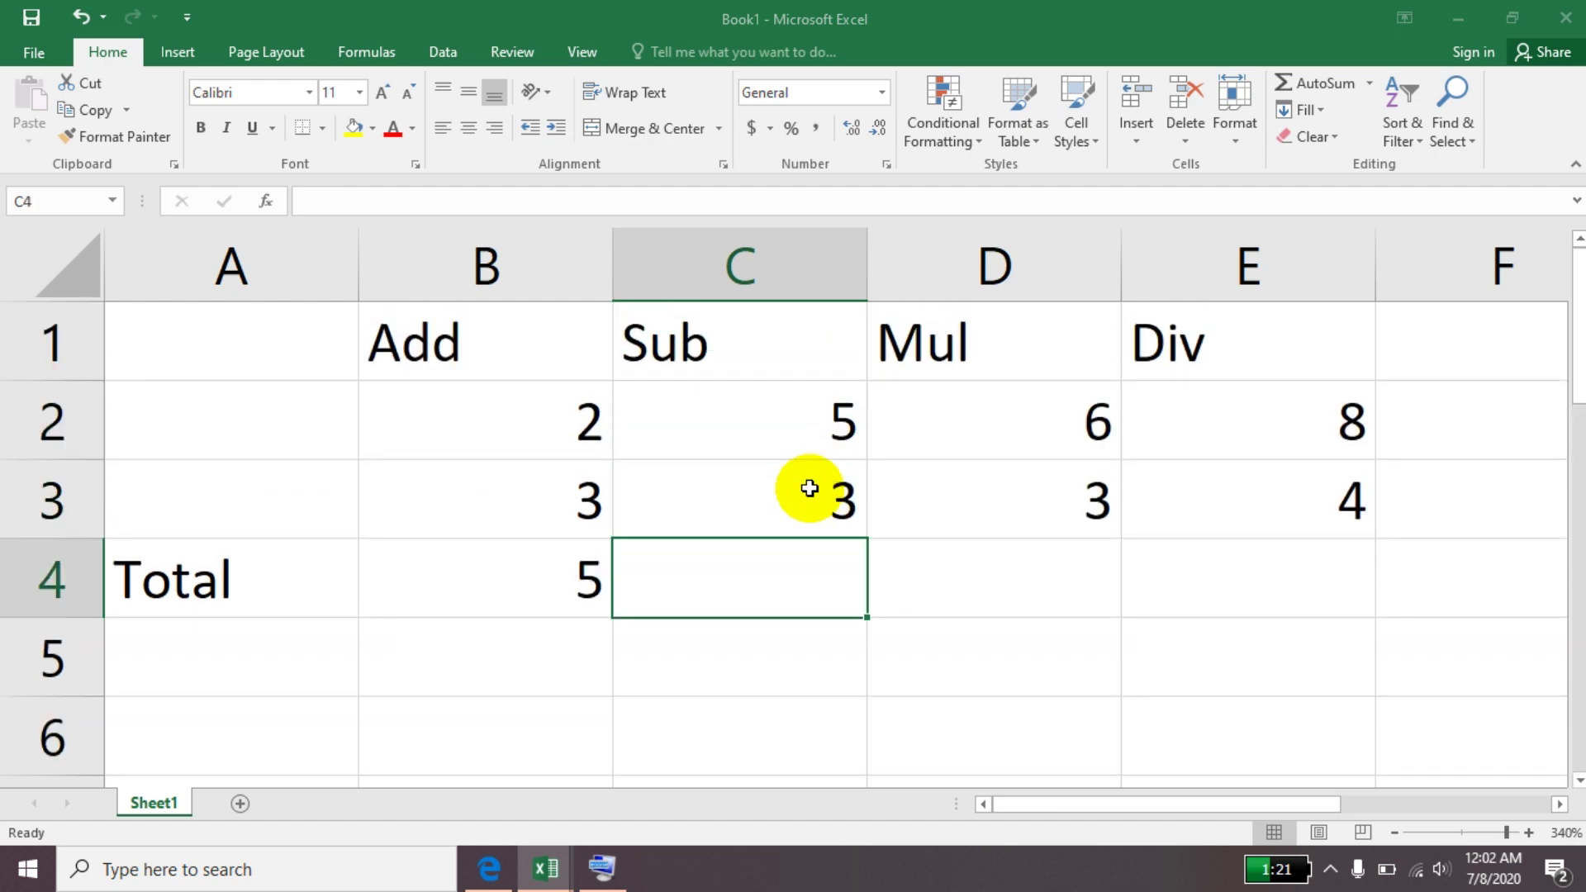
text(=)
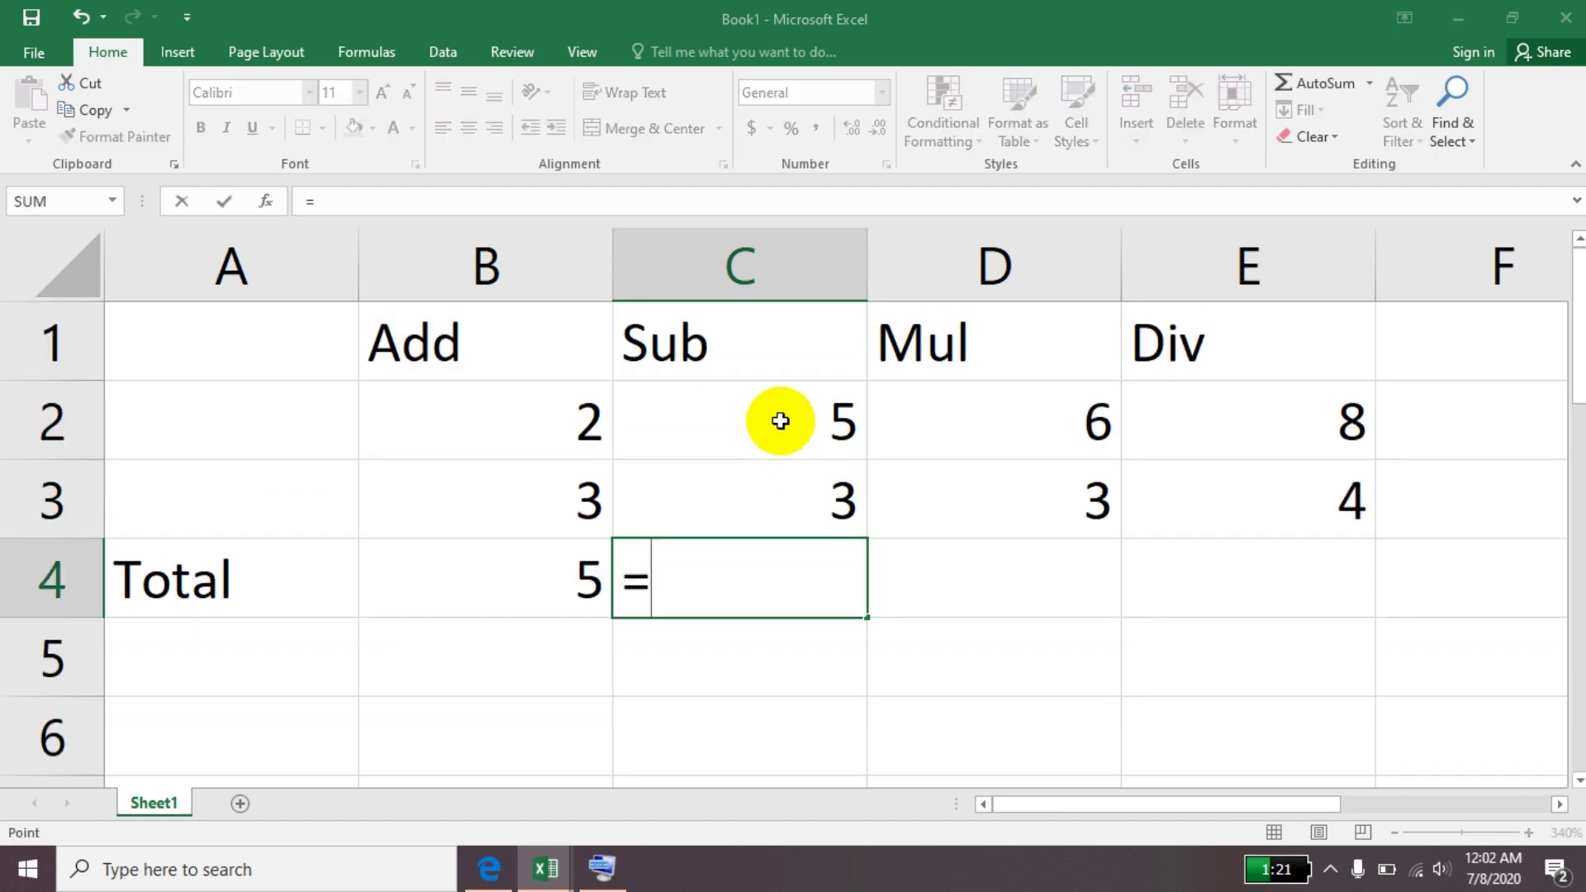
click(780, 420)
text(-)
click(782, 504)
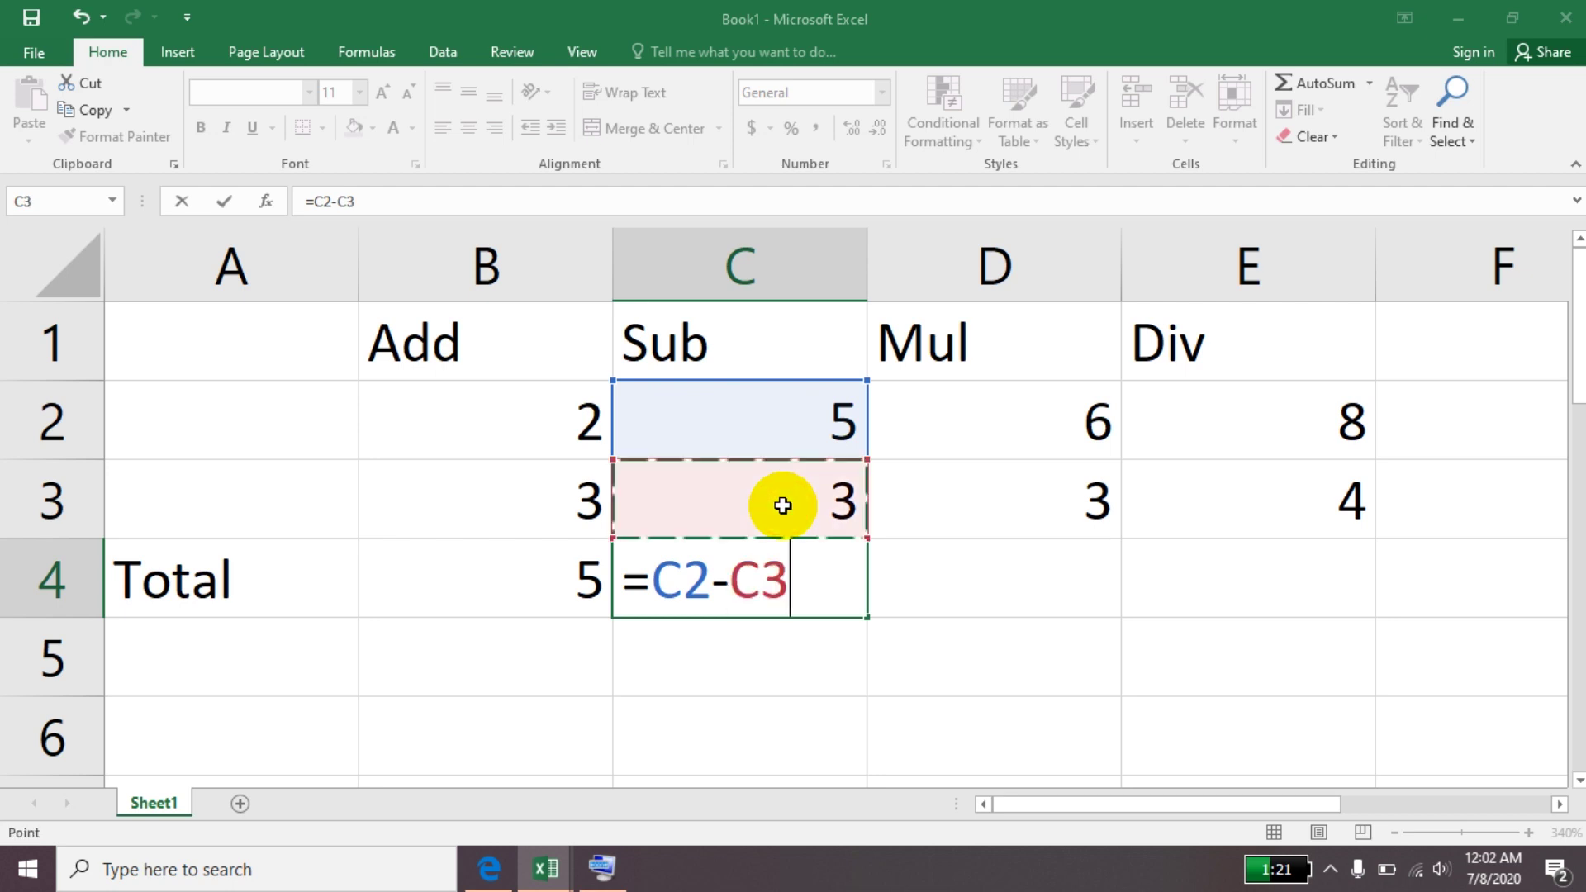
key(Return)
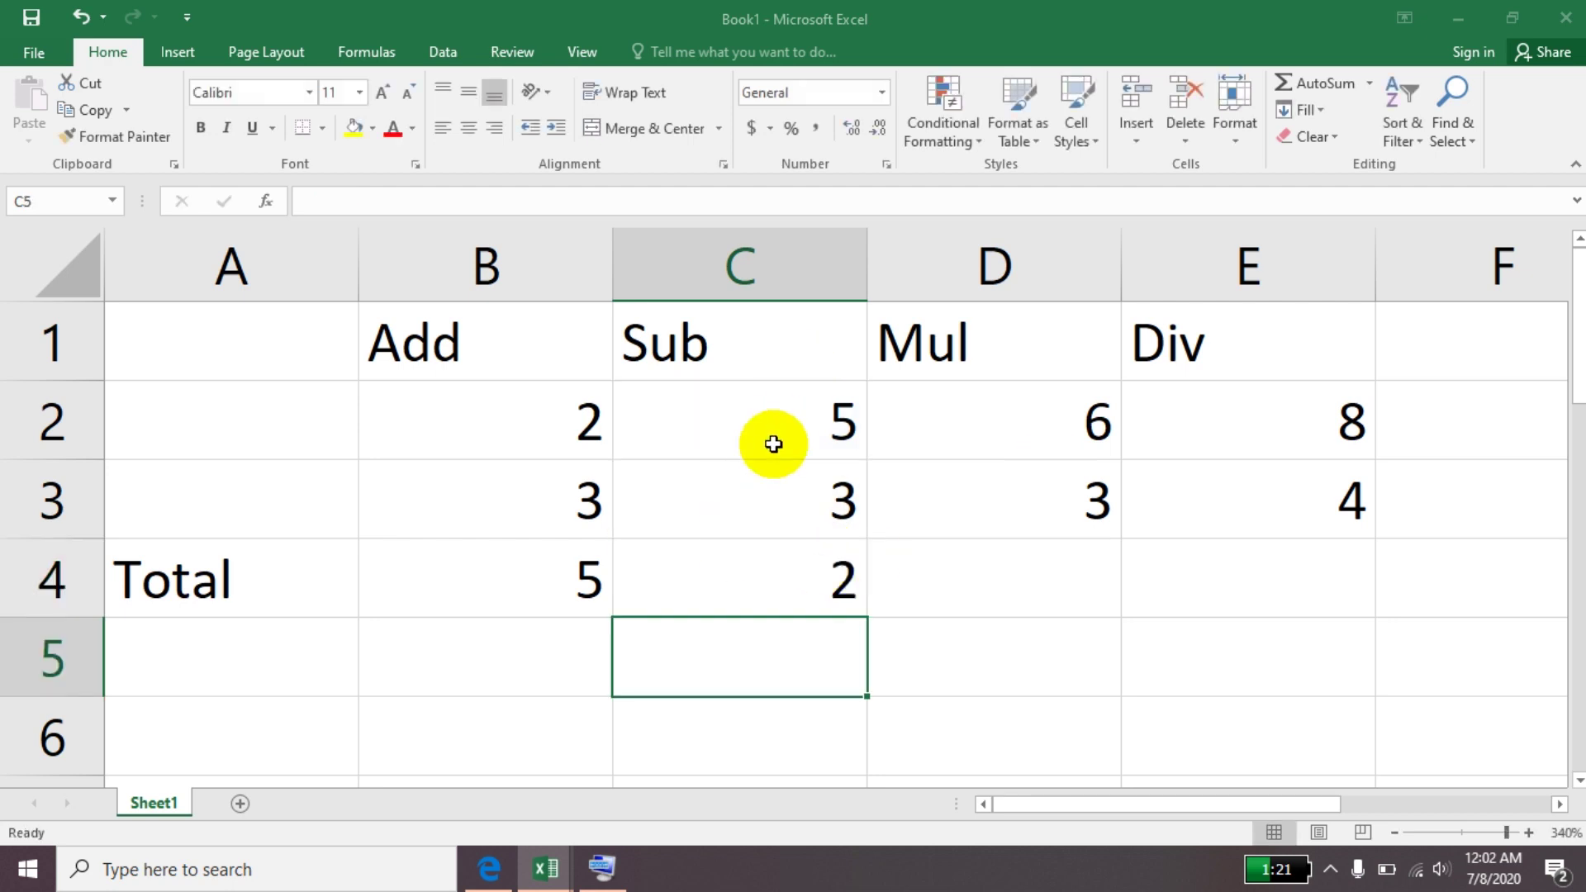
Step: Enter the multiplication formula =D2*D3 in cell D4 of the Total row
click(1011, 582)
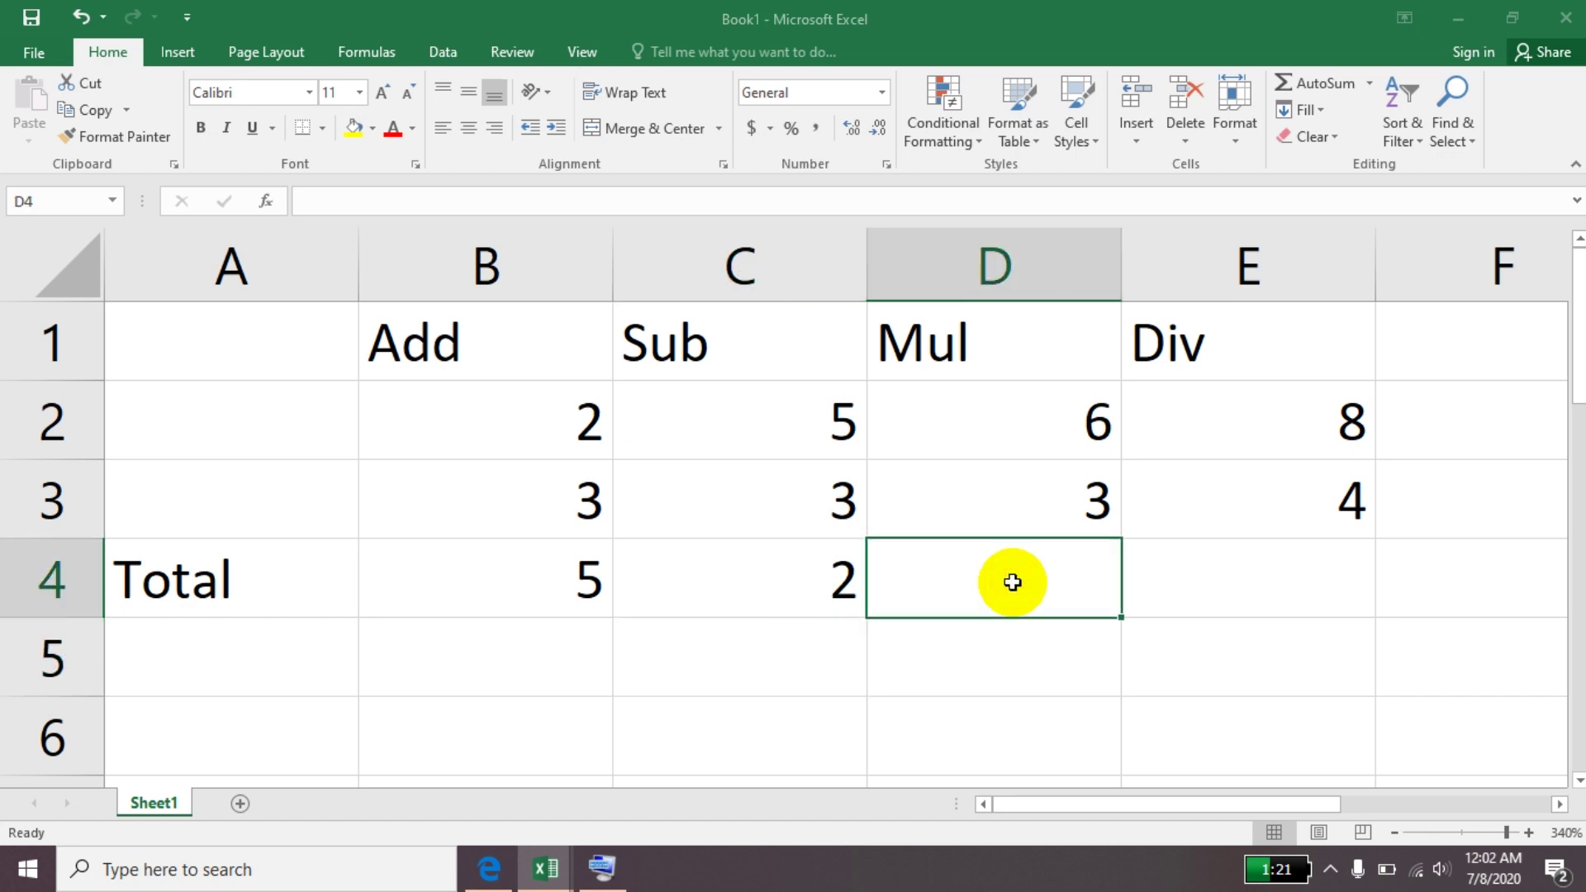
text(=)
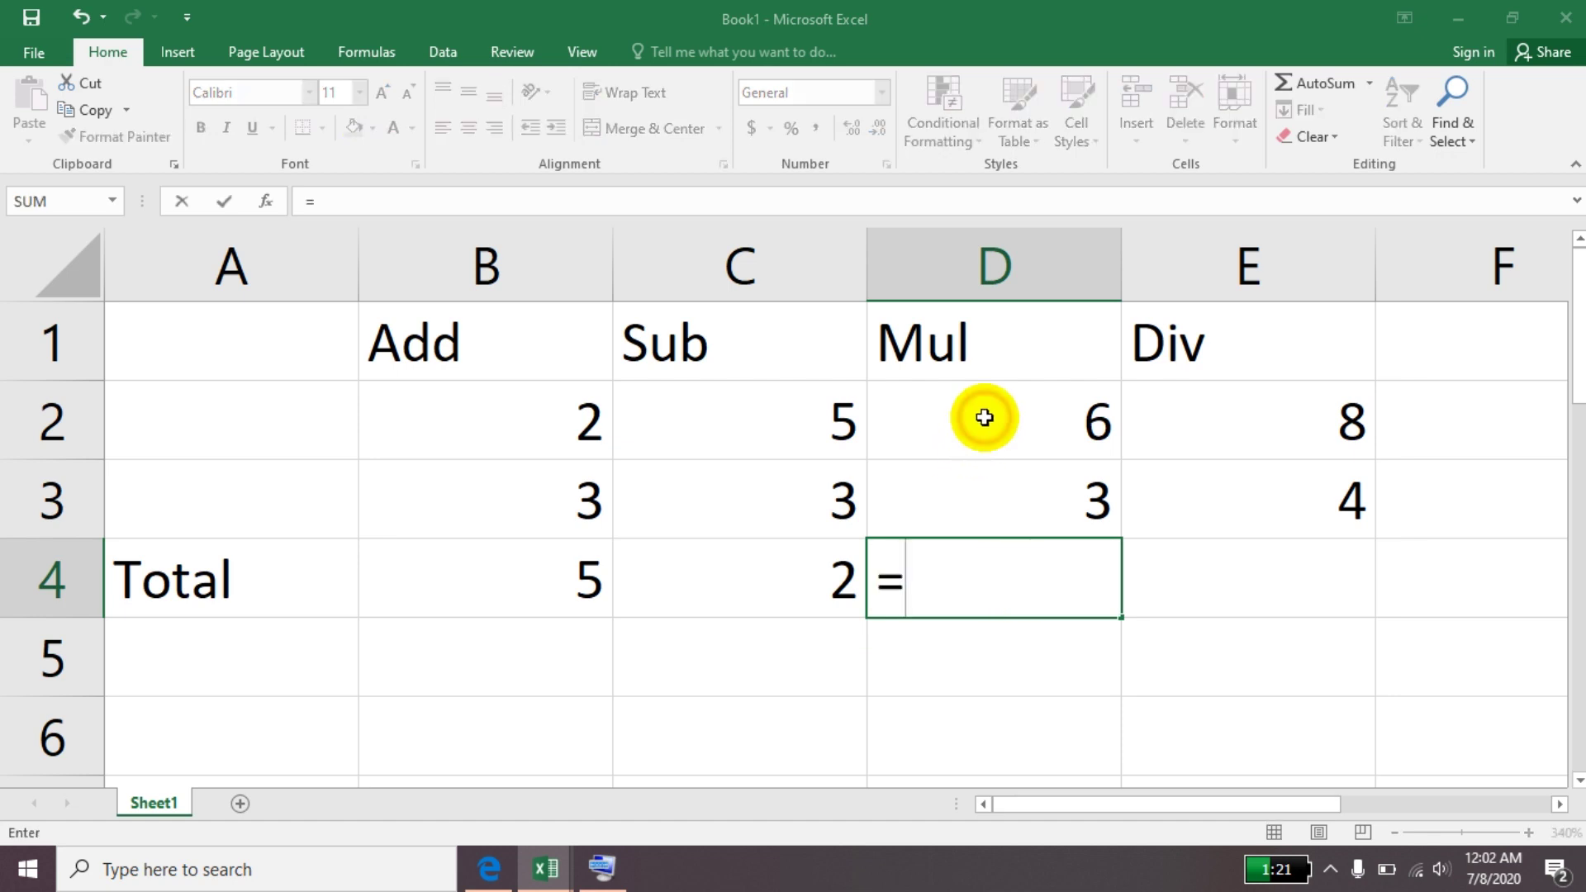
click(983, 417)
text(+)
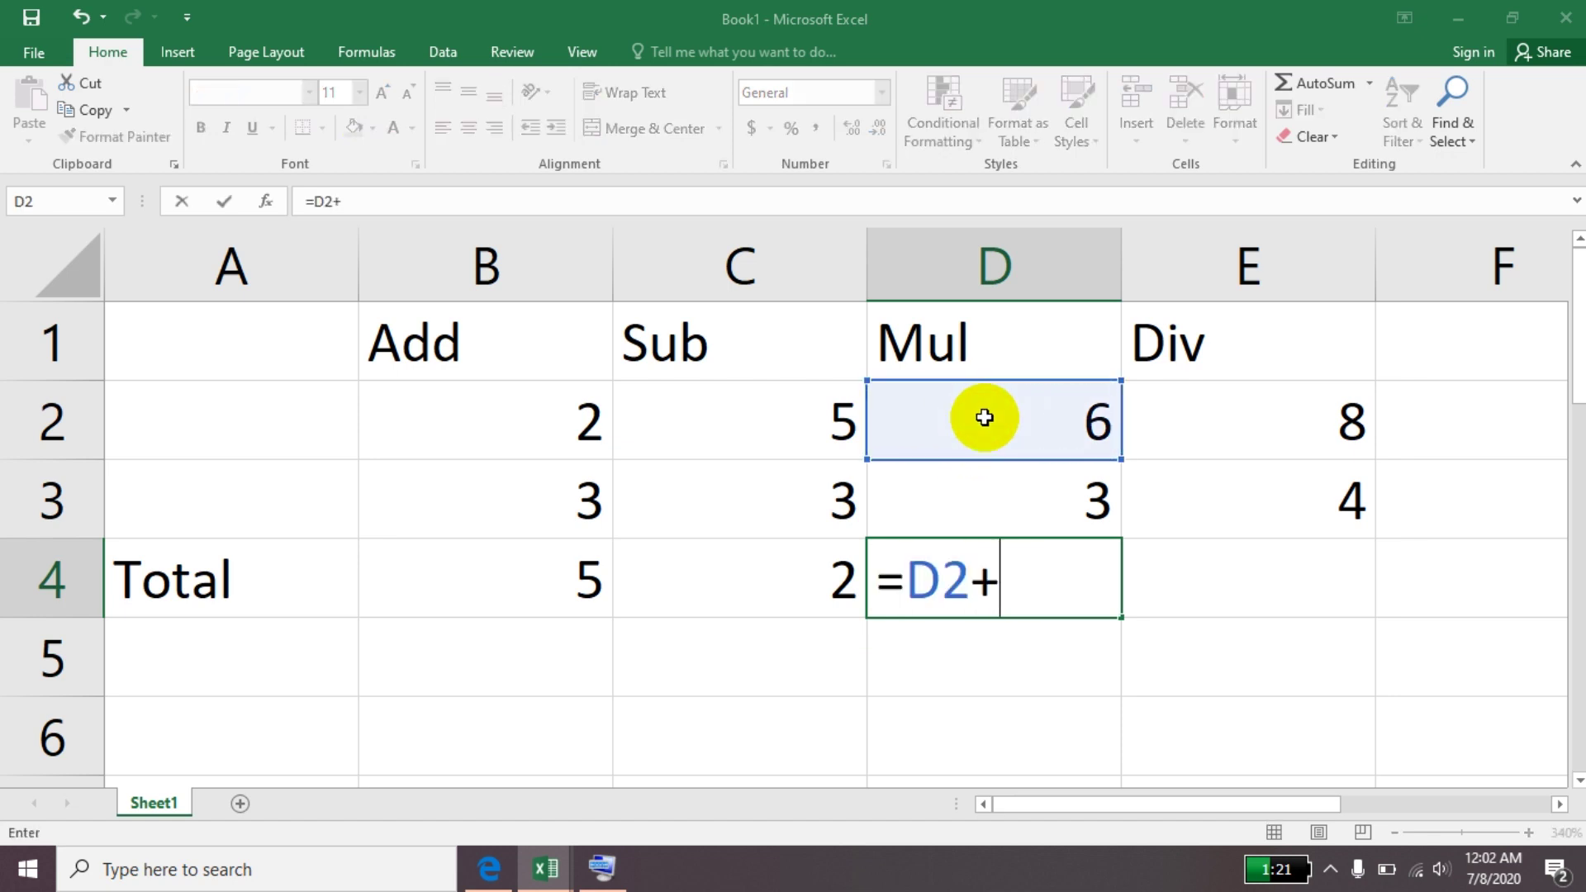
key(BackSpace)
text(*)
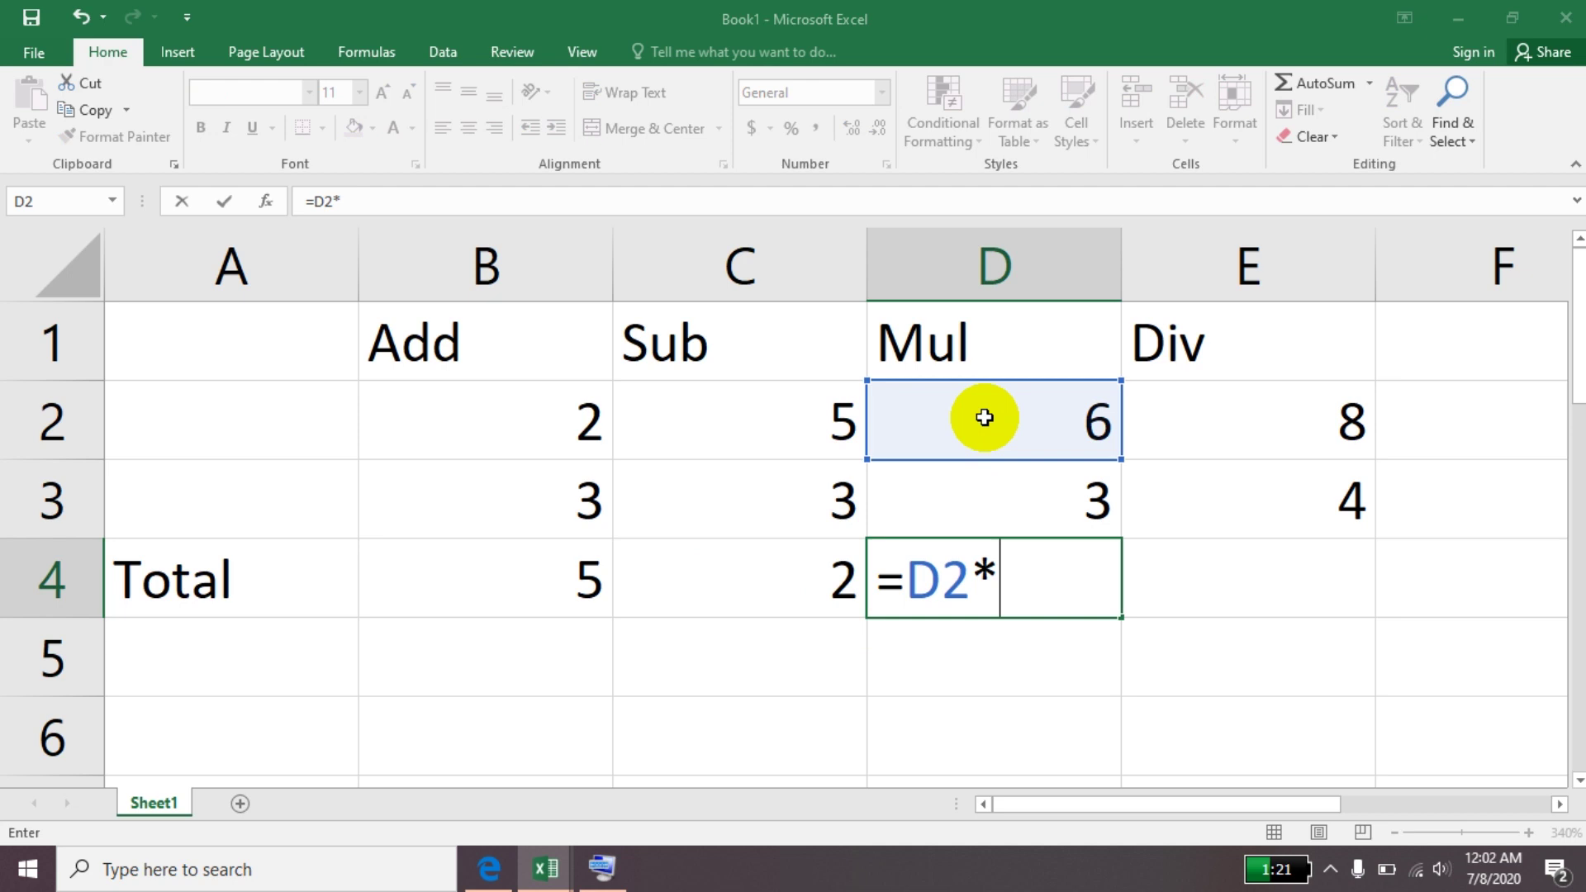
click(993, 501)
key(Return)
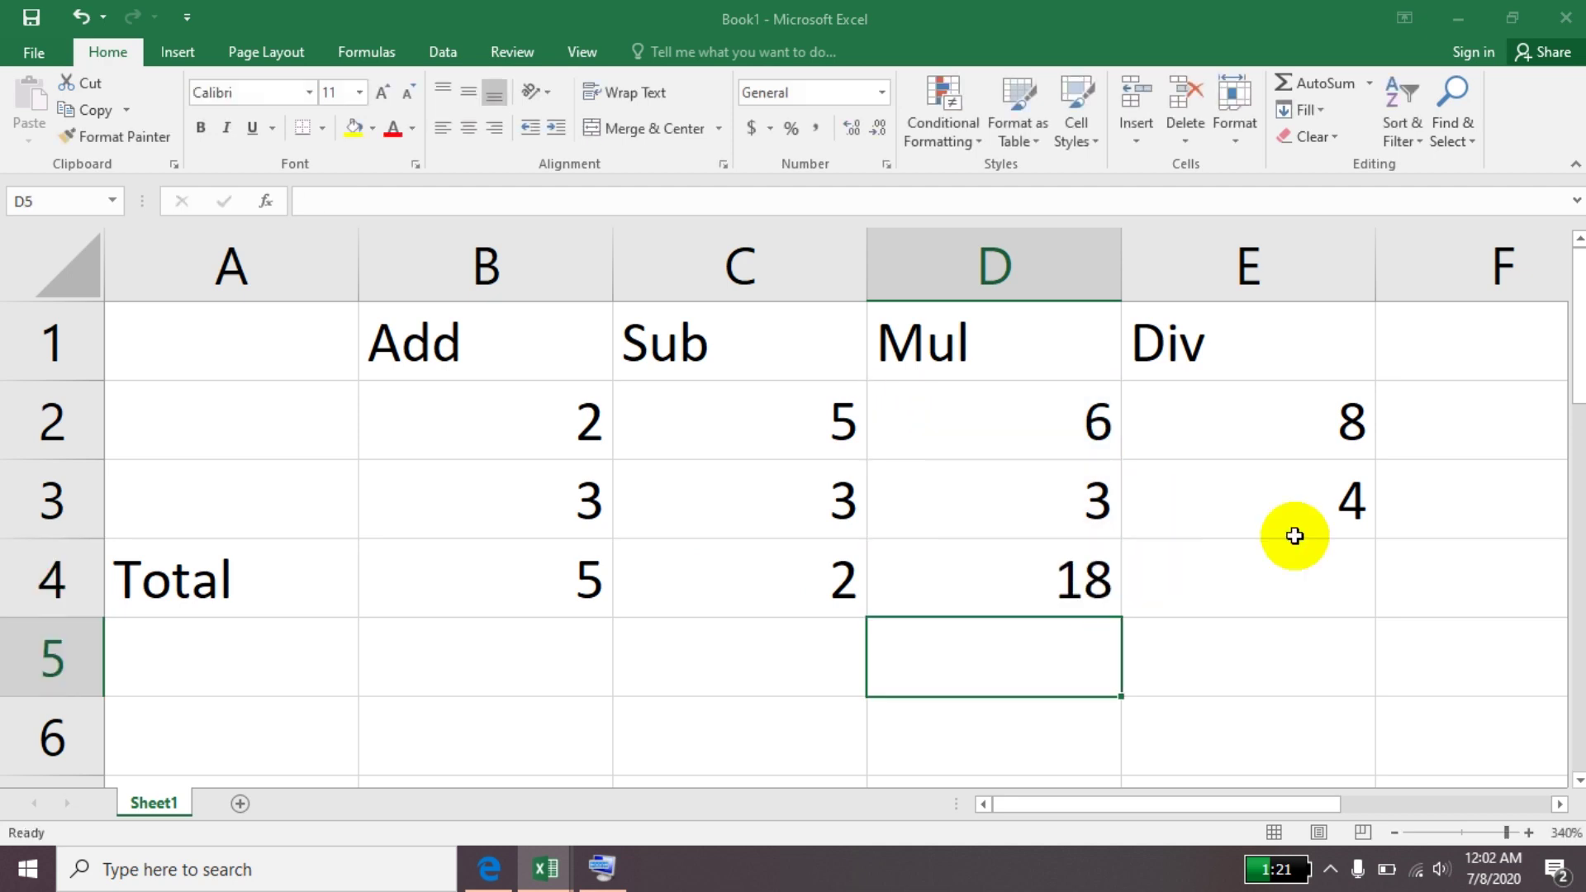
Step: Enter the division formula =E2/E3 in cell E4 of the Total row
click(1276, 580)
text(=)
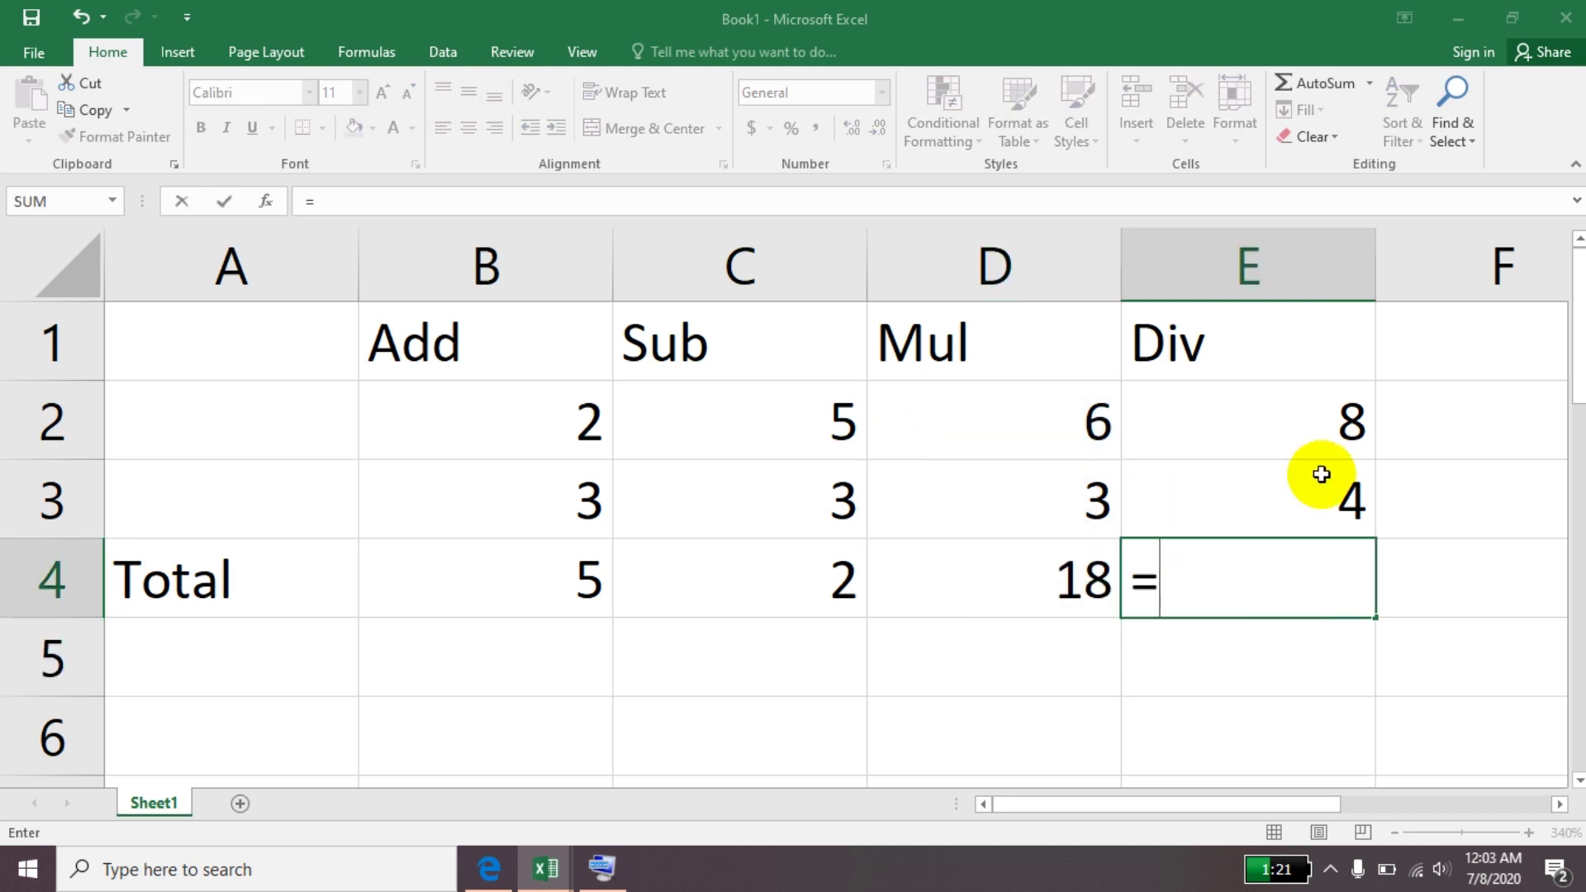
click(1308, 434)
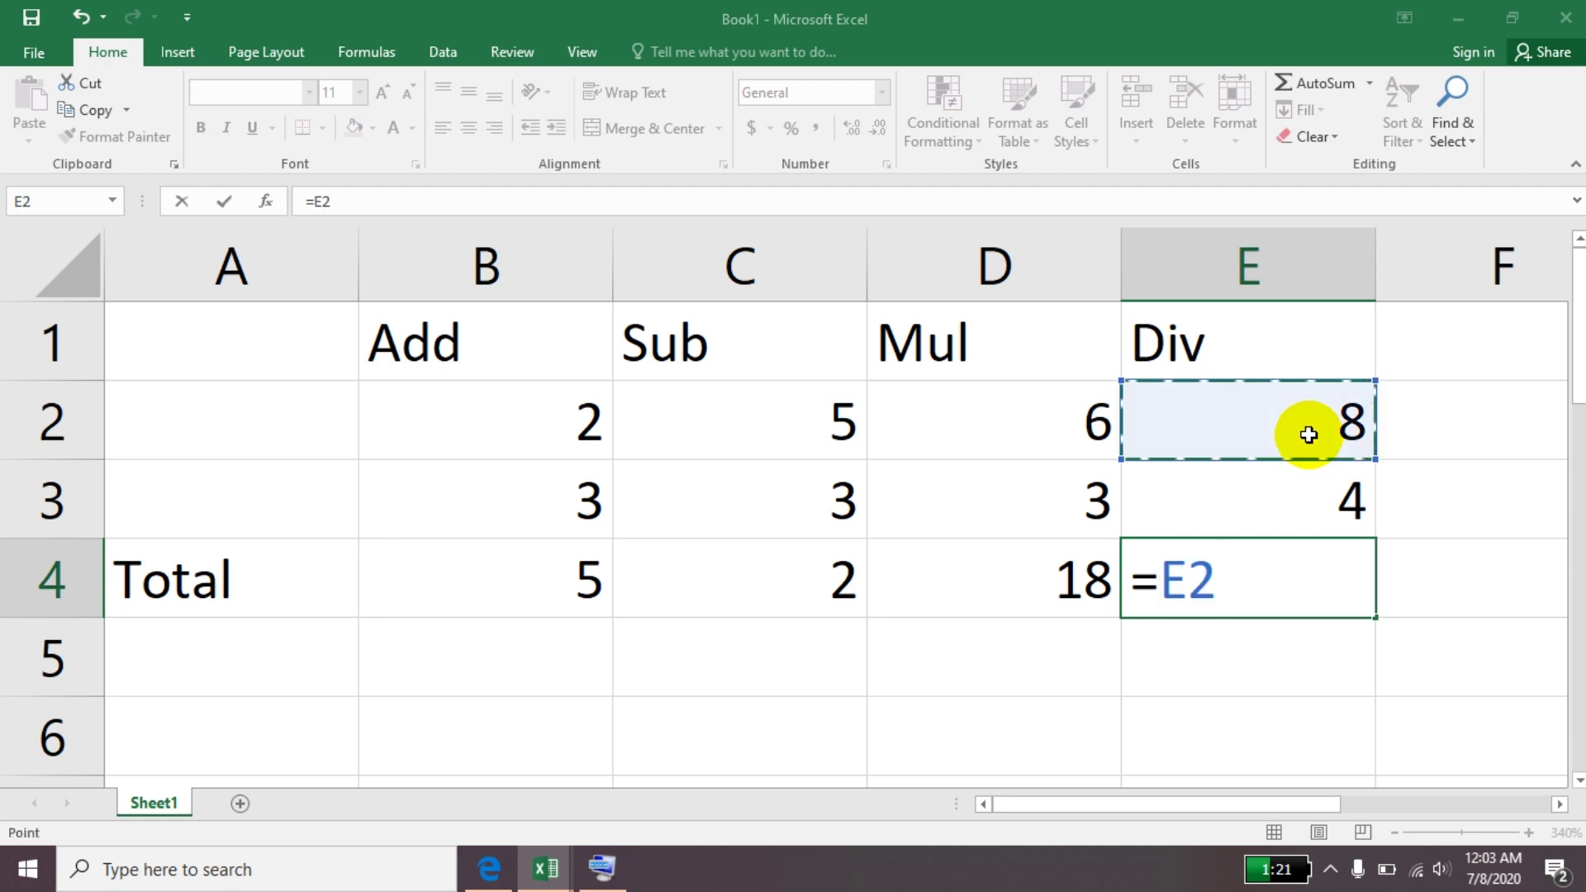
text(/)
click(1286, 508)
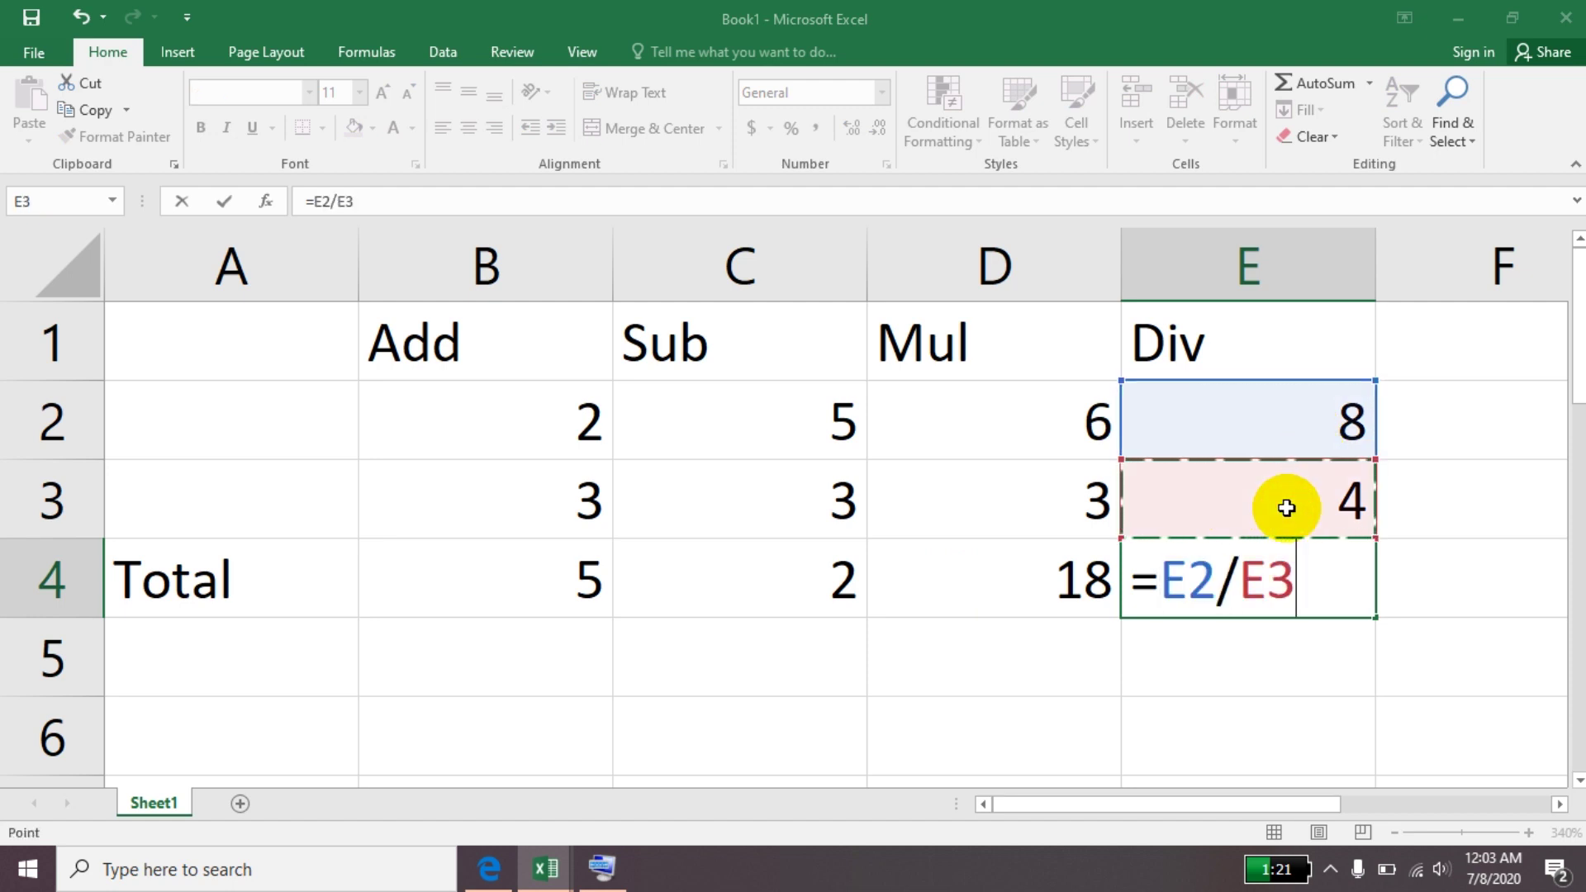
key(Return)
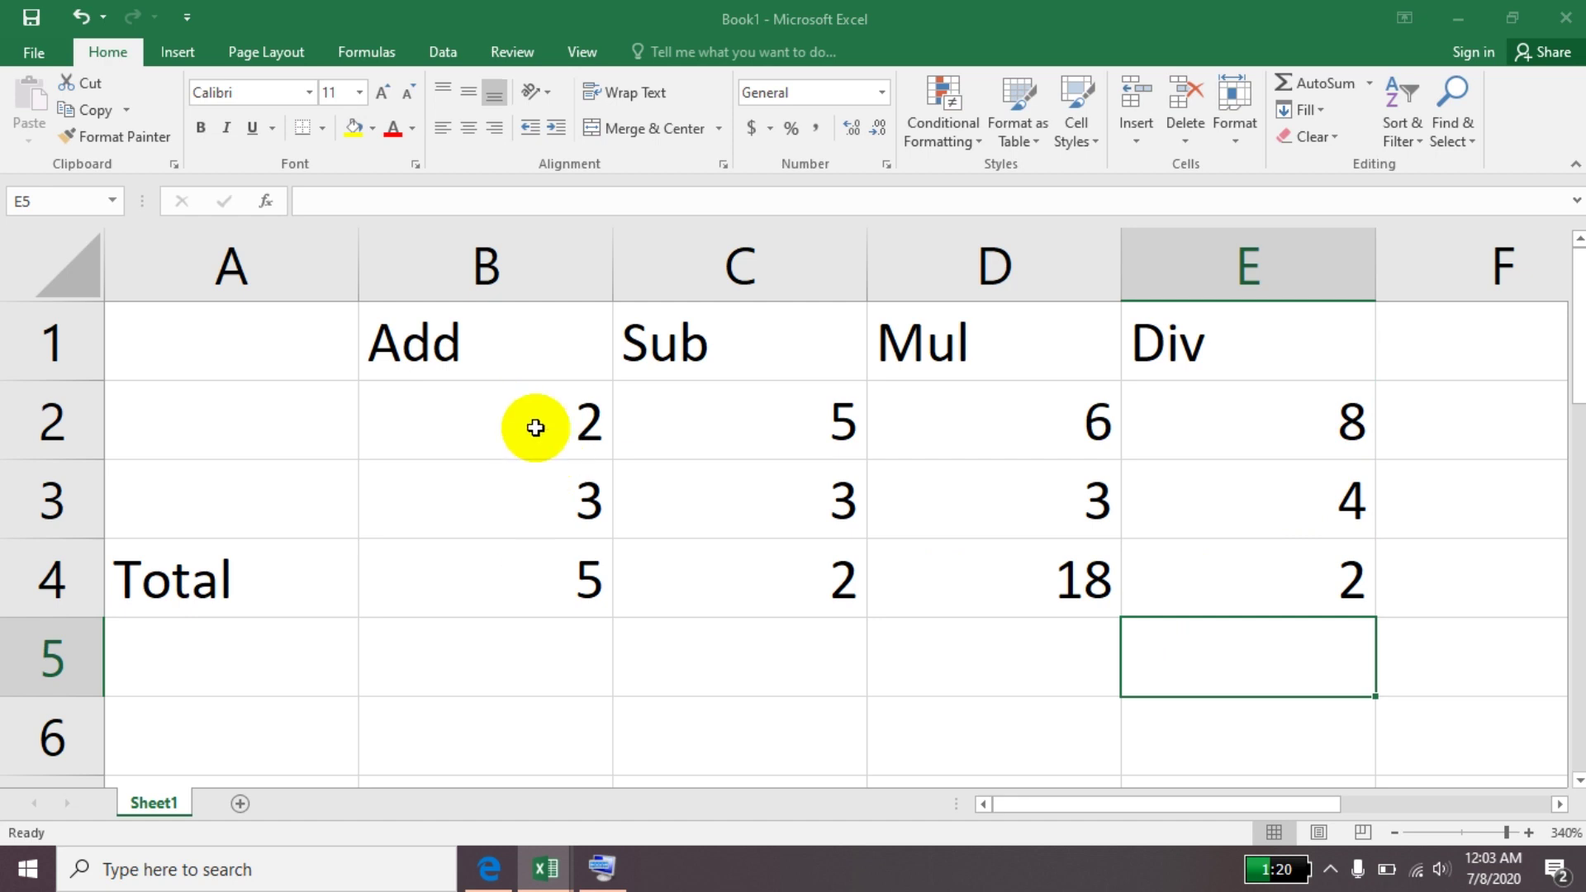
Step: Step the cell selection across the Total row from B4 to E4 and back to review each formula
click(537, 583)
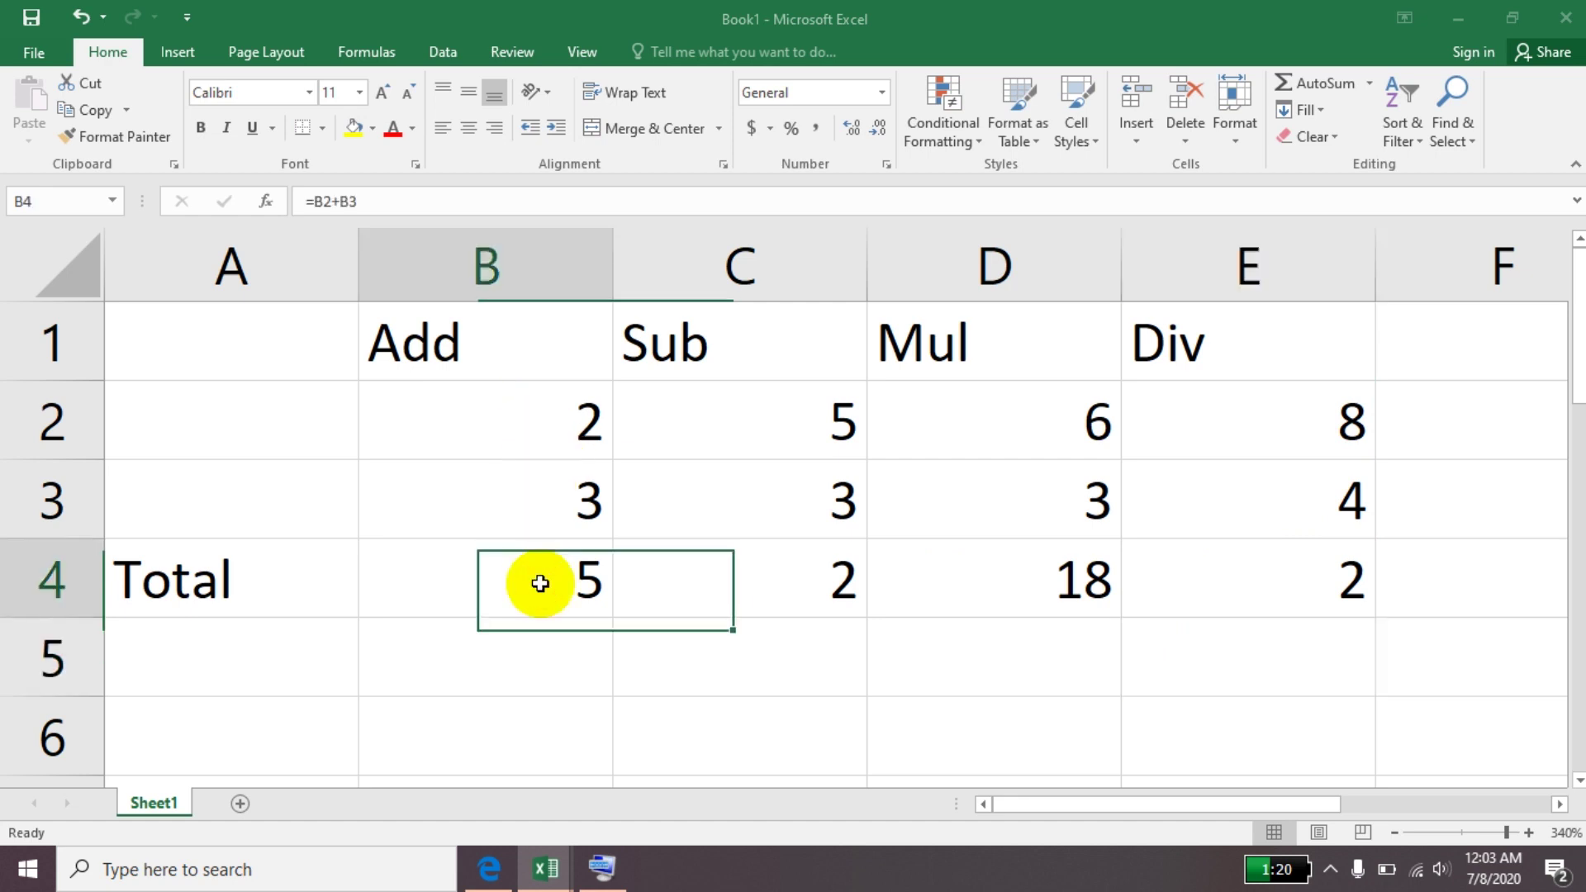
key(Right)
key(Right)
key(Right)
key(Left)
key(Left)
key(Left)
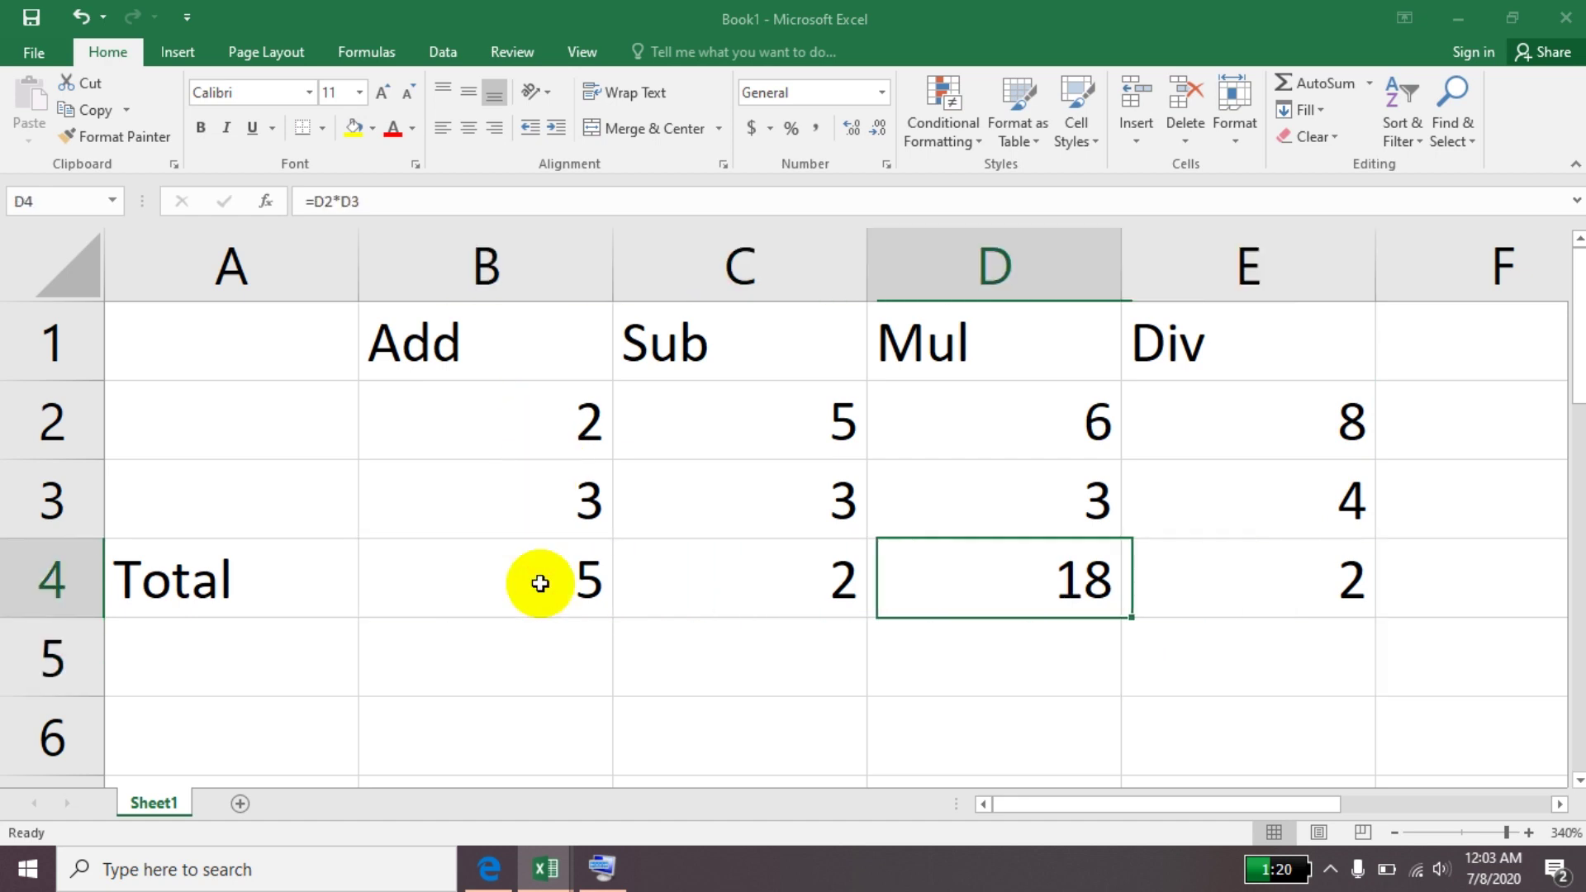
Step: Change the first Add value in B2 to 5 and the first Sub value in C2 to 8
key(Up)
key(Up)
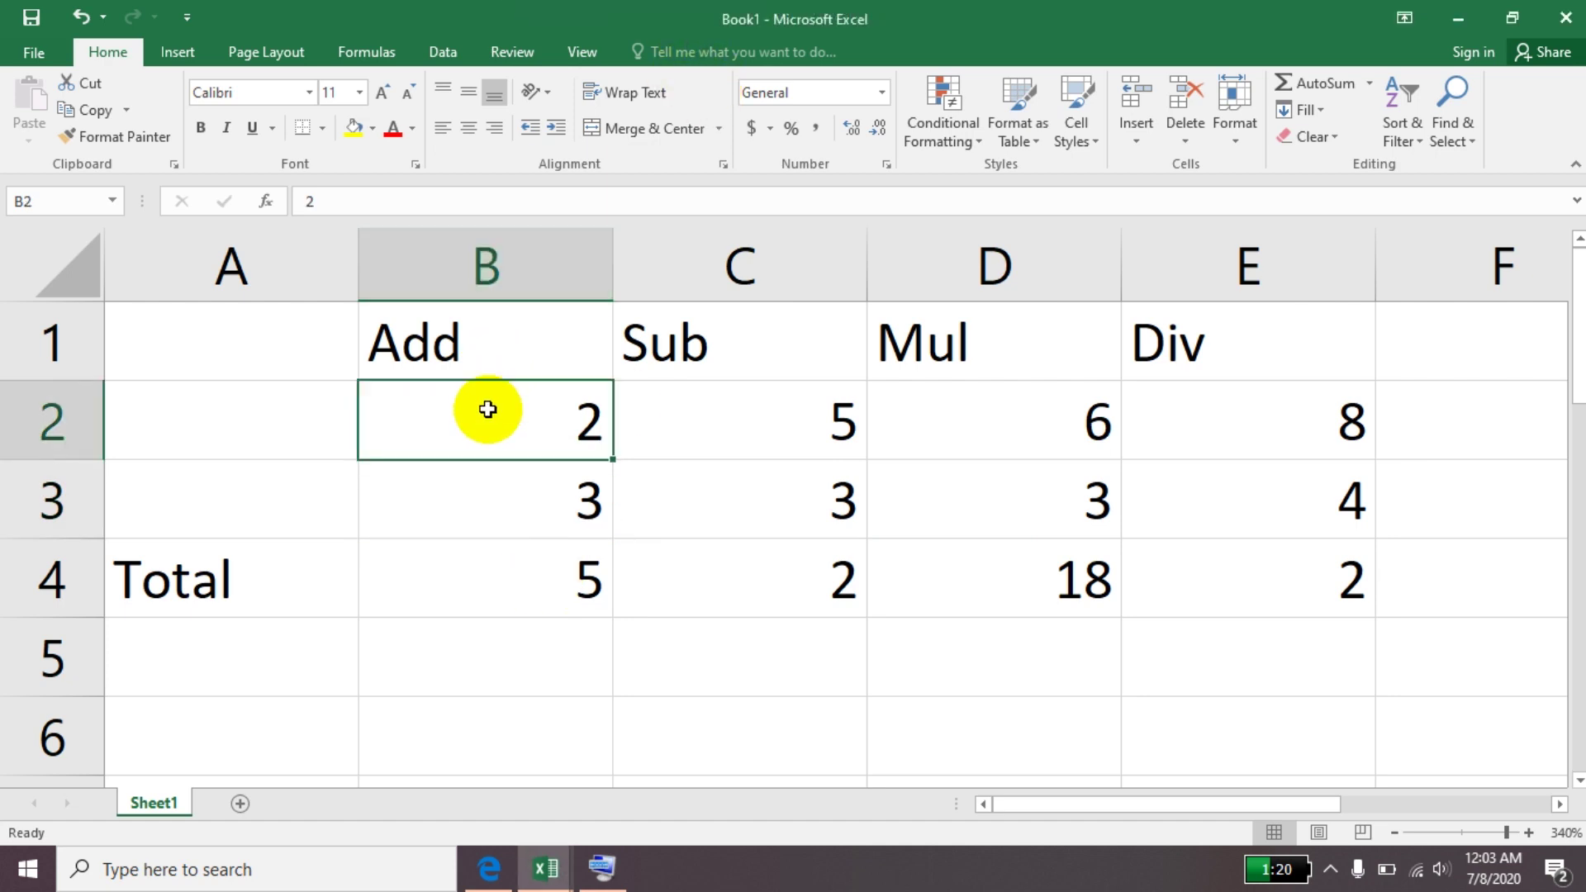
text(5)
key(Return)
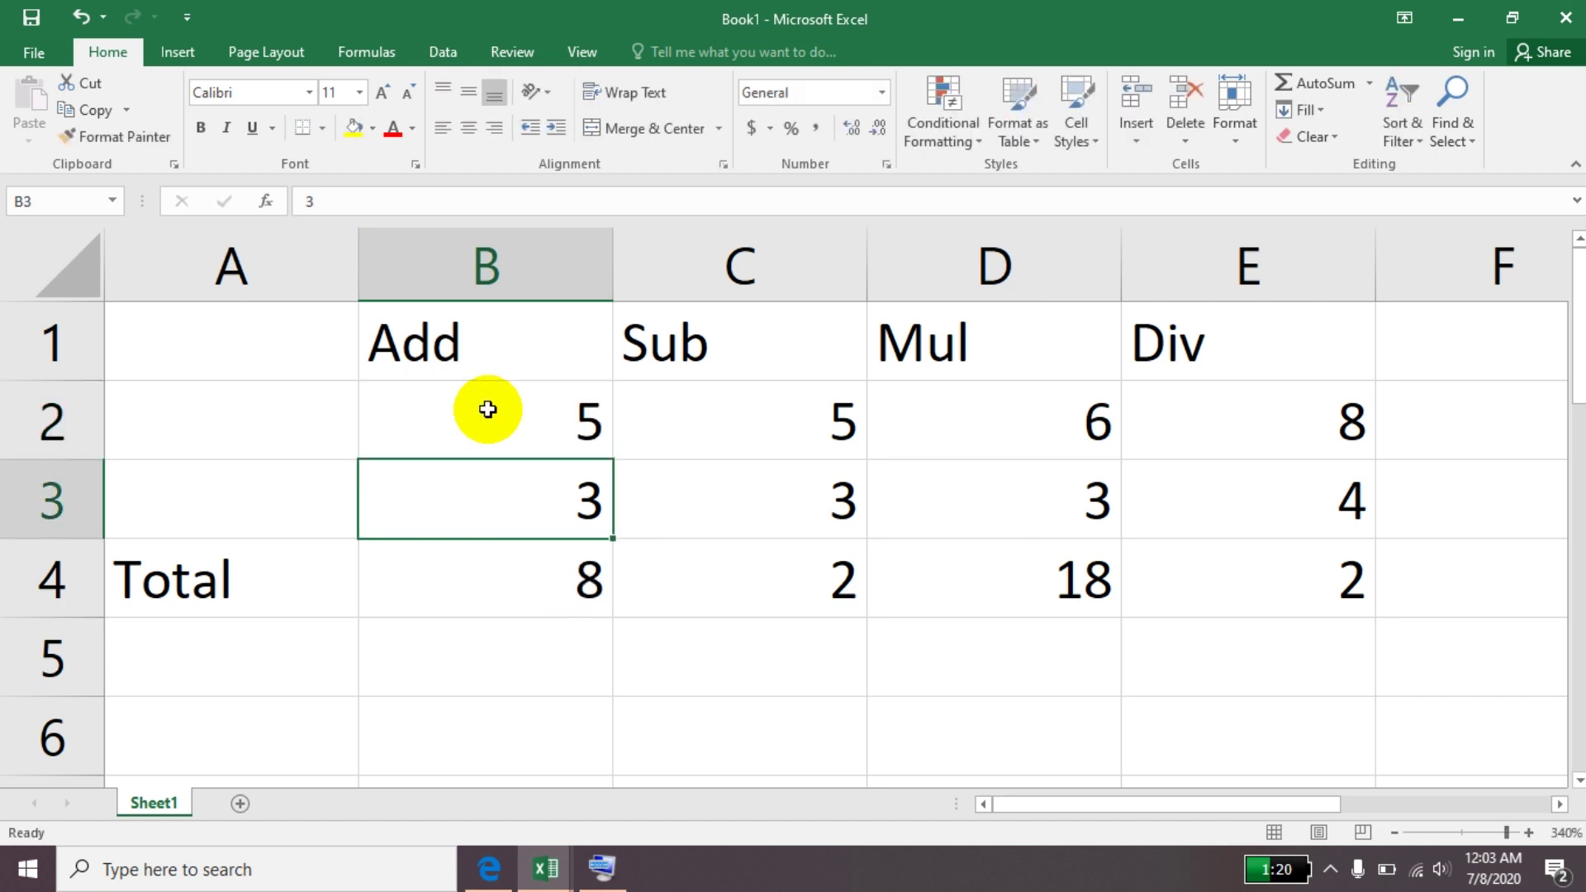
key(Right)
key(Up)
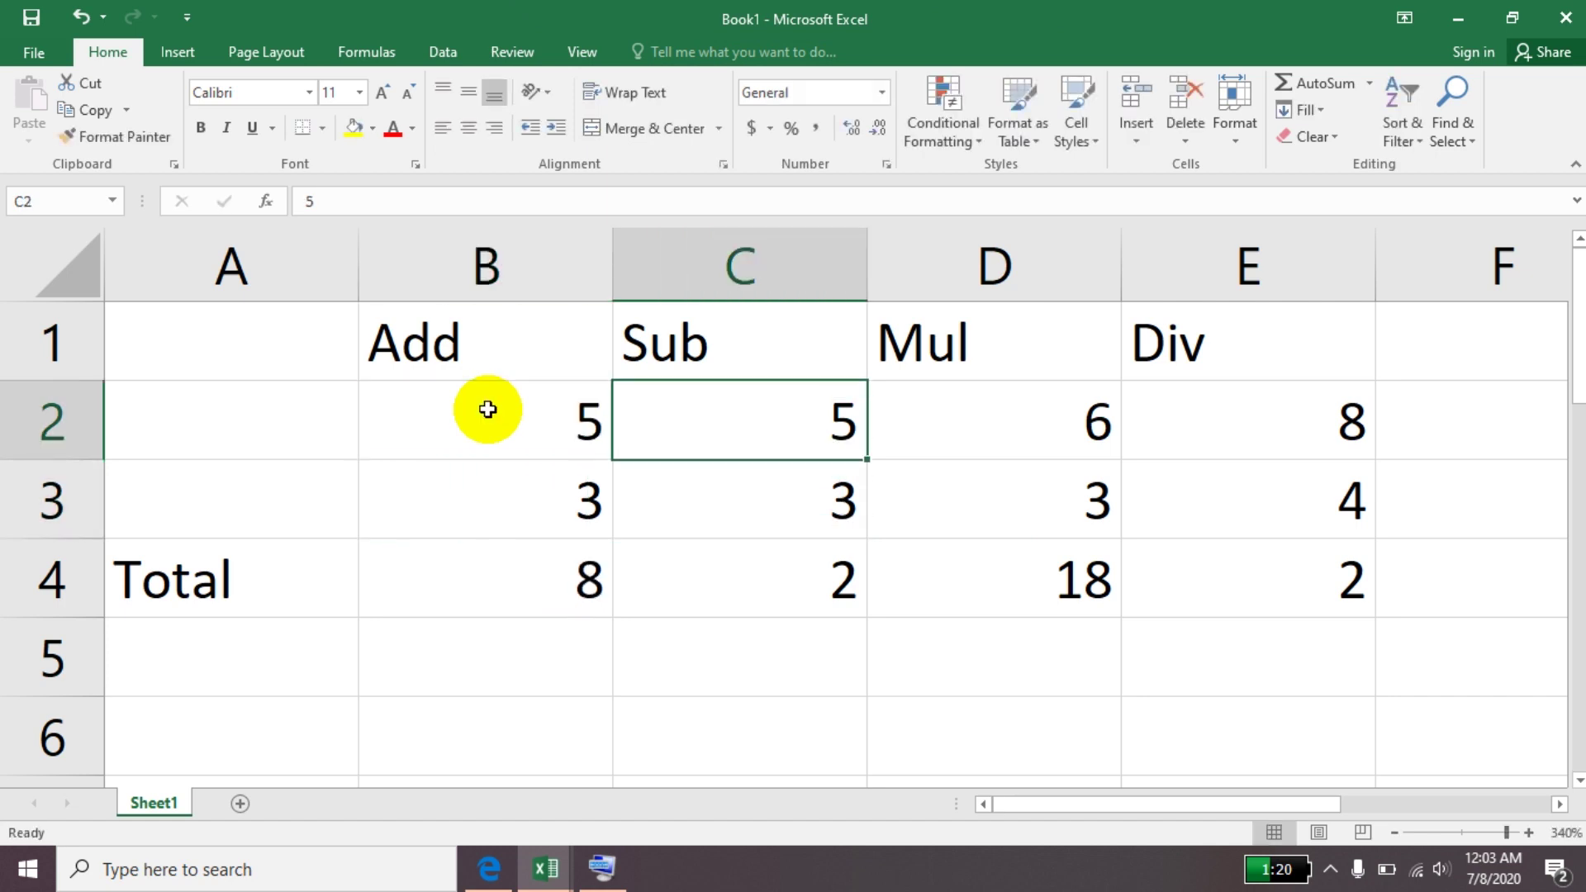
text(8)
key(Return)
Step: Change the first Mul value in D2 to 4 and the first Div value in E2 to 45
key(Right)
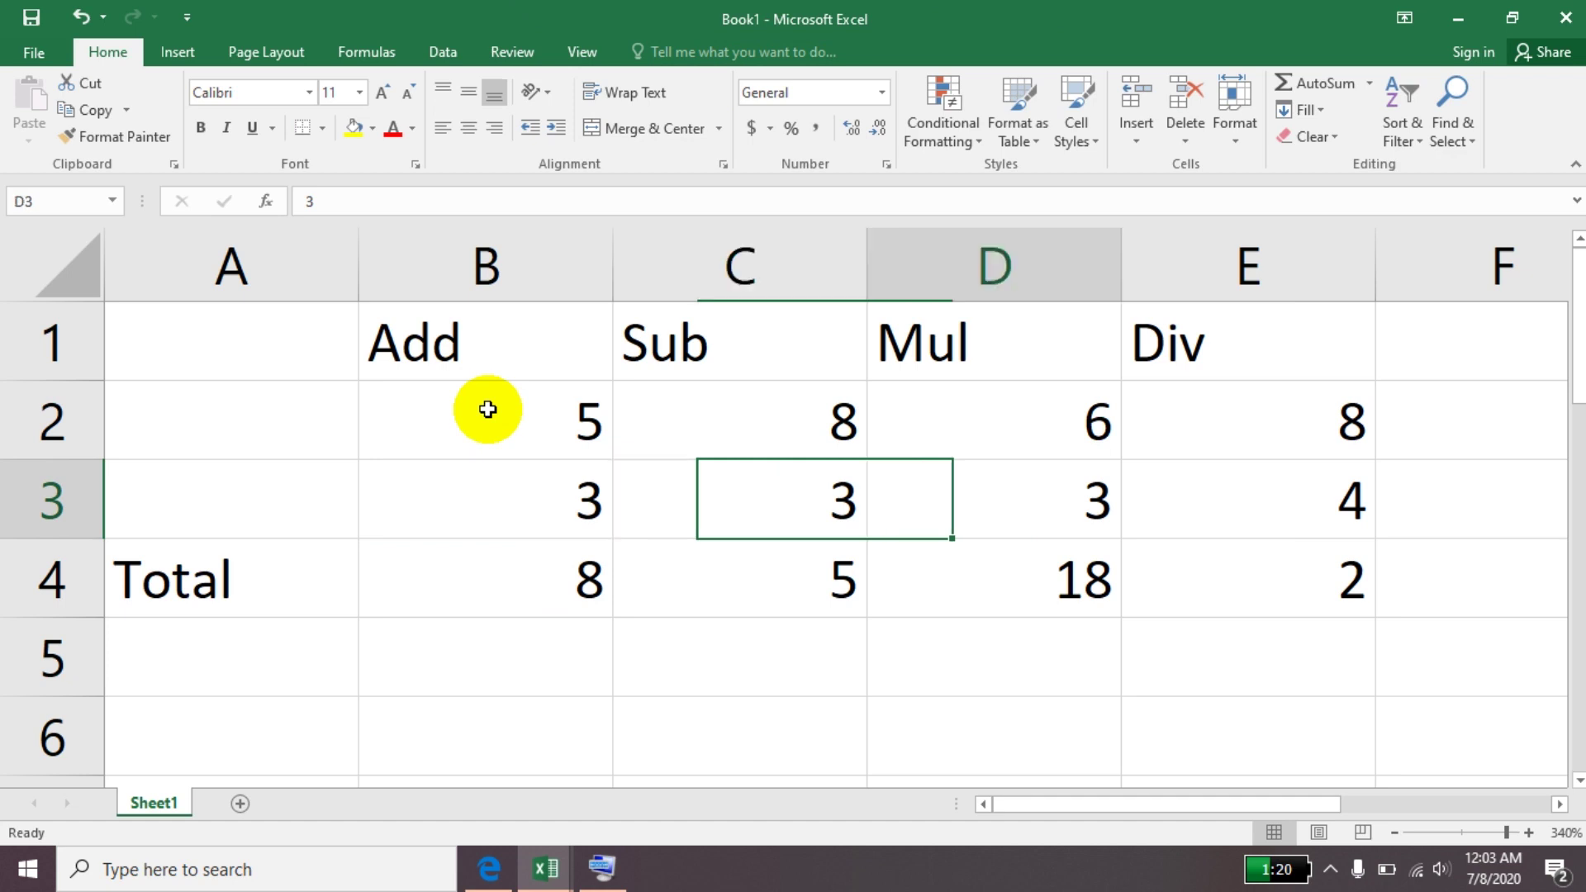
key(Up)
text(4)
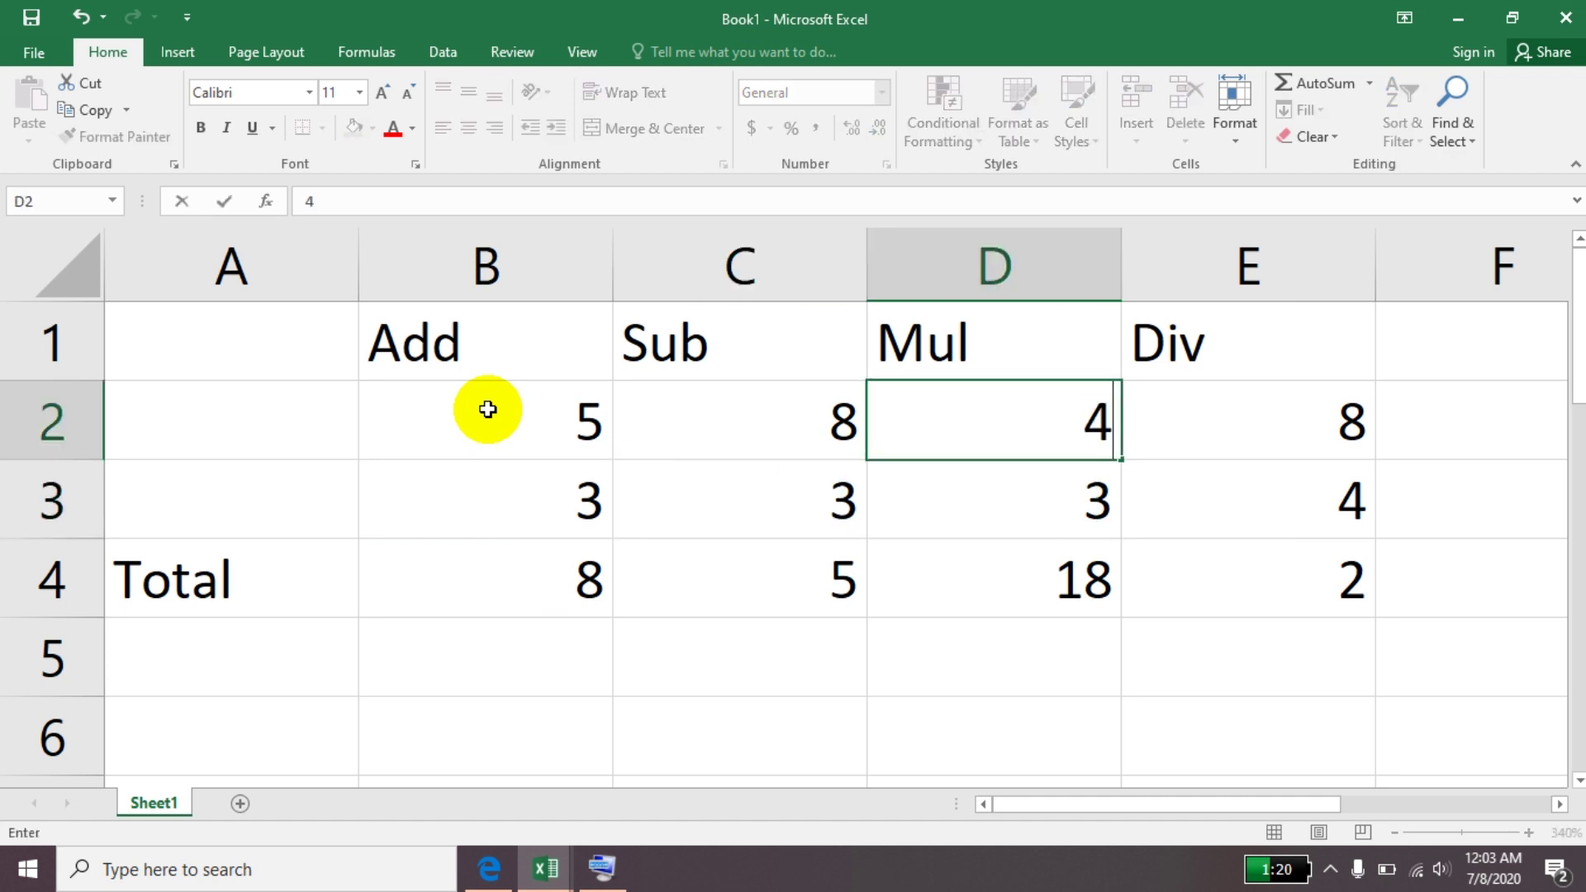
key(Return)
key(Right)
key(Up)
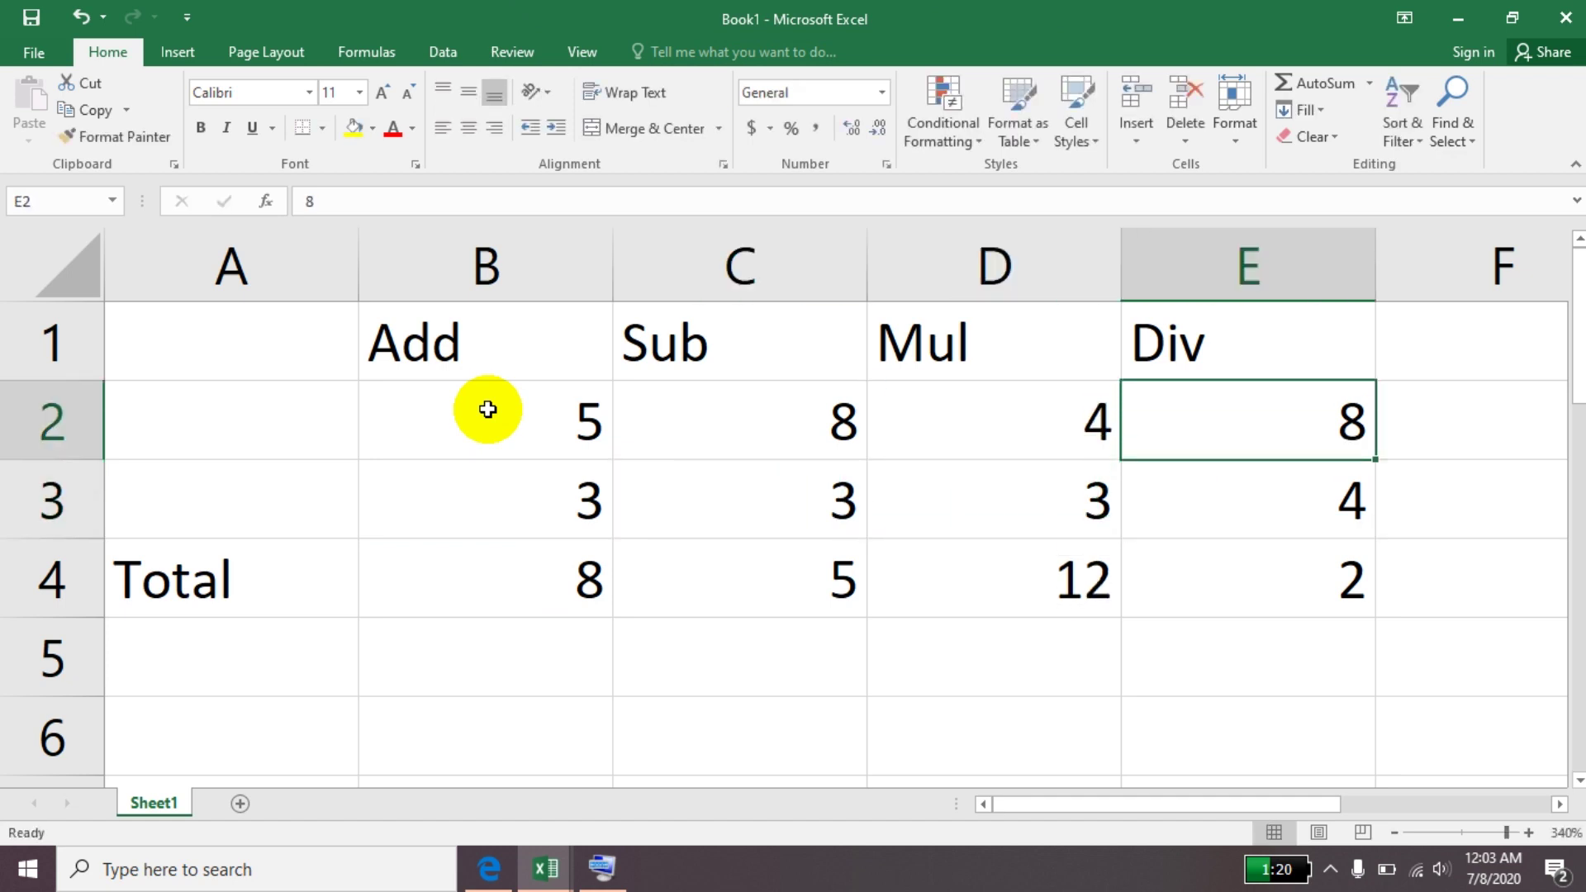
text(45)
key(Return)
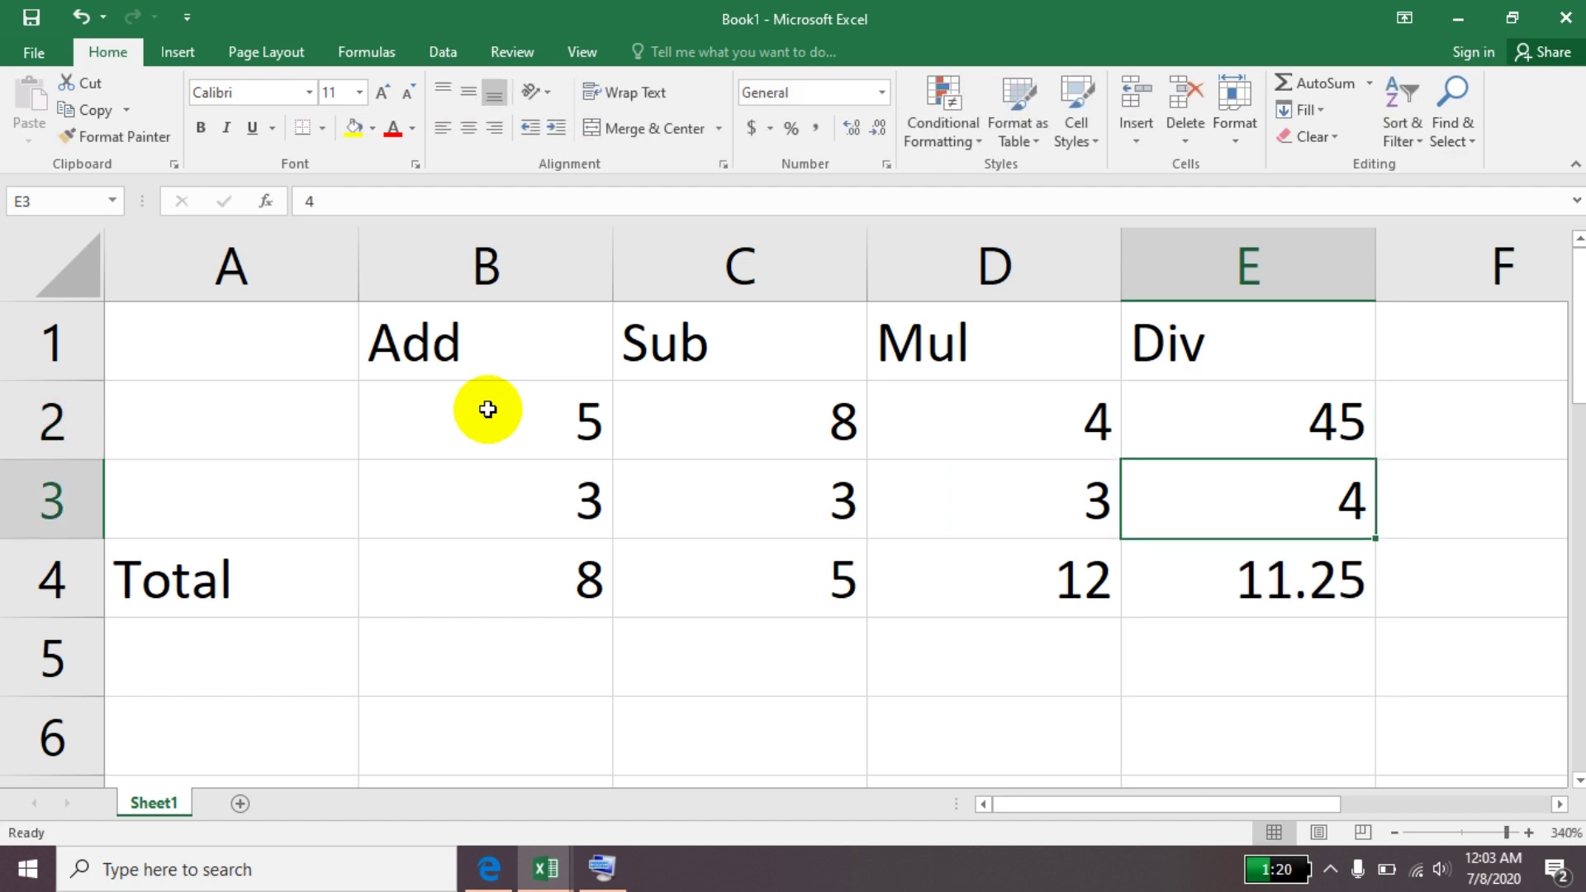
Step: Change the second Mul value in D3 to the decimal 0.2589
key(Left)
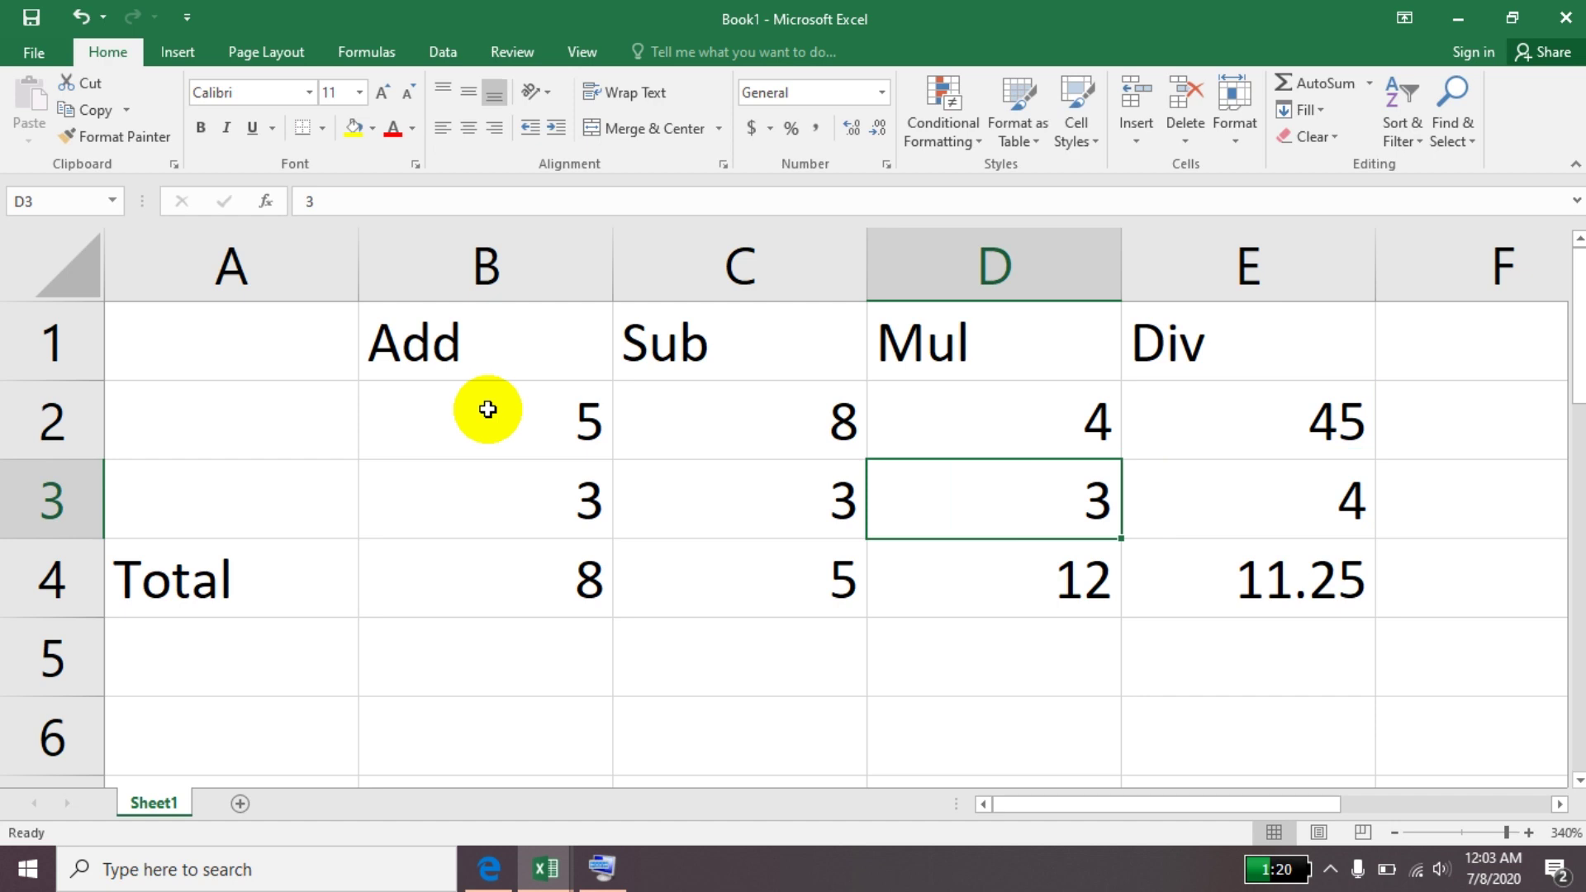
text(0)
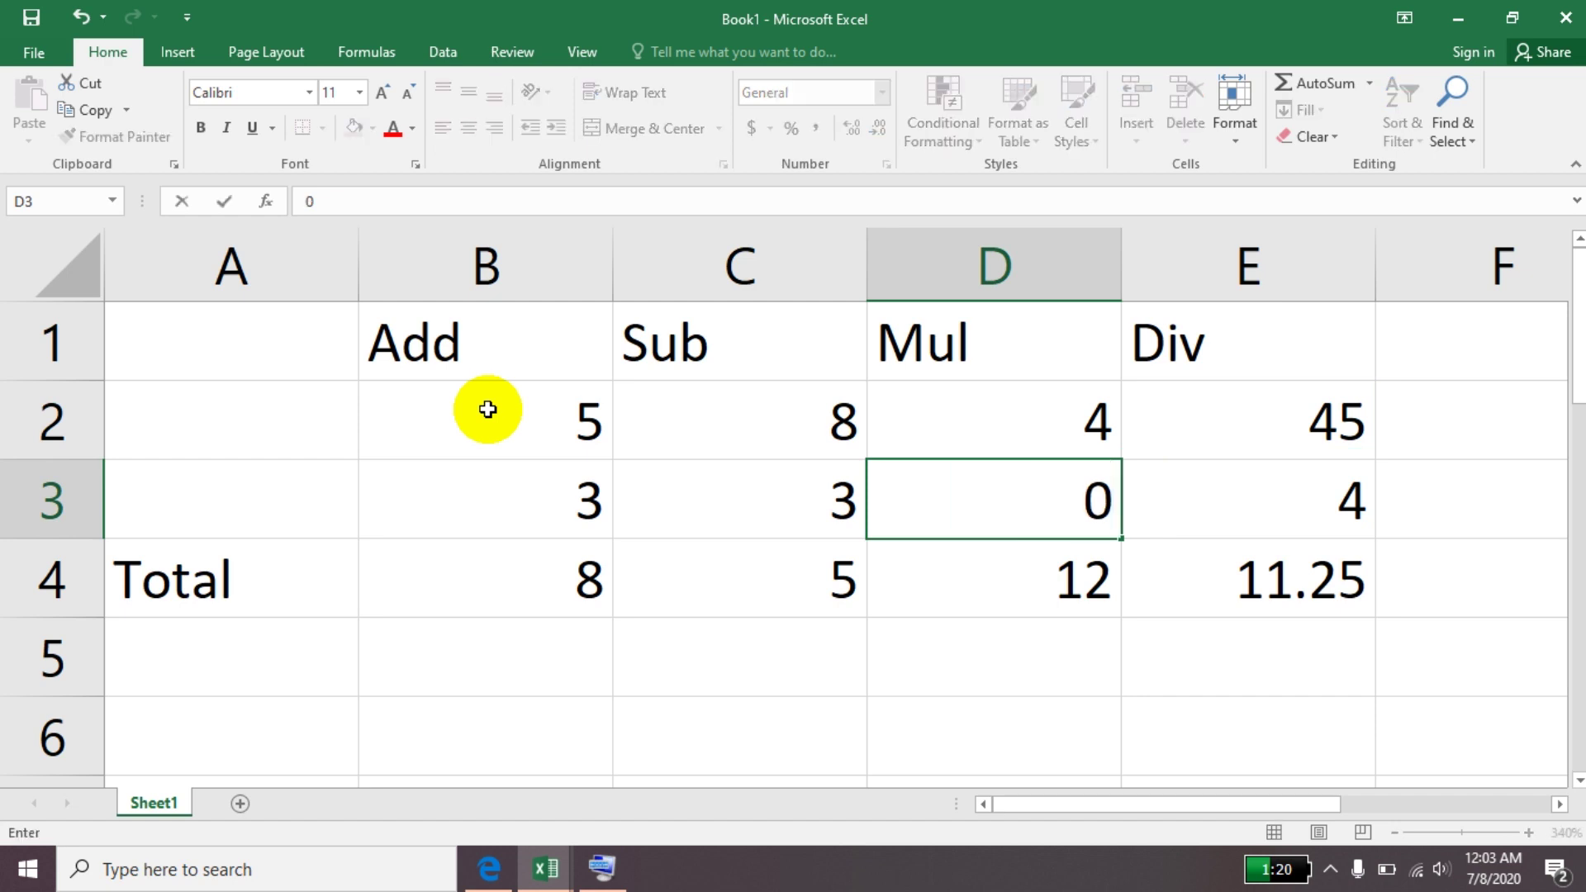
text(.2589)
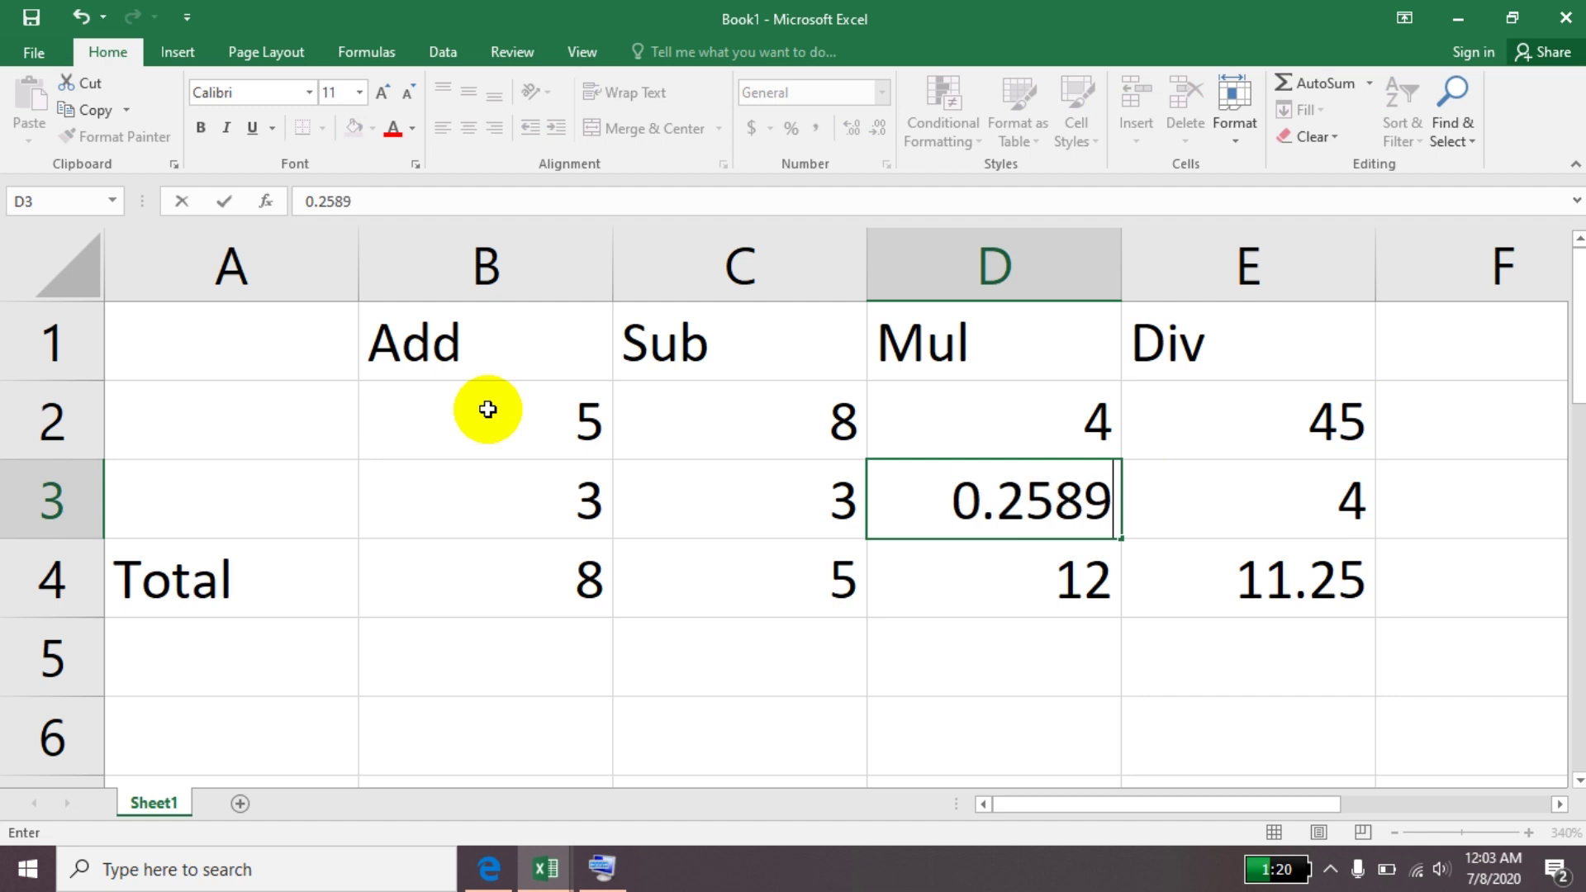
key(Return)
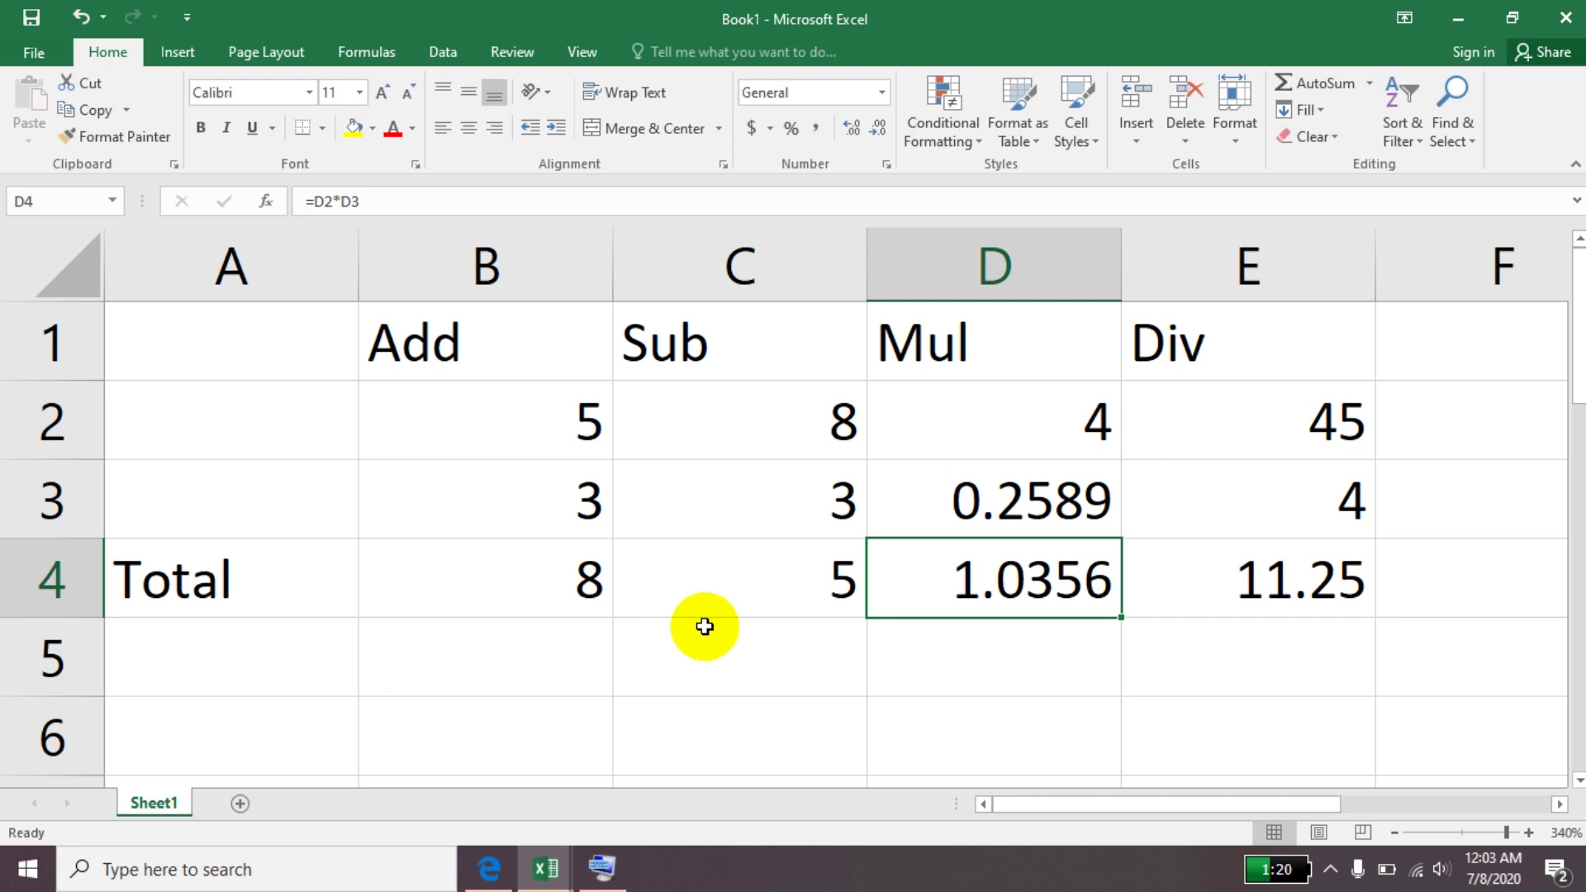
Step: Clear all input numbers in the range B2:E3, leaving out the headers and the Total row
drag(500, 410, 652, 475)
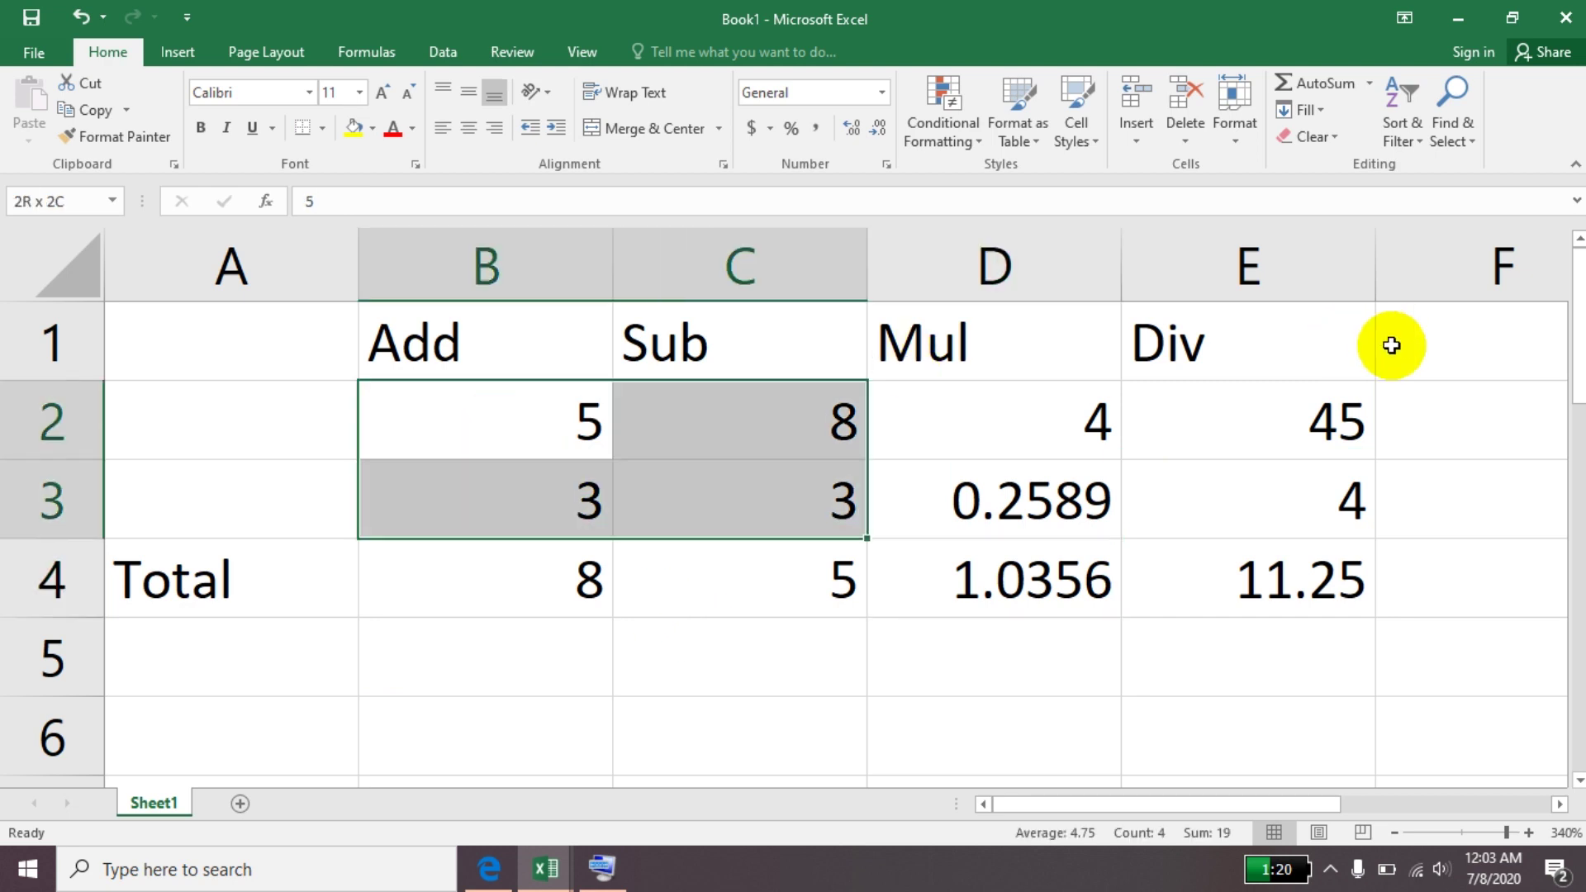
drag(1392, 345, 1335, 471)
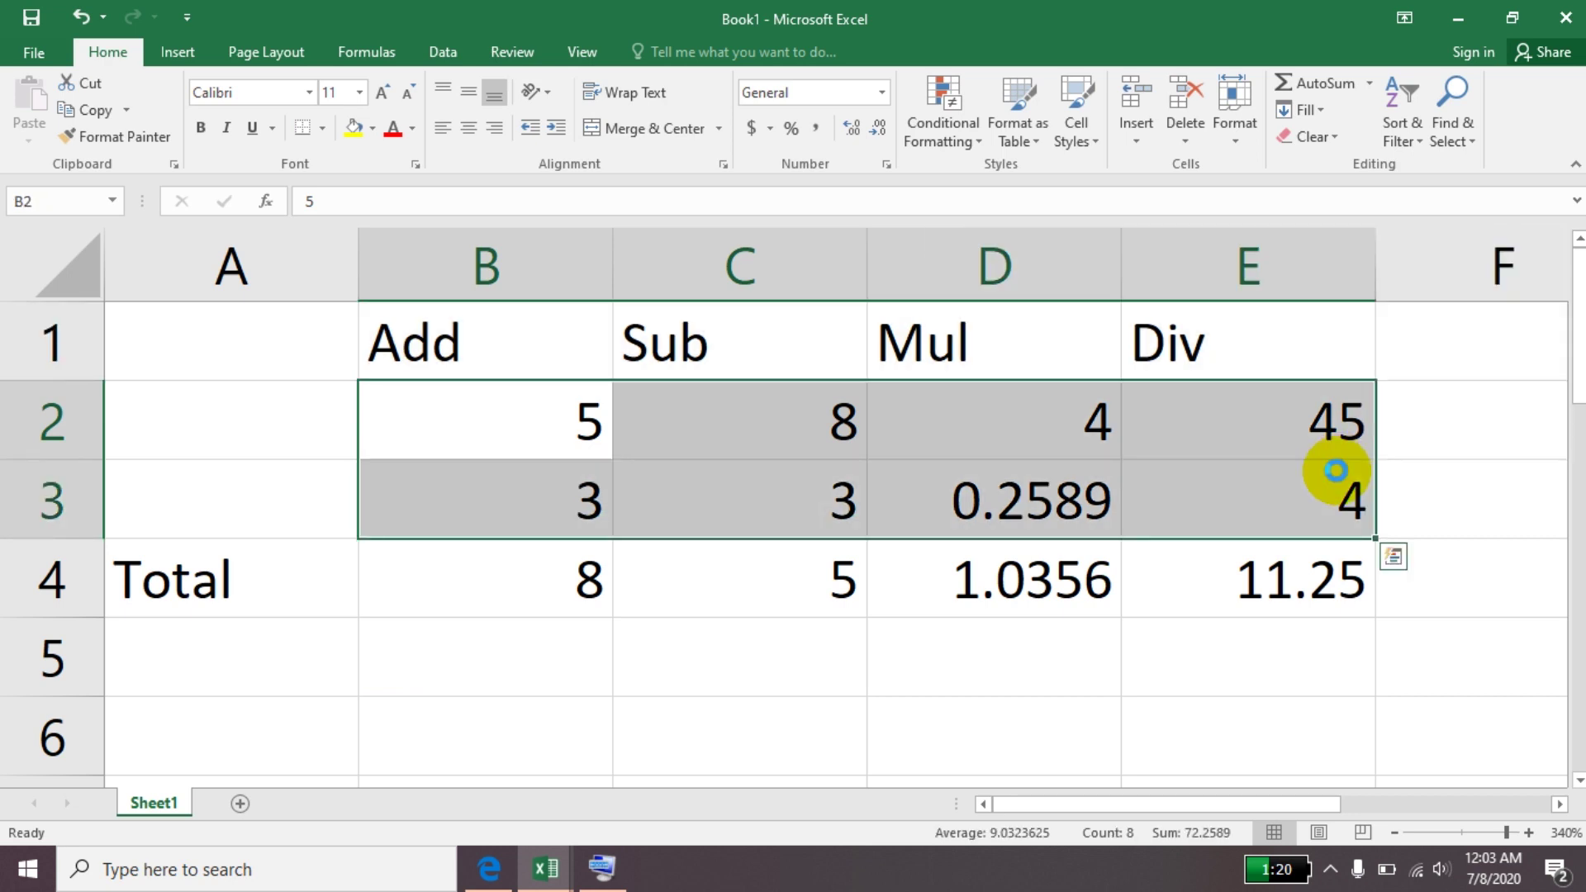
key(Delete)
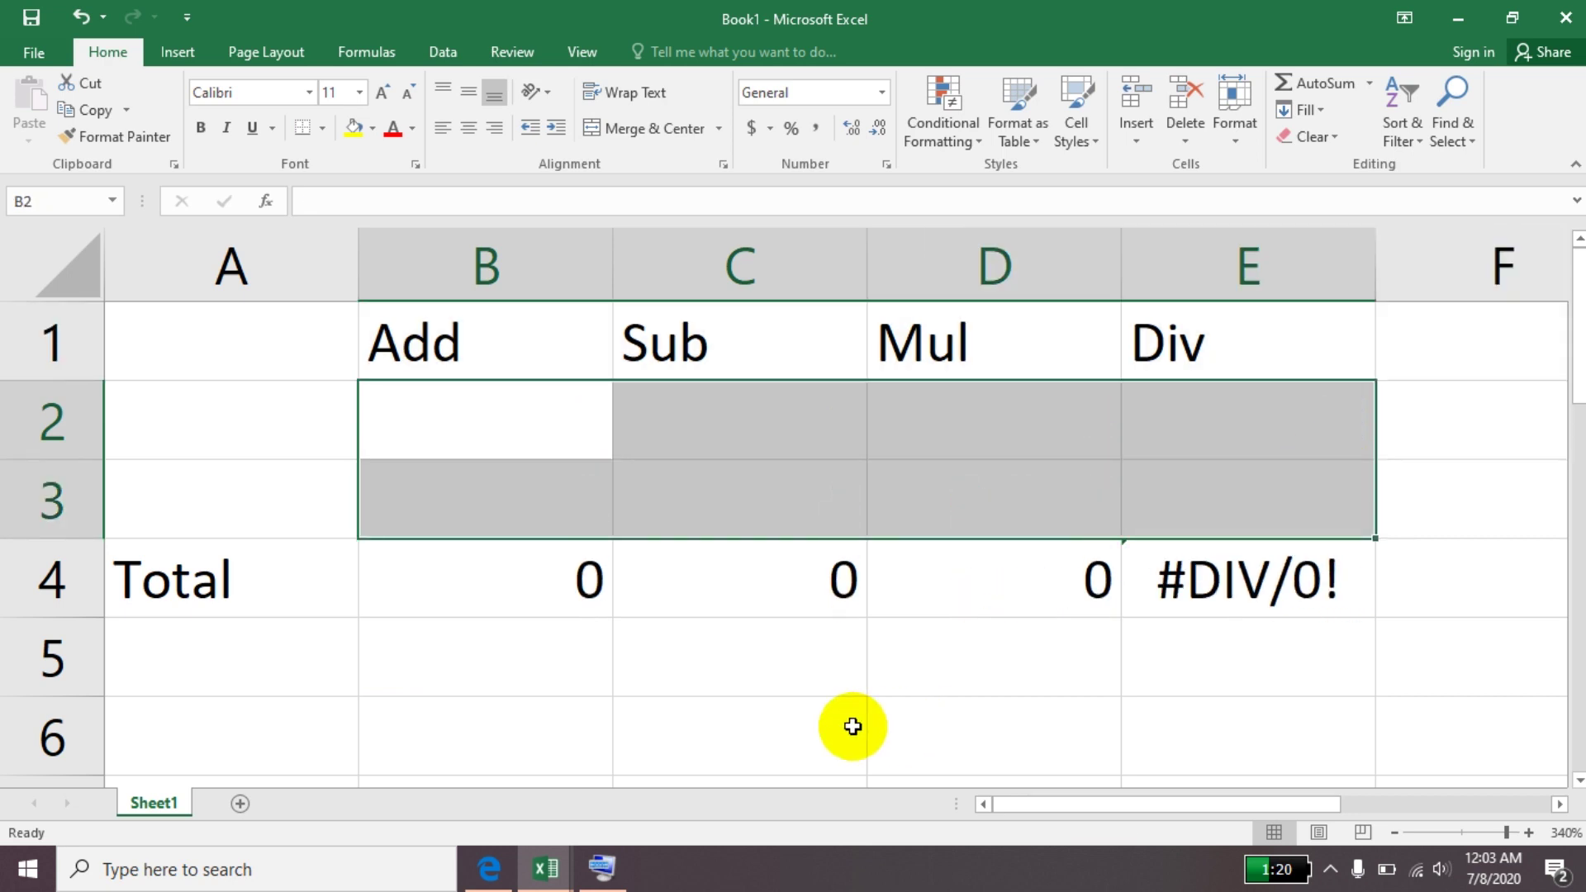
Step: Enter 1 in B2 and 2 in B3 of the Add column
click(441, 417)
text(1)
key(Return)
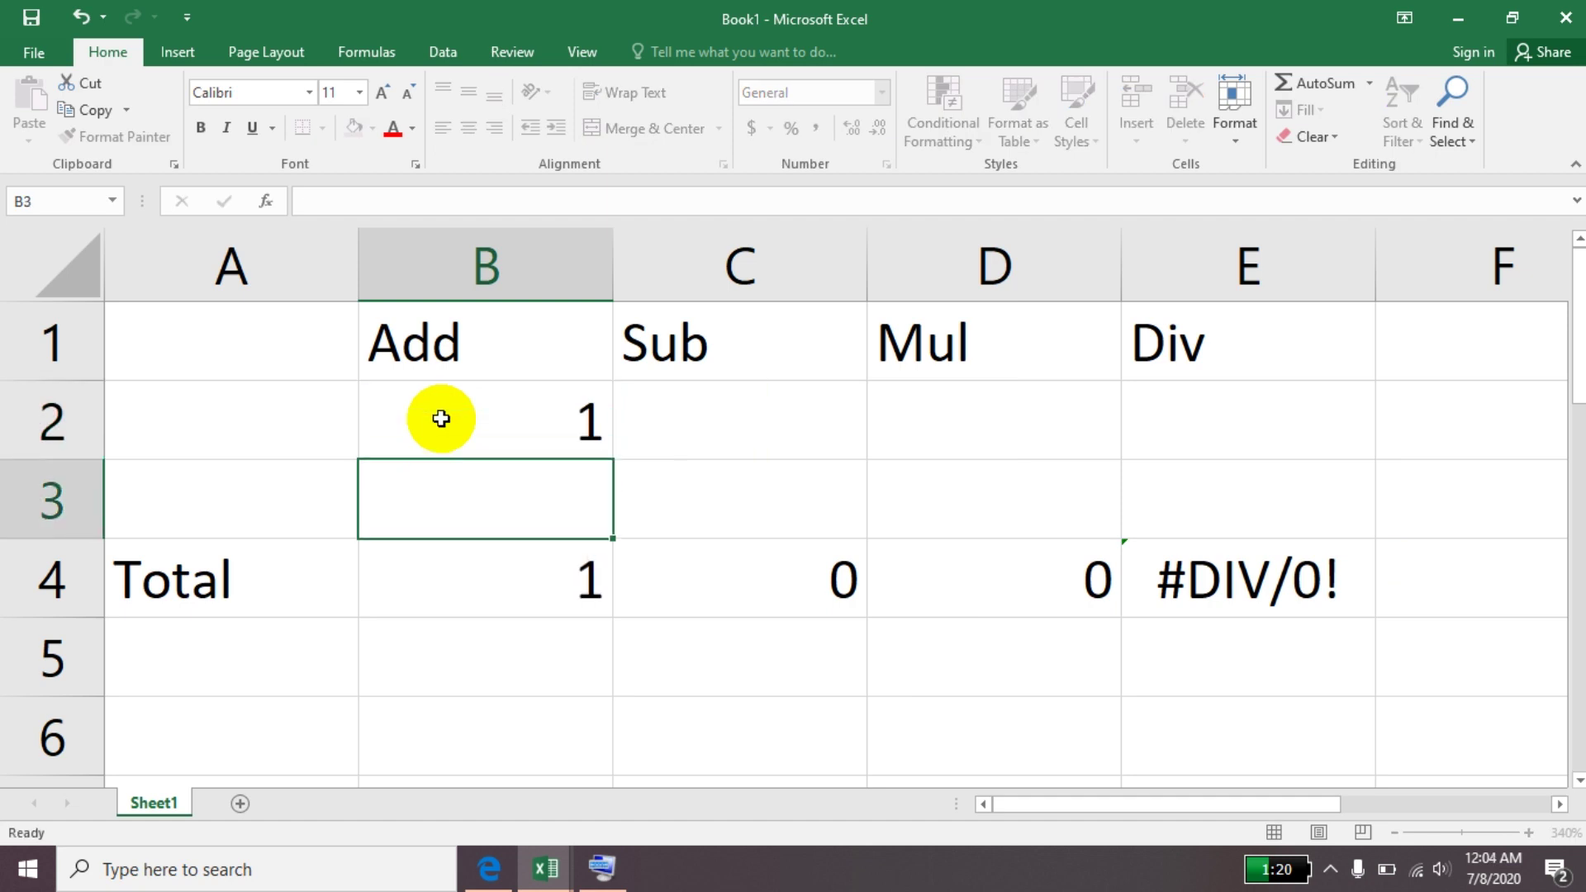
text(2)
key(Return)
Step: Enter 8 in C2 and 4 in C3 of the Sub column
key(Up)
key(Right)
key(Up)
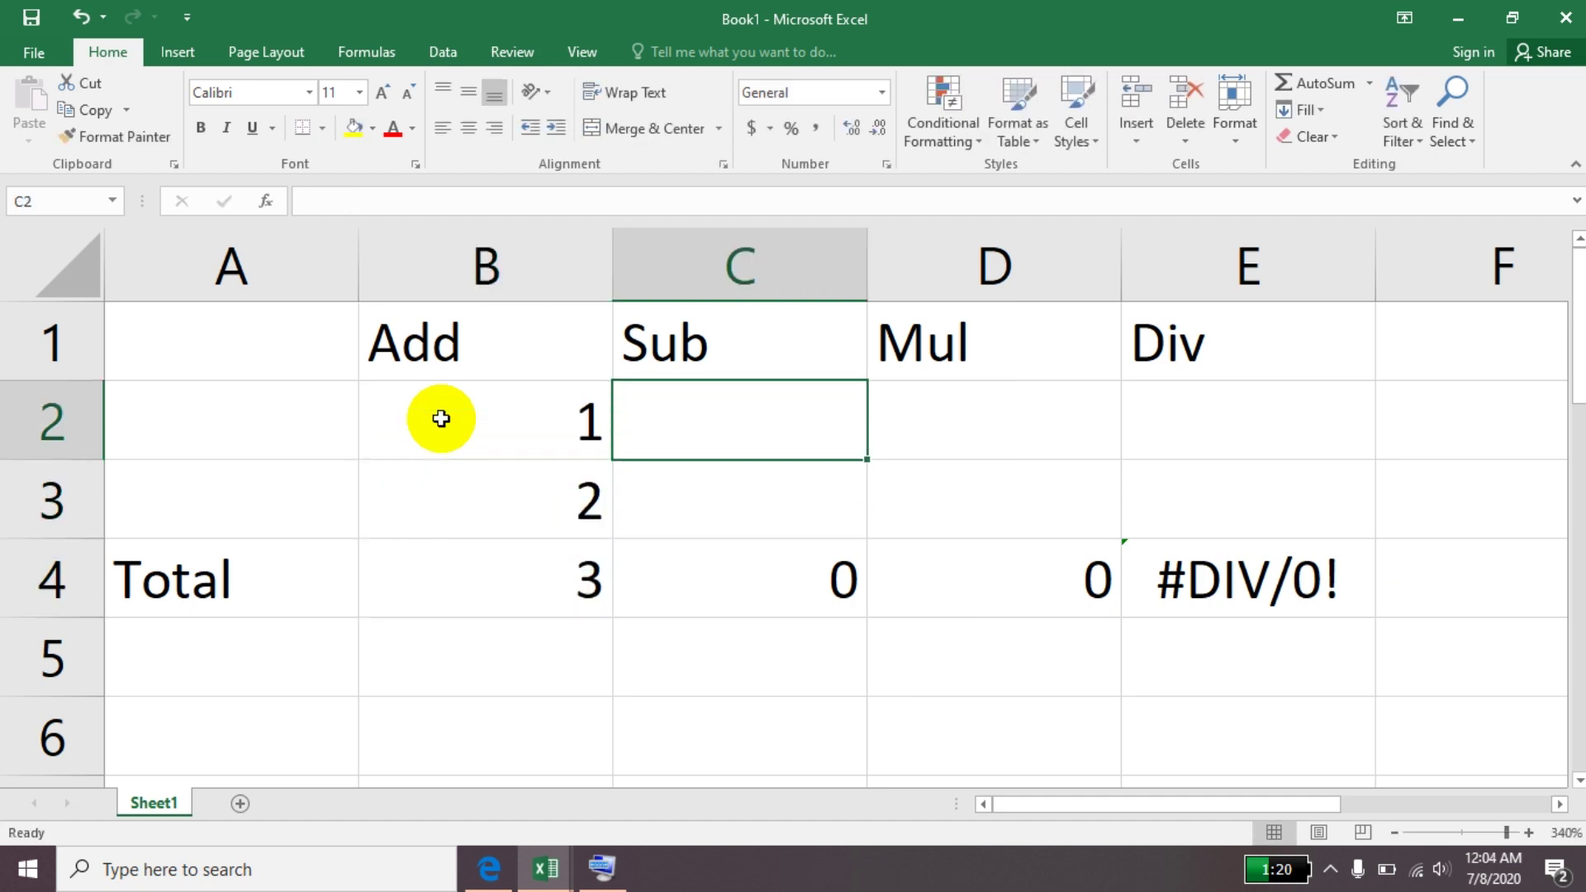
text(8)
key(Return)
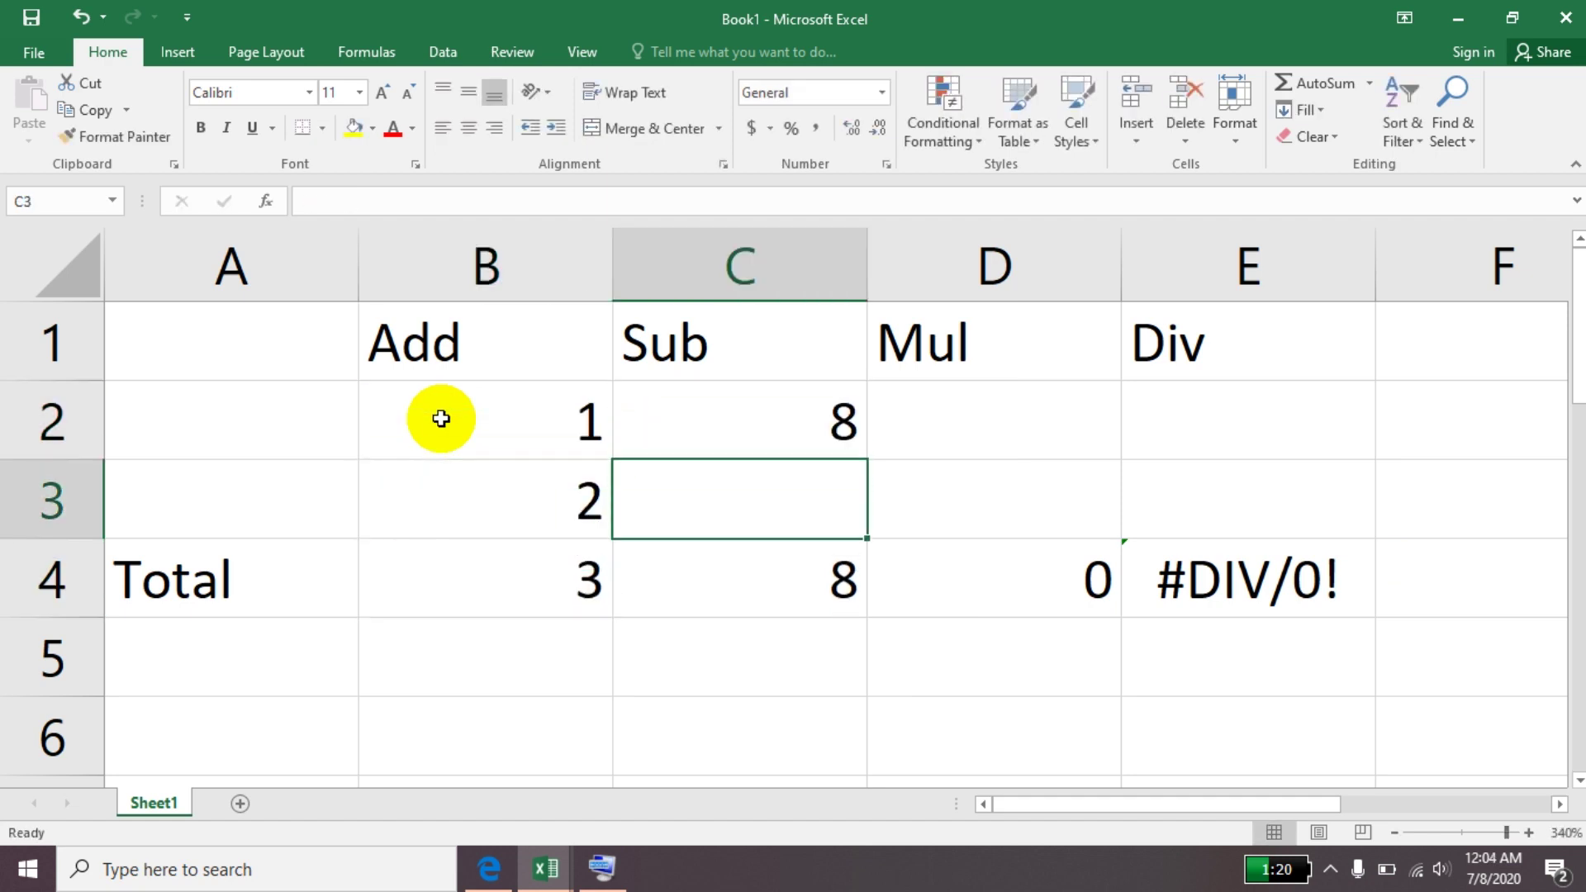
text(4)
key(Return)
Step: Enter 7 in D2 and 3 in D3 of the Mul column
key(Up)
key(Right)
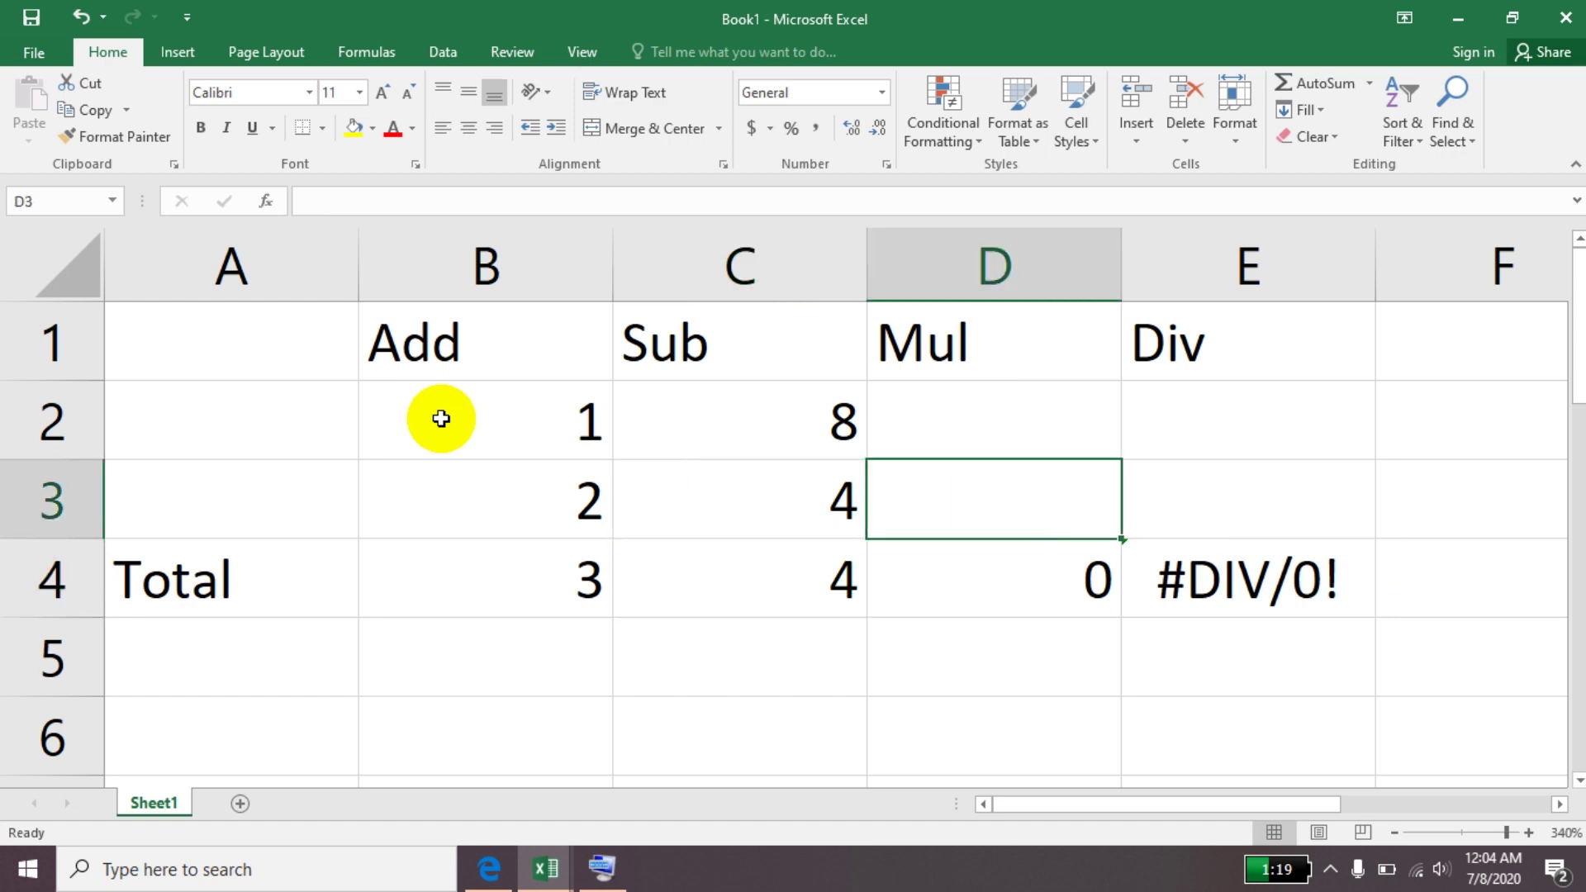
key(Up)
text(7)
key(Return)
text(3)
key(Return)
Step: Enter 40 in E2 and 10 in E3 of the Div column
key(Up)
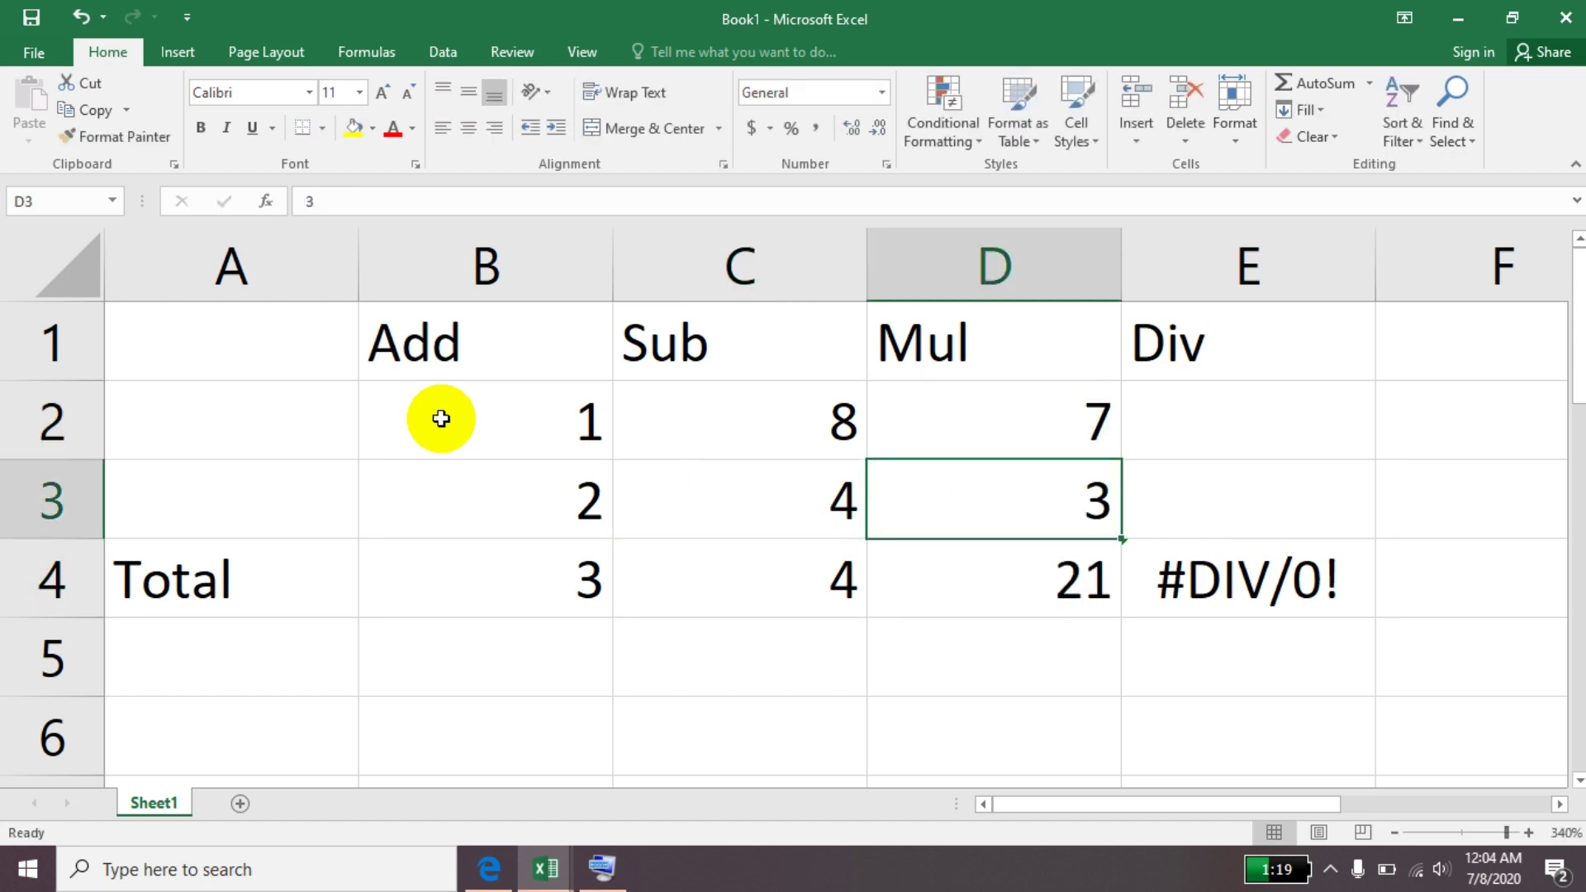
key(Right)
key(Up)
text(40)
key(Return)
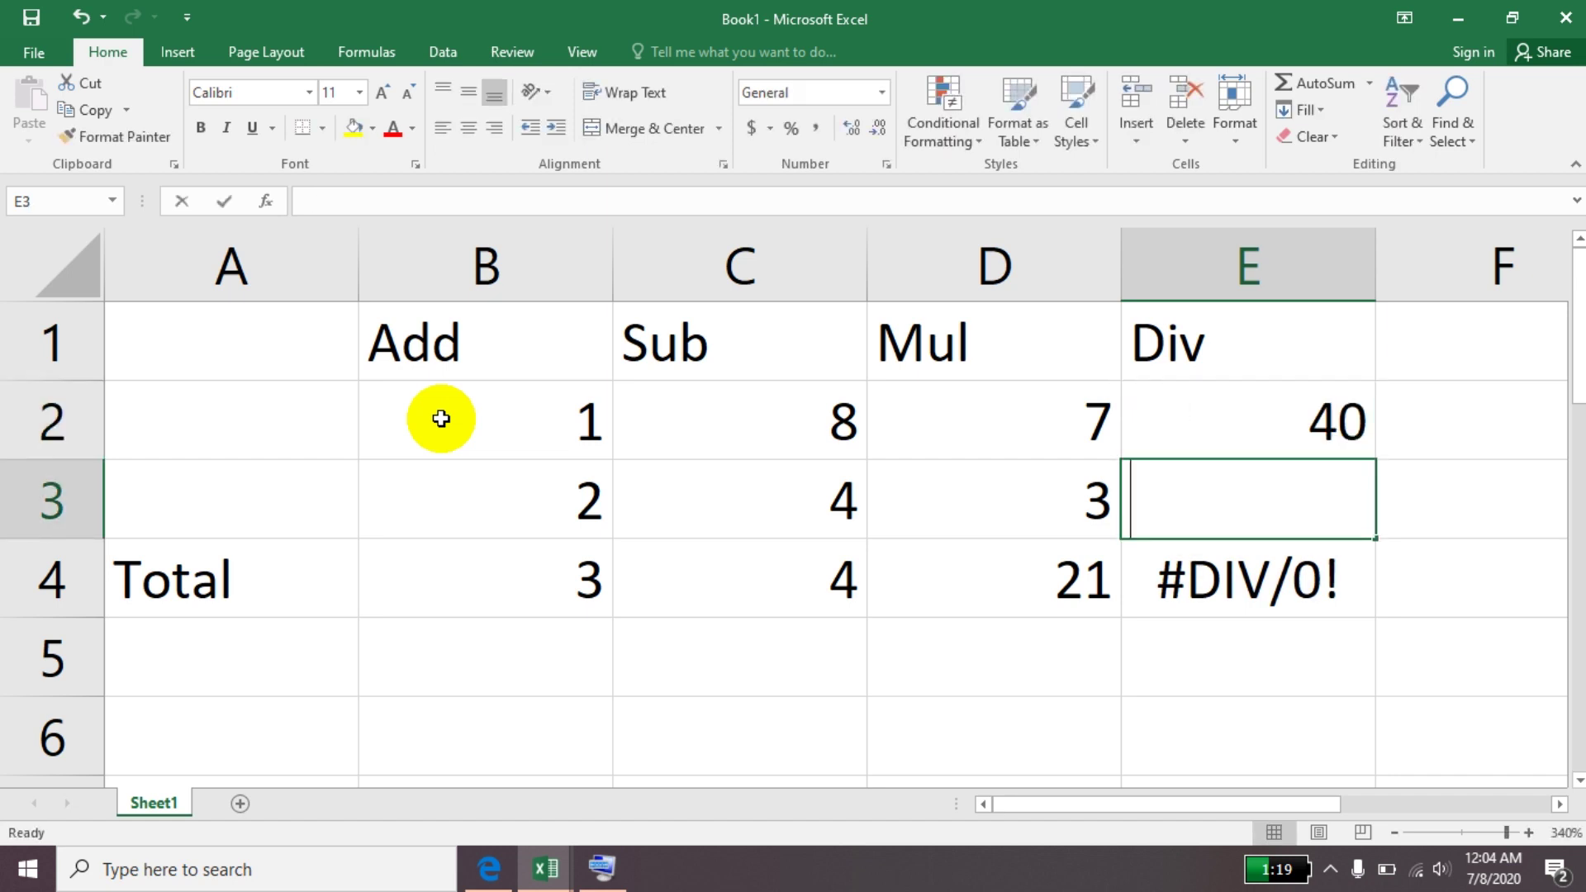
text(10)
key(Return)
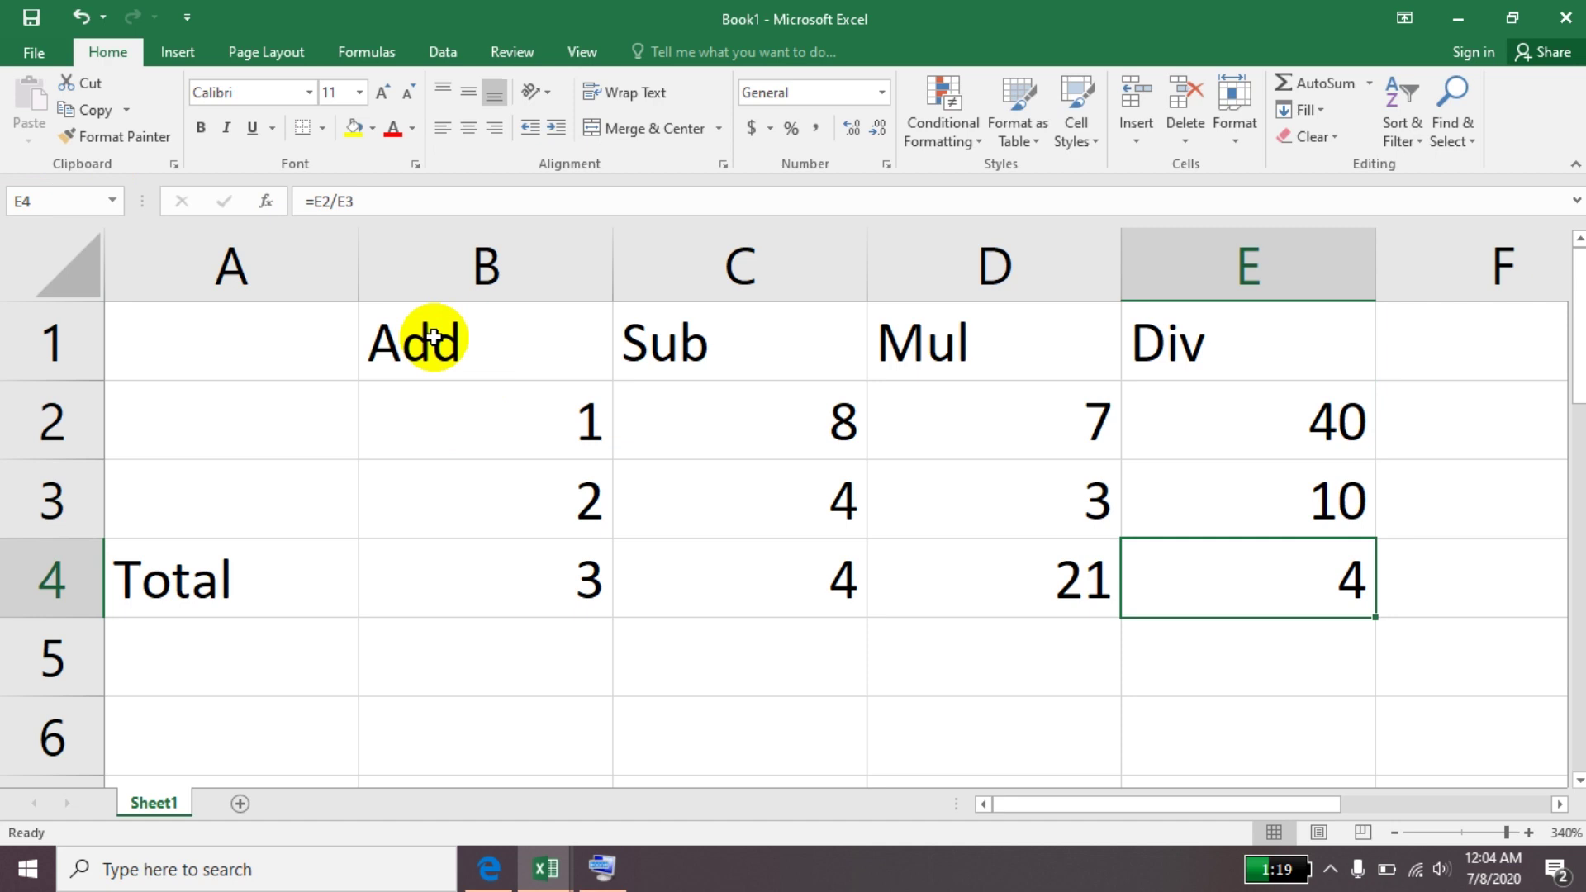
Step: Center the contents of the whole table A1:E4 horizontally and align them to the middle vertically
drag(433, 337, 1157, 400)
click(644, 430)
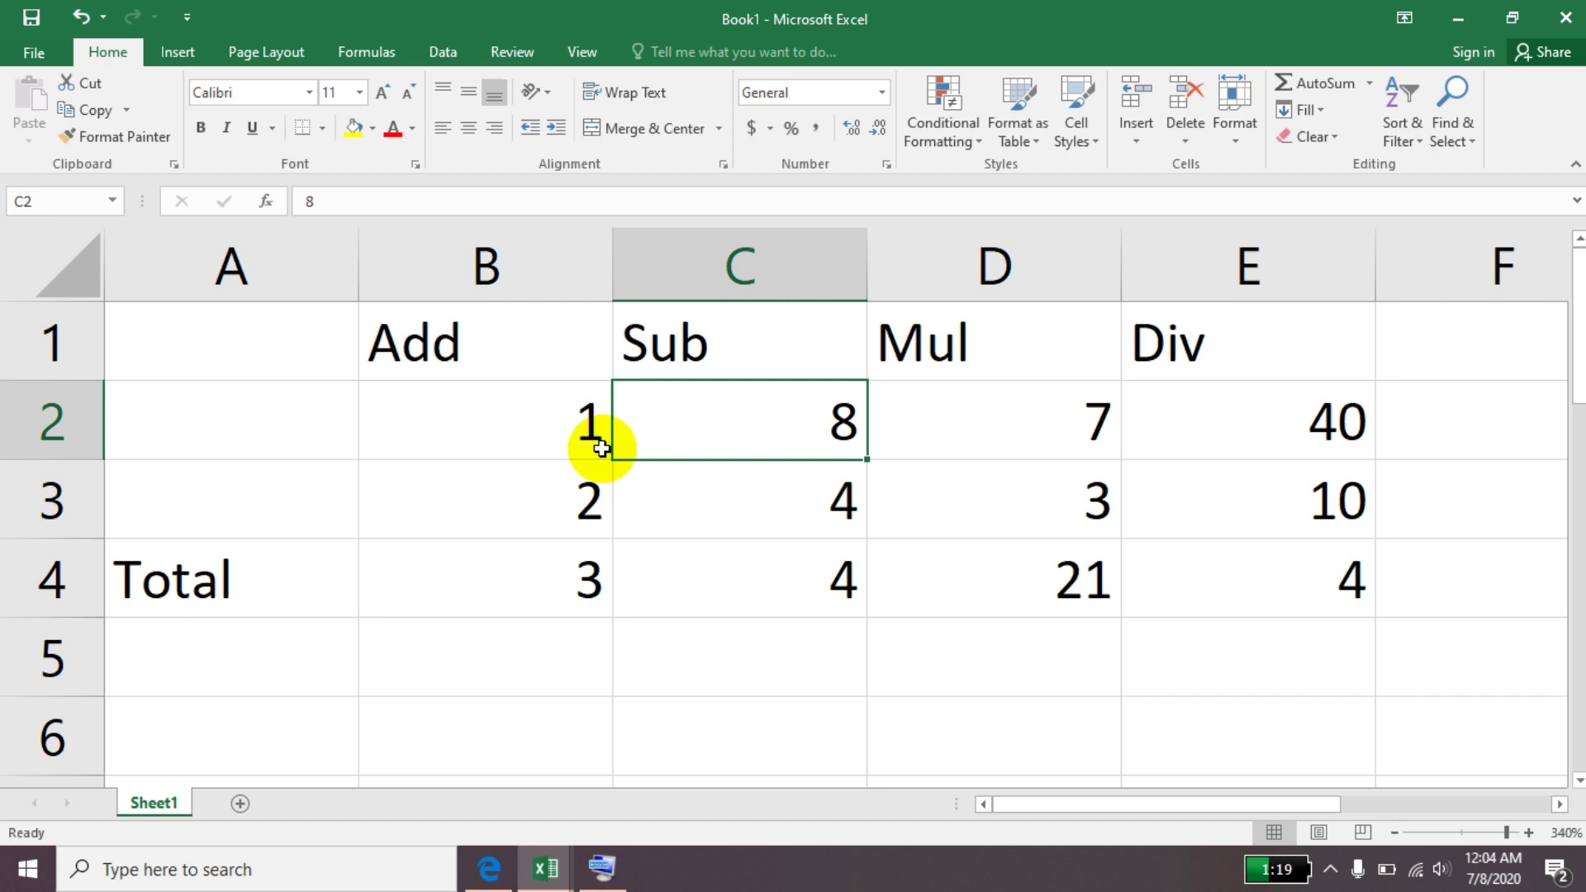
click(223, 343)
drag(809, 525, 1355, 584)
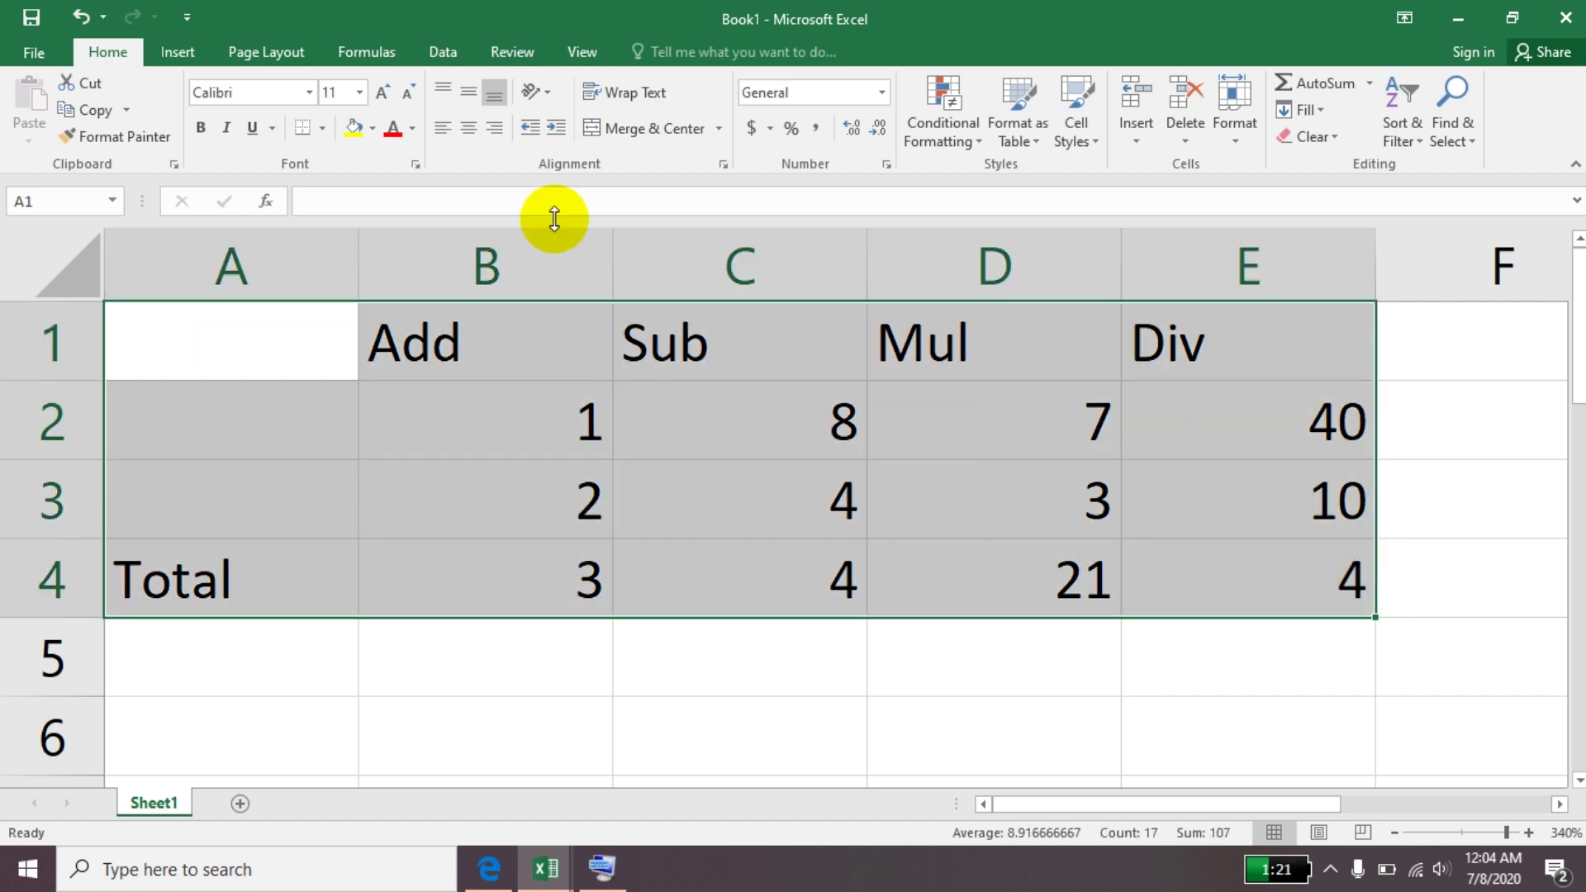
click(469, 128)
click(468, 93)
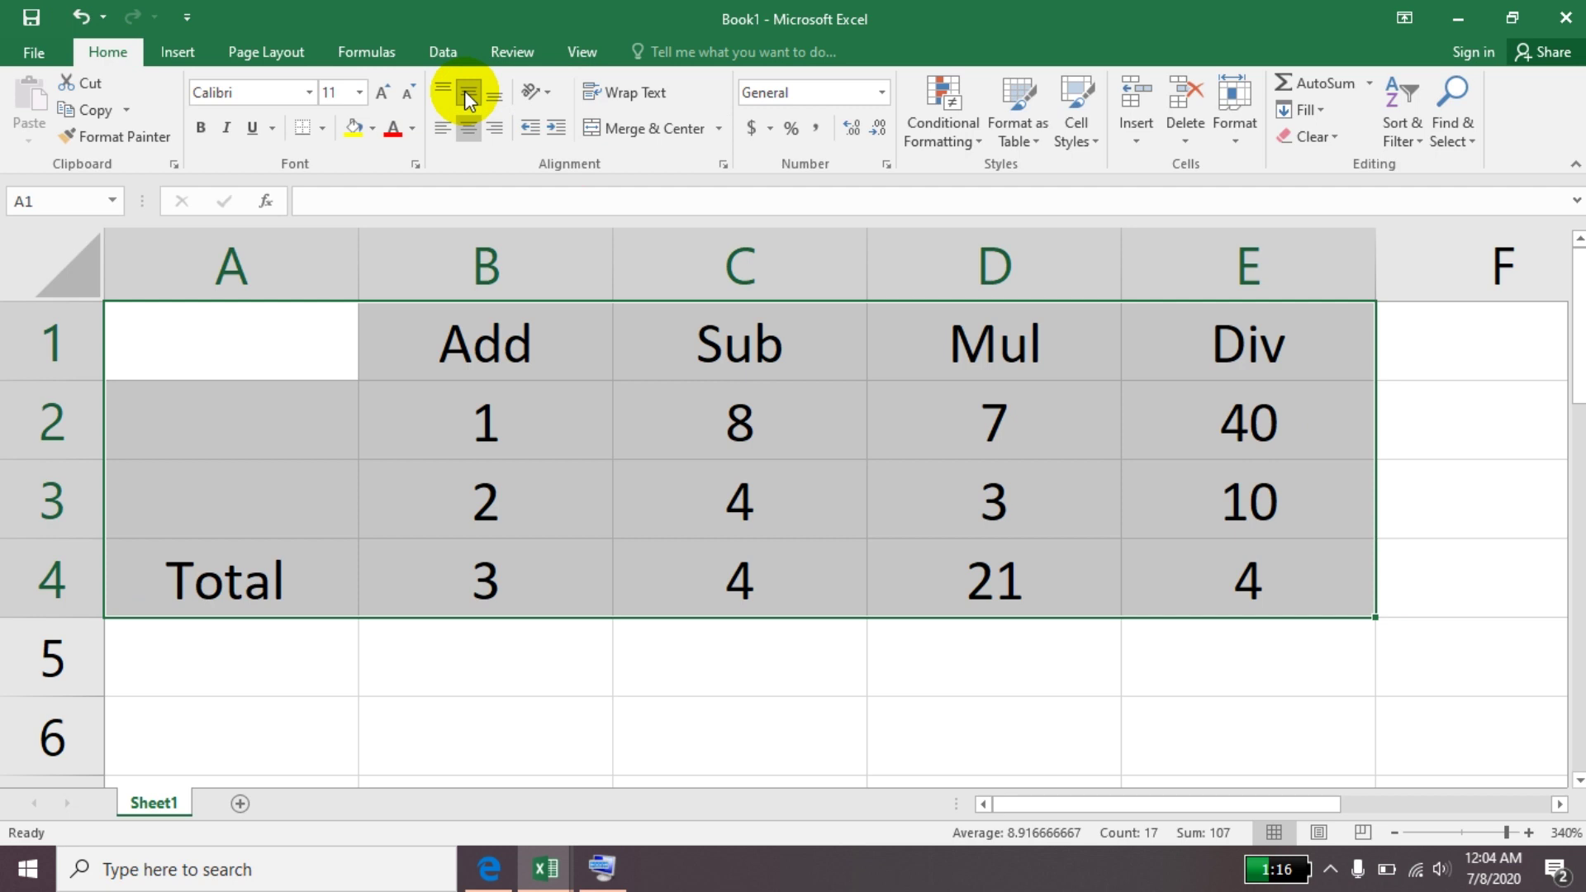
Step: Fill the header cells B1:E1 (Add, Sub, Mul, Div) with black
click(319, 426)
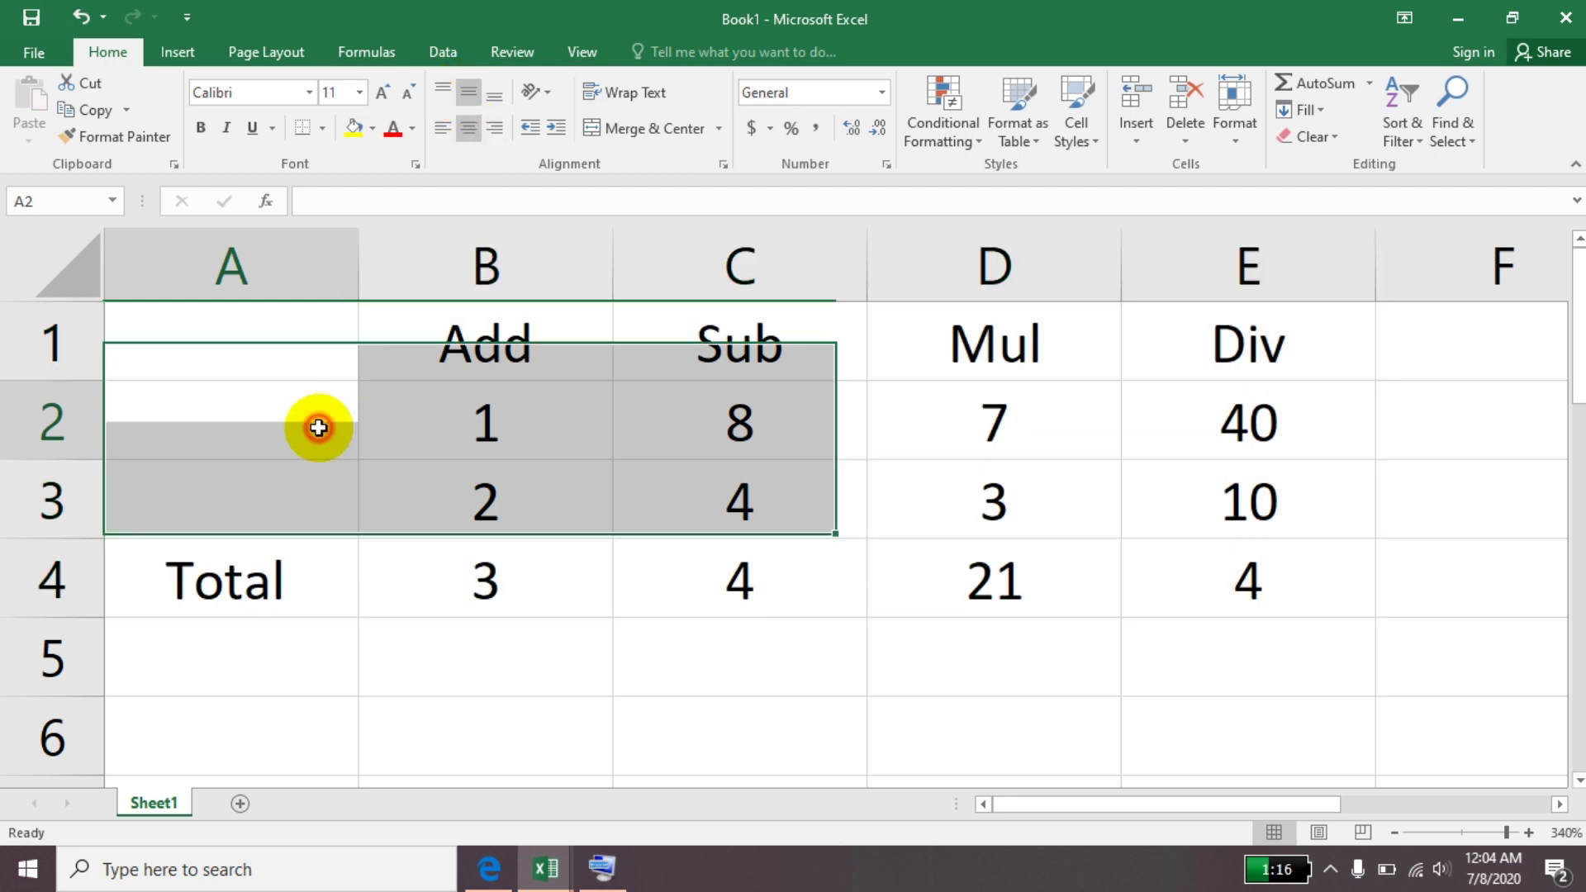
drag(488, 343, 1143, 343)
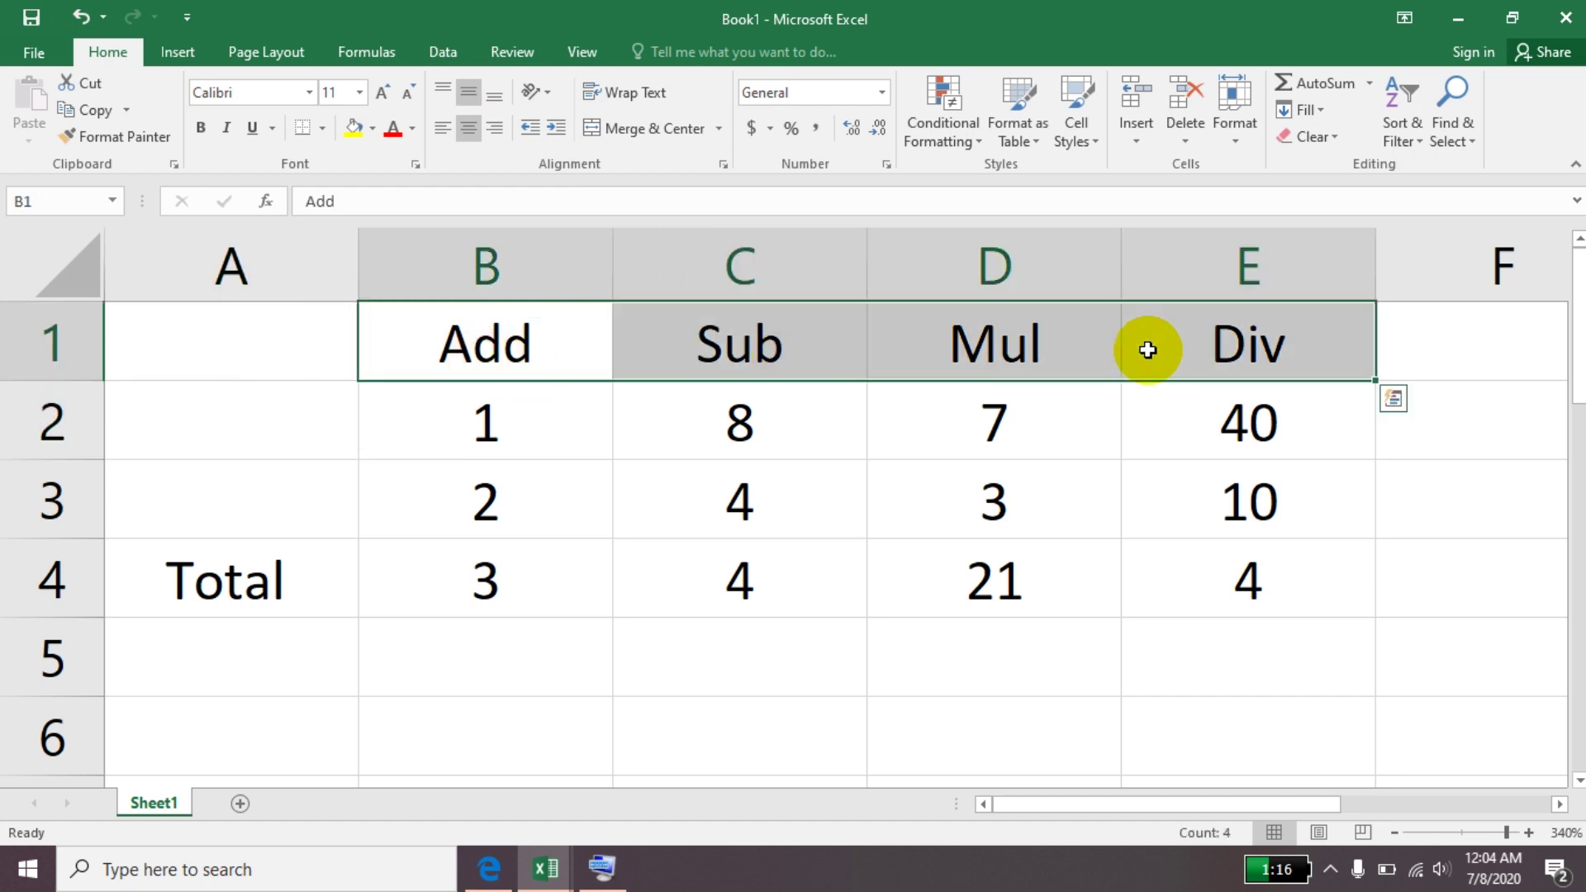
click(373, 129)
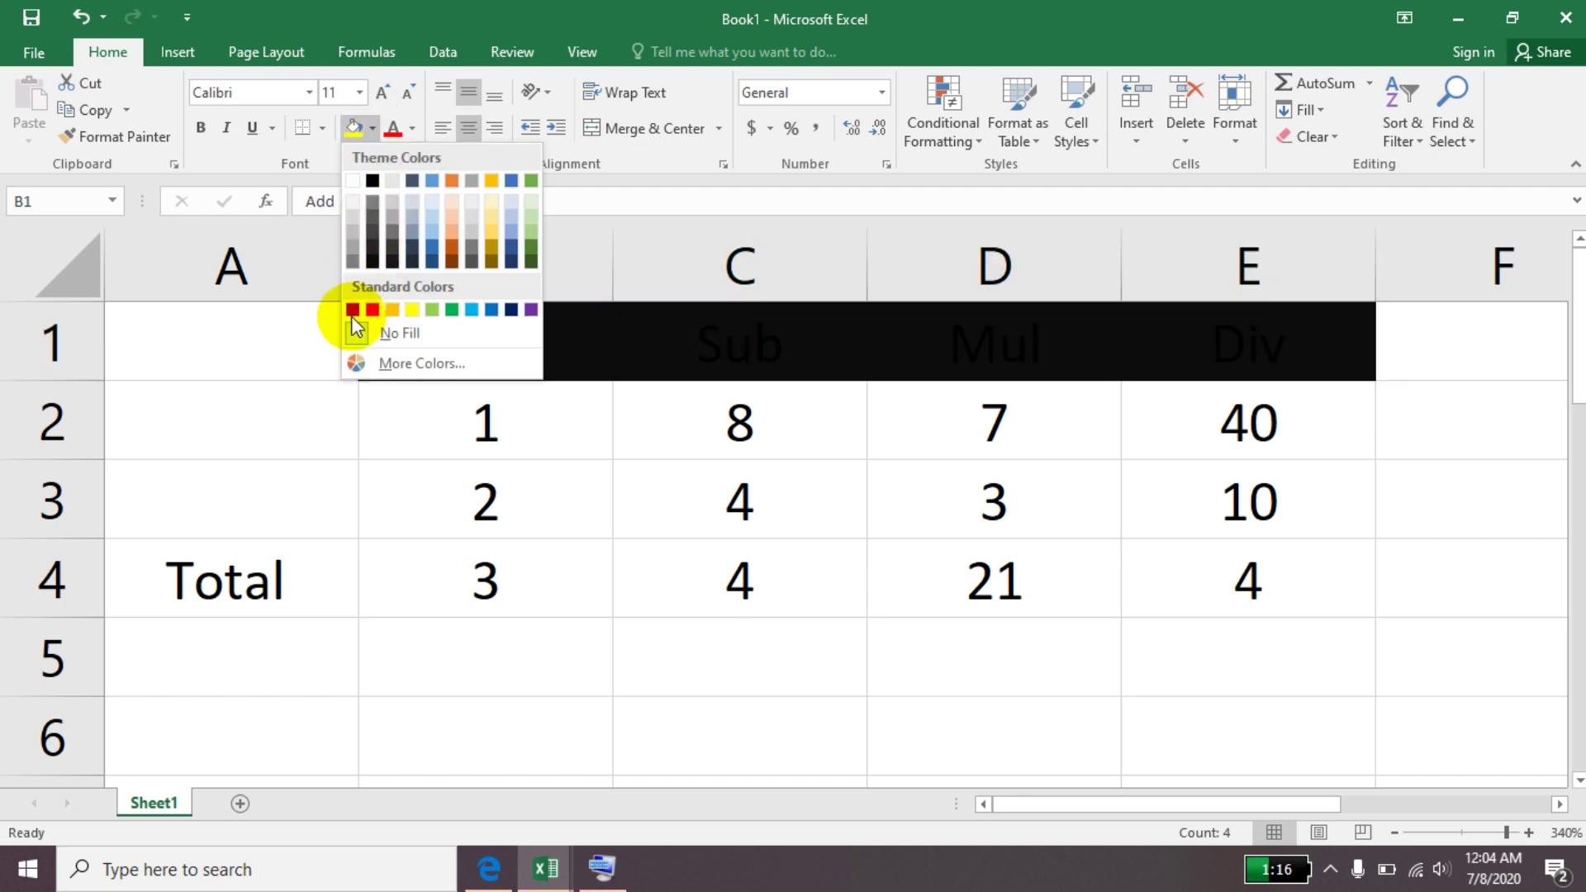
click(372, 181)
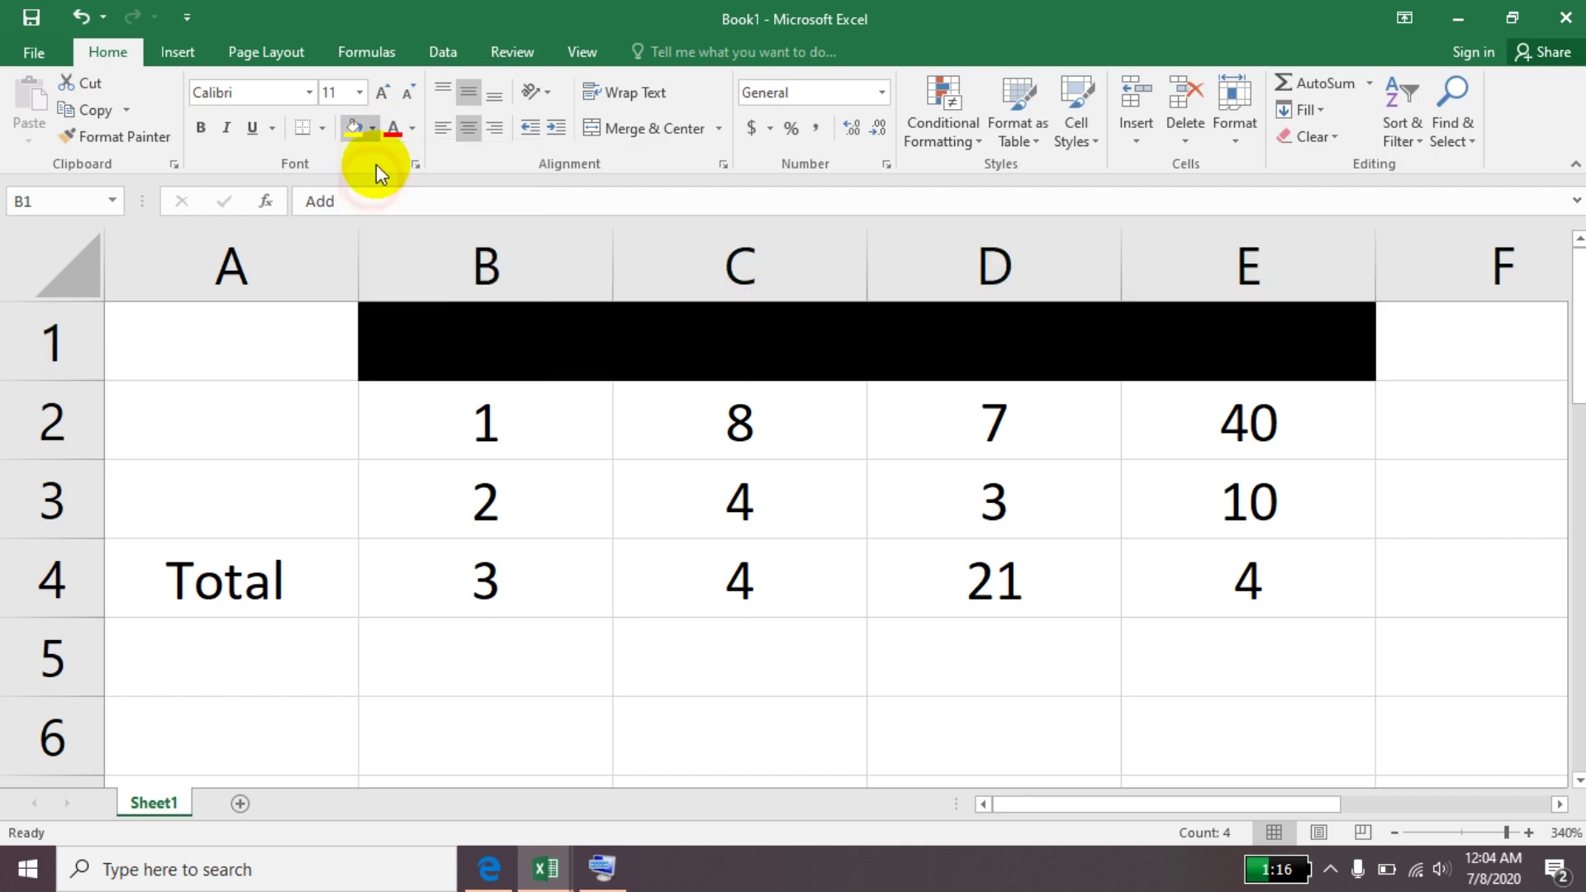
Step: Change the header text in B1:E1 (Add, Sub, Mul, Div) to white
click(412, 128)
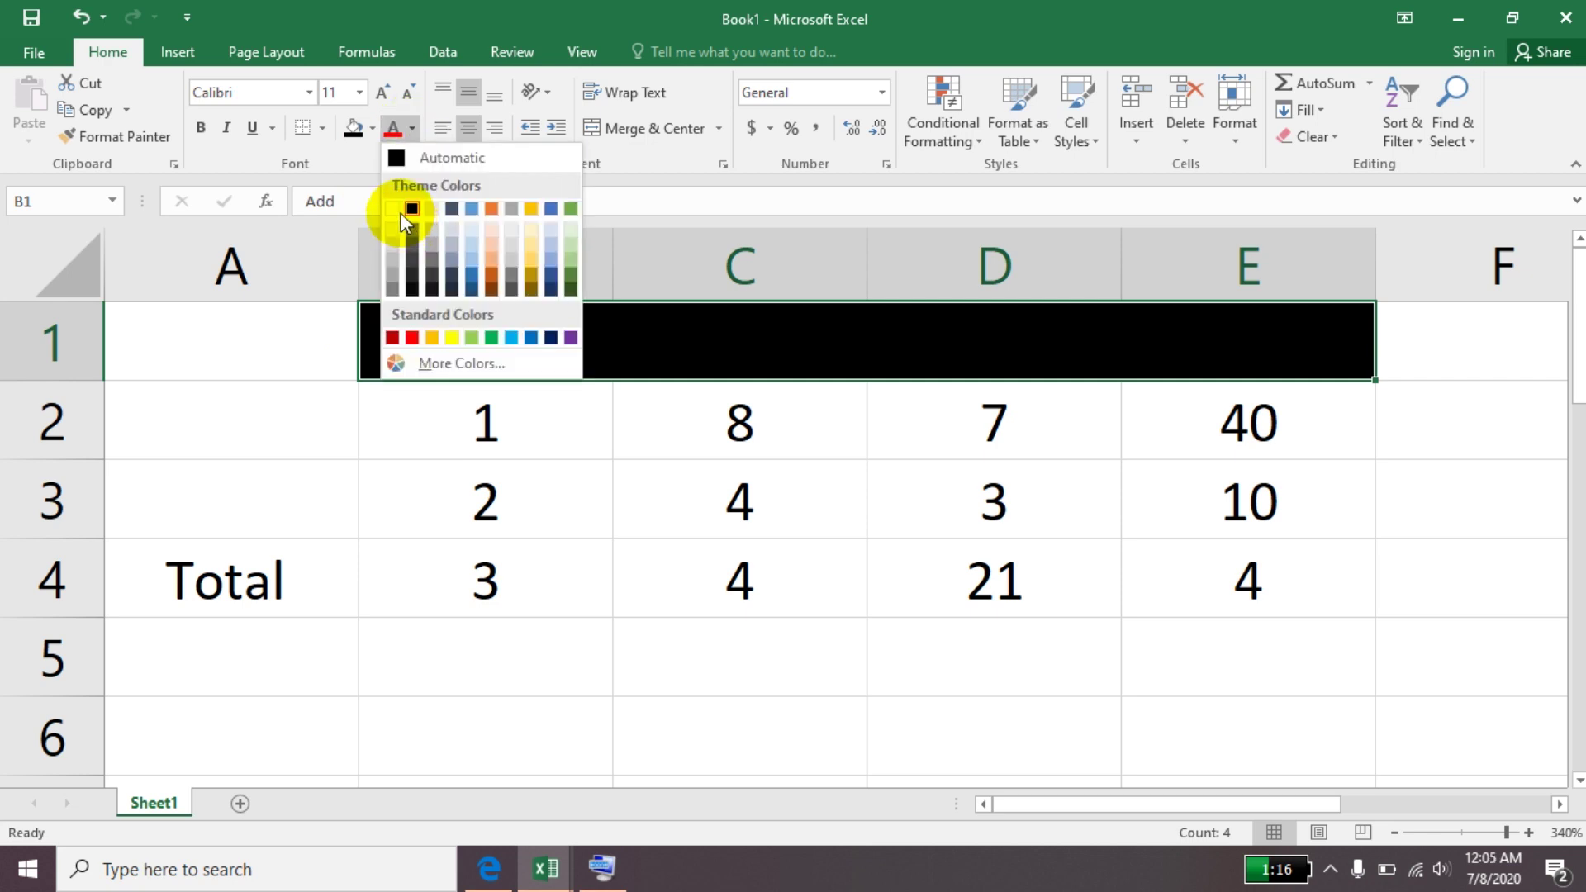
click(569, 549)
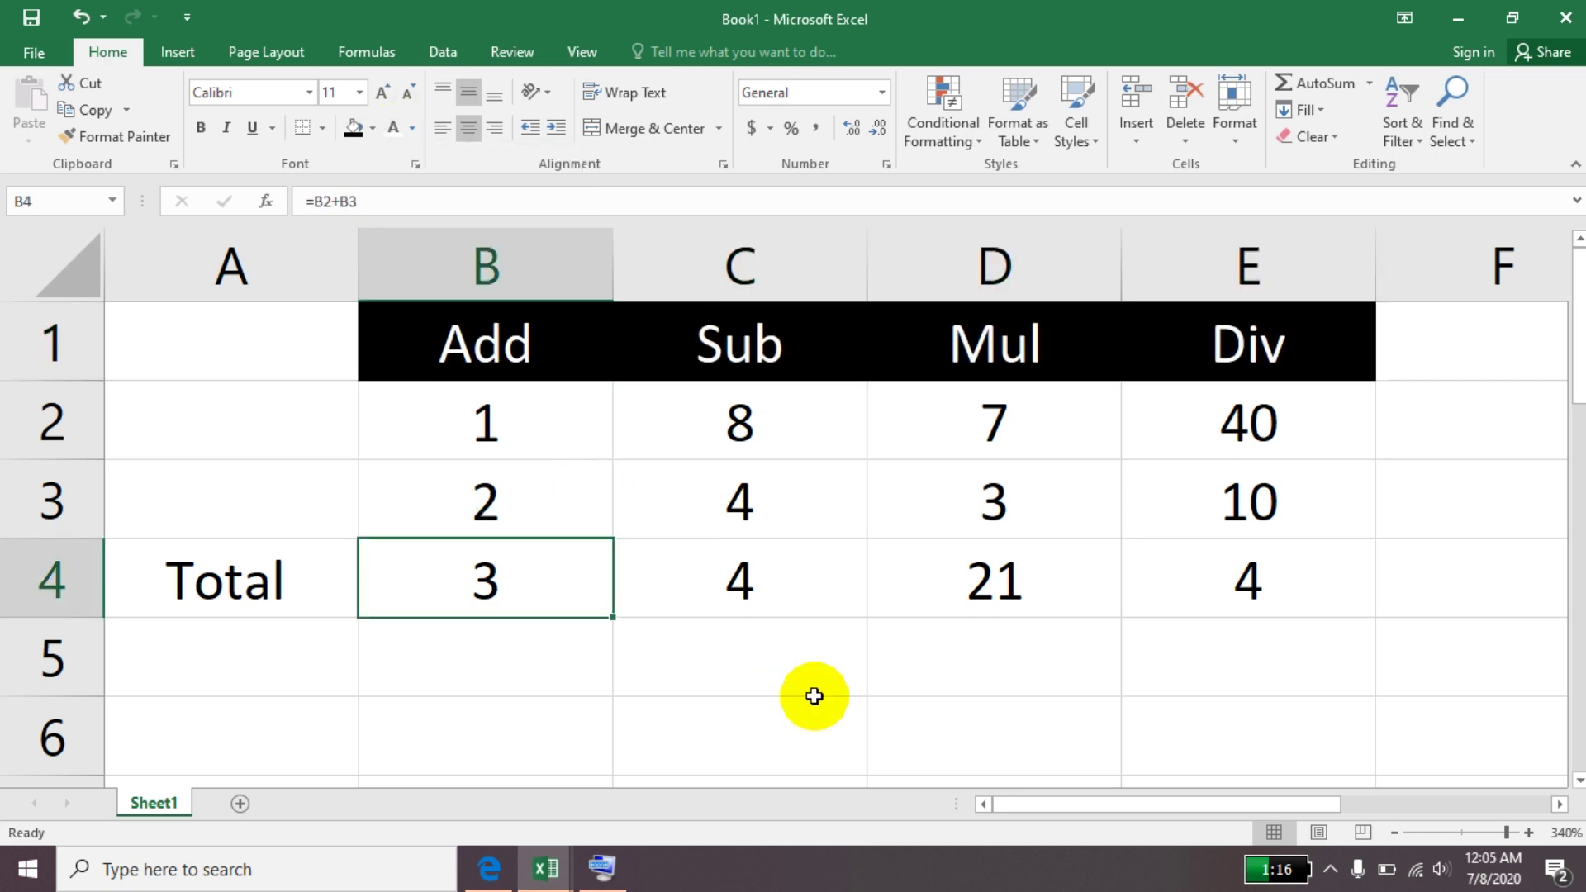
click(614, 643)
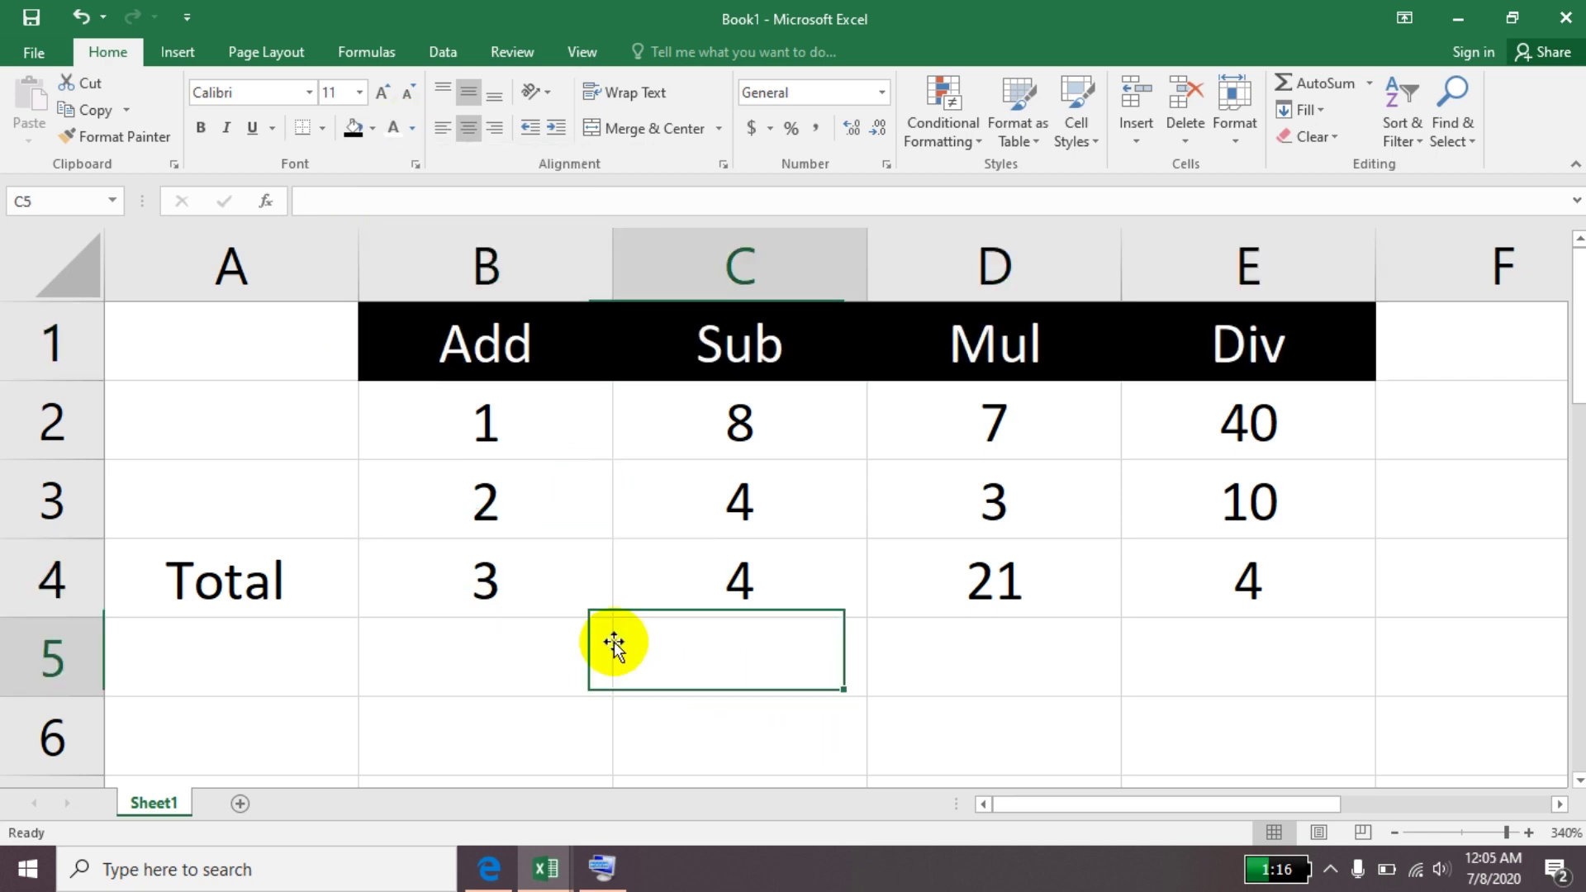
Step: Fill the Total label cell A4 with red and change its text to white
click(312, 556)
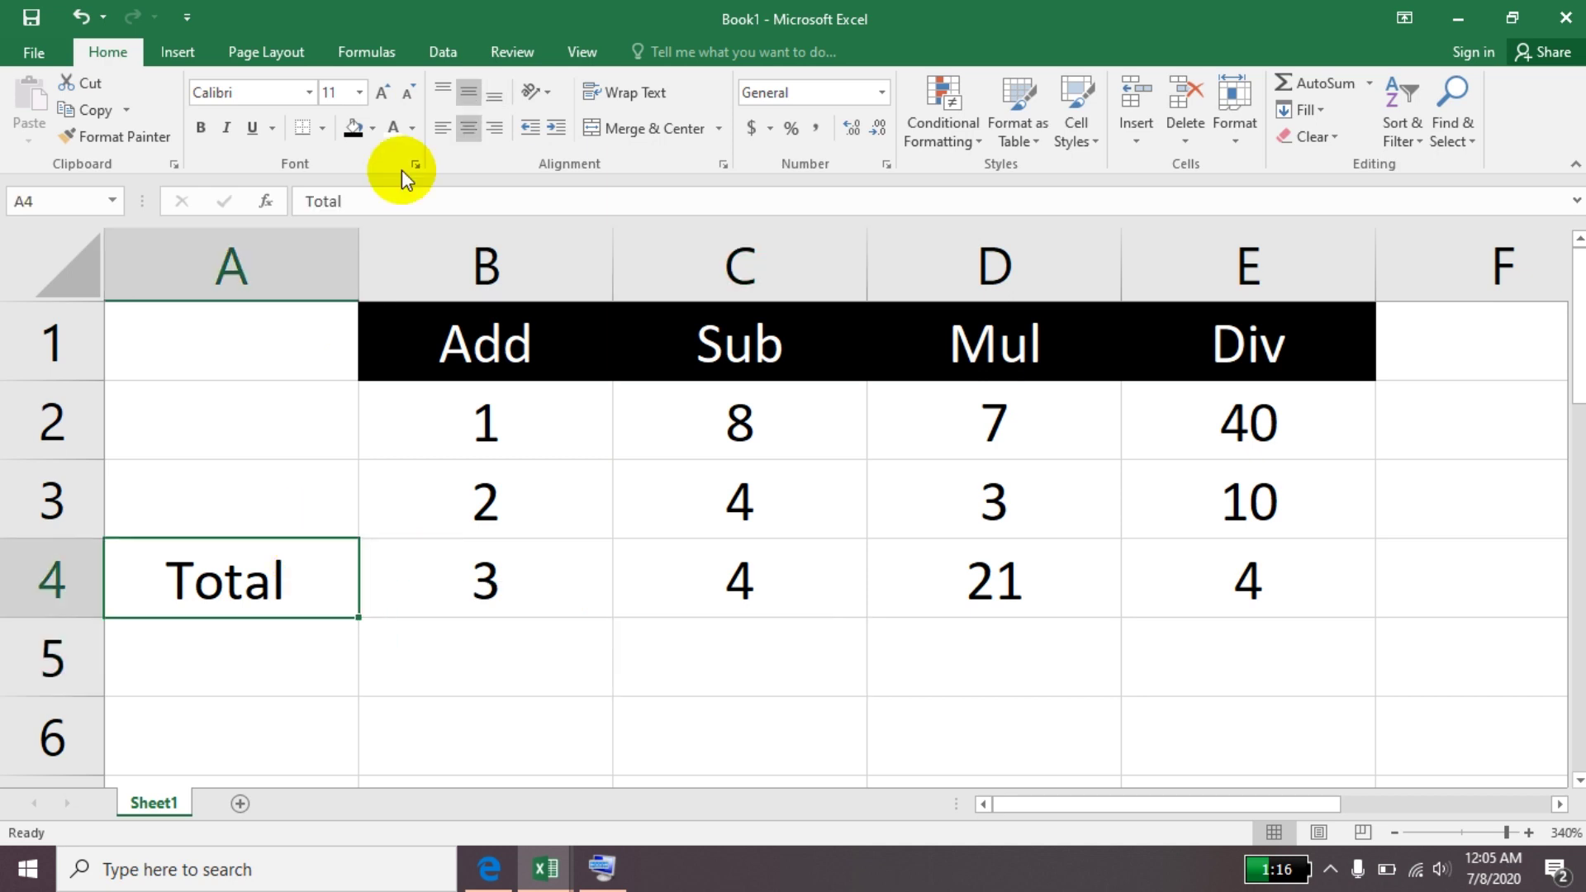
click(372, 128)
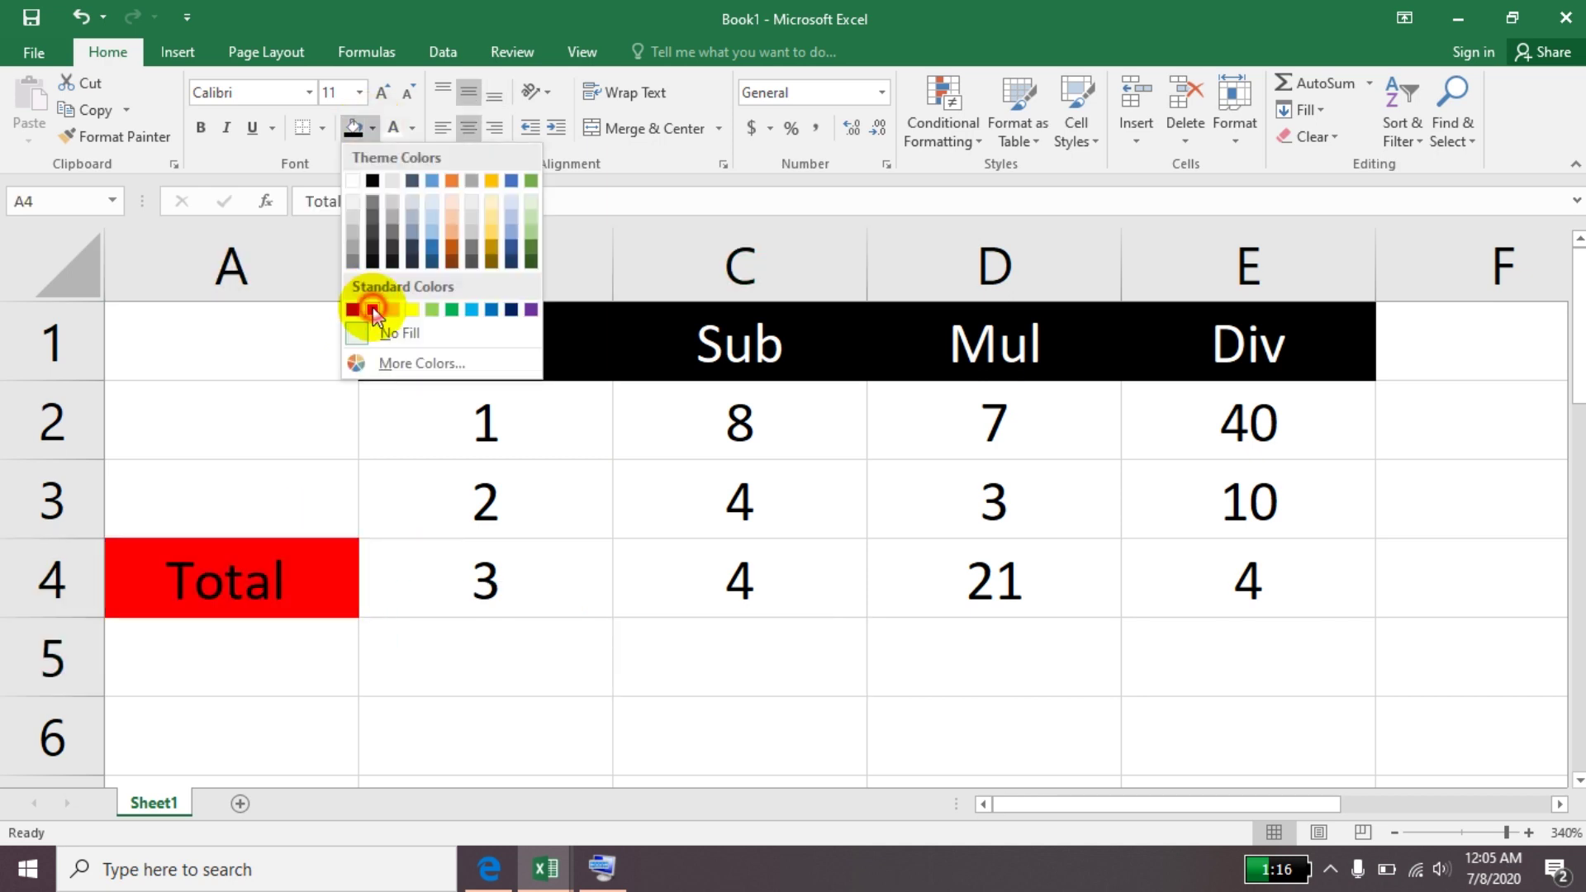
click(371, 310)
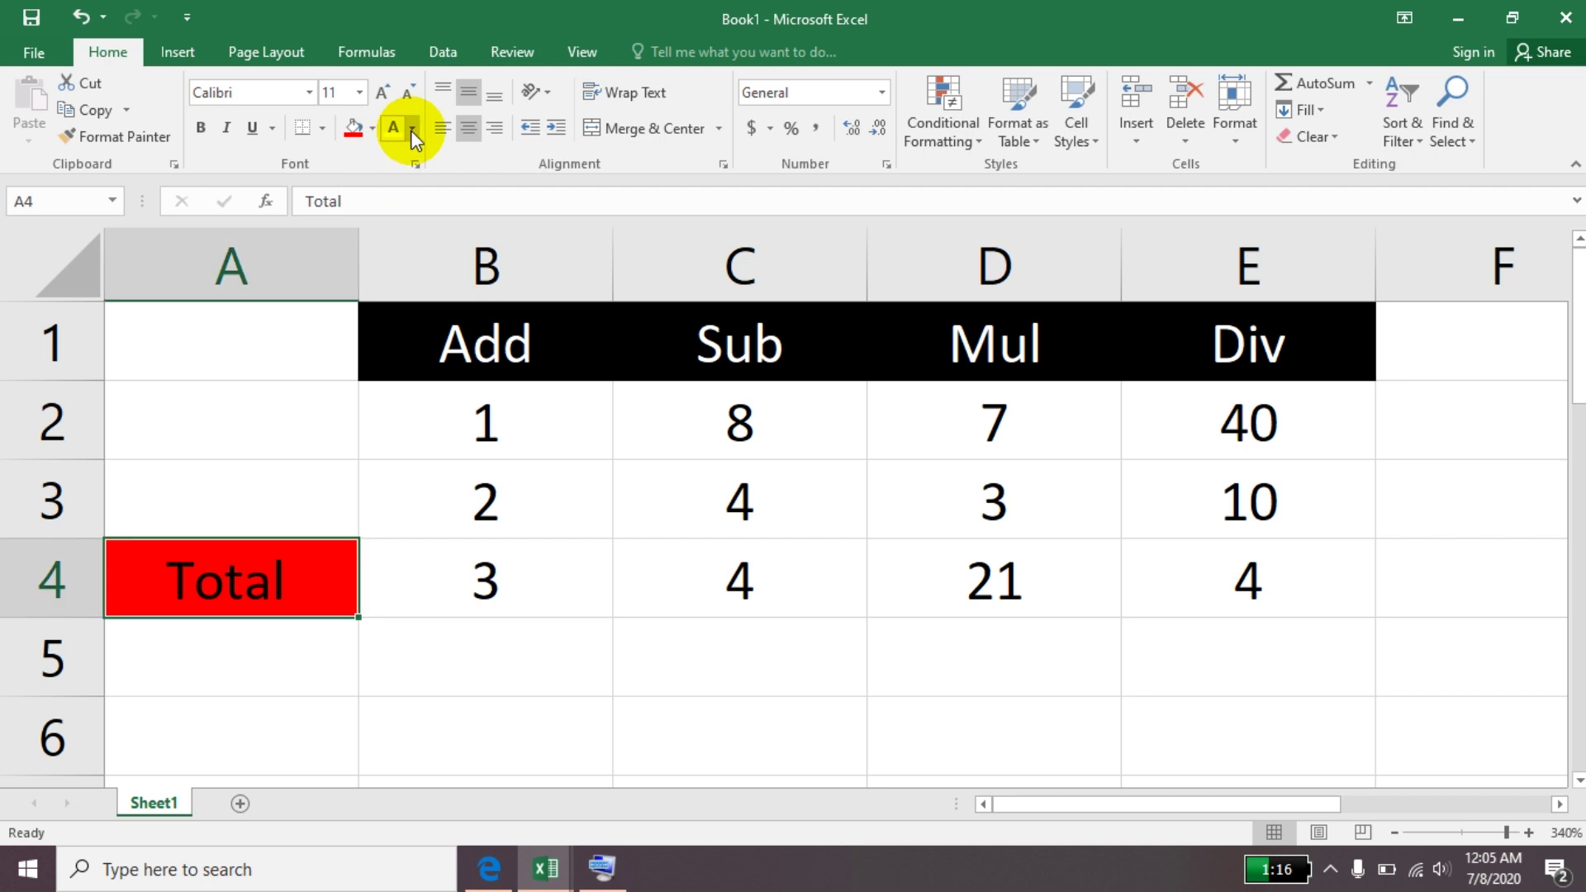
click(395, 130)
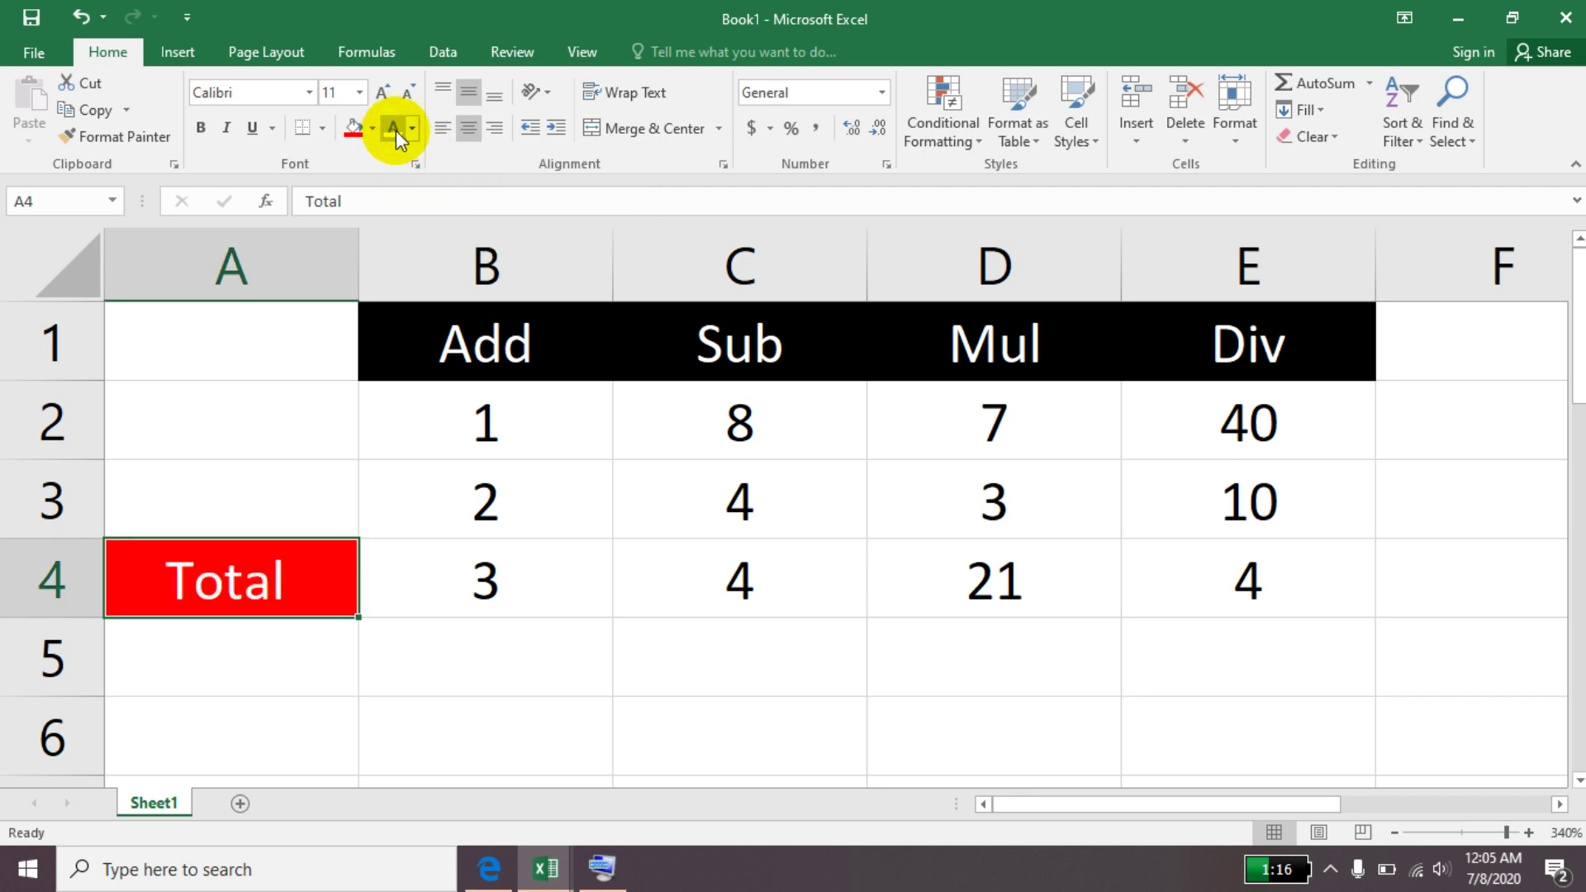
click(598, 668)
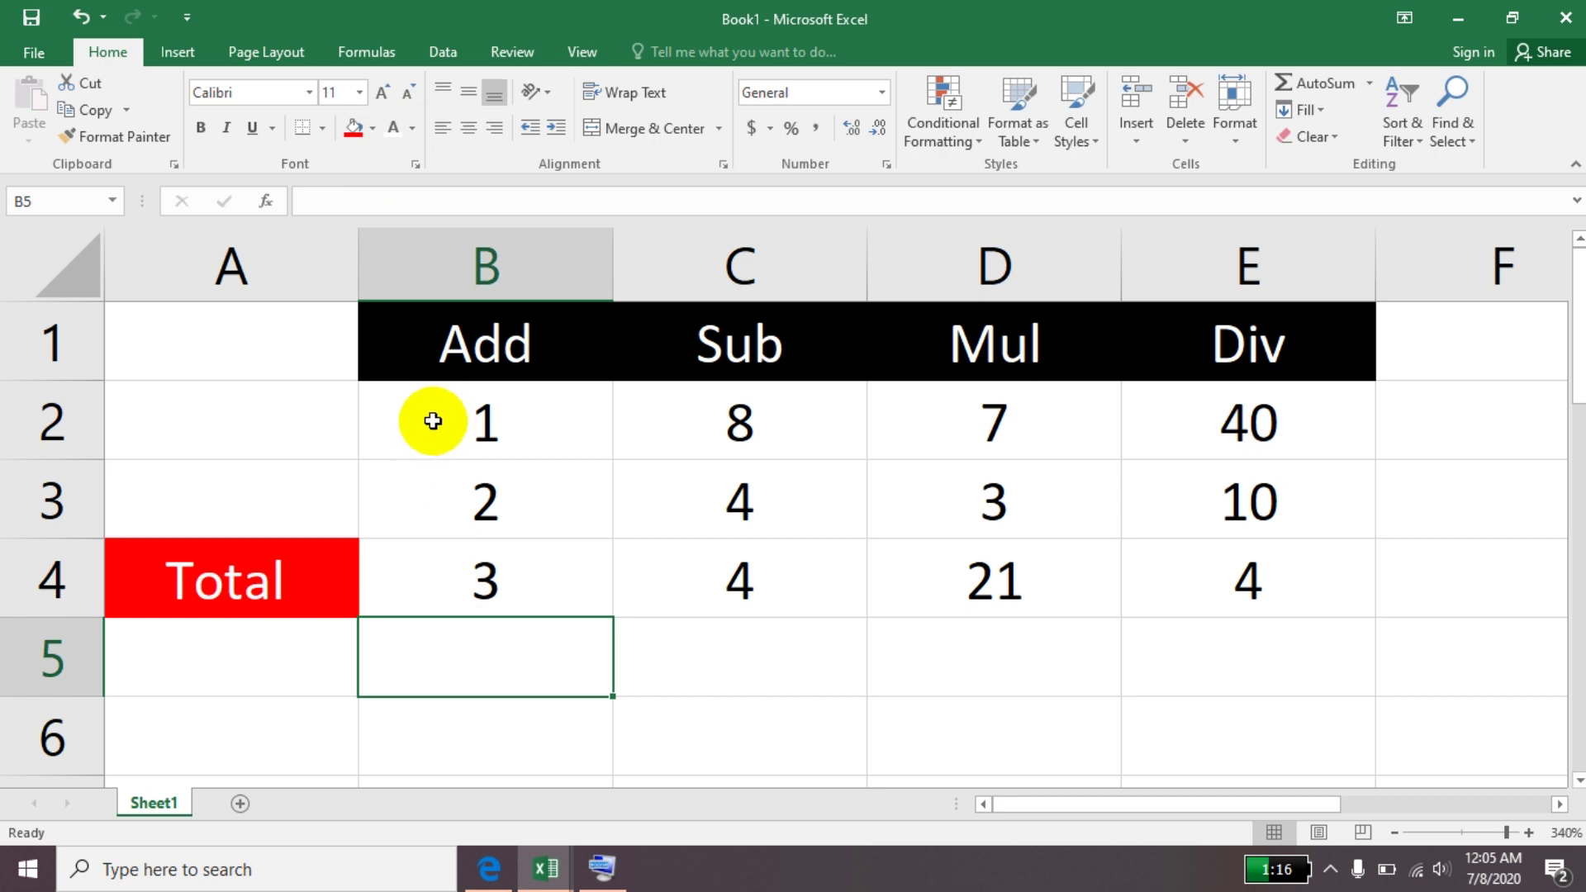
Step: Fill the Total-row result cells B4:E4 with the gold theme color
drag(460, 587, 1203, 555)
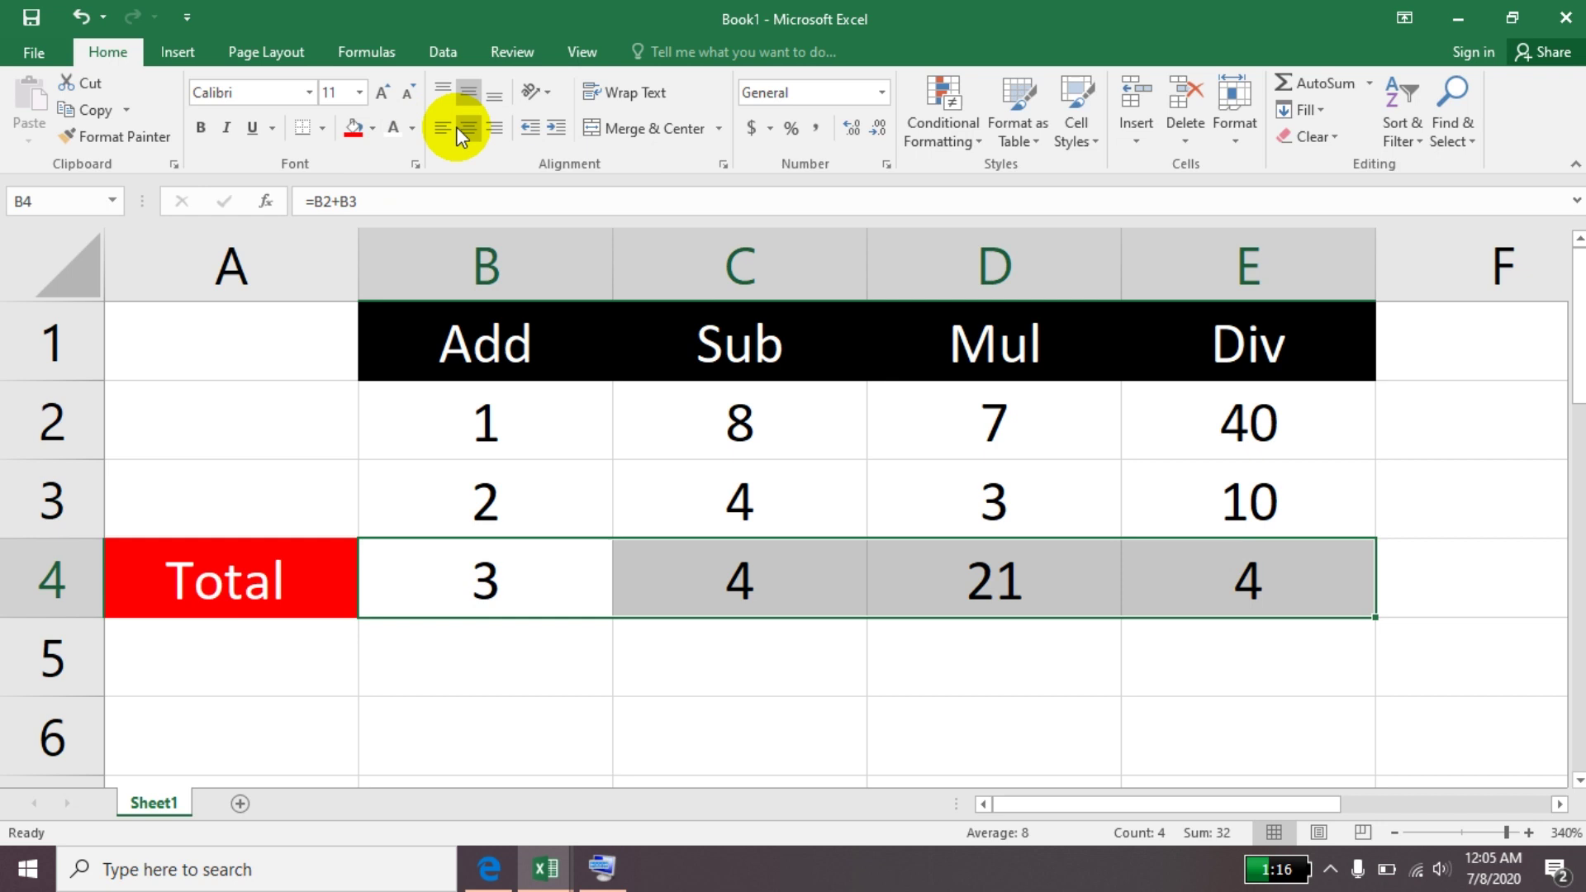
click(372, 131)
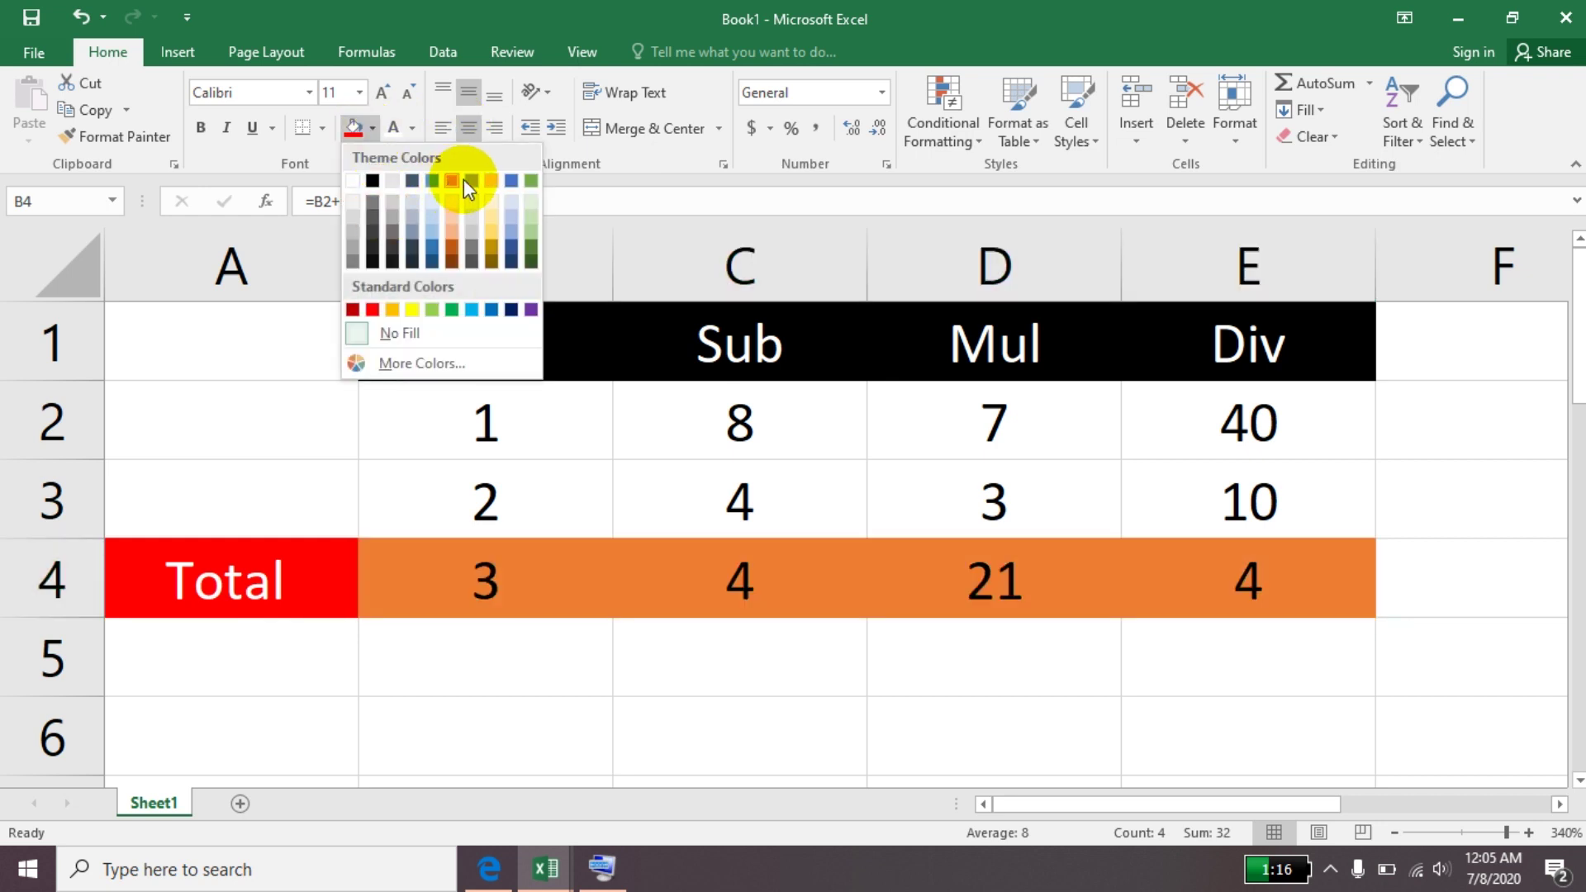
click(491, 181)
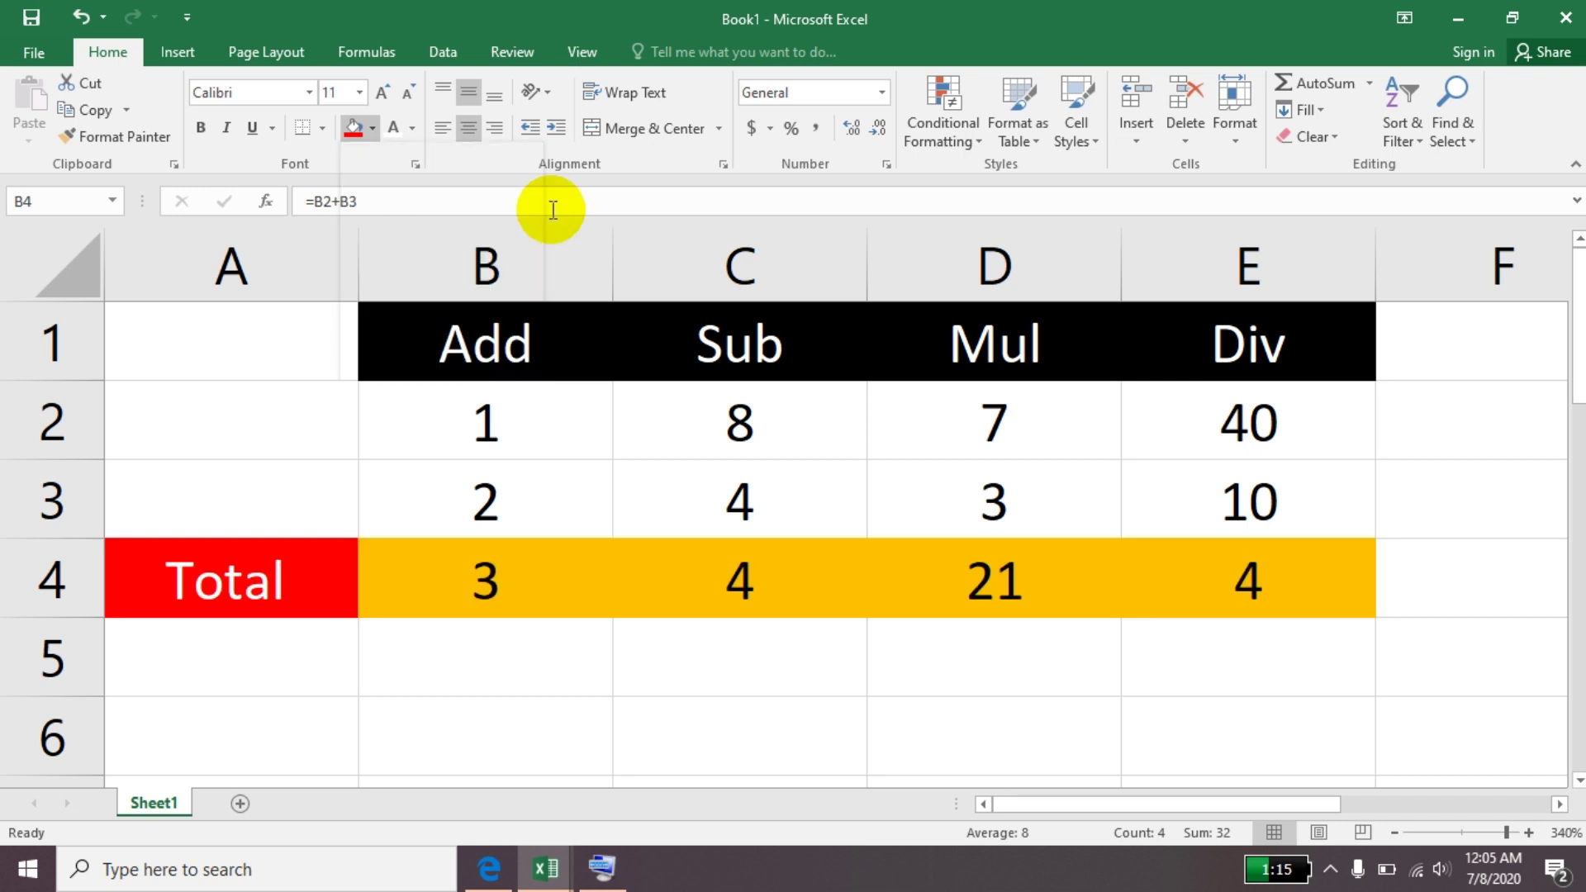
click(706, 657)
Step: Apply All Borders to the table range B1:E4
drag(471, 372, 627, 541)
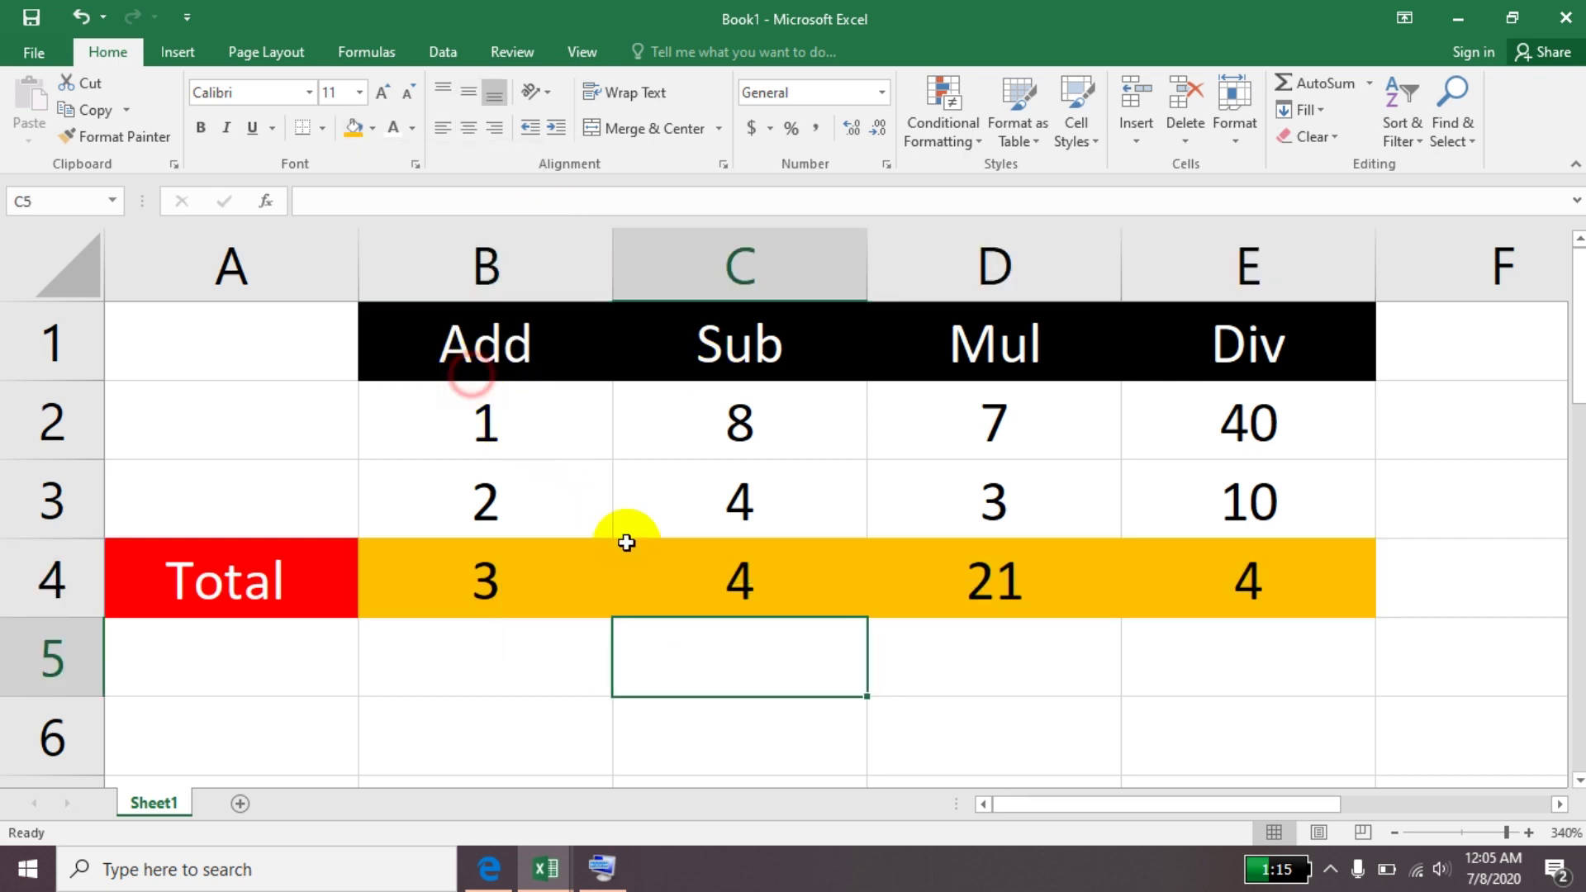
drag(1202, 552, 1202, 551)
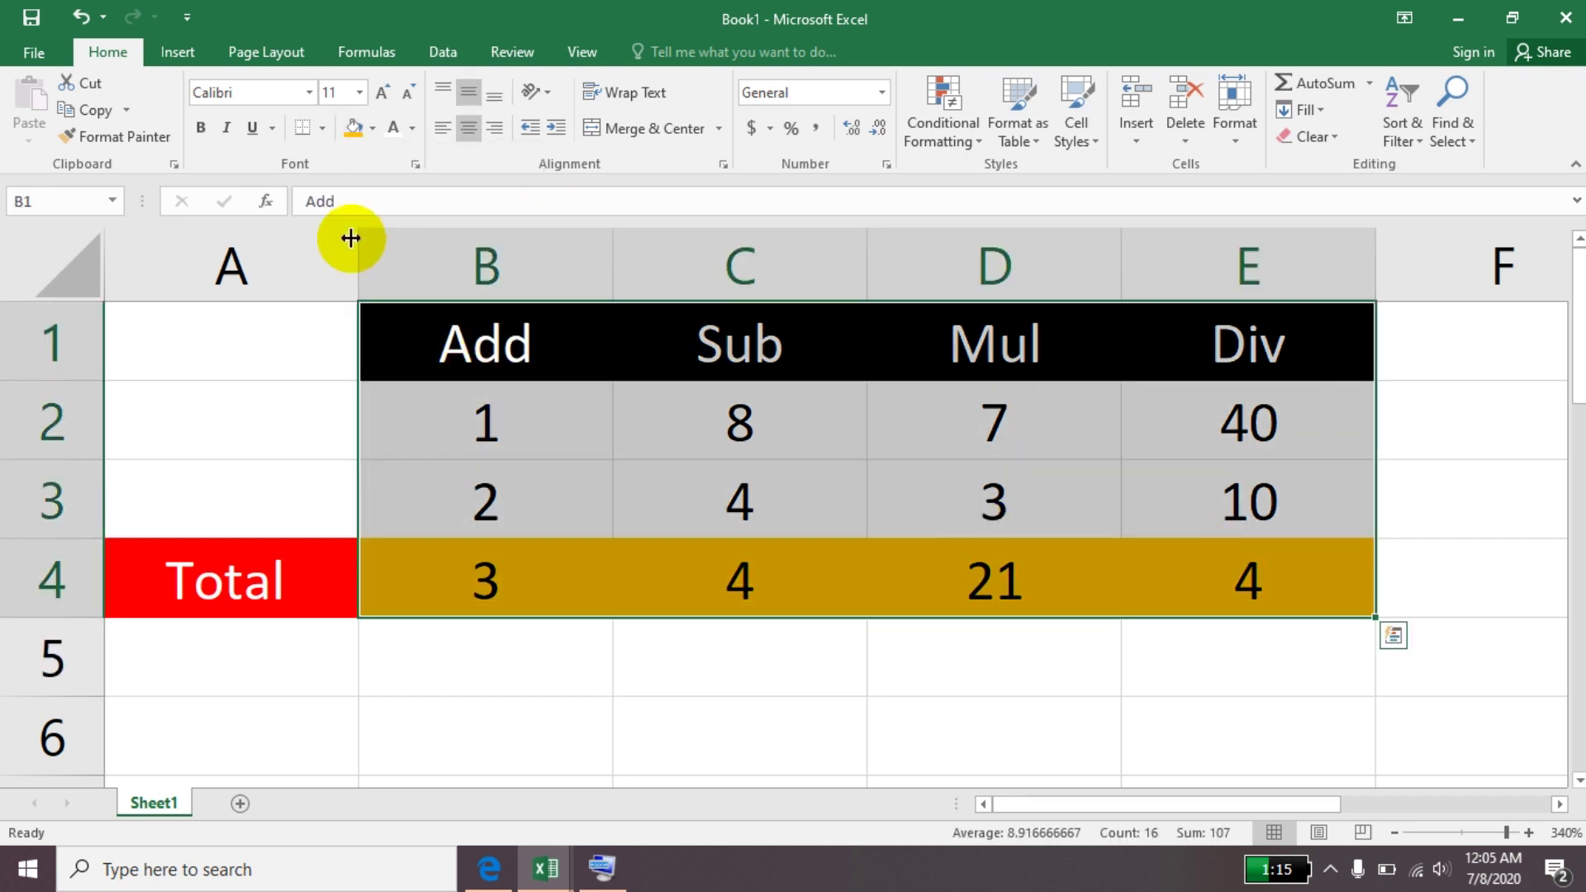
click(321, 128)
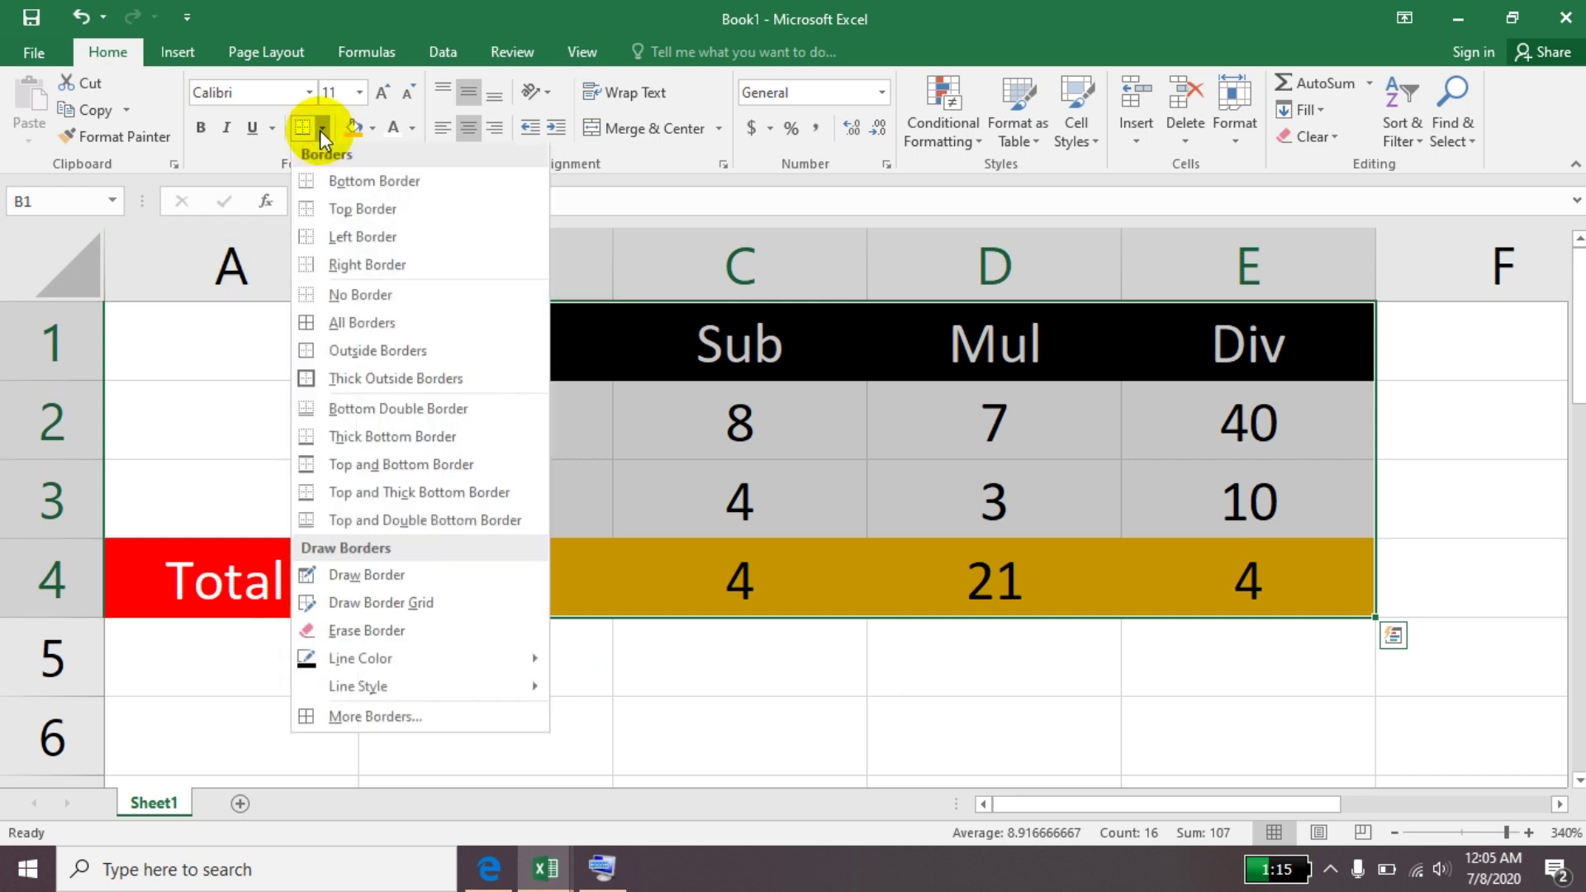
click(354, 329)
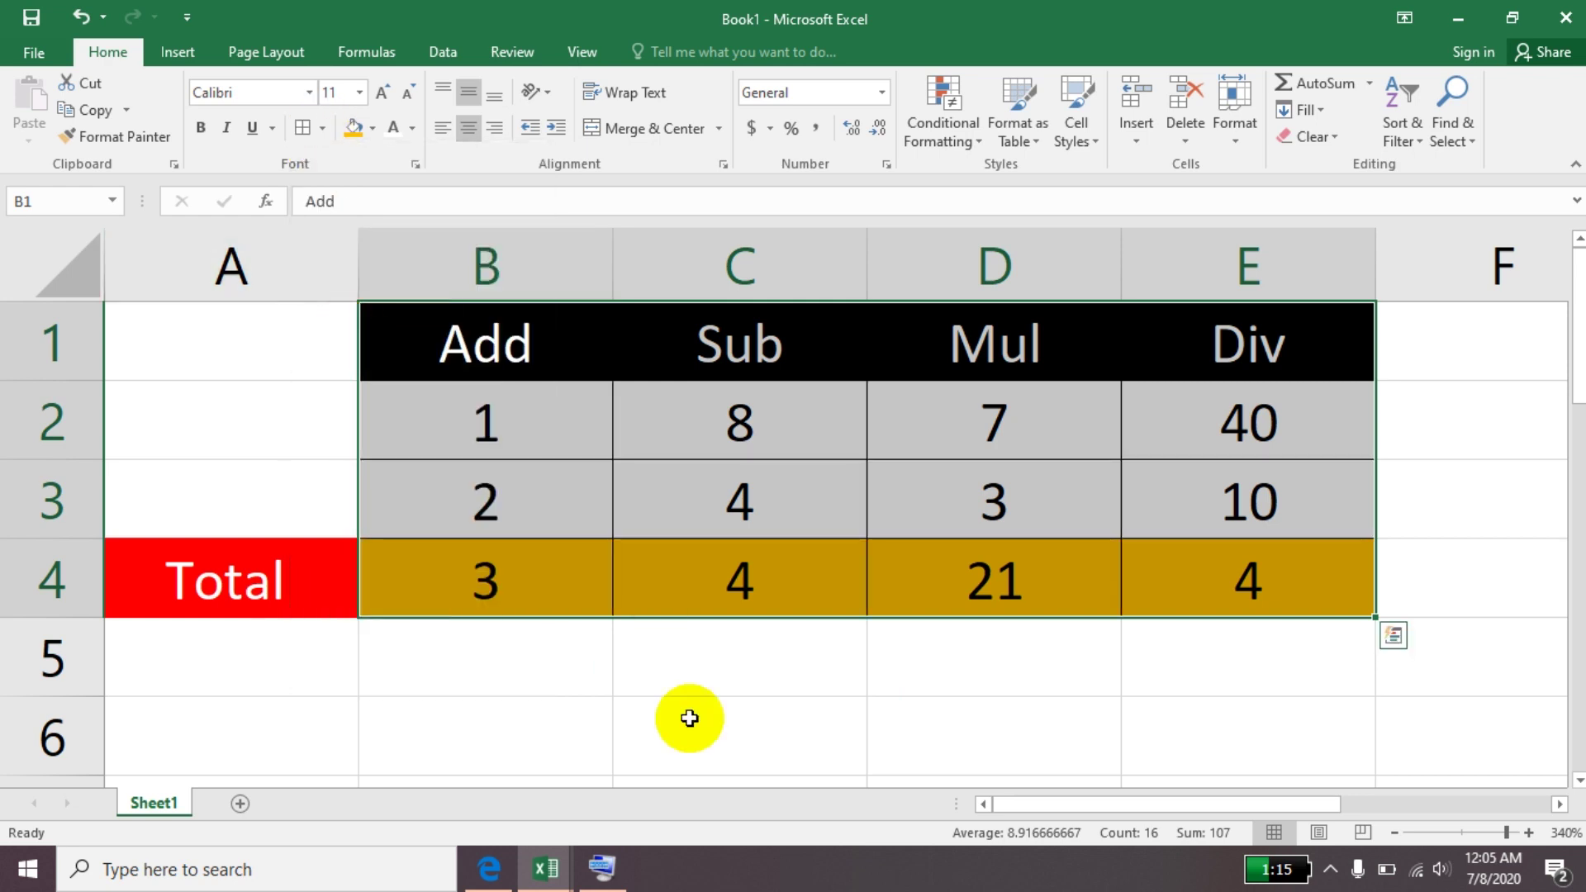
click(689, 719)
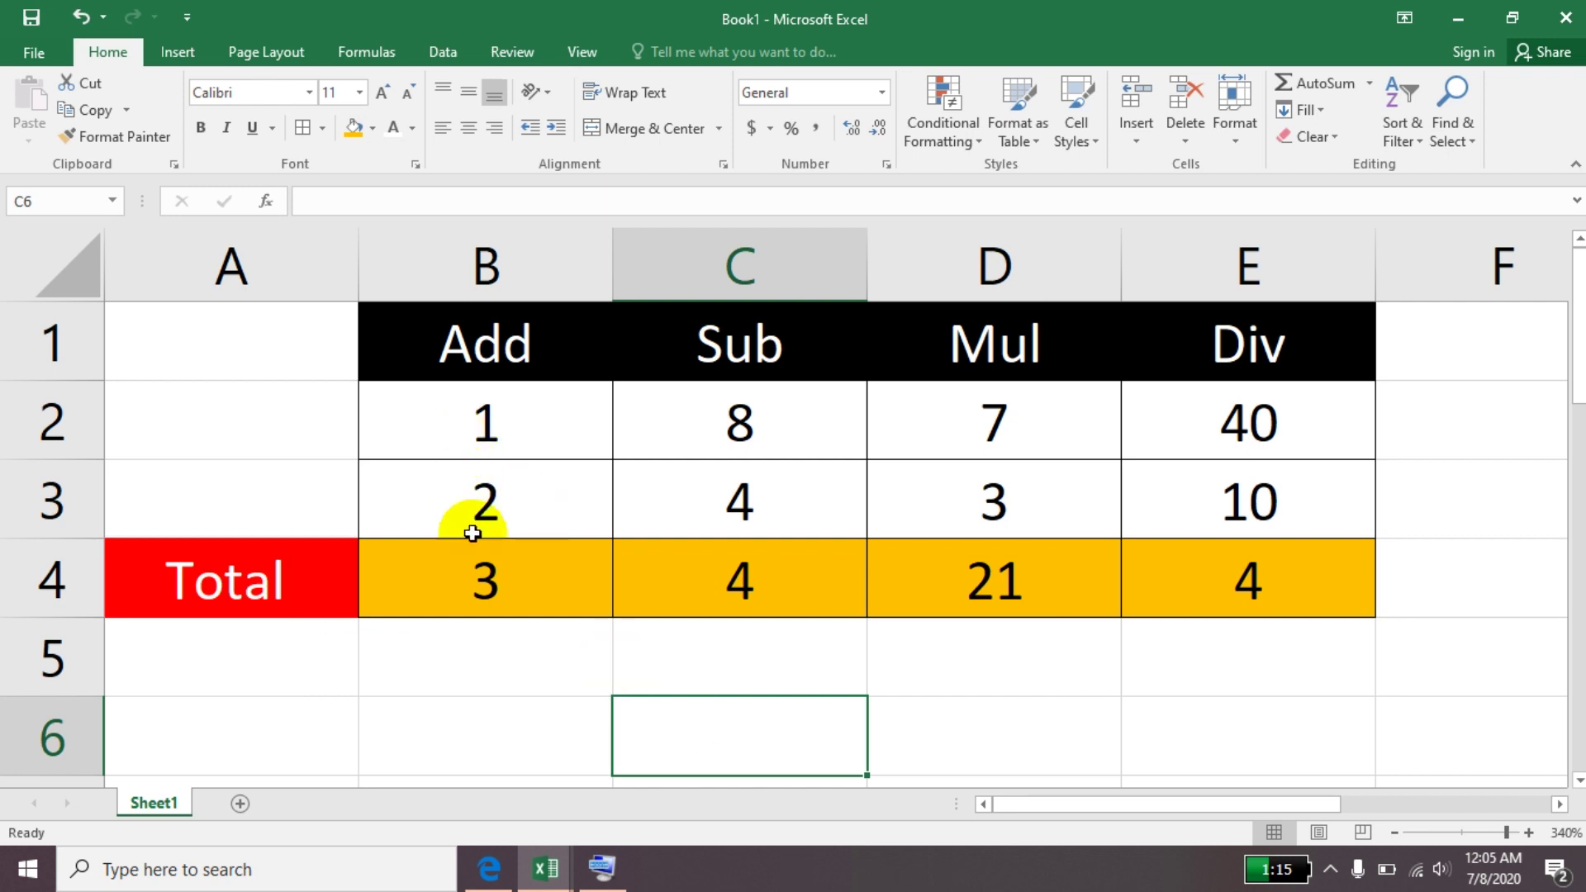
Step: Make the Total-row results in B4:E4 bold, using the On-Screen Keyboard to demonstrate the bold shortcut
click(548, 570)
drag(1078, 531, 1178, 574)
key(ctrl+b)
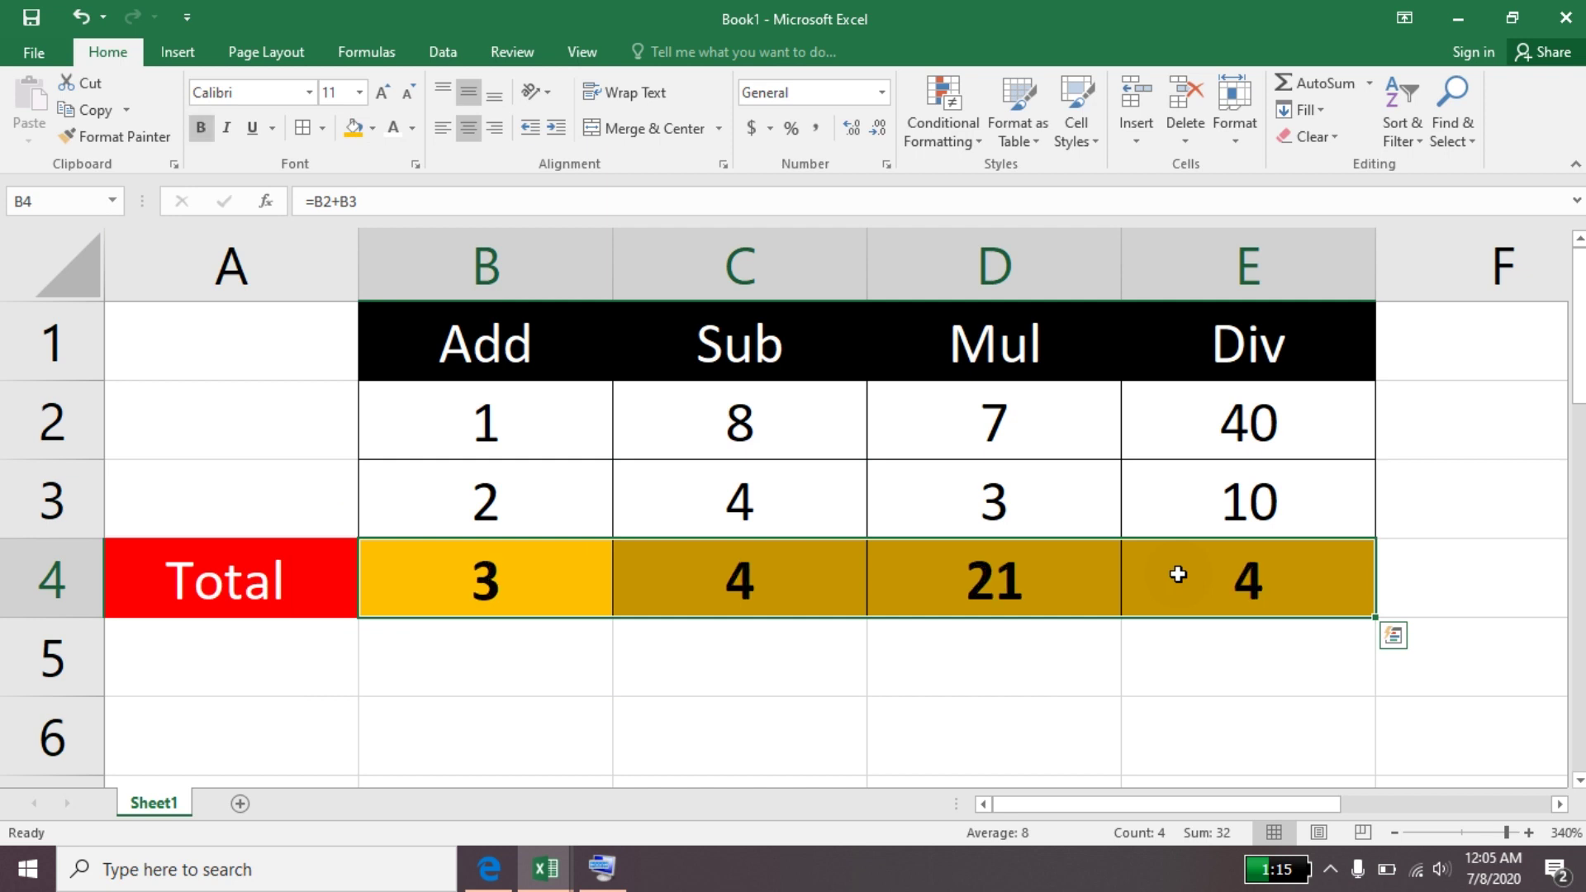
key(ctrl+b)
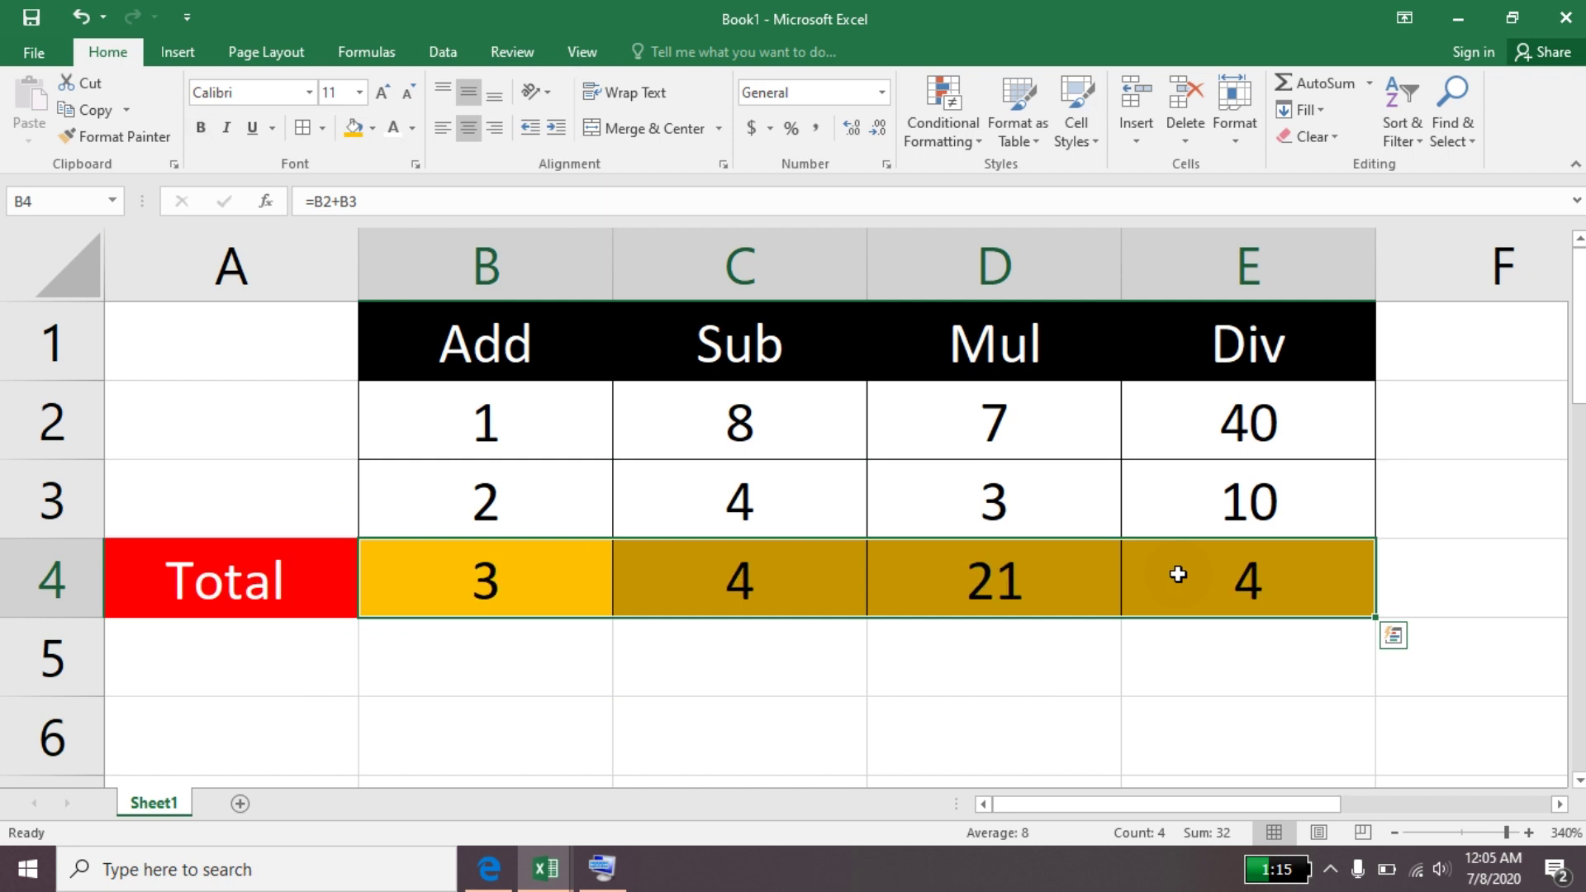
click(597, 869)
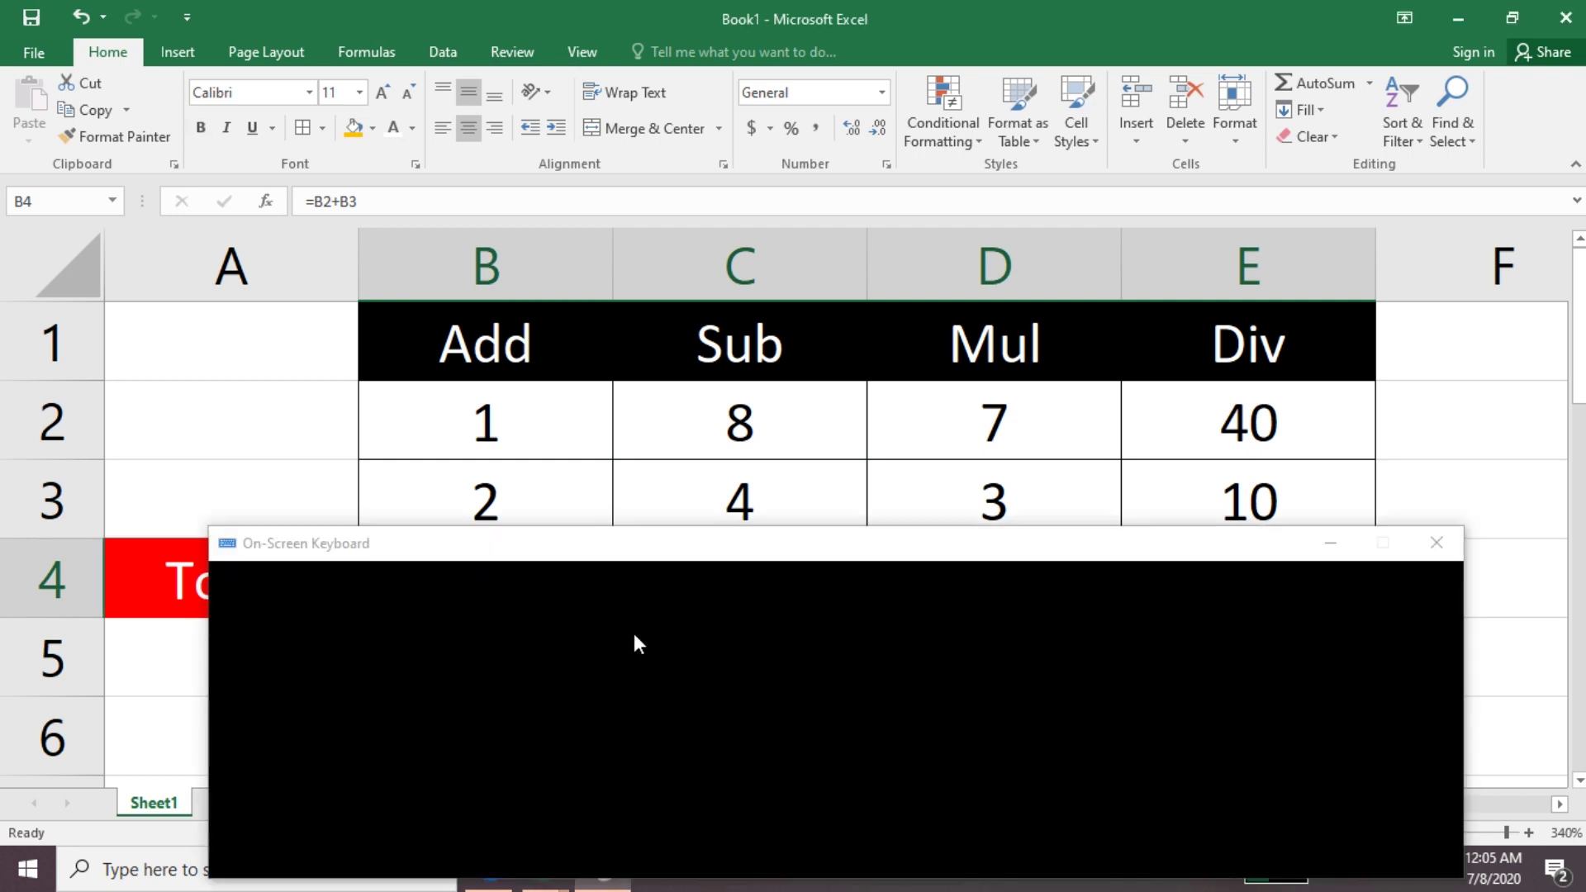
drag(642, 220, 636, 183)
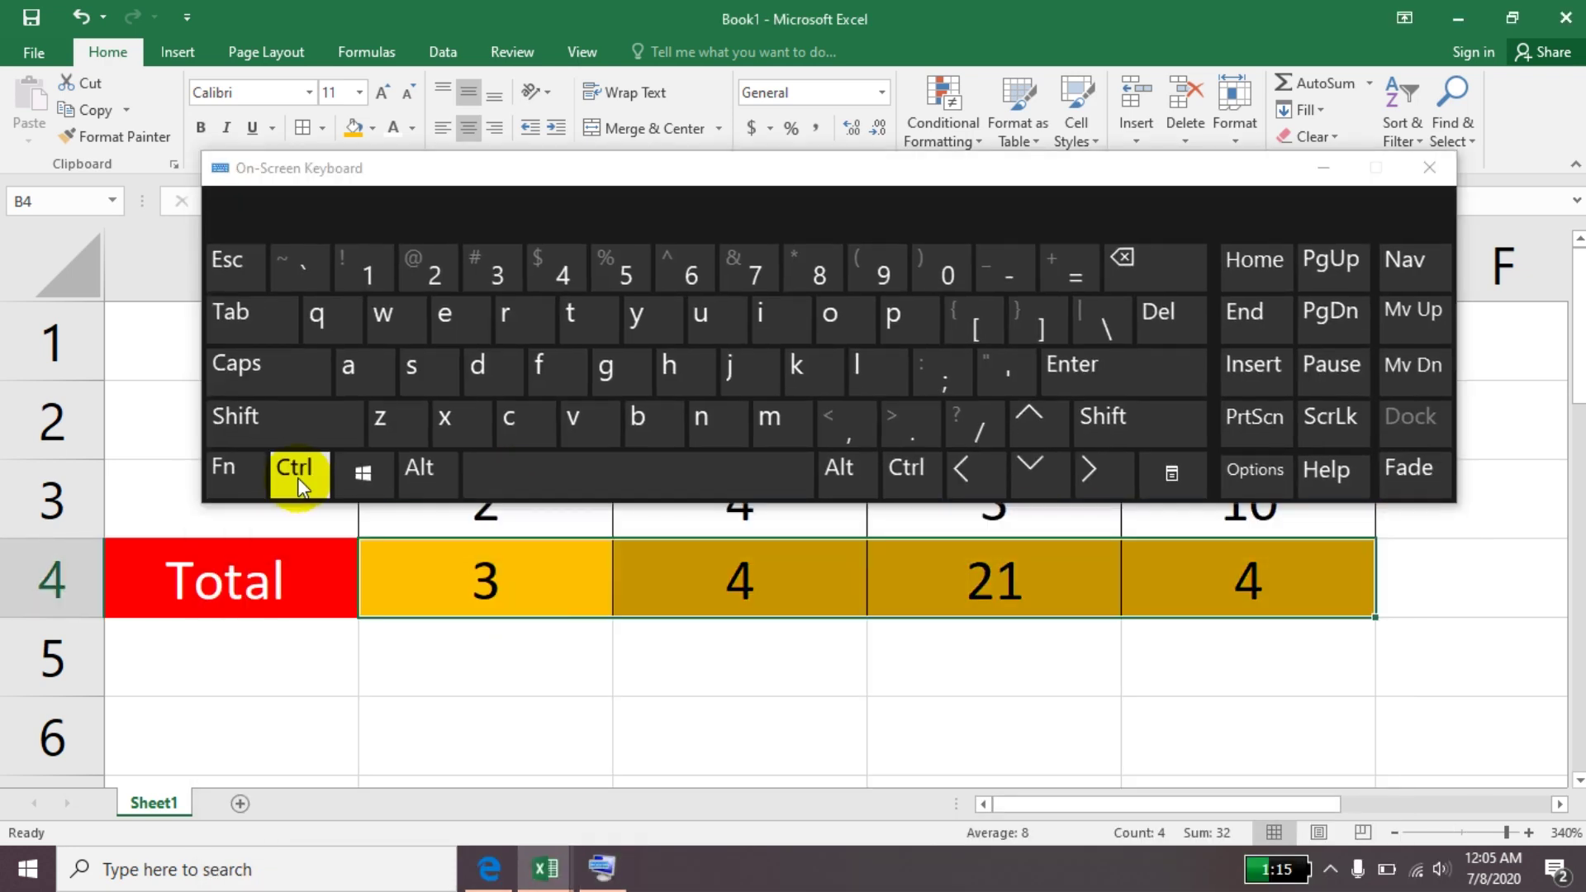
click(298, 477)
click(640, 423)
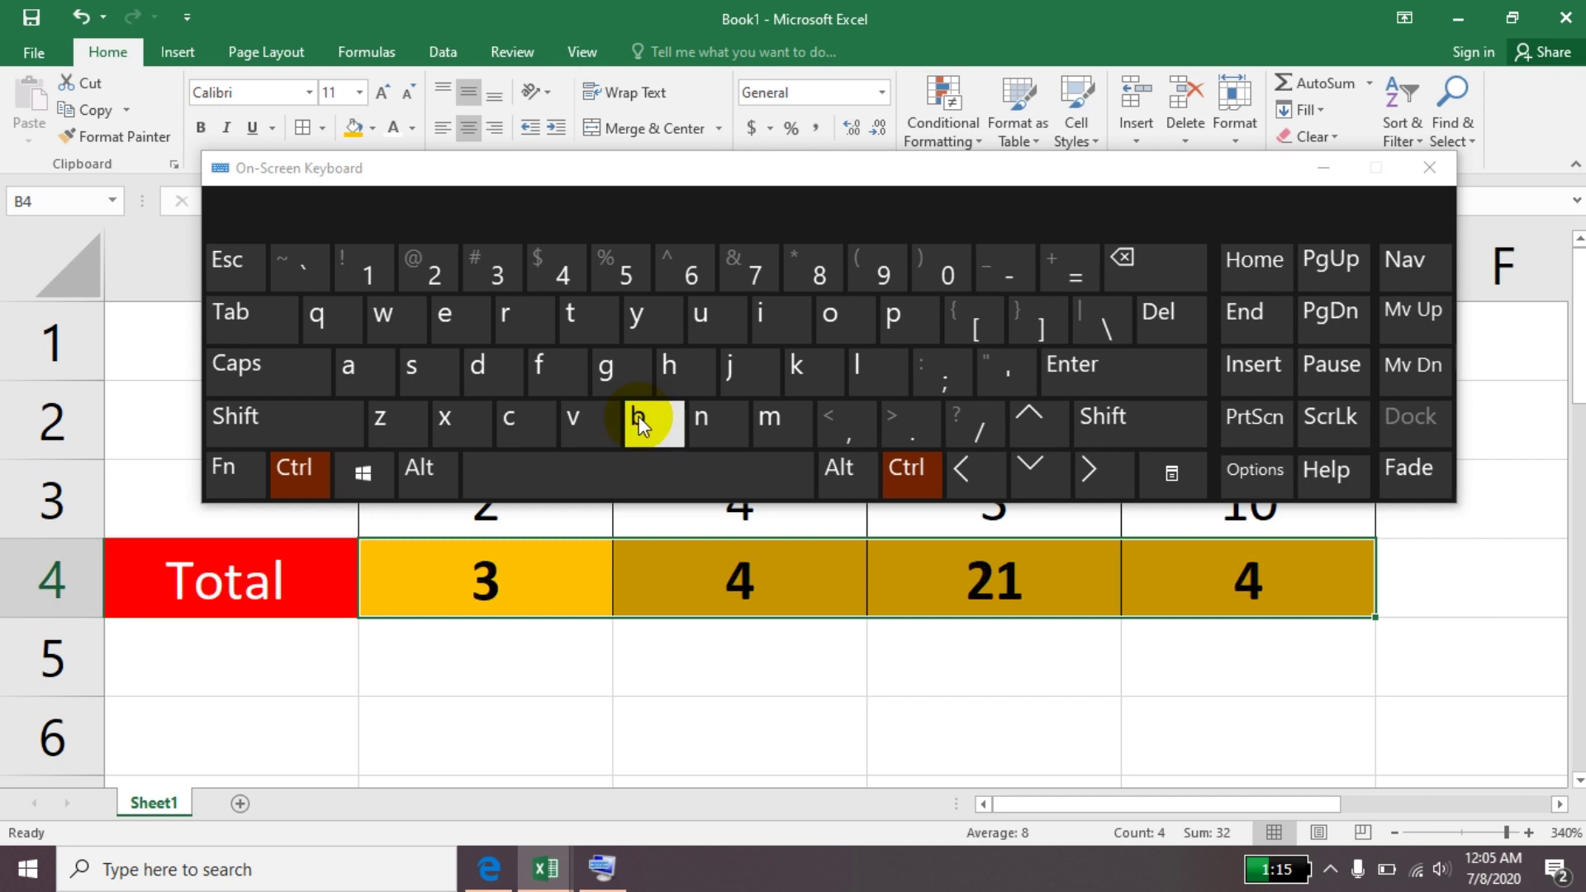
click(1327, 165)
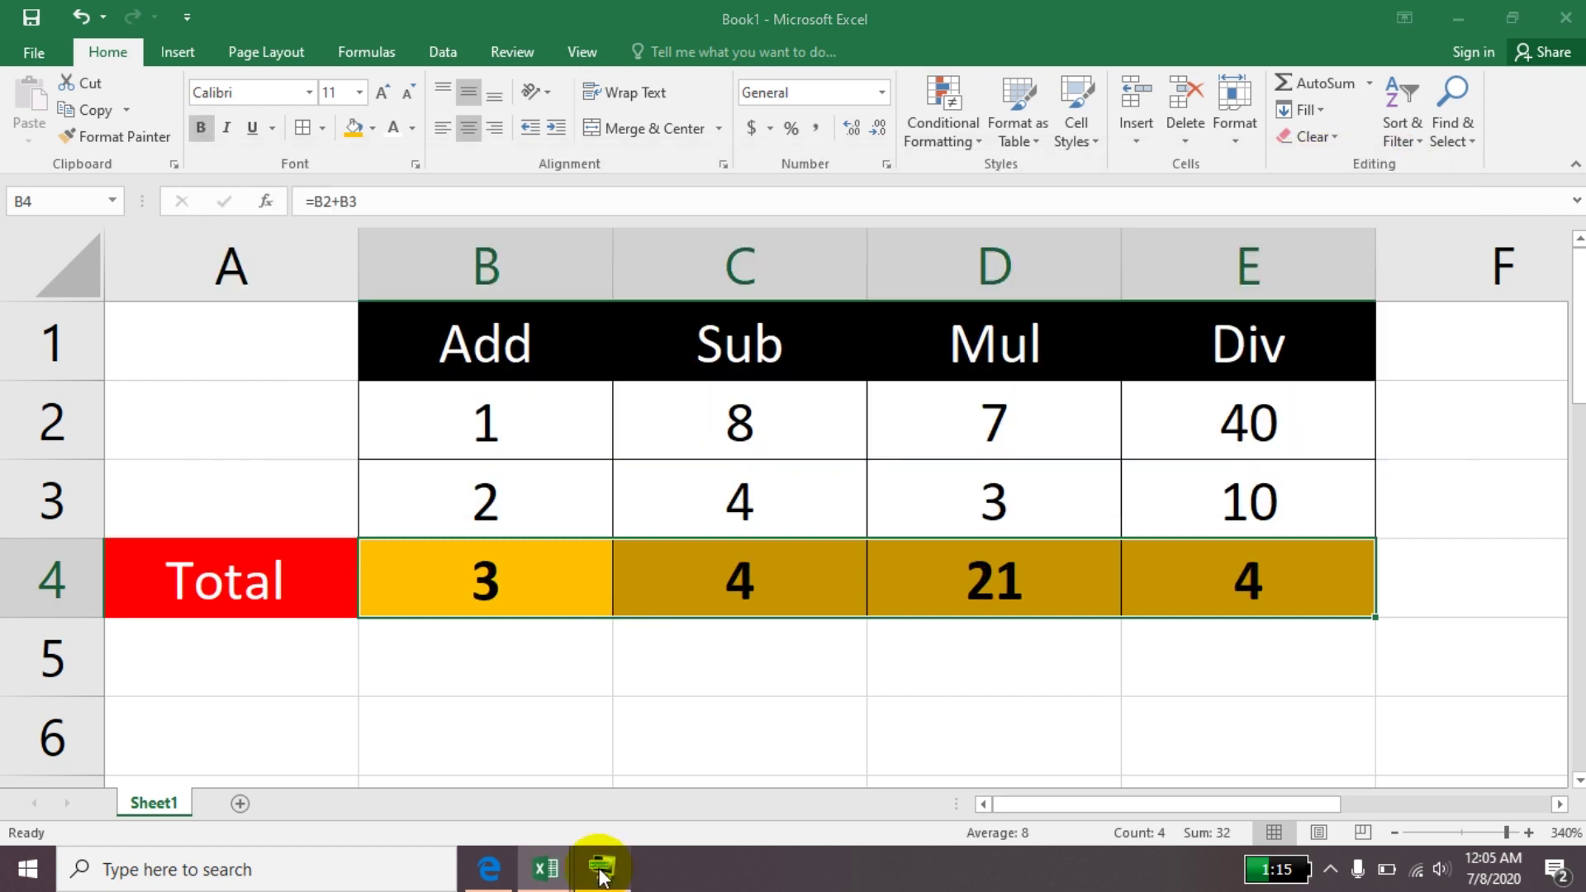
Step: Fill the addition formula from B4 to the right across C4:E4 by way of the On-Screen Keyboard
click(599, 868)
click(291, 467)
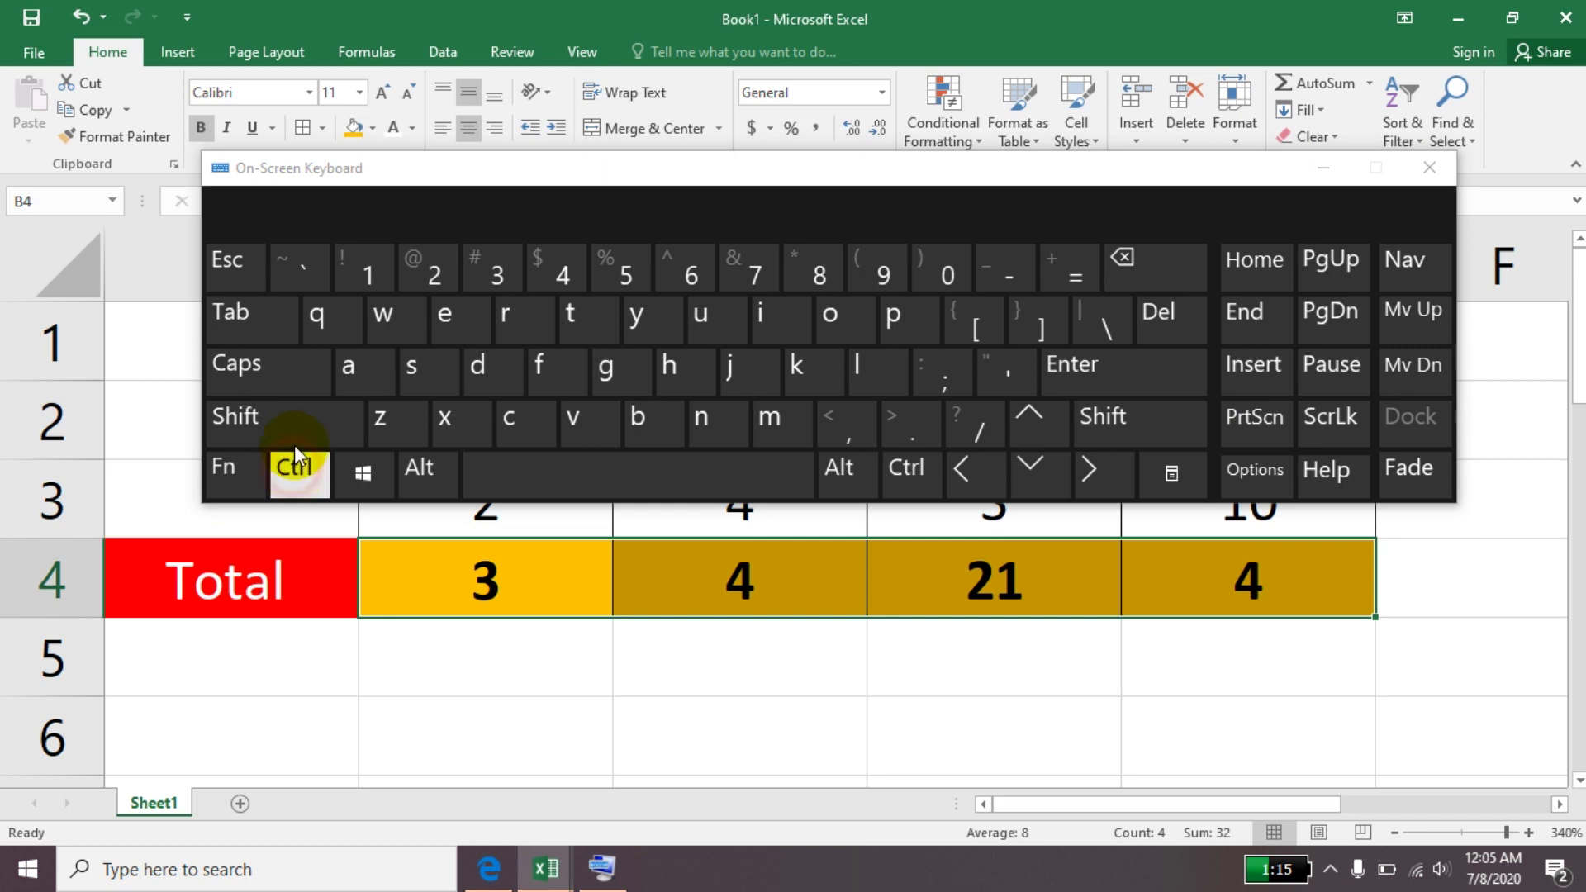
click(296, 438)
click(900, 428)
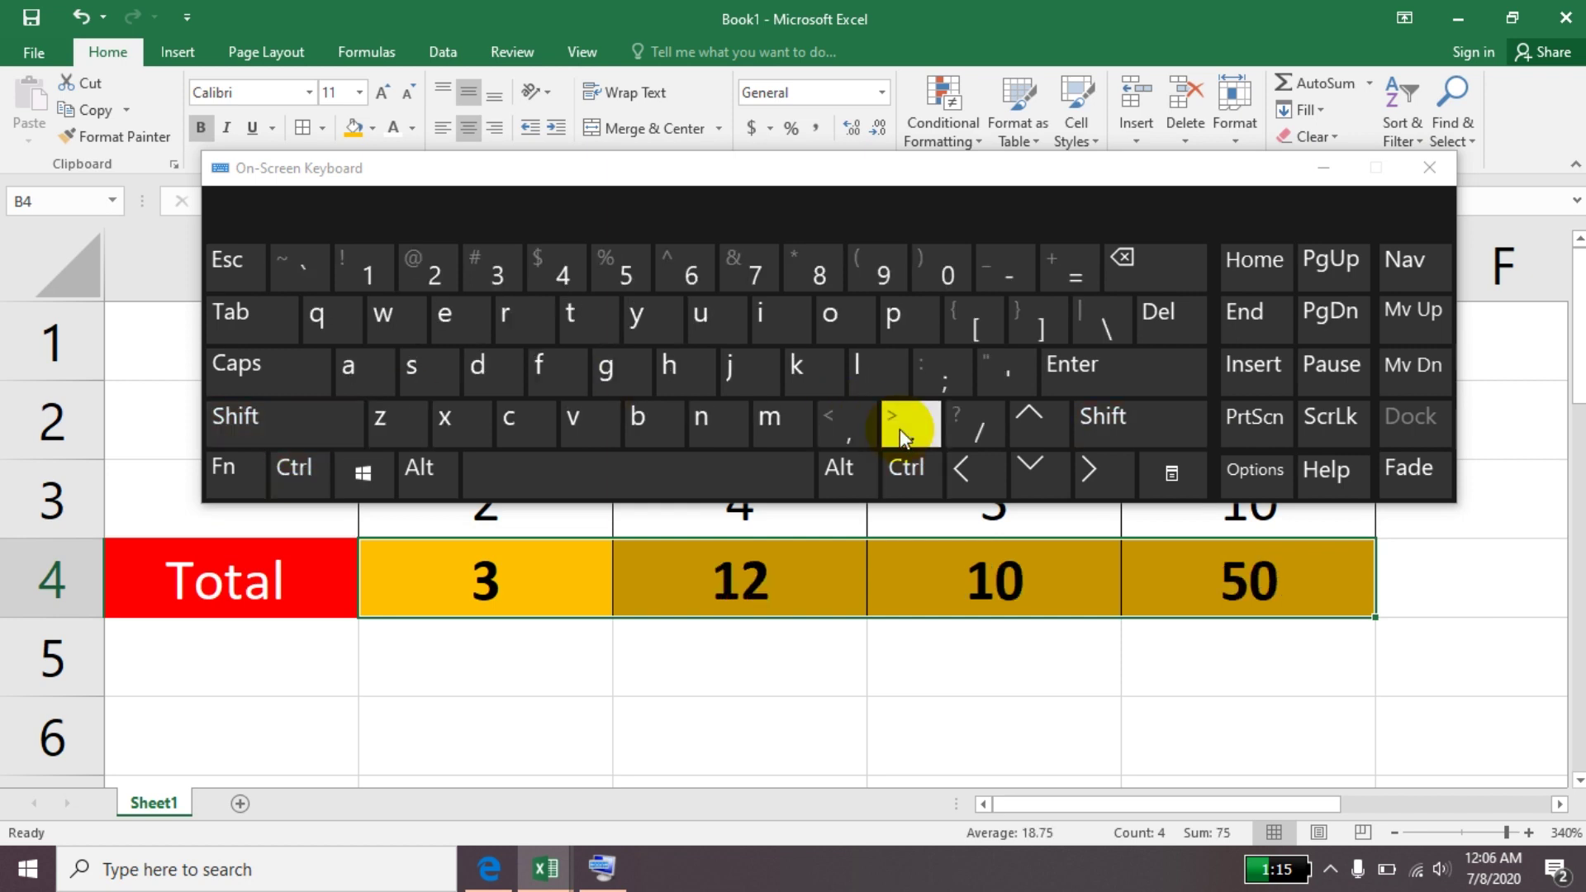
click(1323, 170)
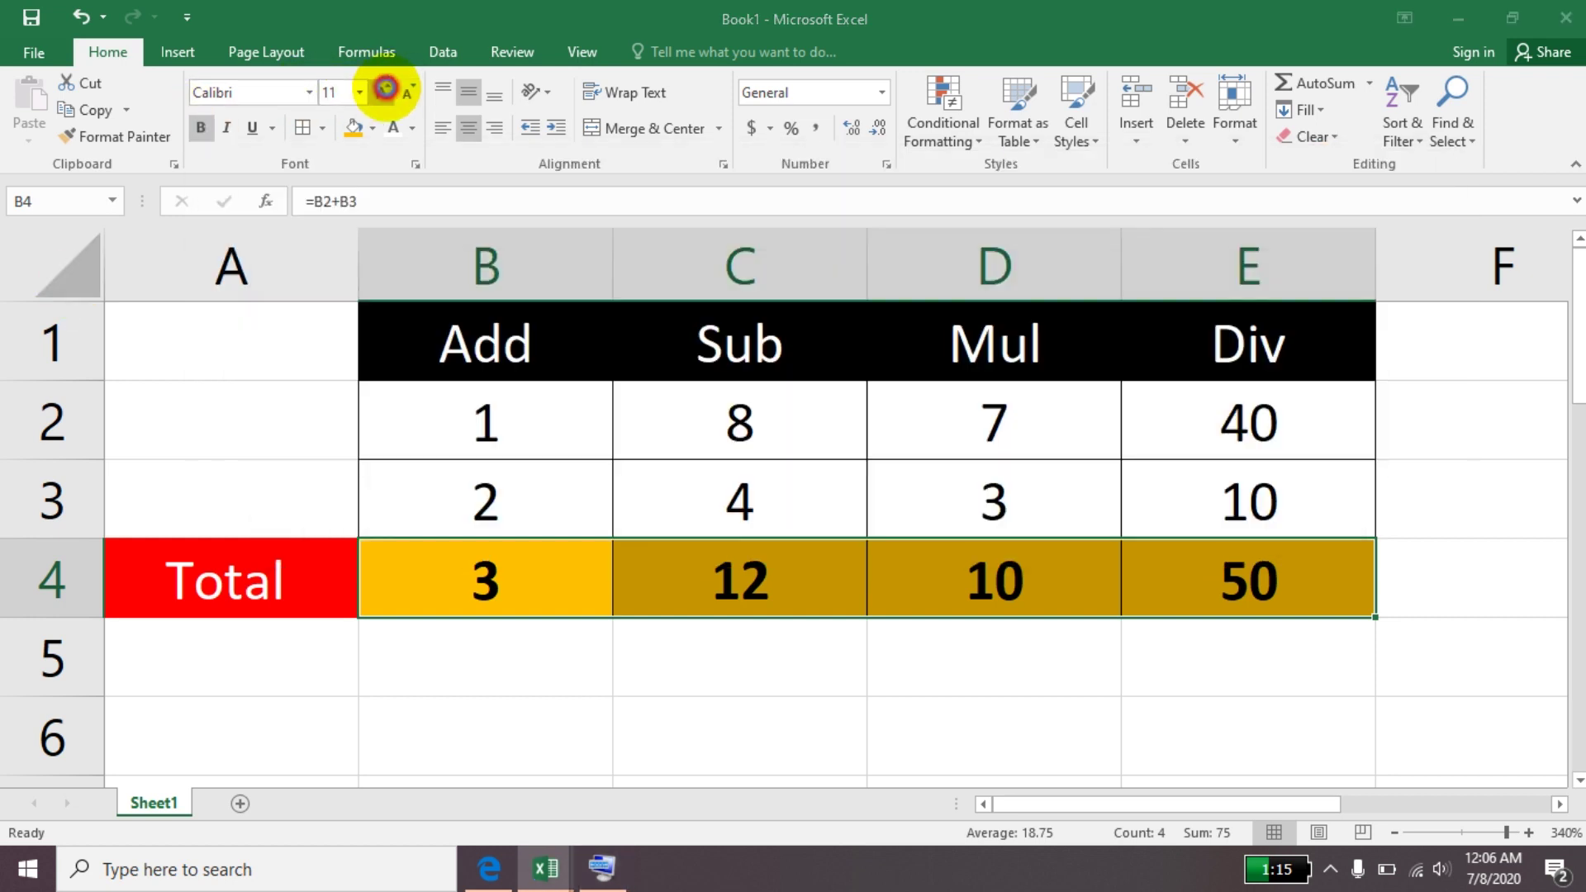
Step: Set the Total-row results B4:E4 to font size 16 and the Agency FB font
click(384, 92)
click(384, 91)
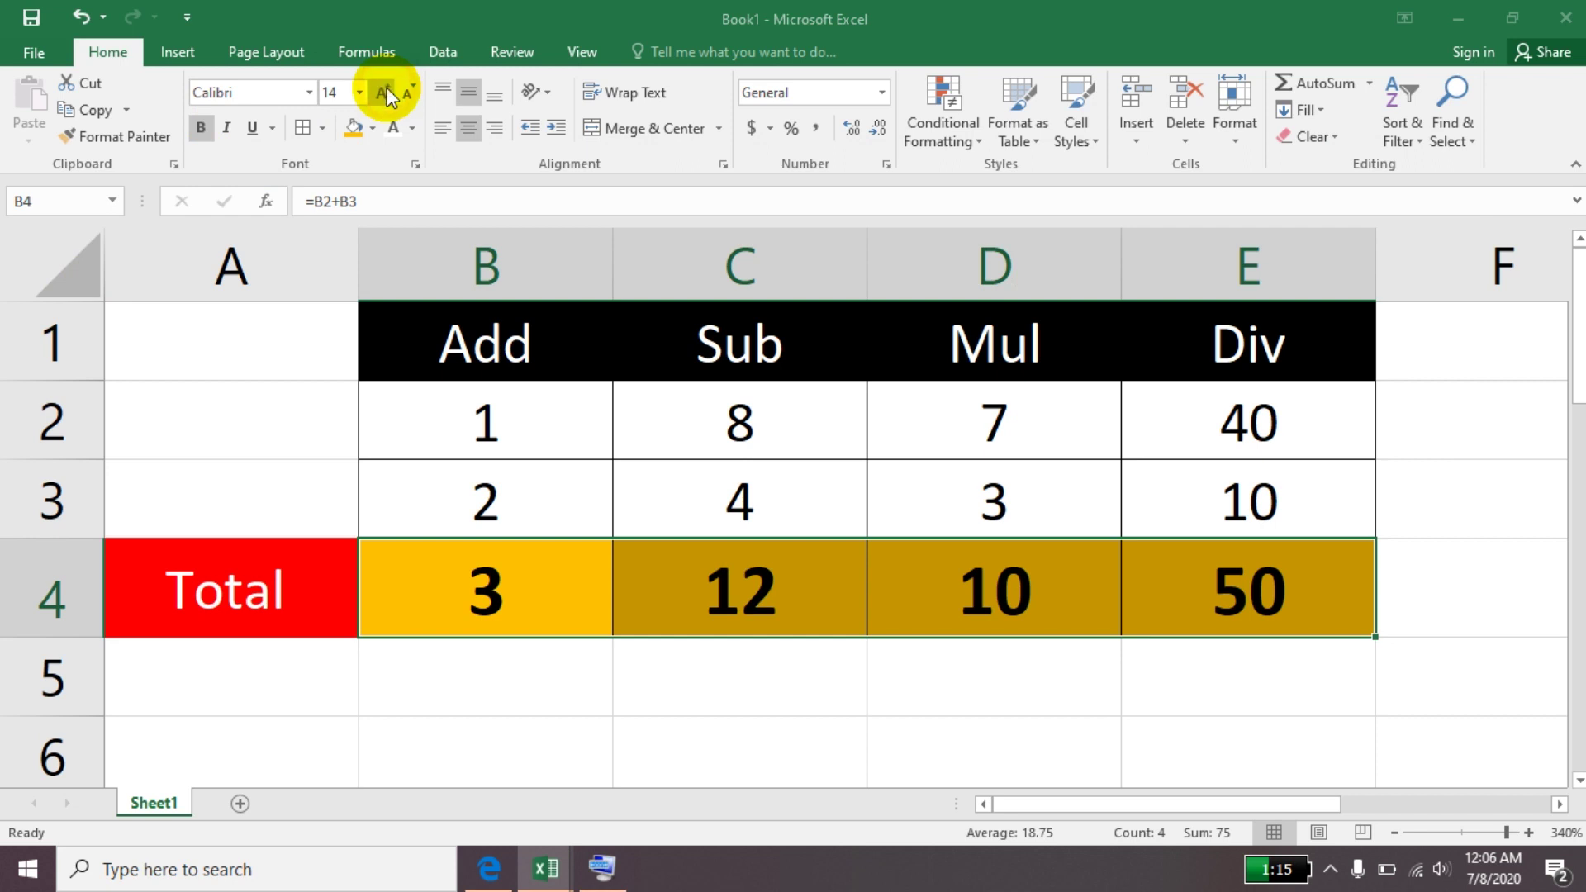
click(384, 92)
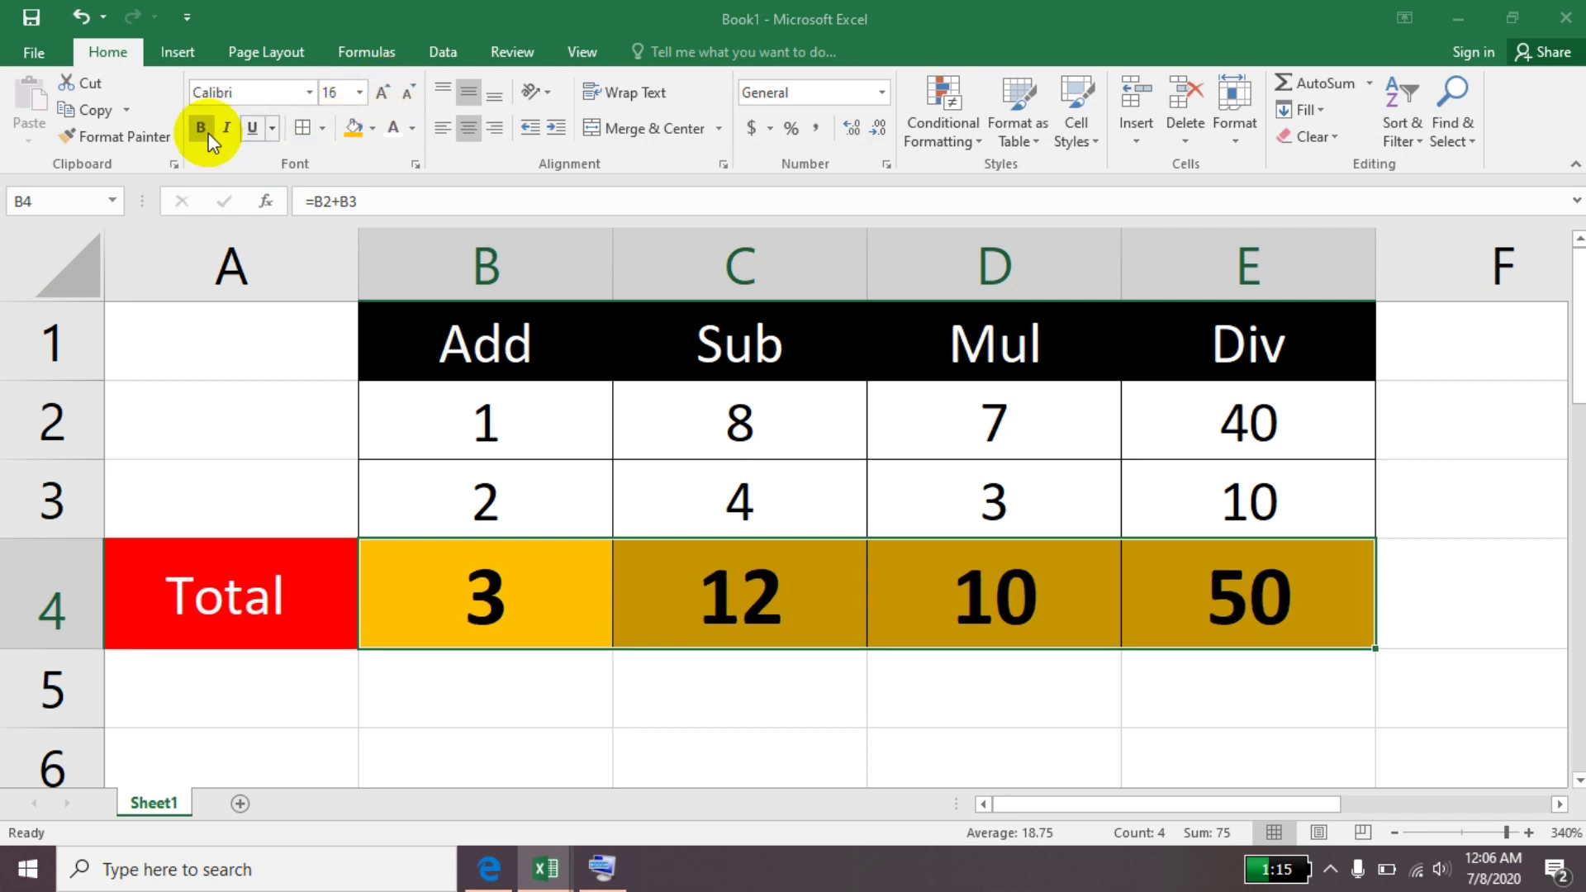
click(309, 92)
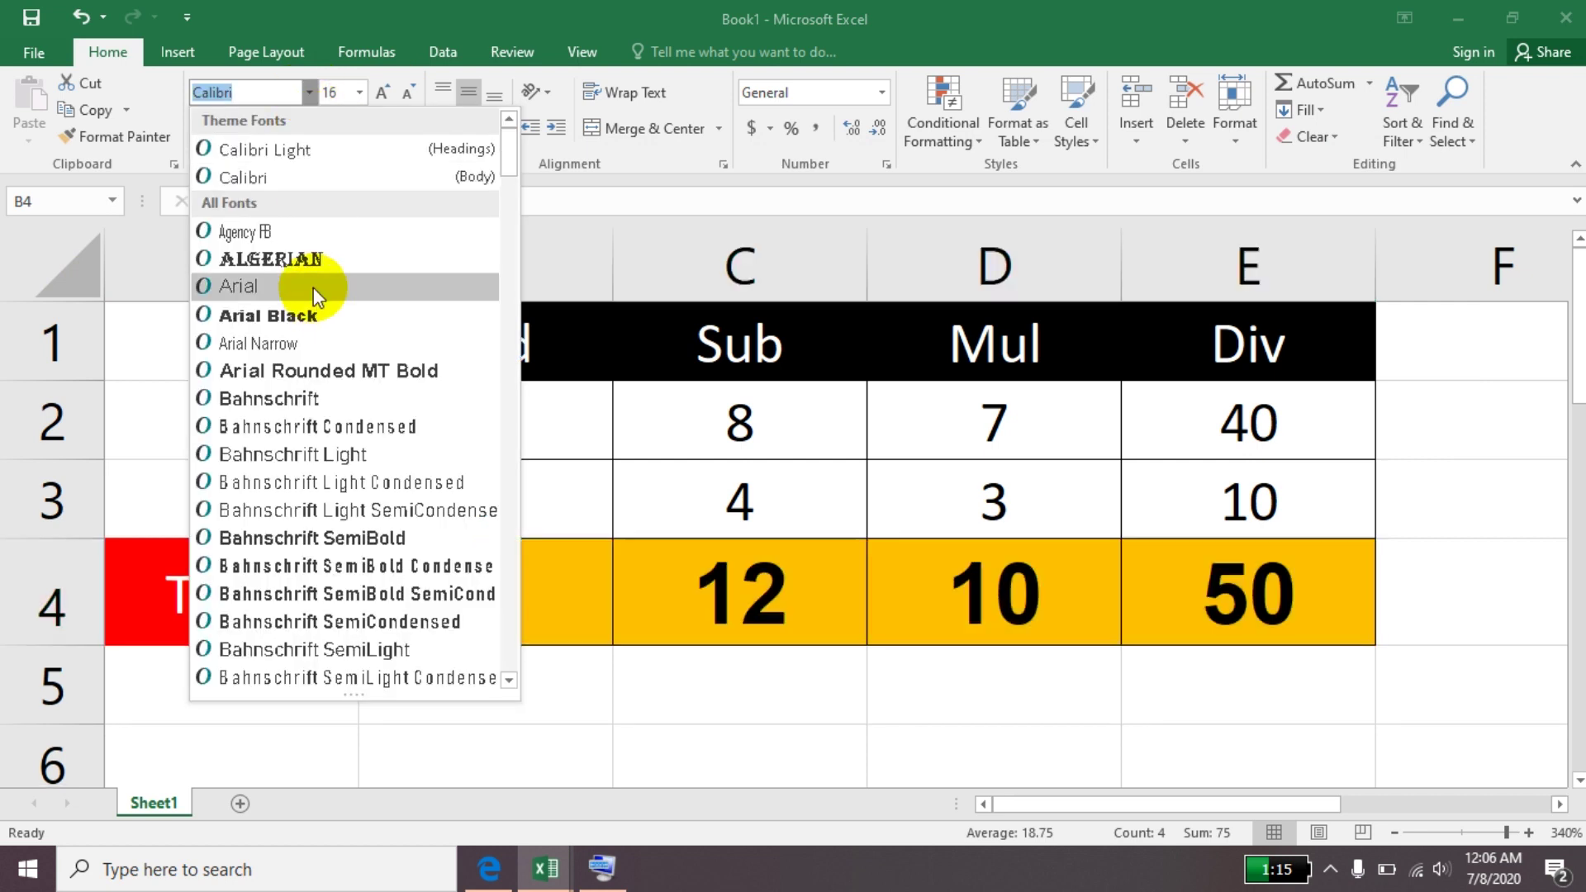
click(312, 244)
click(856, 767)
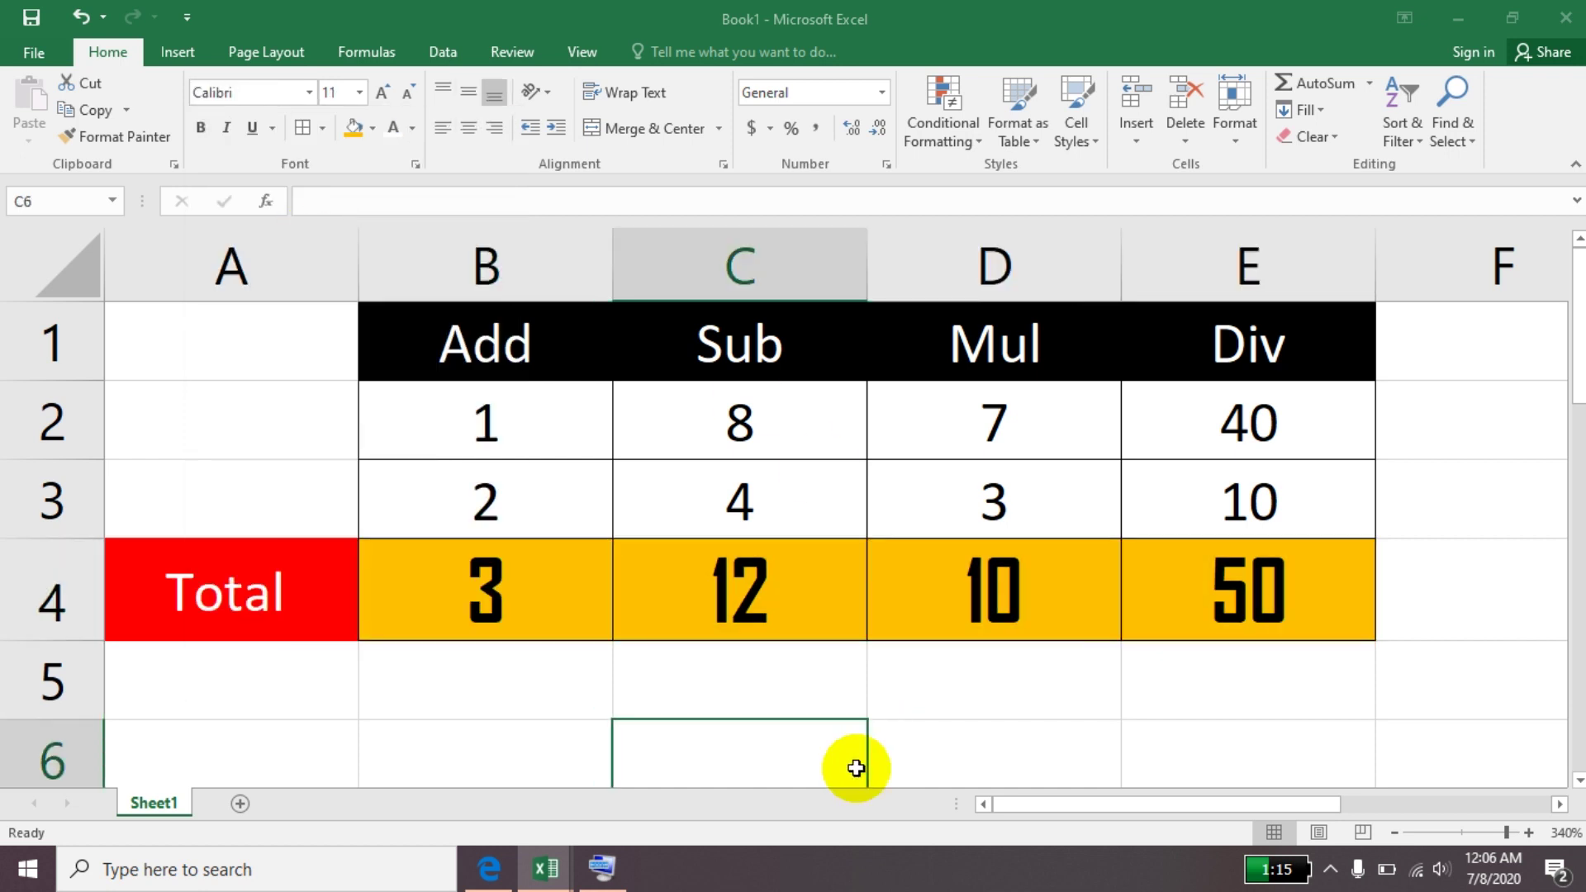
Step: Change B2 in the Add column to 6 and C3 in the Sub column to 5
click(521, 419)
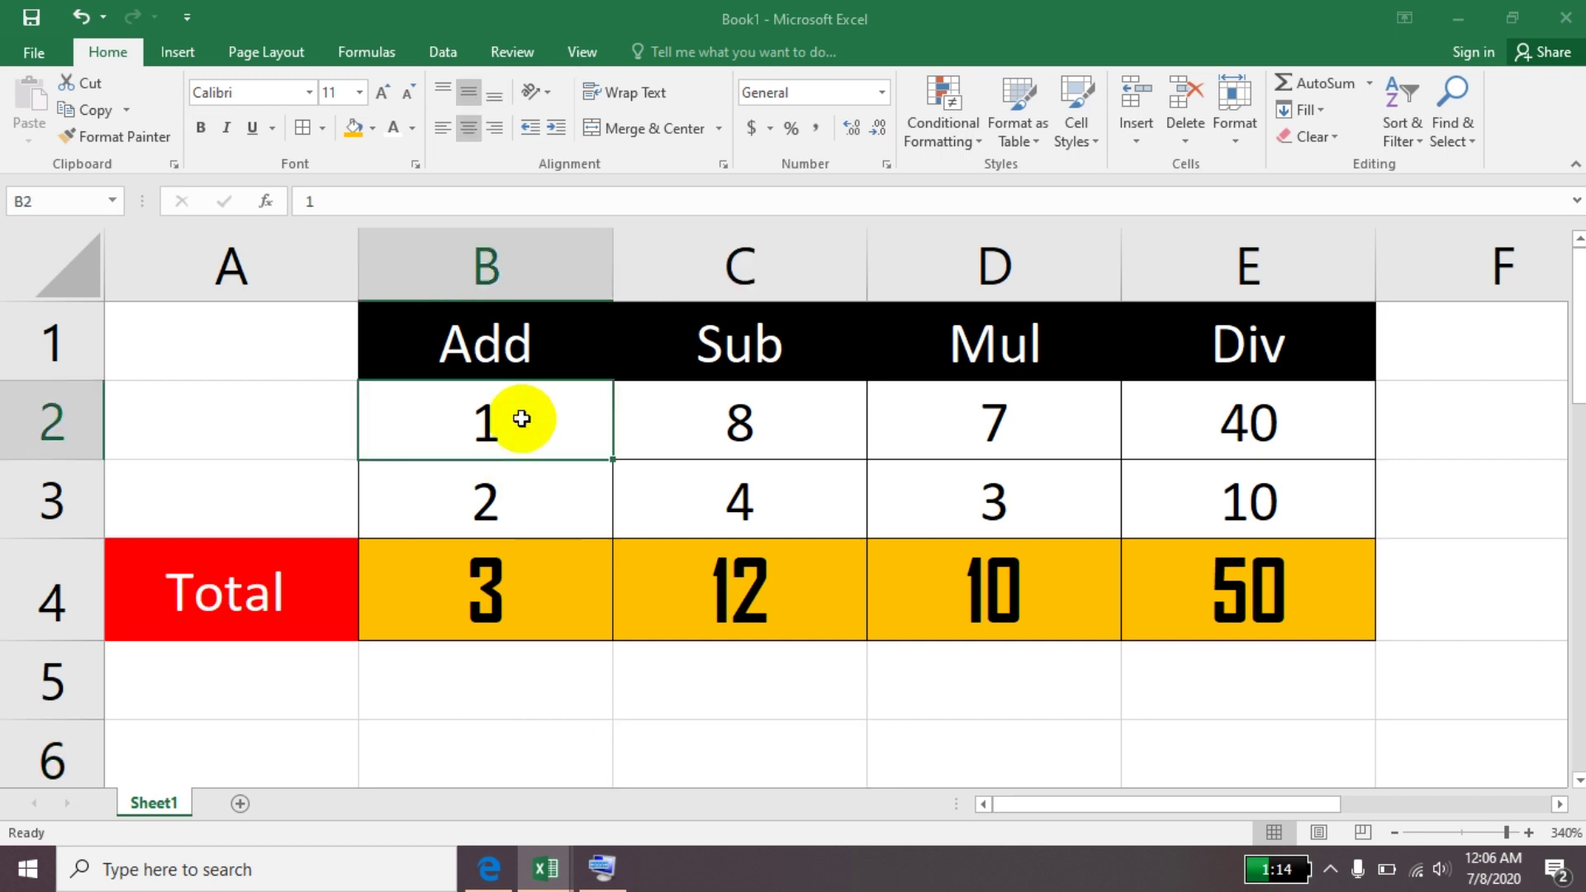
text(6)
key(Return)
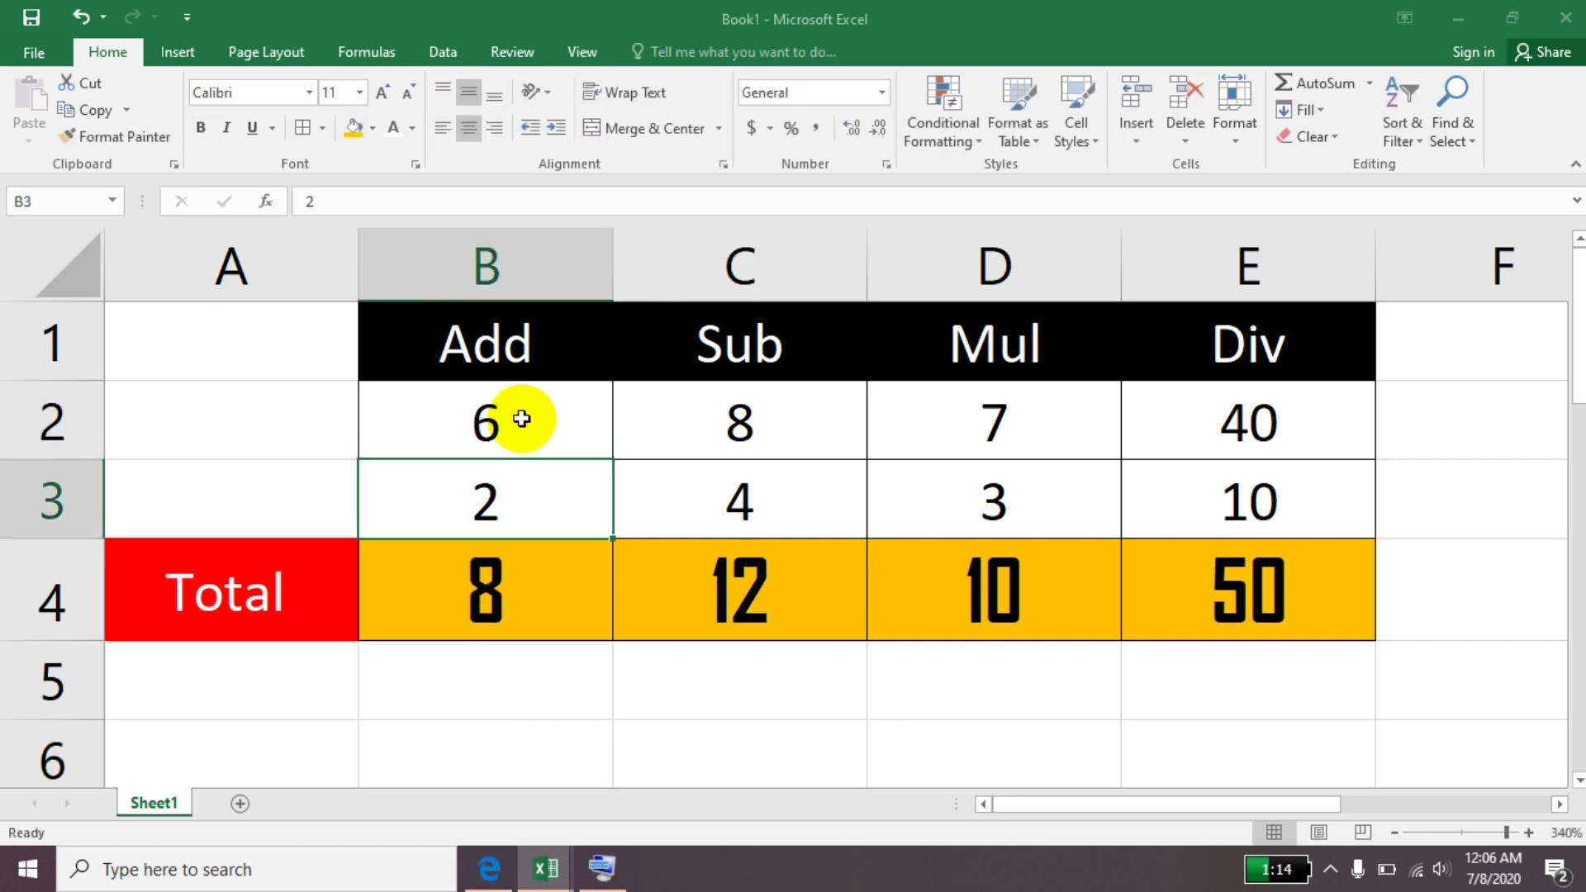
key(Right)
key(Up)
key(Down)
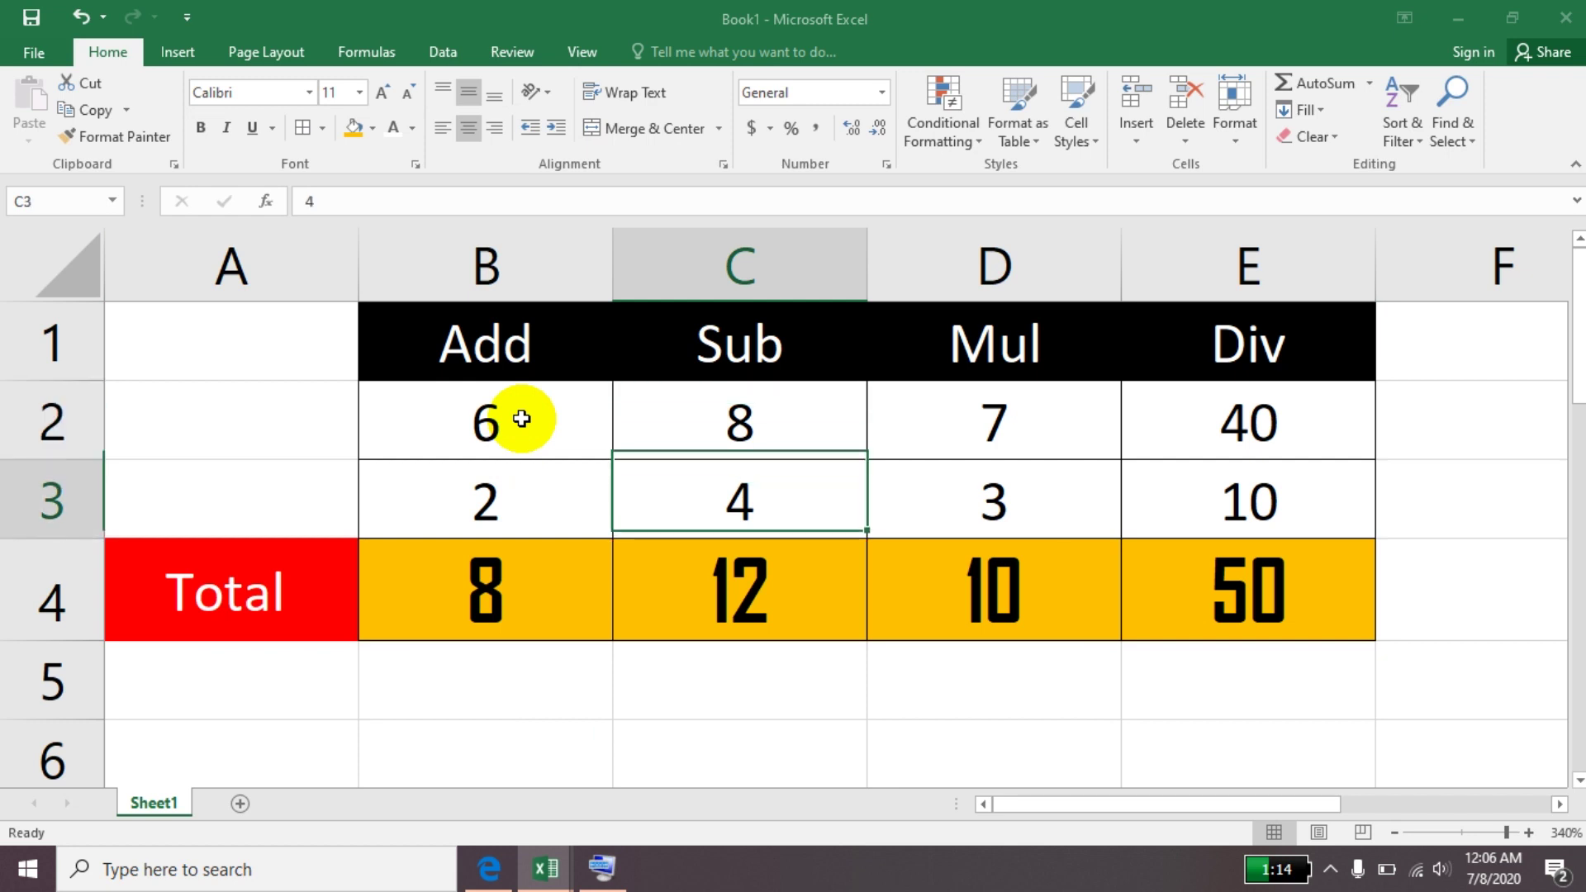
text(5)
key(Return)
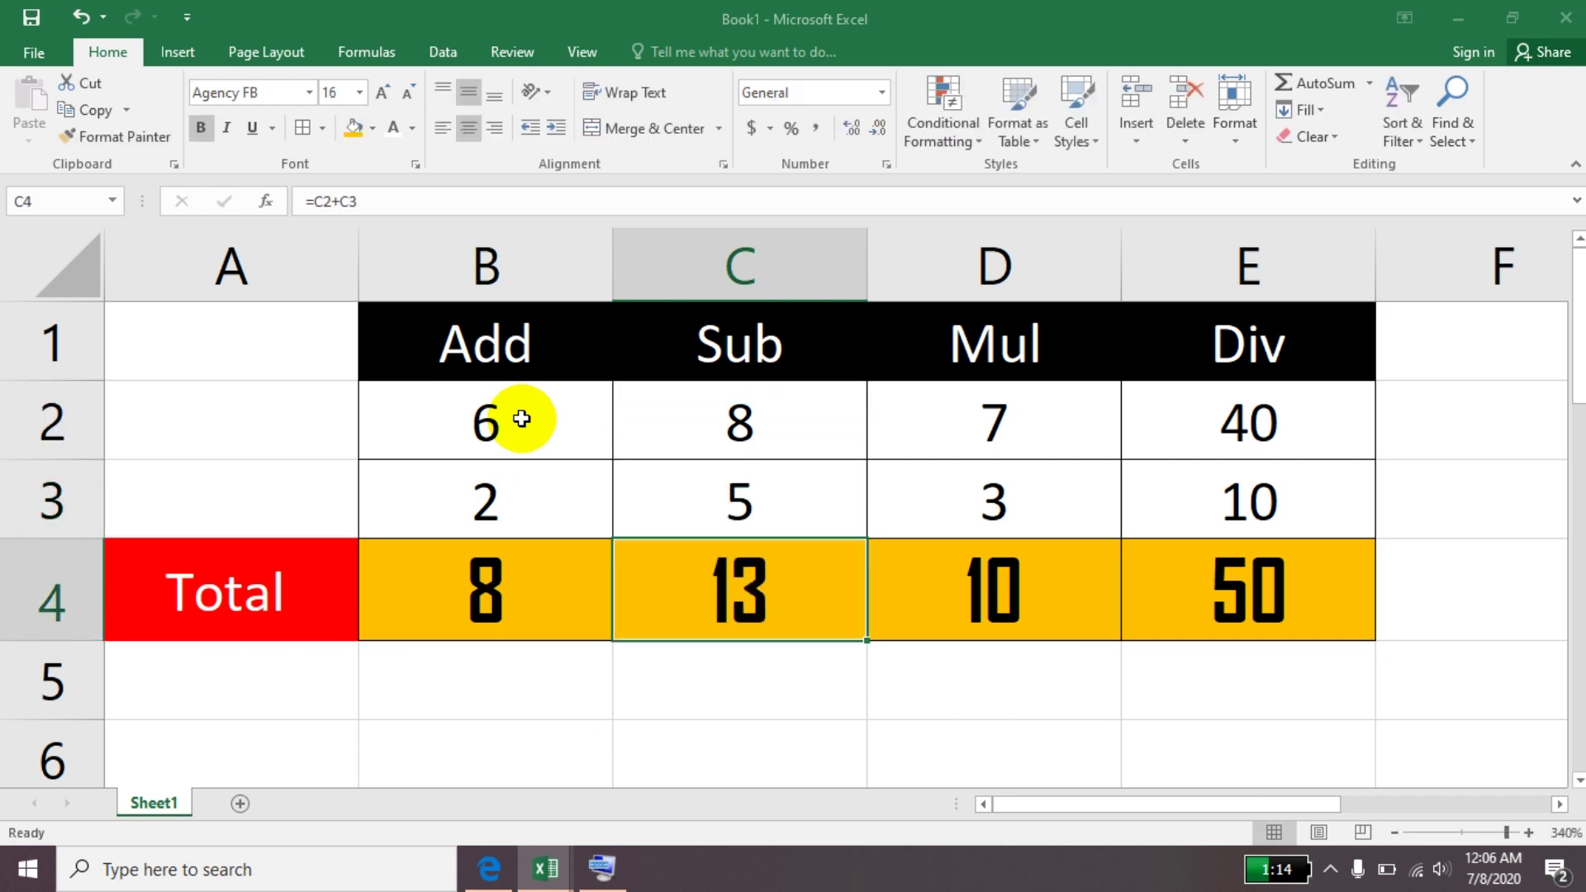
Step: Change D3 in the Mul column to 10
key(Right)
key(Up)
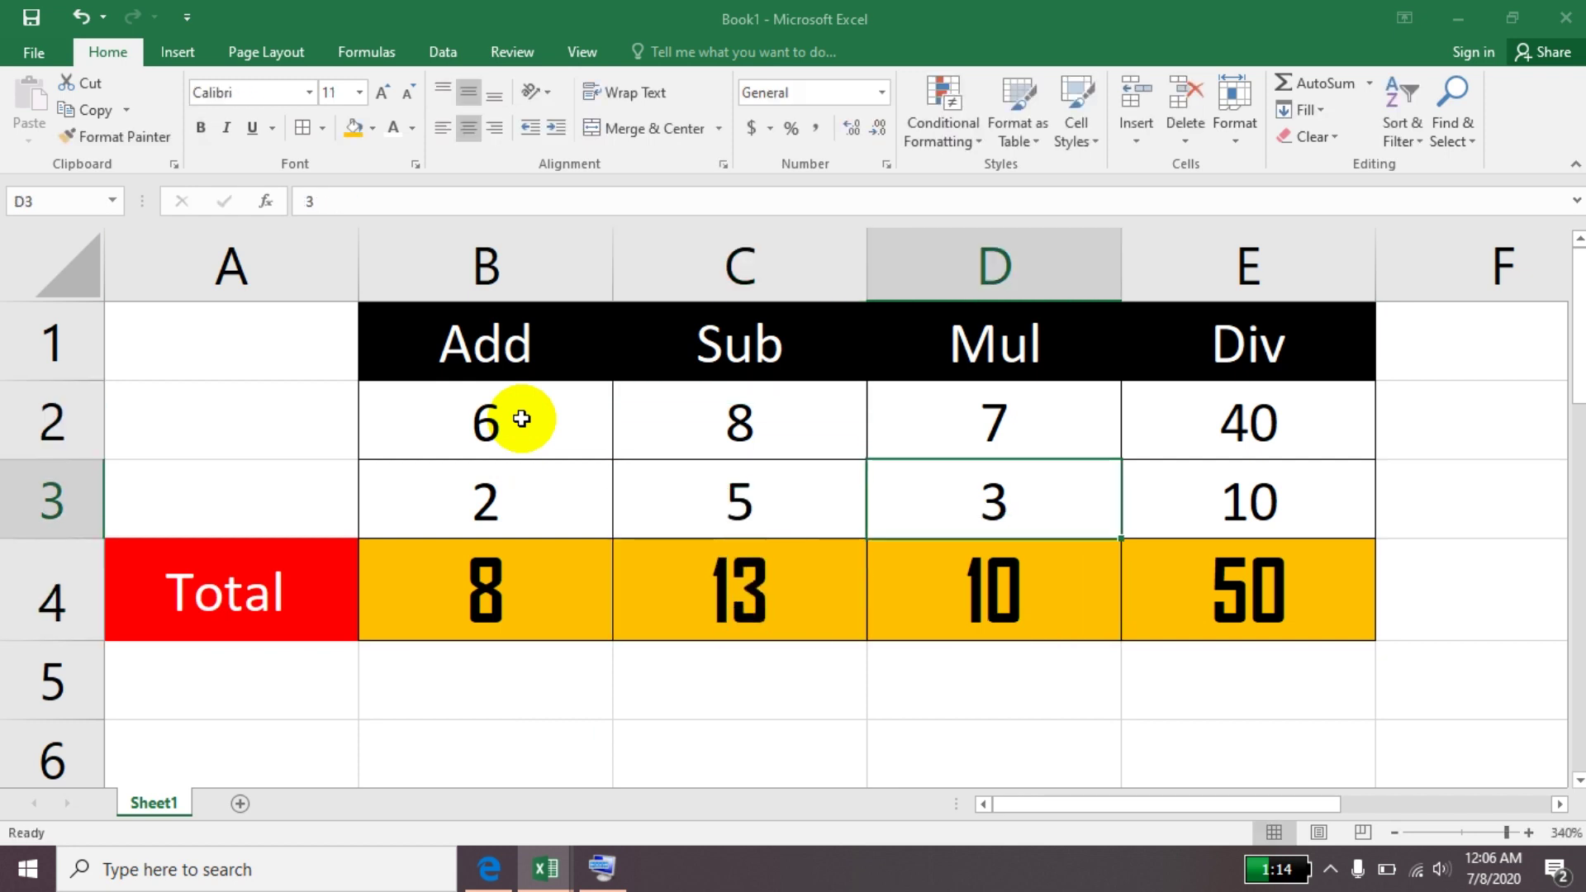
text(10)
key(Return)
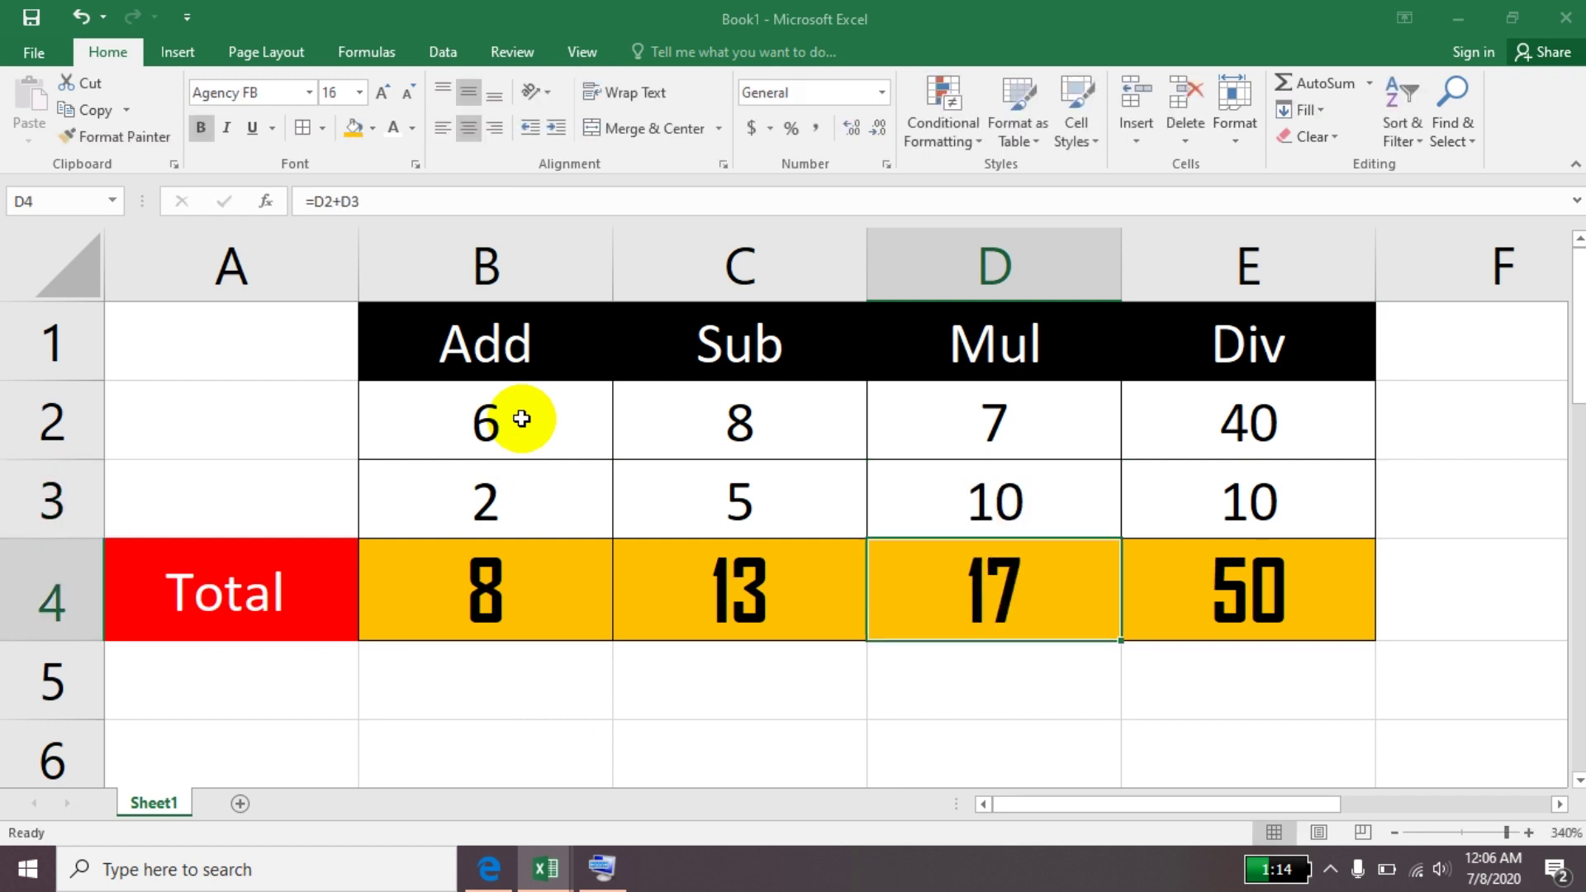